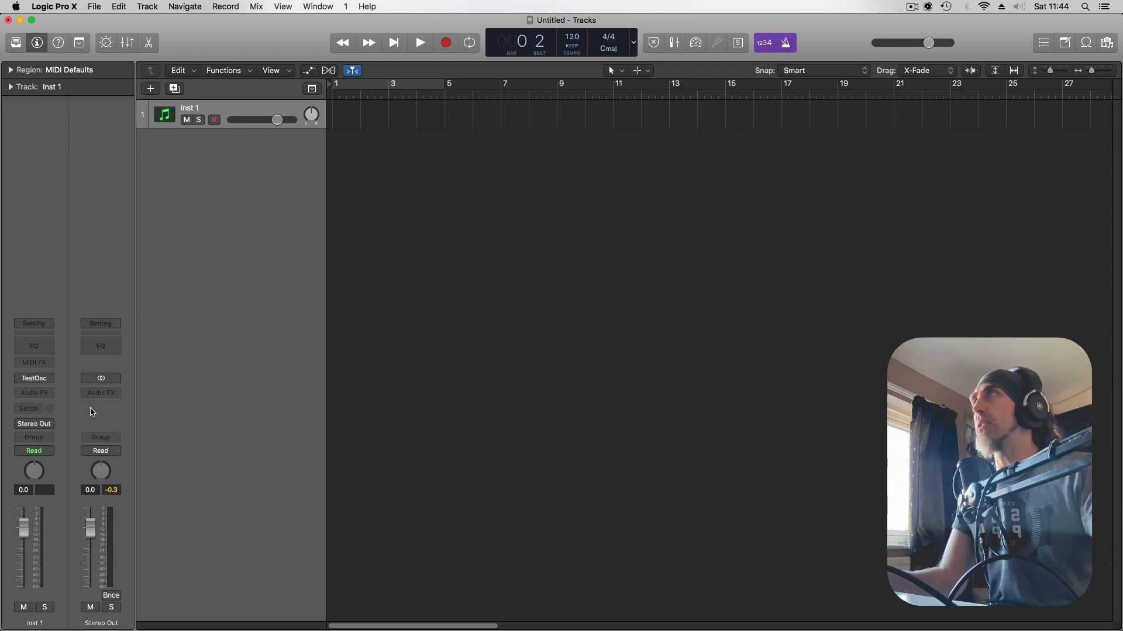
Load the Test Oscillator utility instrument on the Inst 1 track and switch its tone off
{"action": "left_click", "coordinate": [46, 382]}
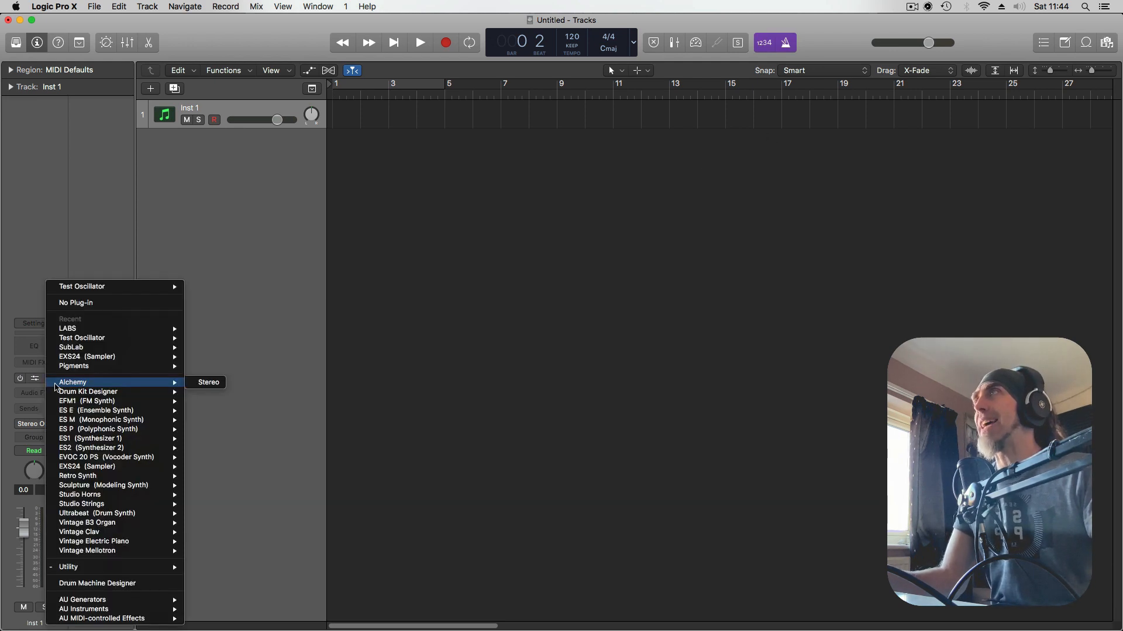
{"action": "mouse_move", "coordinate": [78, 285]}
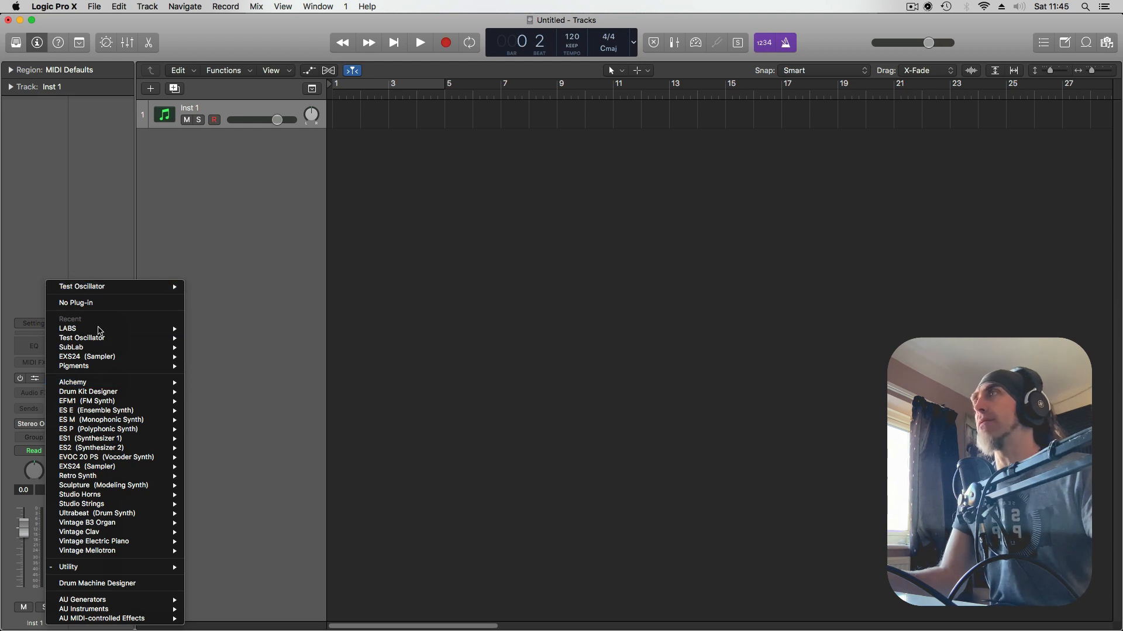
{"action": "mouse_move", "coordinate": [122, 567]}
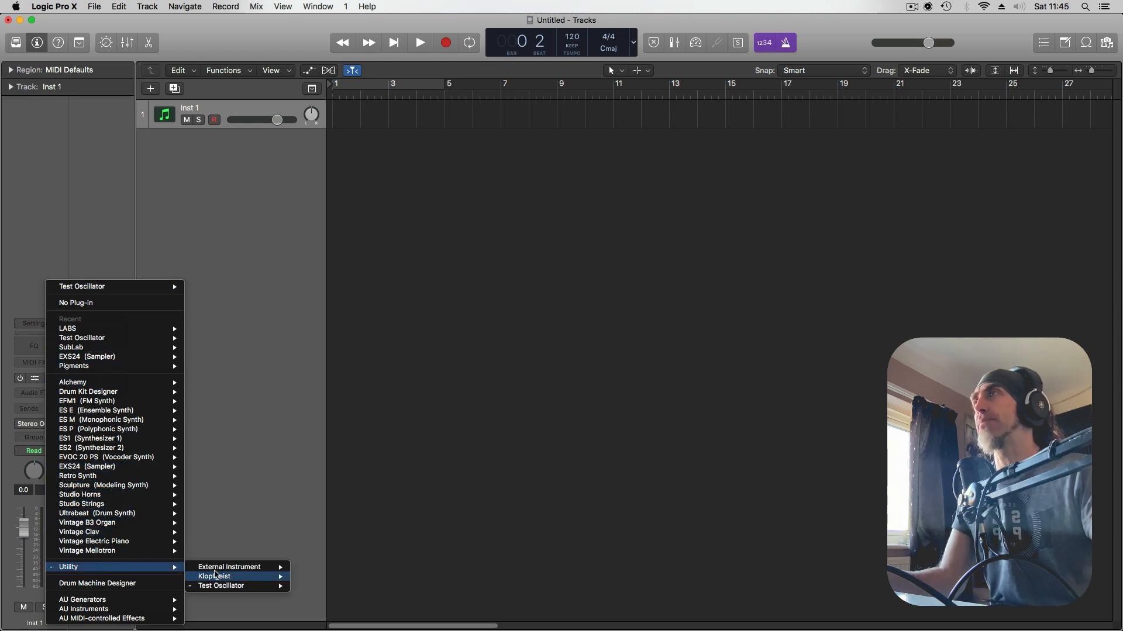
{"action": "left_click", "coordinate": [228, 587]}
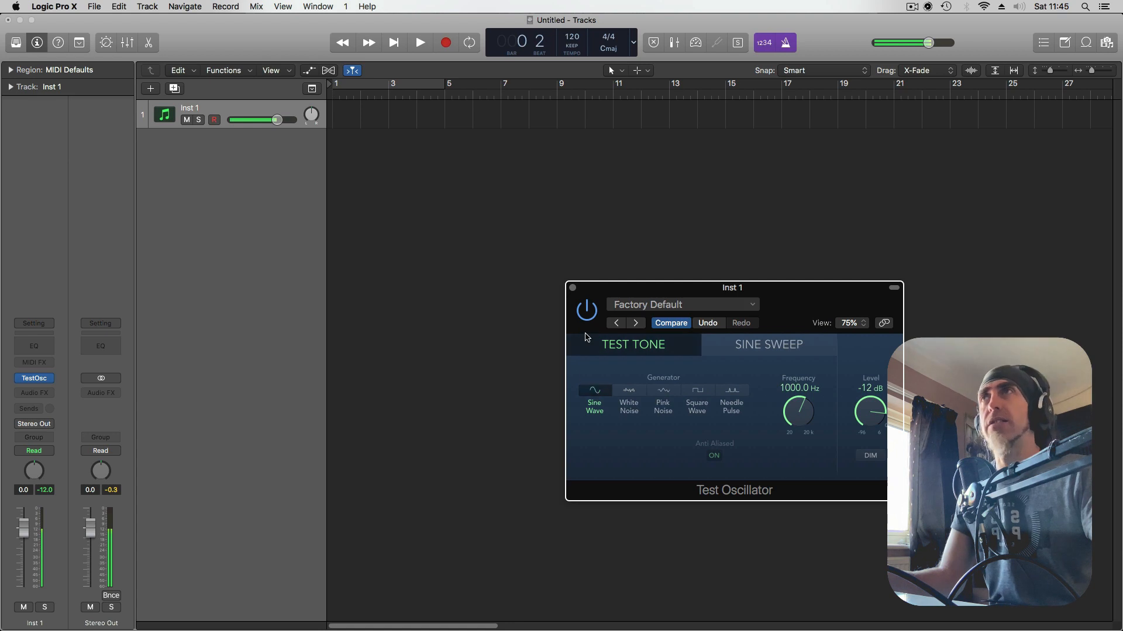
{"action": "left_click", "coordinate": [587, 313]}
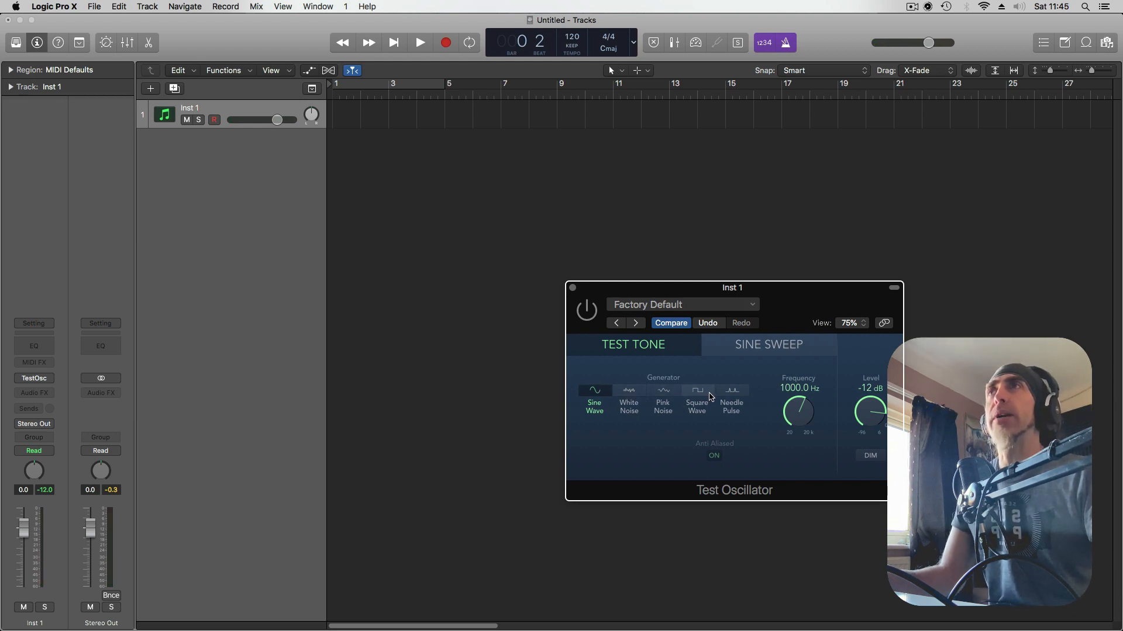
Audition the oscillator's Needle Pulse generator at a frequency of 29 Hz, and switch the oscillator off again
{"action": "left_click", "coordinate": [734, 390]}
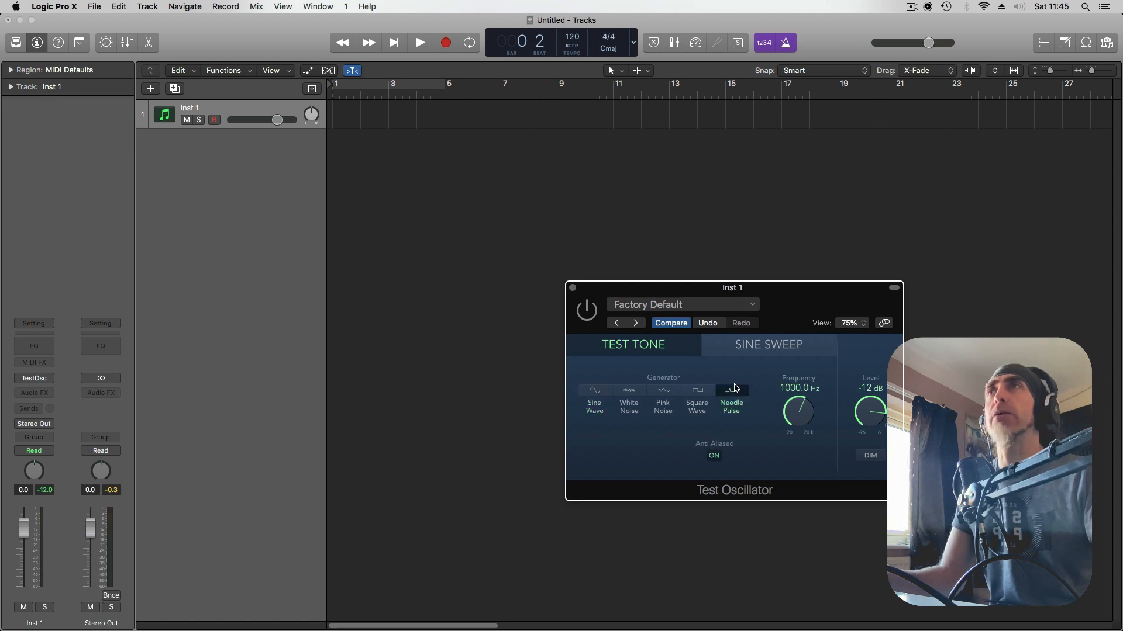
{"action": "left_click", "coordinate": [586, 310]}
{"action": "left_click_drag", "start_coordinate": [809, 413], "coordinate": [835, 504]}
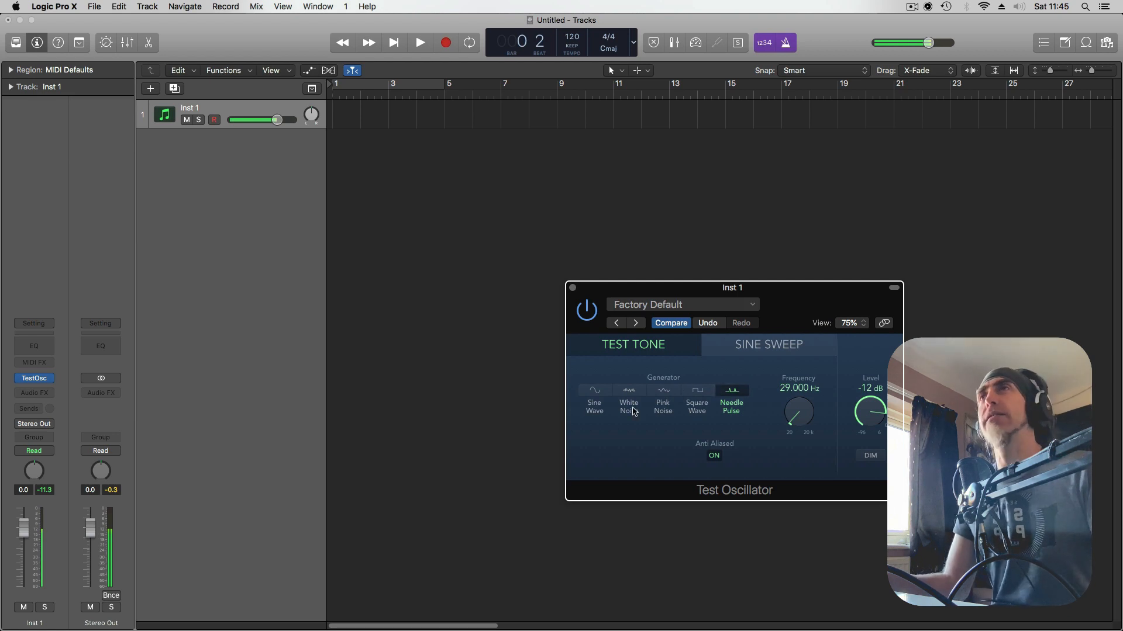
{"action": "left_click", "coordinate": [591, 321]}
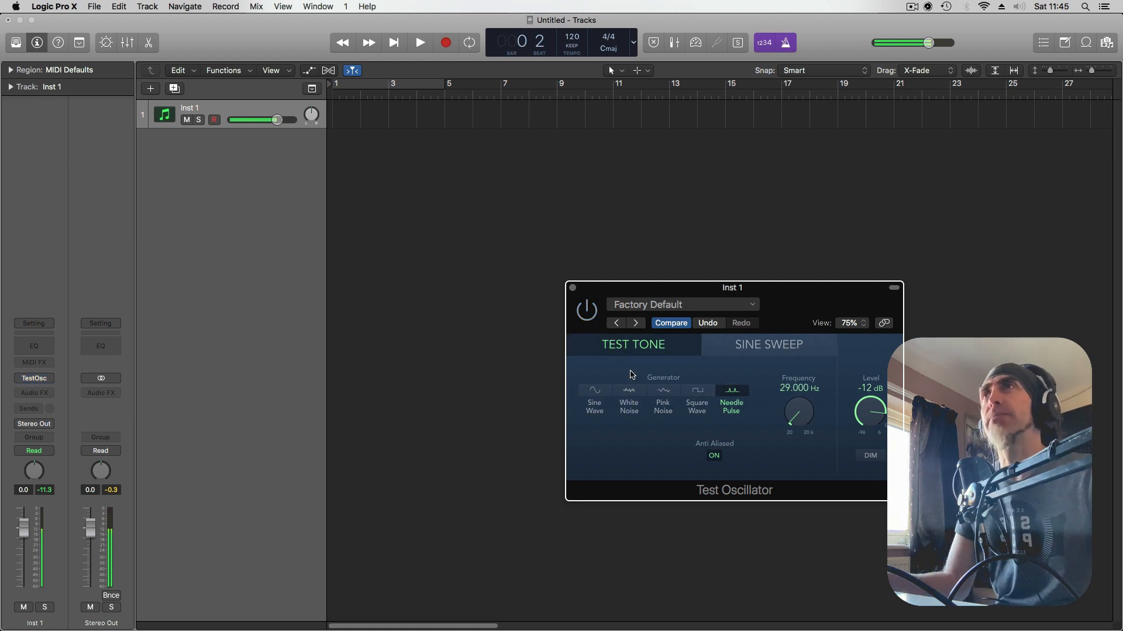
Set the Test Oscillator to White Noise, audition it briefly, and move its window clear of the webcam overlay
{"action": "left_click", "coordinate": [629, 391]}
{"action": "left_click", "coordinate": [588, 316]}
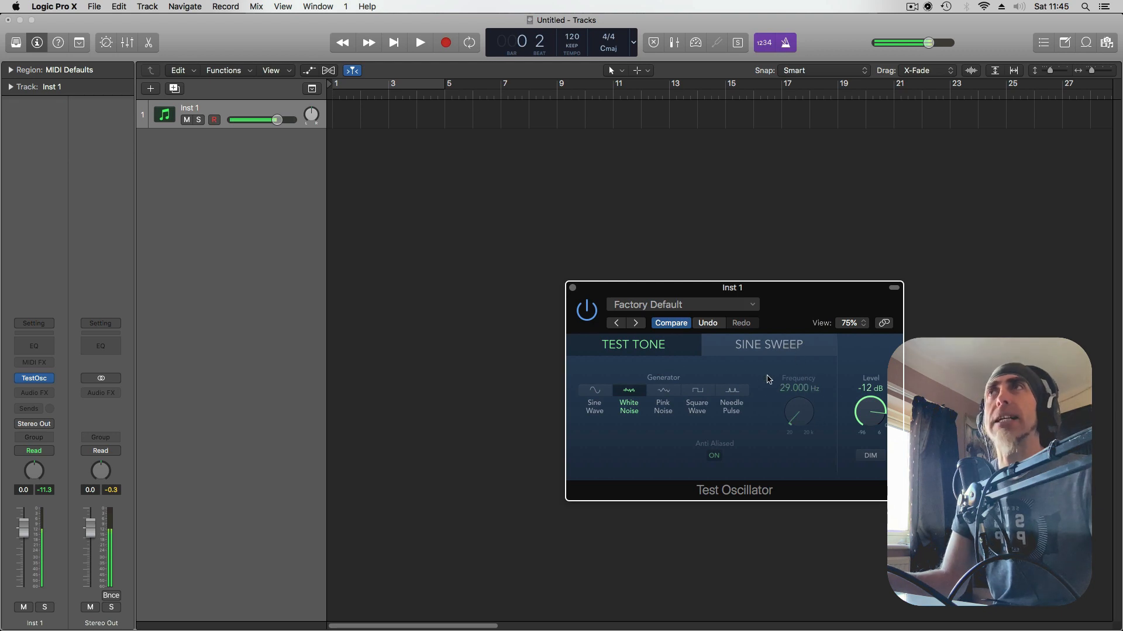
{"action": "left_click", "coordinate": [587, 316]}
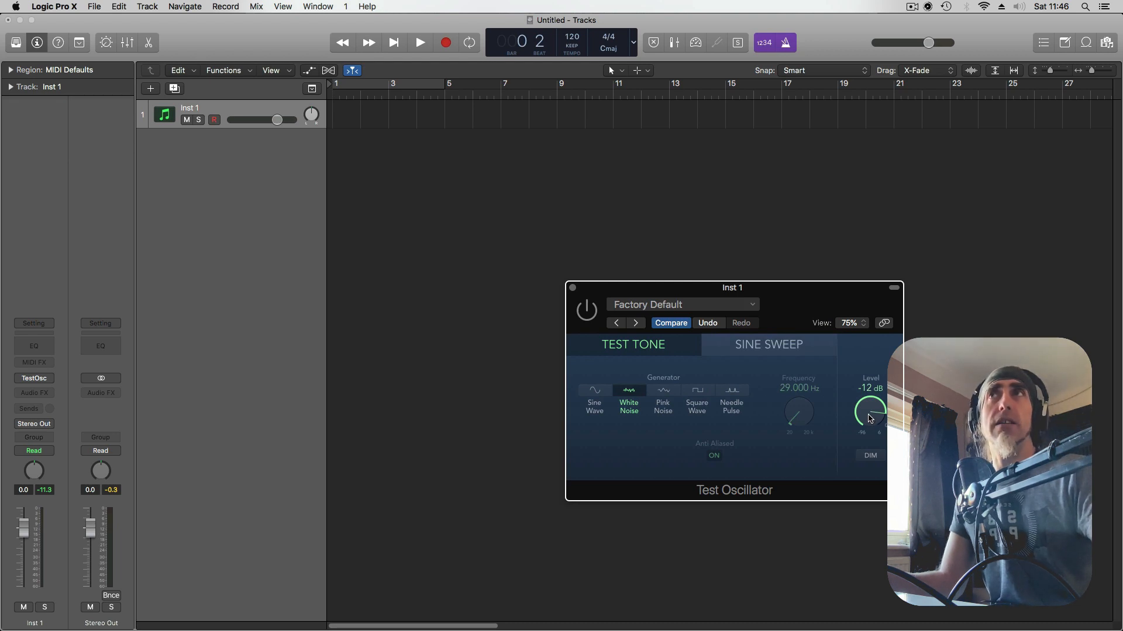
{"action": "left_click_drag", "start_coordinate": [815, 297], "coordinate": [704, 266]}
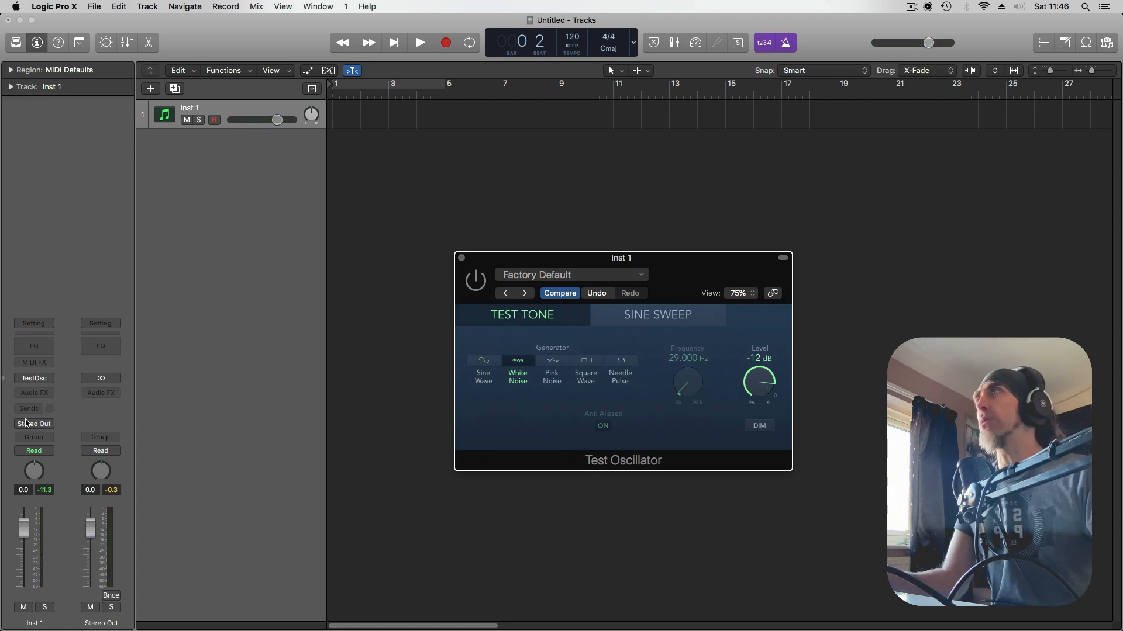
Create one audio track with default settings and add a send from Inst 1 to Bus 1
{"action": "key", "text": "alt+super+n"}
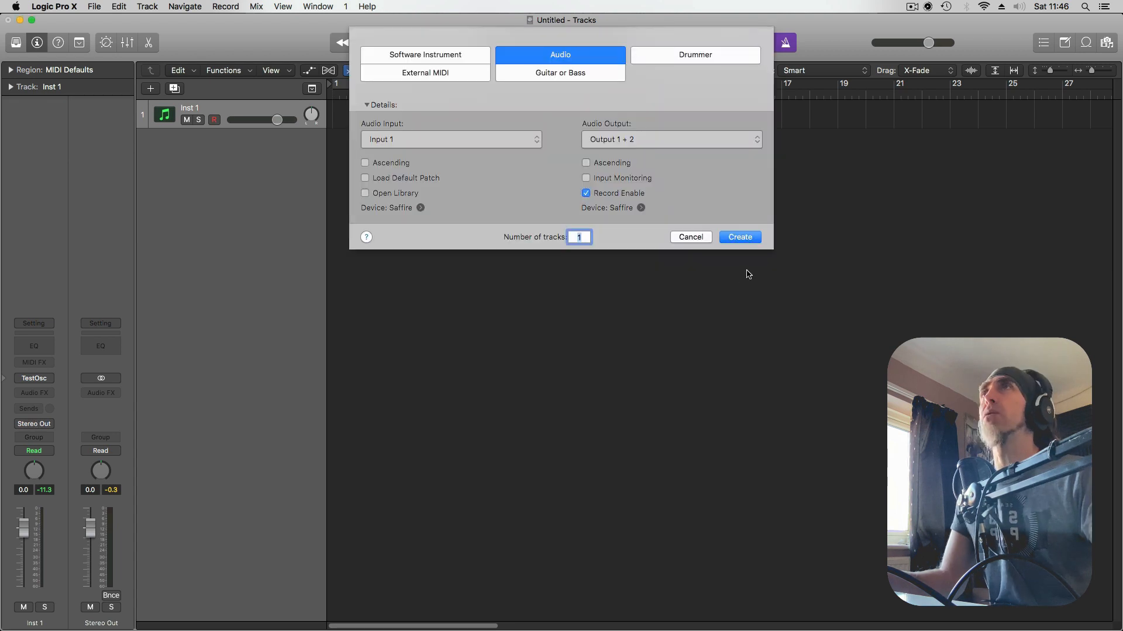
{"action": "left_click", "coordinate": [740, 237]}
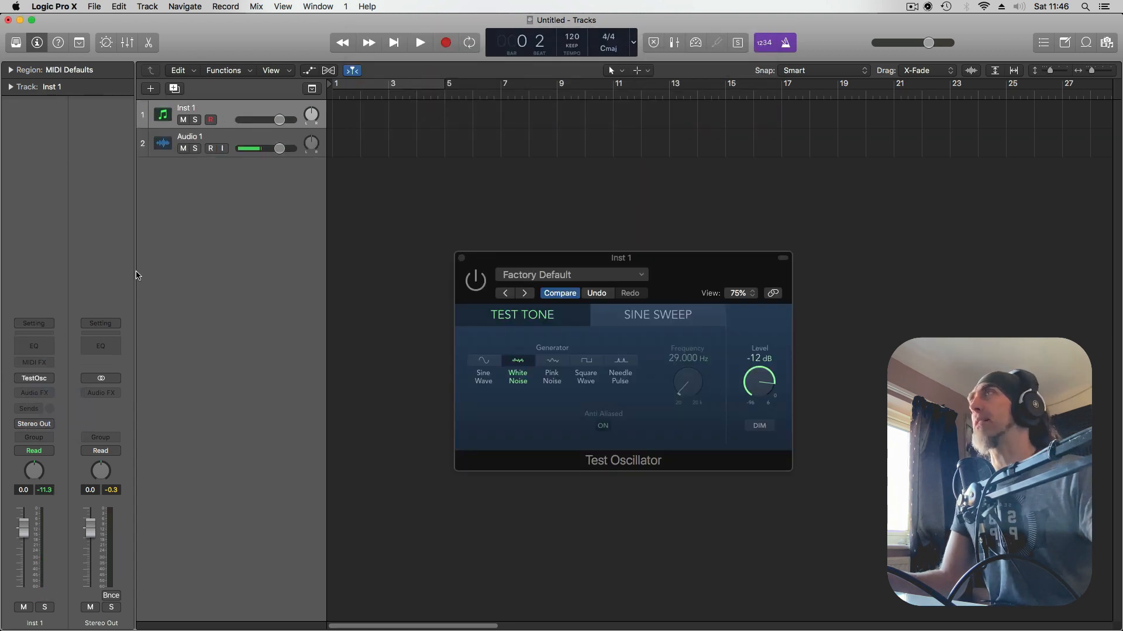
{"action": "left_click", "coordinate": [34, 409]}
{"action": "mouse_move", "coordinate": [35, 429]}
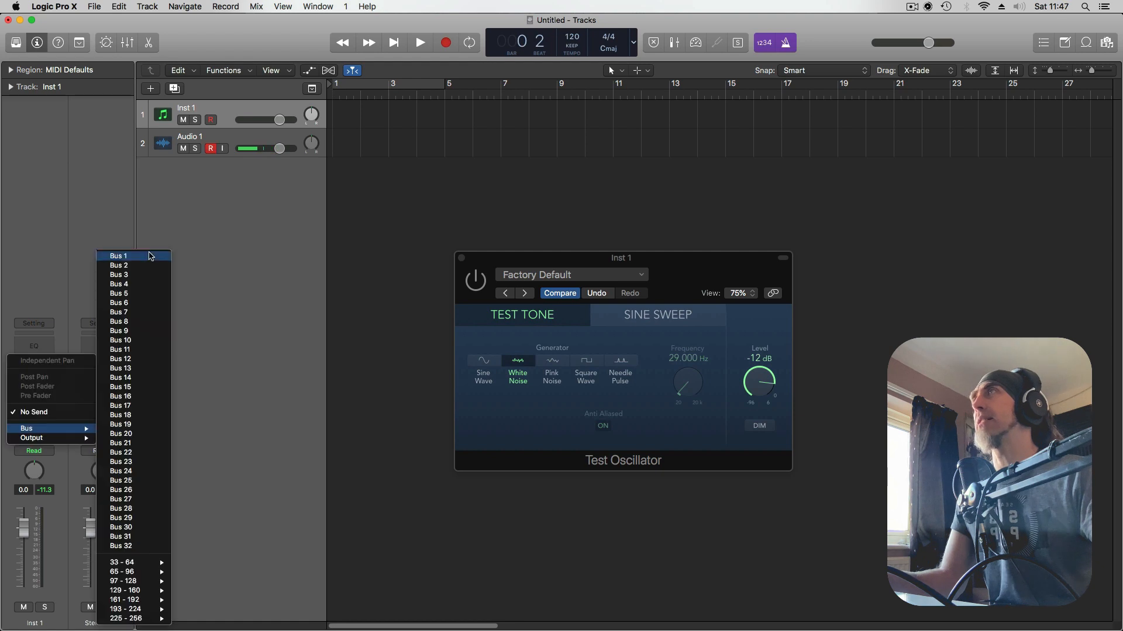
{"action": "left_click", "coordinate": [151, 256]}
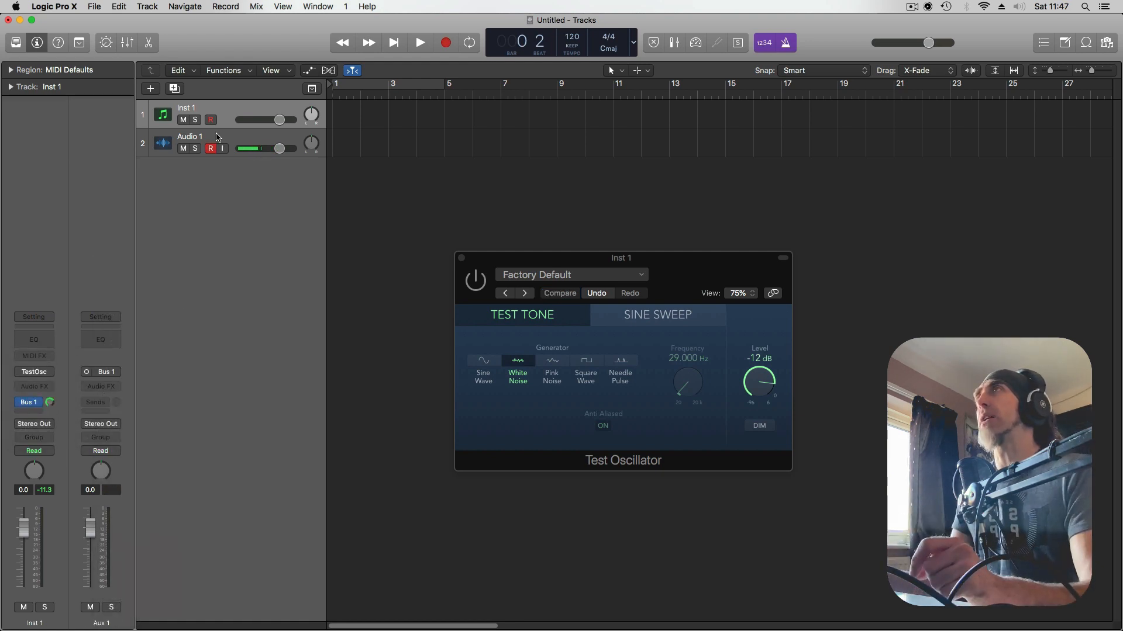
Set the Audio 1 track's input to Bus 1 and enable input monitoring on it
{"action": "left_click", "coordinate": [216, 137]}
{"action": "left_click", "coordinate": [48, 380]}
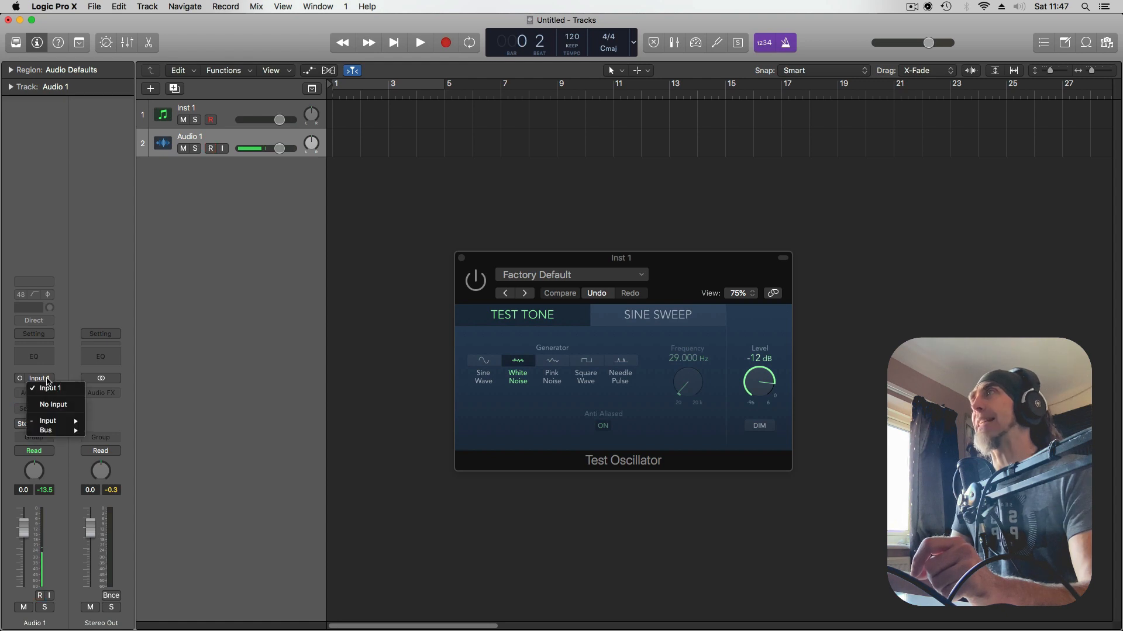
{"action": "mouse_move", "coordinate": [67, 433]}
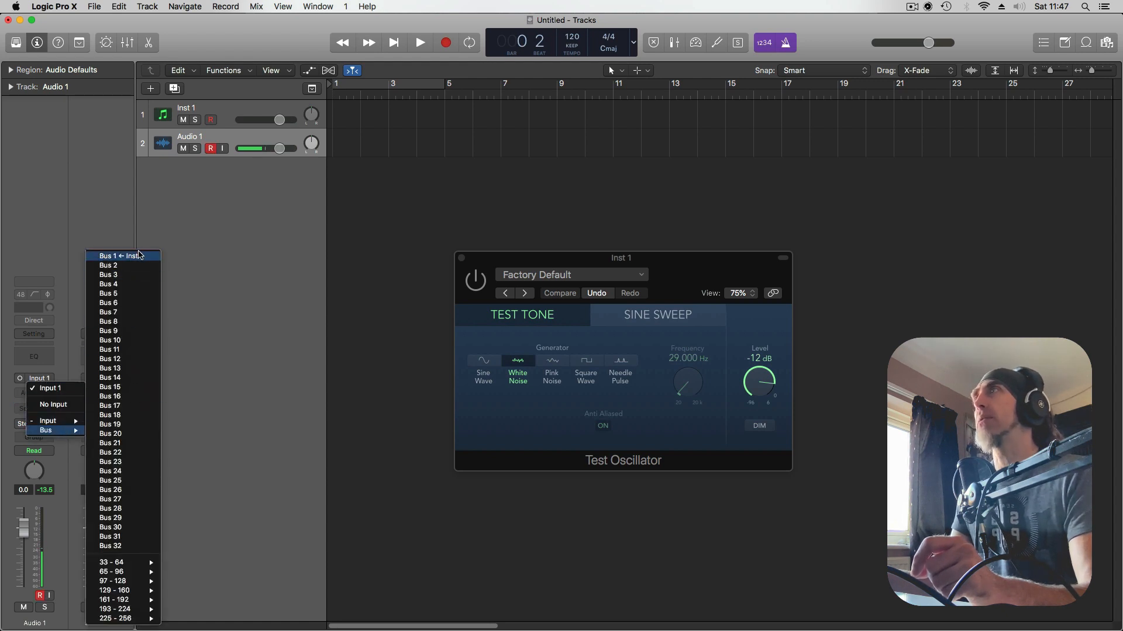
{"action": "left_click", "coordinate": [119, 257]}
{"action": "left_click", "coordinate": [222, 149]}
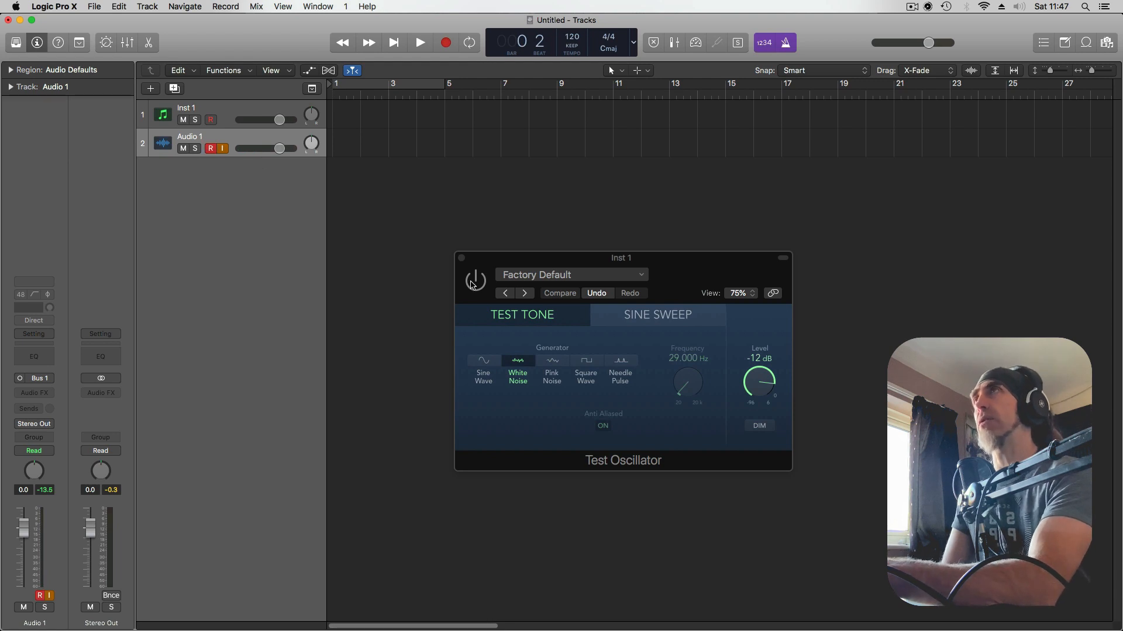
Switch the oscillator on and record about two bars of white noise onto the Audio 1 track
{"action": "left_click", "coordinate": [473, 285]}
{"action": "key", "text": "r"}
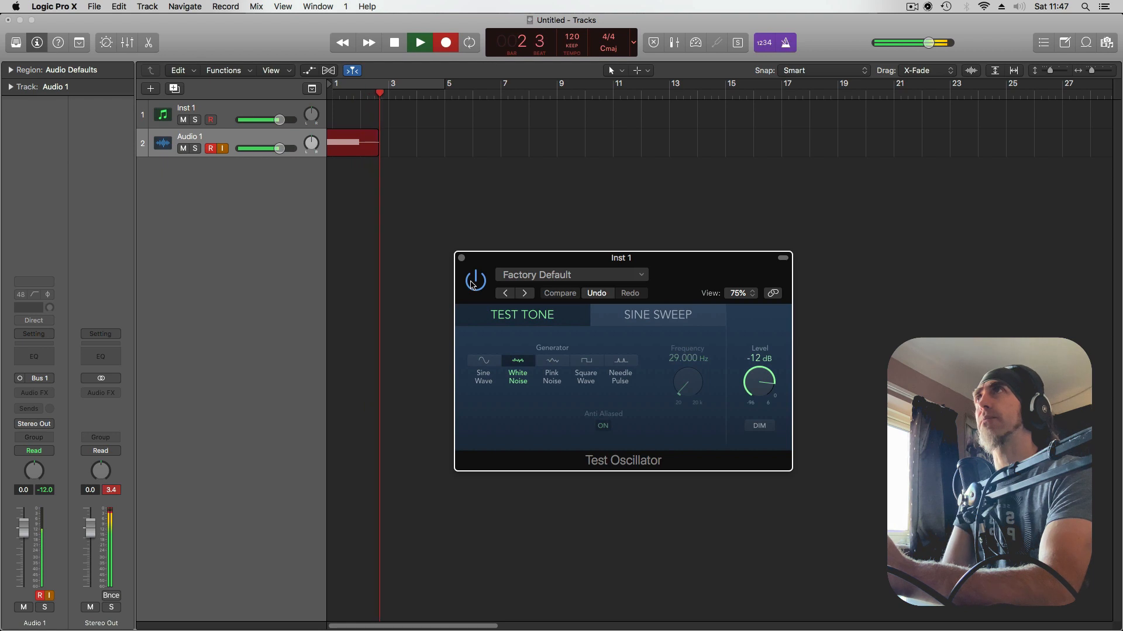
{"action": "key", "text": "space"}
Delete the Inst 1 instrument track, keeping only the Audio 1 track with the recorded noise
{"action": "left_click", "coordinate": [242, 114]}
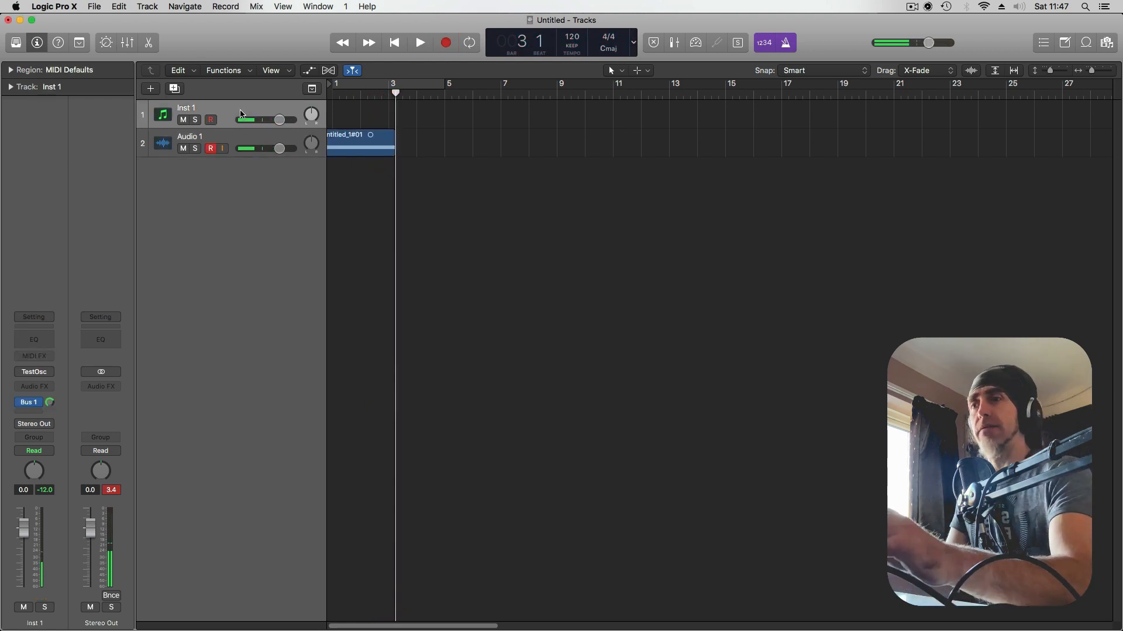
{"action": "key", "text": "super+BackSpace"}
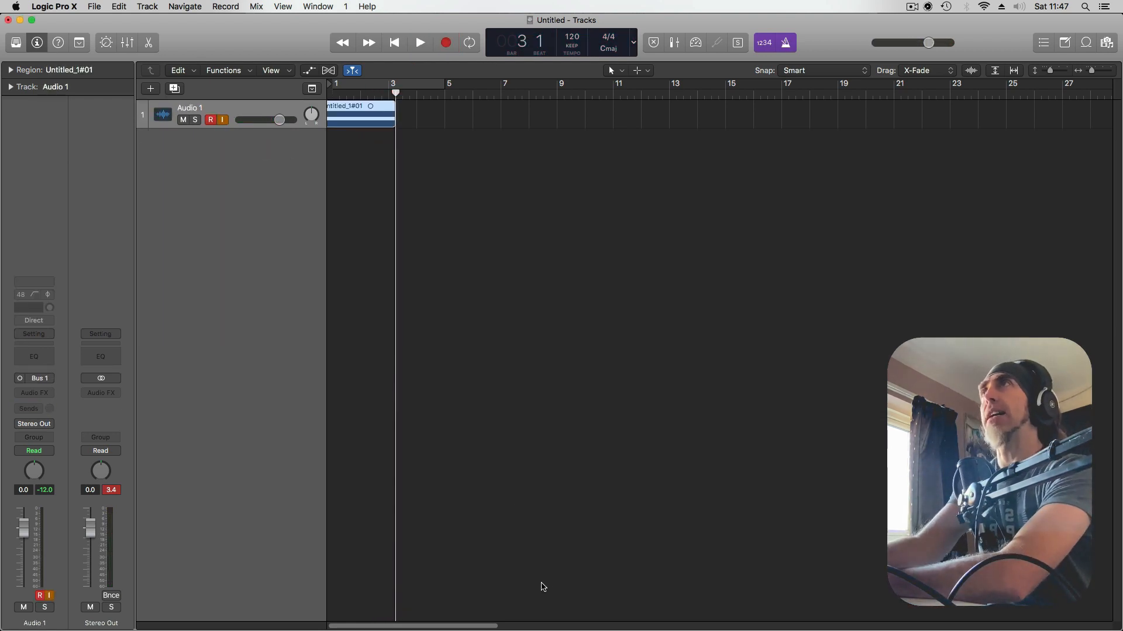
{"action": "key", "text": "super+Down"}
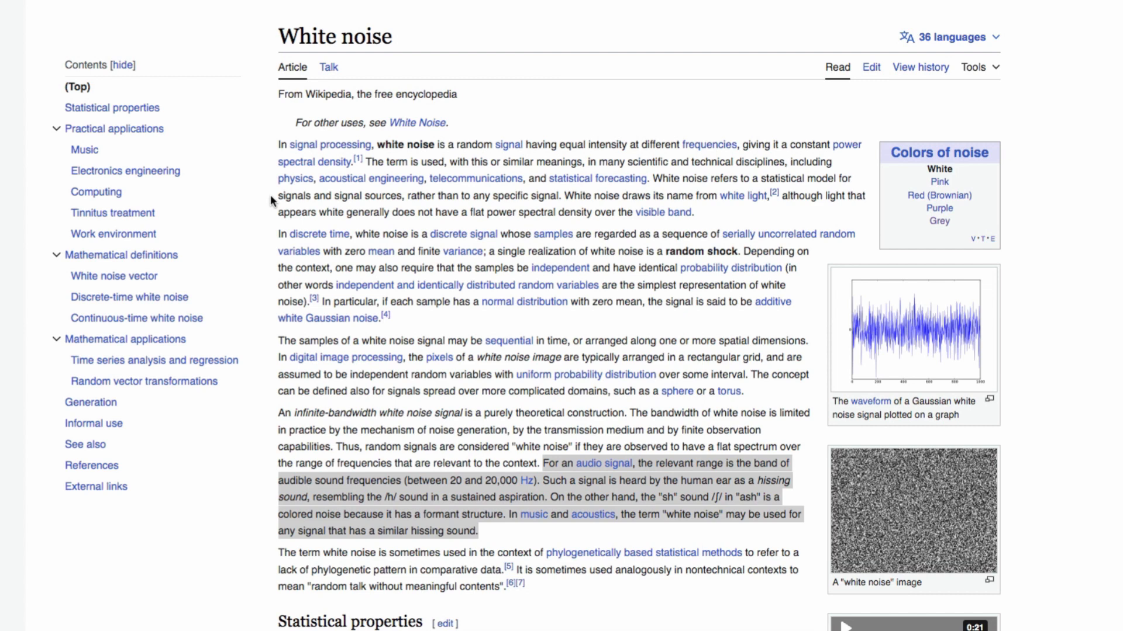
Switch to the Wikipedia article on white noise and read its definition and the passage on audio signals
{"action": "left_click_drag", "start_coordinate": [278, 144], "coordinate": [367, 162]}
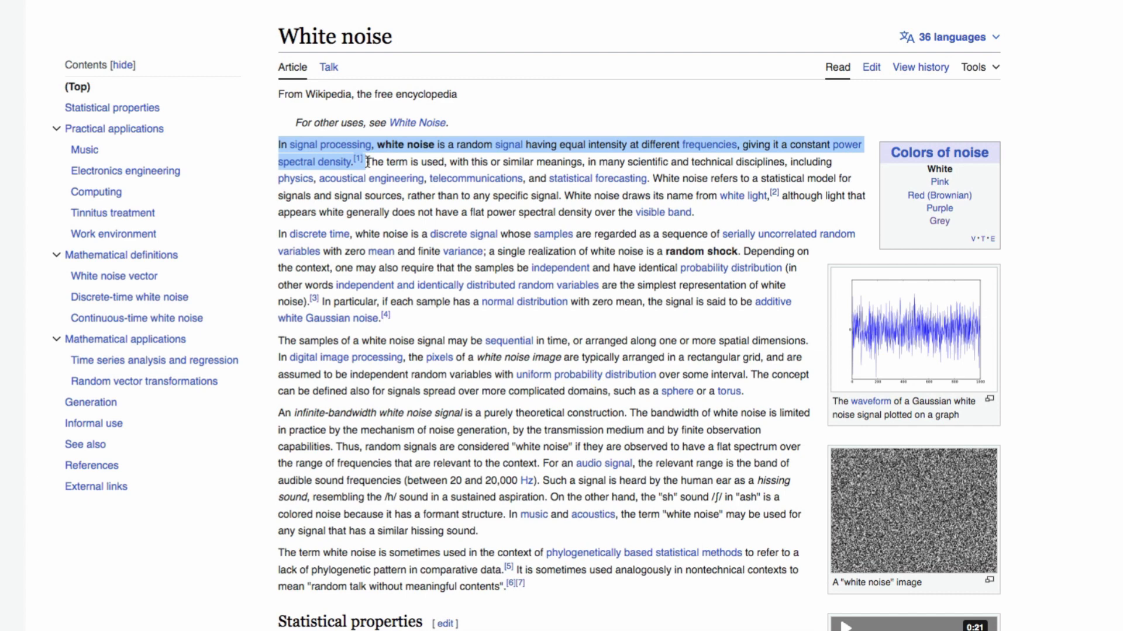
{"action": "left_click_drag", "start_coordinate": [367, 162], "coordinate": [367, 162]}
{"action": "scroll", "coordinate": [484, 325], "scroll_direction": "down", "scroll_amount": 1}
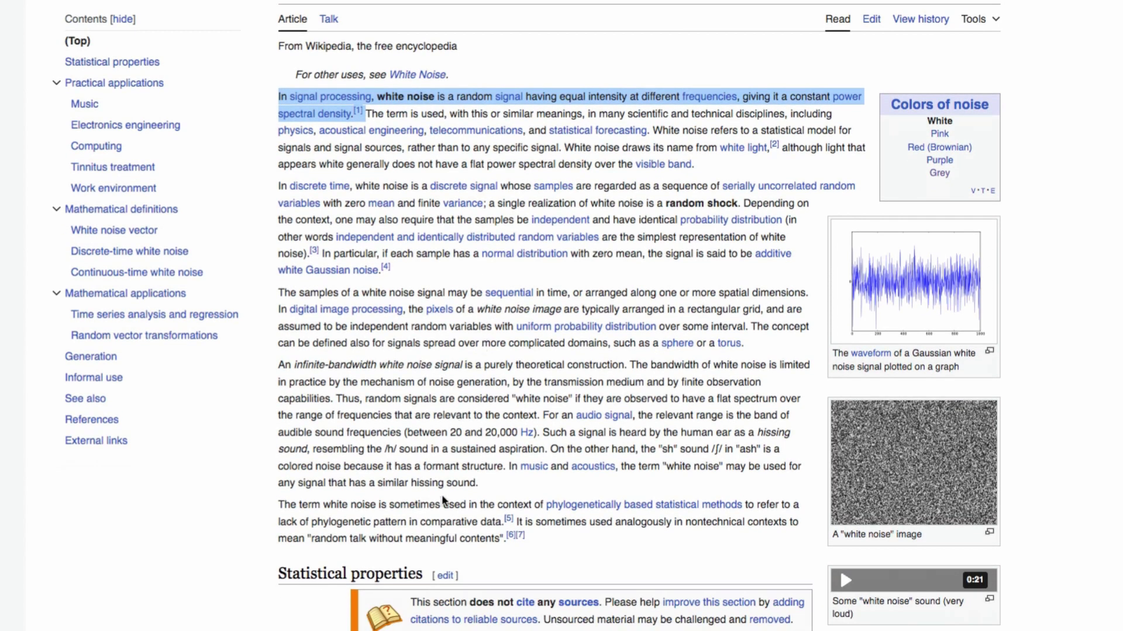
{"action": "scroll", "coordinate": [443, 499], "scroll_direction": "down", "scroll_amount": 1}
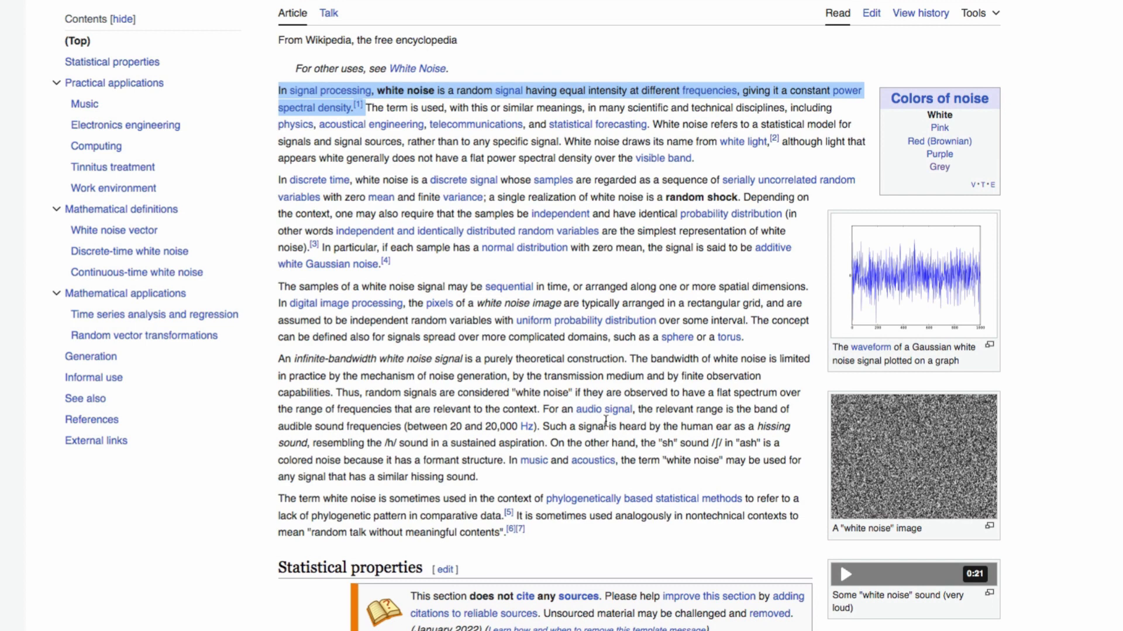
{"action": "left_click_drag", "start_coordinate": [543, 409], "coordinate": [791, 427]}
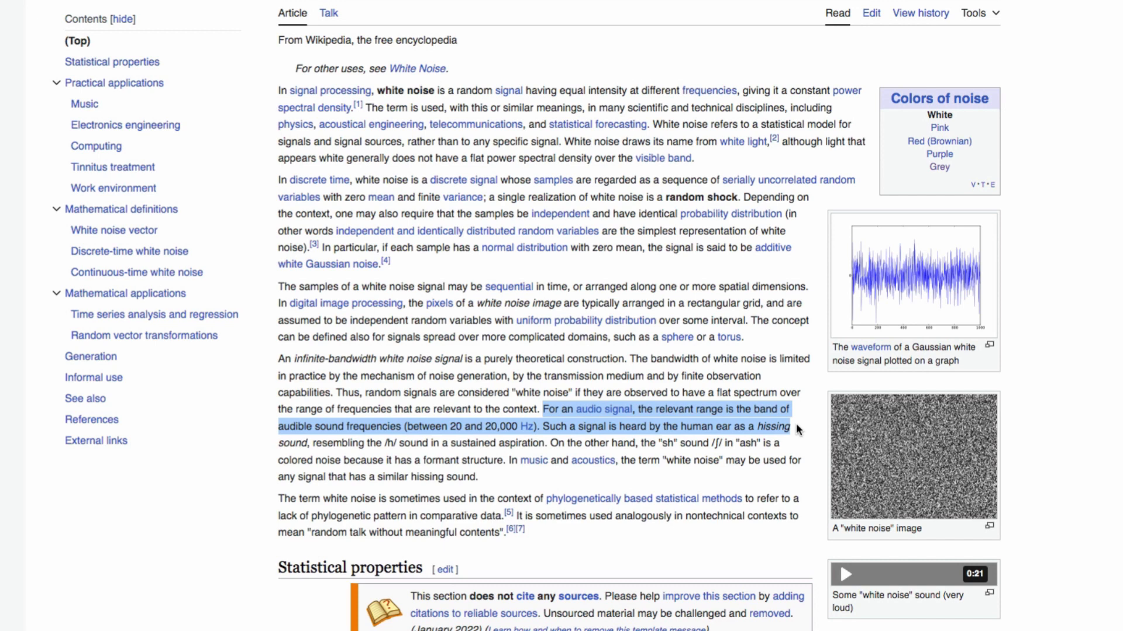
{"action": "left_click_drag", "start_coordinate": [797, 428], "coordinate": [815, 453]}
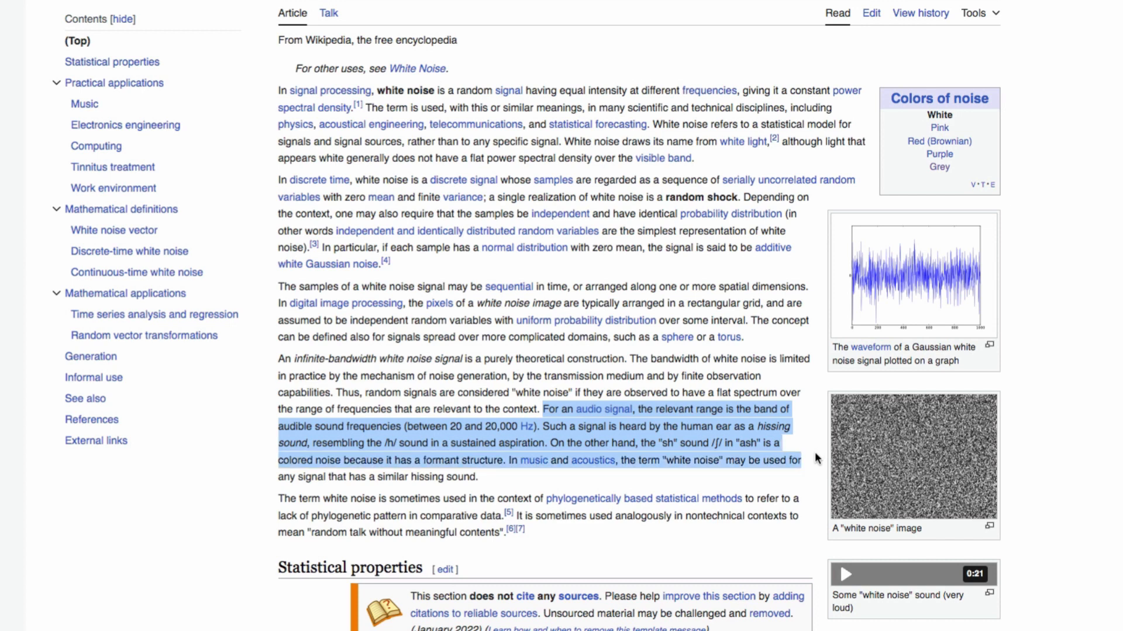
{"action": "left_click_drag", "start_coordinate": [815, 468], "coordinate": [811, 471]}
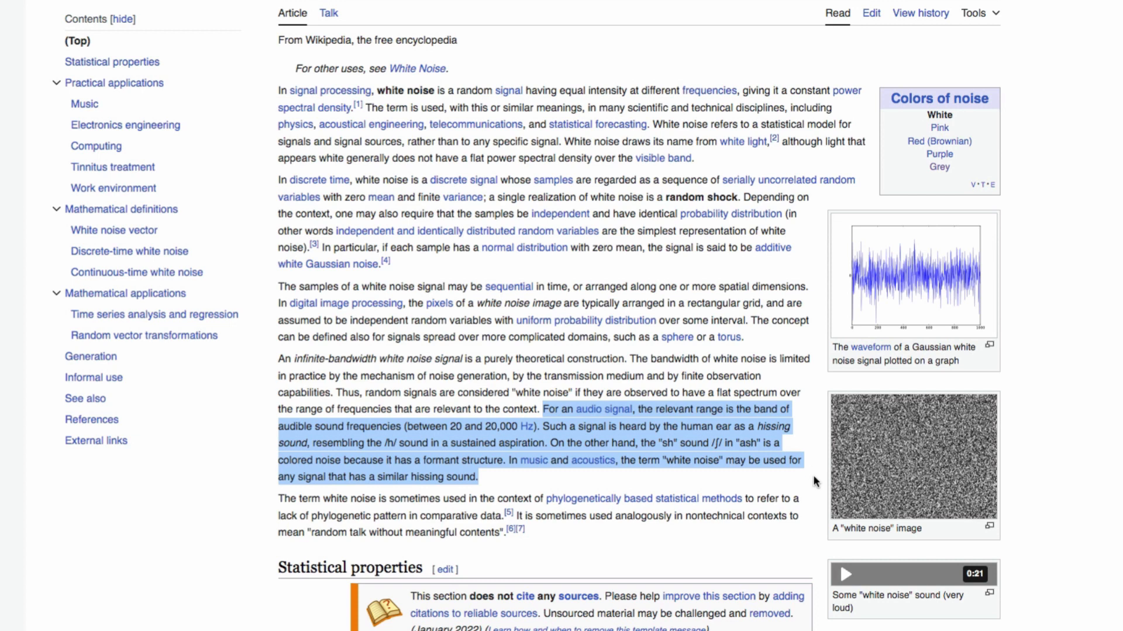
{"action": "left_click_drag", "start_coordinate": [814, 478], "coordinate": [813, 493]}
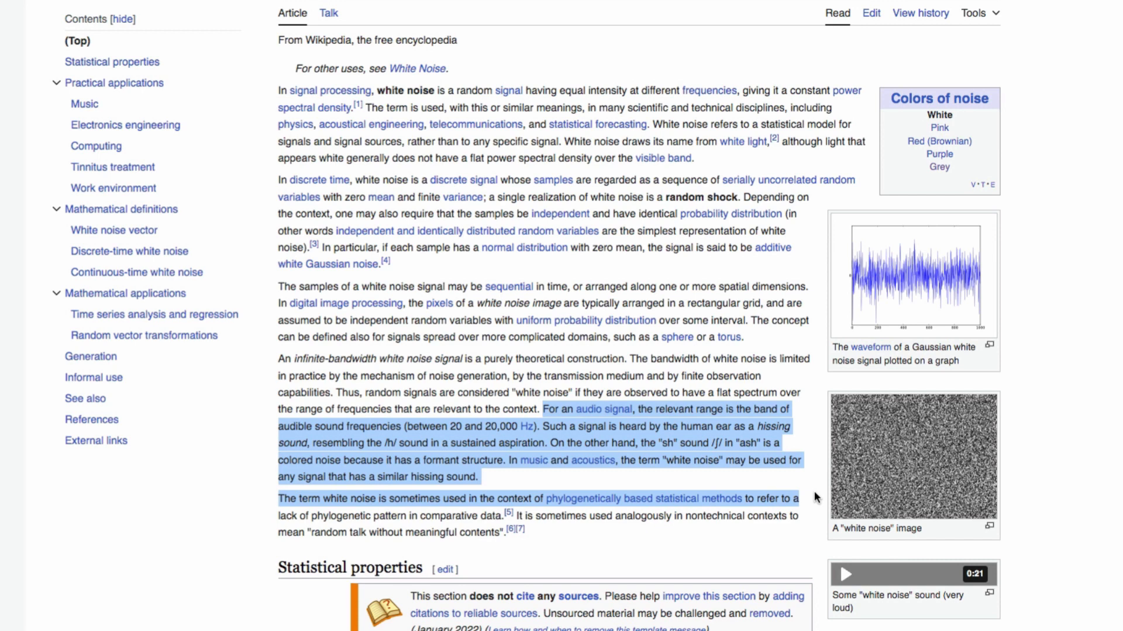
{"action": "left_click_drag", "start_coordinate": [814, 493], "coordinate": [740, 514]}
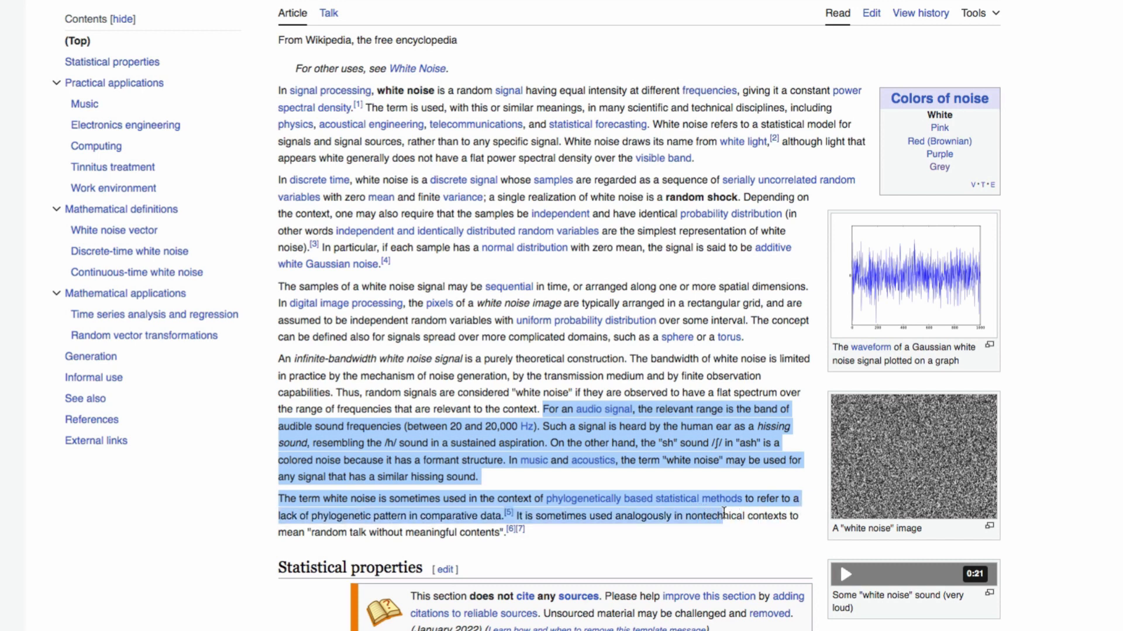
{"action": "left_click_drag", "start_coordinate": [714, 521], "coordinate": [754, 528]}
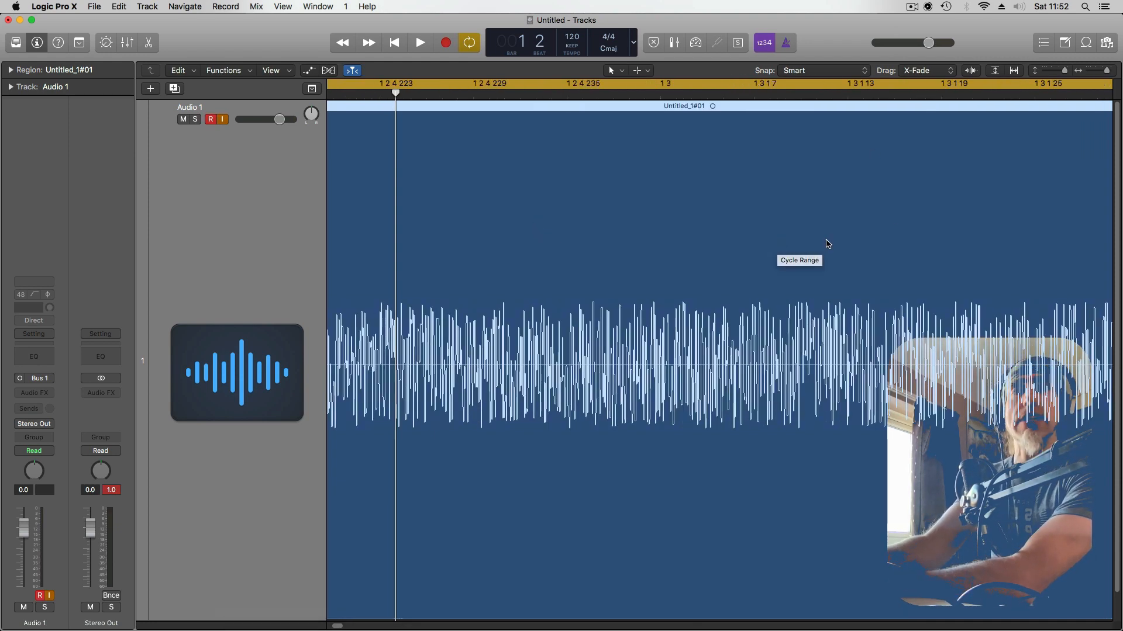
Back in Logic Pro X, split a very short slice off the start of the noise region and move the remainder to bar 6
{"action": "key", "text": "super+Left"}
{"action": "key", "text": "super+Left"}
{"action": "key", "text": "super+Left"}
{"action": "key", "text": "super+Left"}
{"action": "key", "text": "super+Left"}
{"action": "key", "text": "super+Left"}
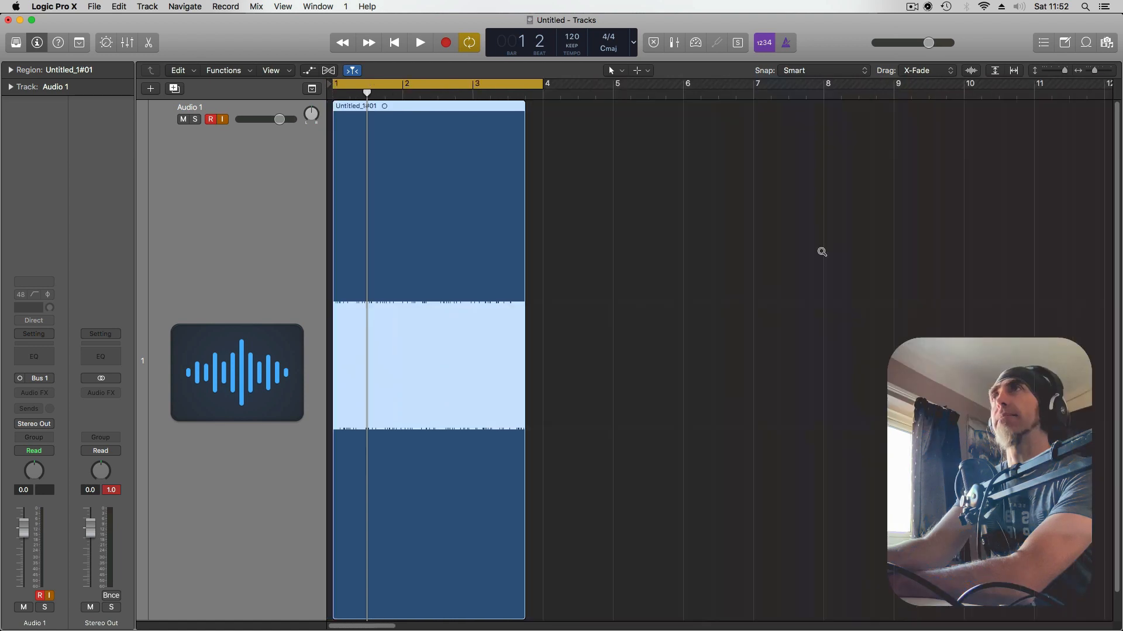
{"action": "key", "text": "super+Up"}
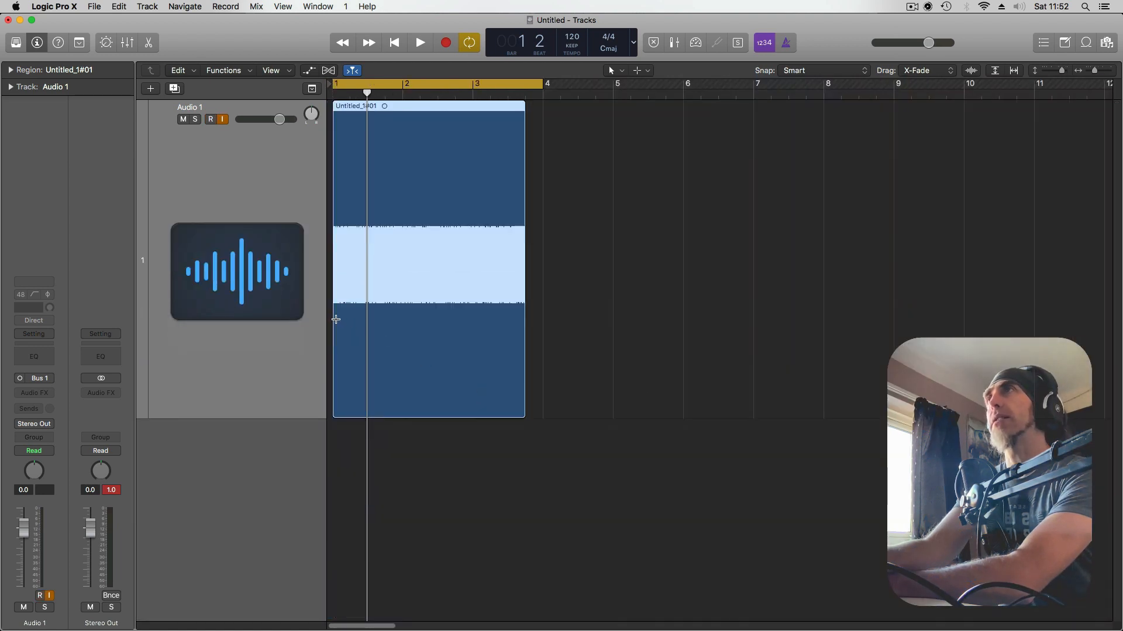
{"action": "left_click_drag", "start_coordinate": [333, 318], "coordinate": [761, 318]}
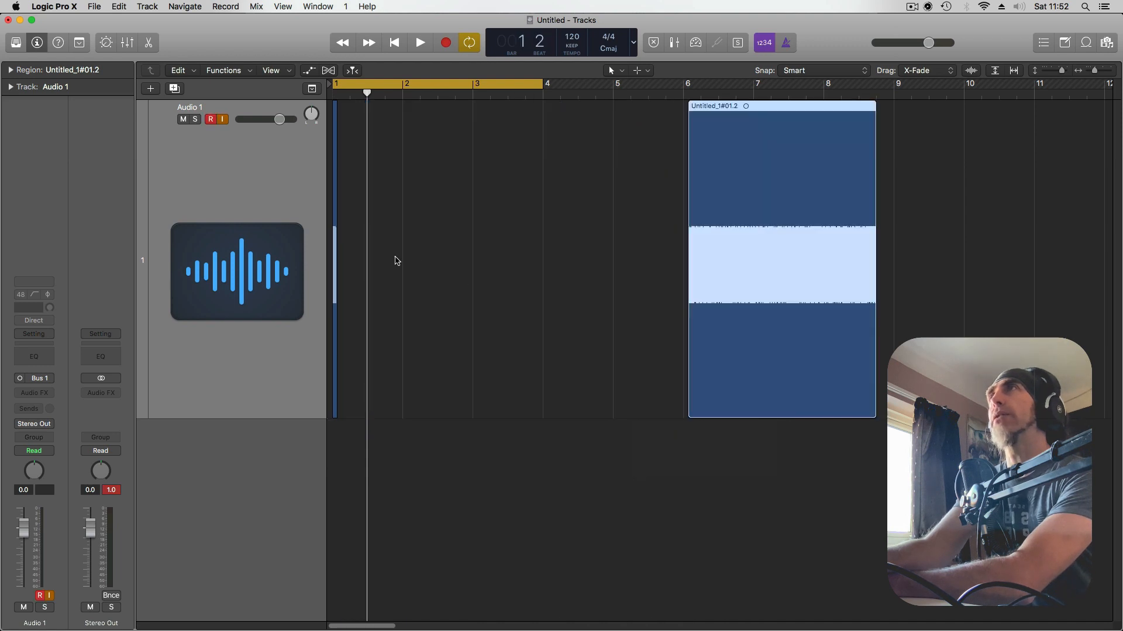
Add a fade-out over about the last 80% of the short noise slice at bar 1
{"action": "key", "text": "super+Right"}
{"action": "key", "text": "super+Right"}
{"action": "scroll", "coordinate": [408, 266], "scroll_direction": "left", "scroll_amount": 6}
{"action": "left_click_drag", "start_coordinate": [586, 124], "coordinate": [381, 124]}
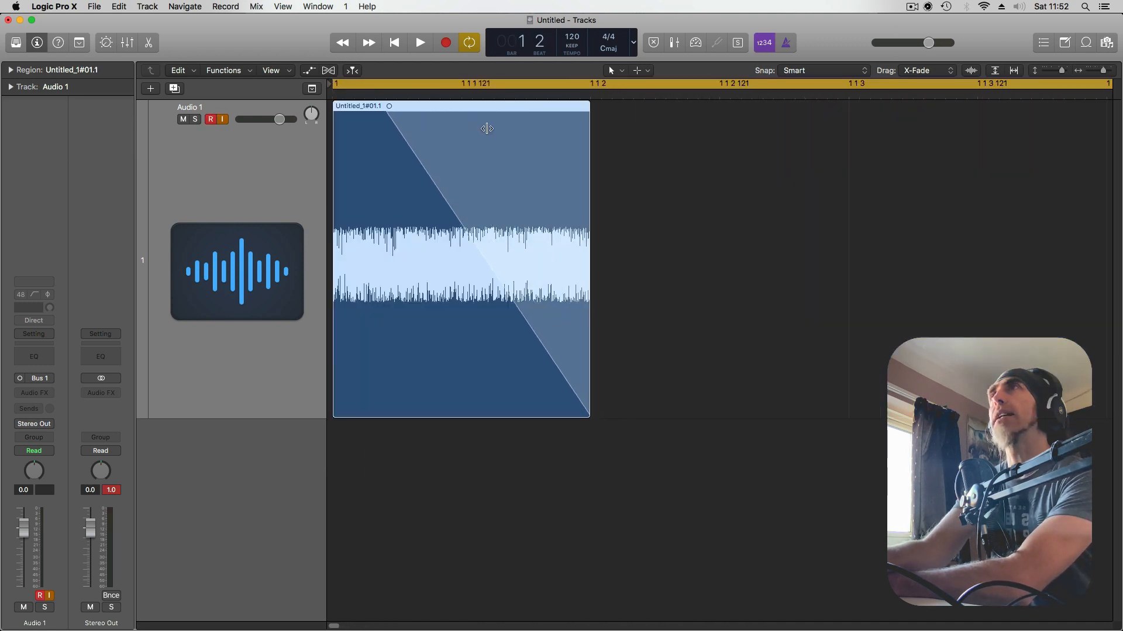
Bend the slice's fade-out into a steep concave curve, set the cycle range over the first beat, and audition the slice
{"action": "left_click_drag", "start_coordinate": [486, 128], "coordinate": [431, 346]}
{"action": "key", "text": "z"}
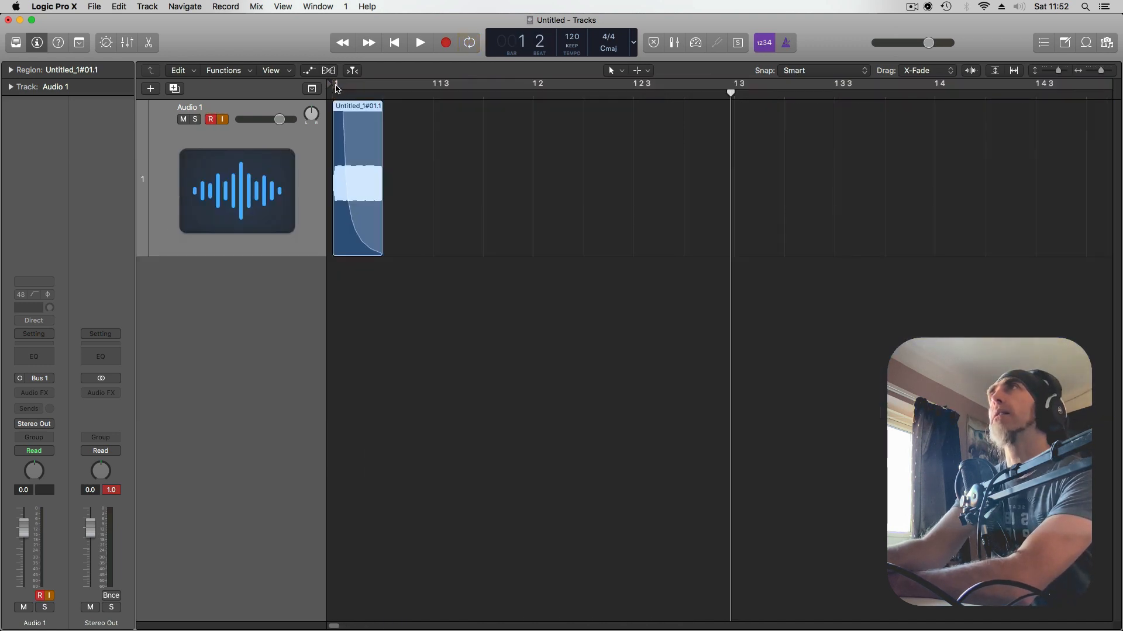
{"action": "left_click_drag", "start_coordinate": [336, 89], "coordinate": [533, 86]}
{"action": "key", "text": "space"}
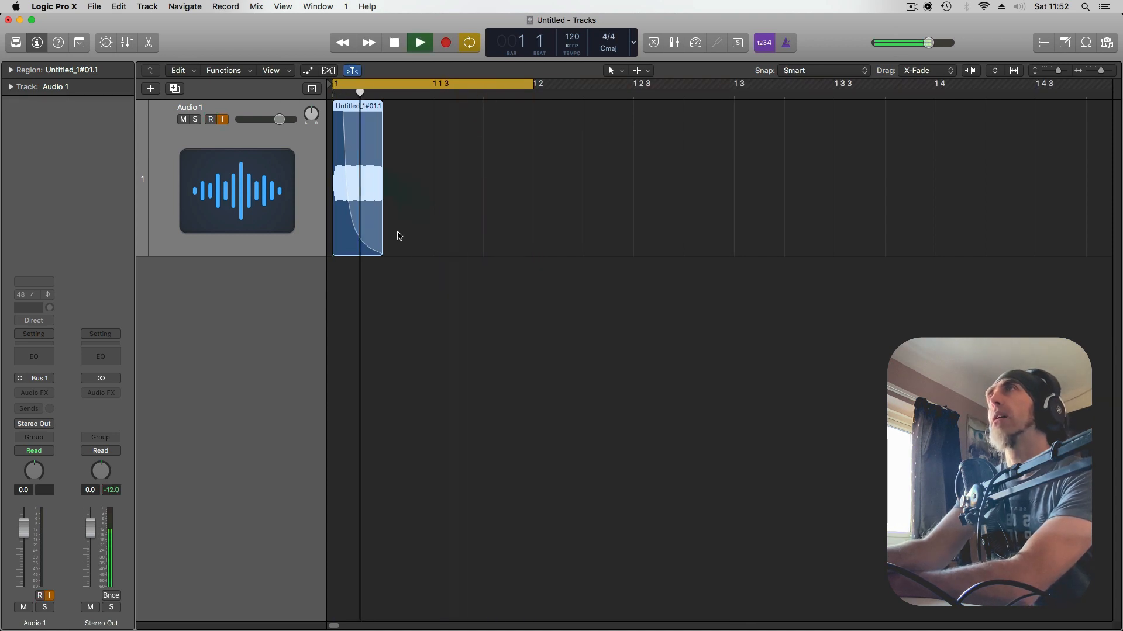
{"action": "key", "text": "space"}
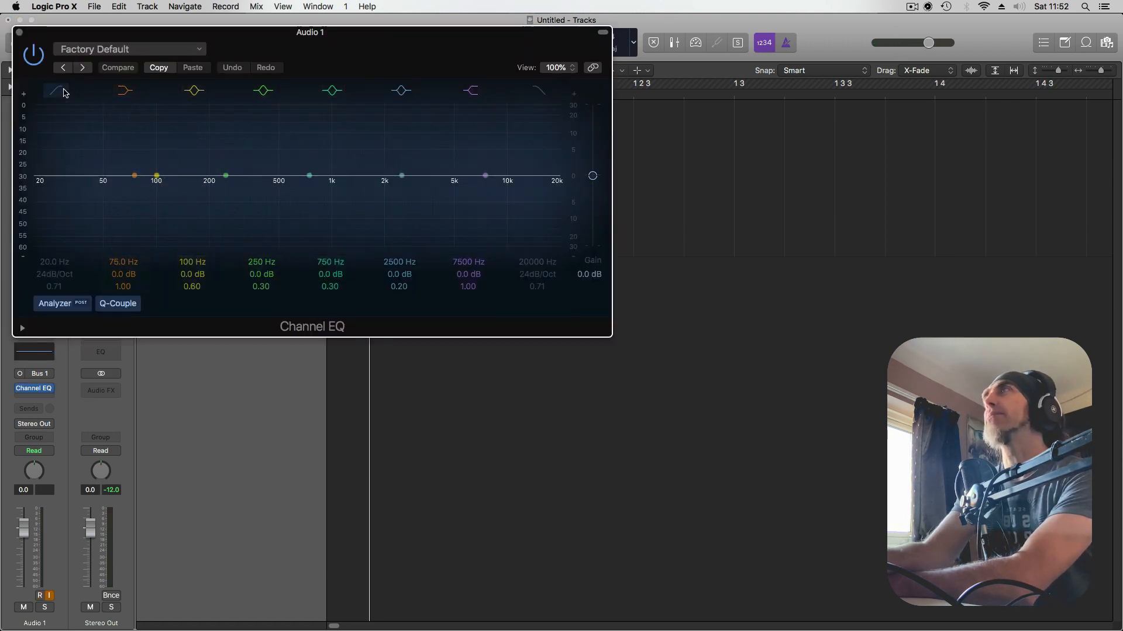
In the Channel EQ, enable a low cut at about 730 Hz and cut 2000 Hz by 7.5 dB with a Q of 1.80 during playback
{"action": "left_click", "coordinate": [58, 91]}
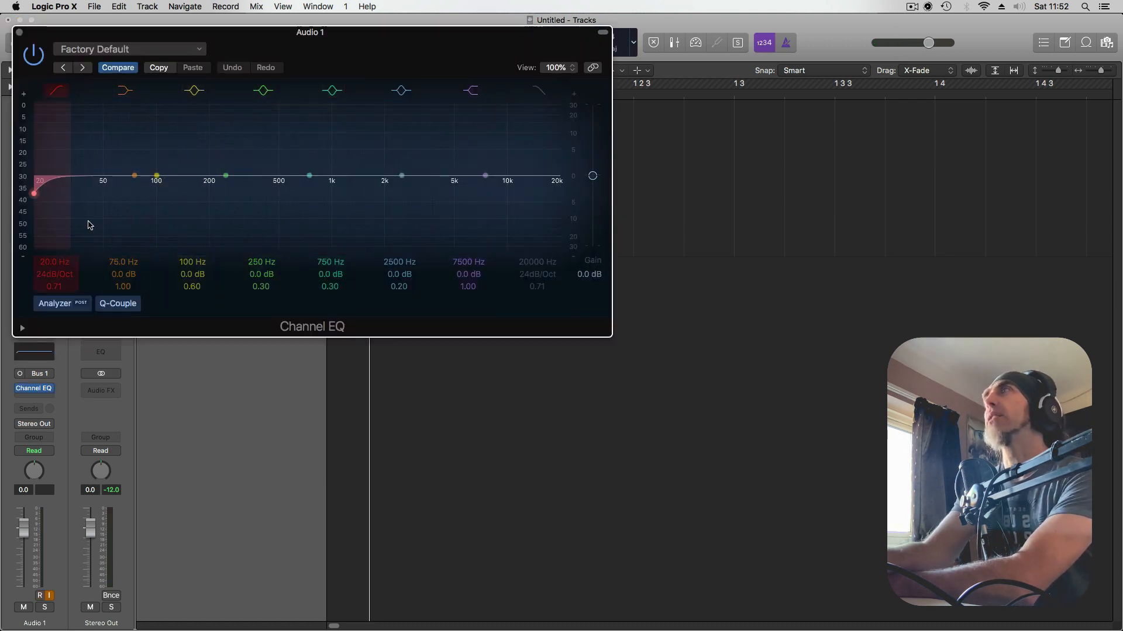
{"action": "left_click_drag", "start_coordinate": [90, 226], "coordinate": [353, 232]}
{"action": "key", "text": "space"}
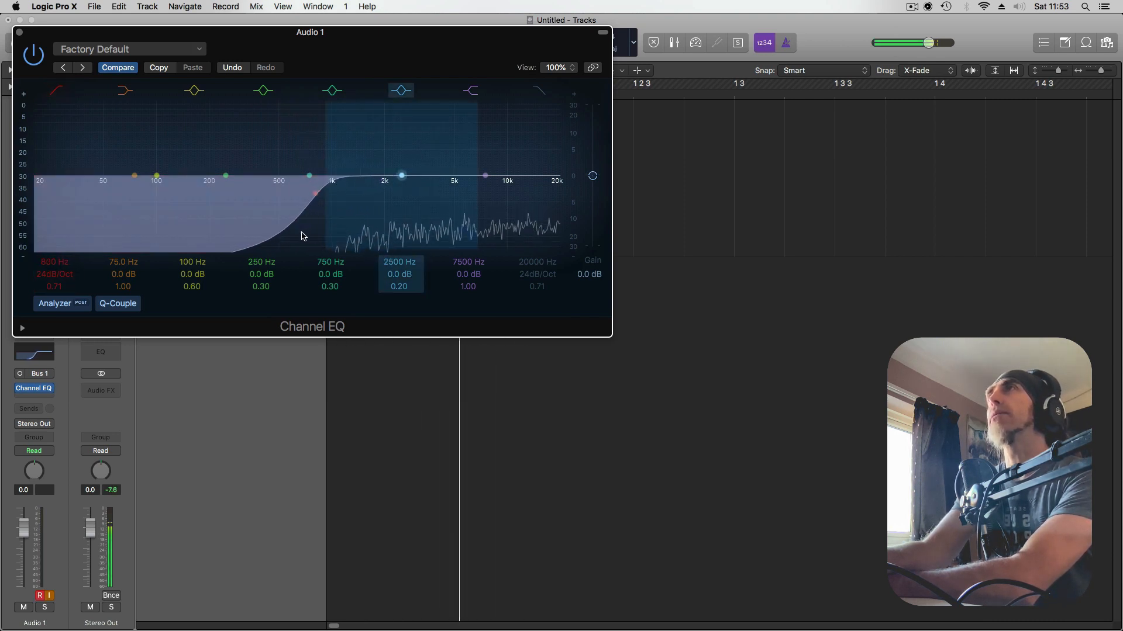
{"action": "left_click_drag", "start_coordinate": [403, 185], "coordinate": [386, 206]}
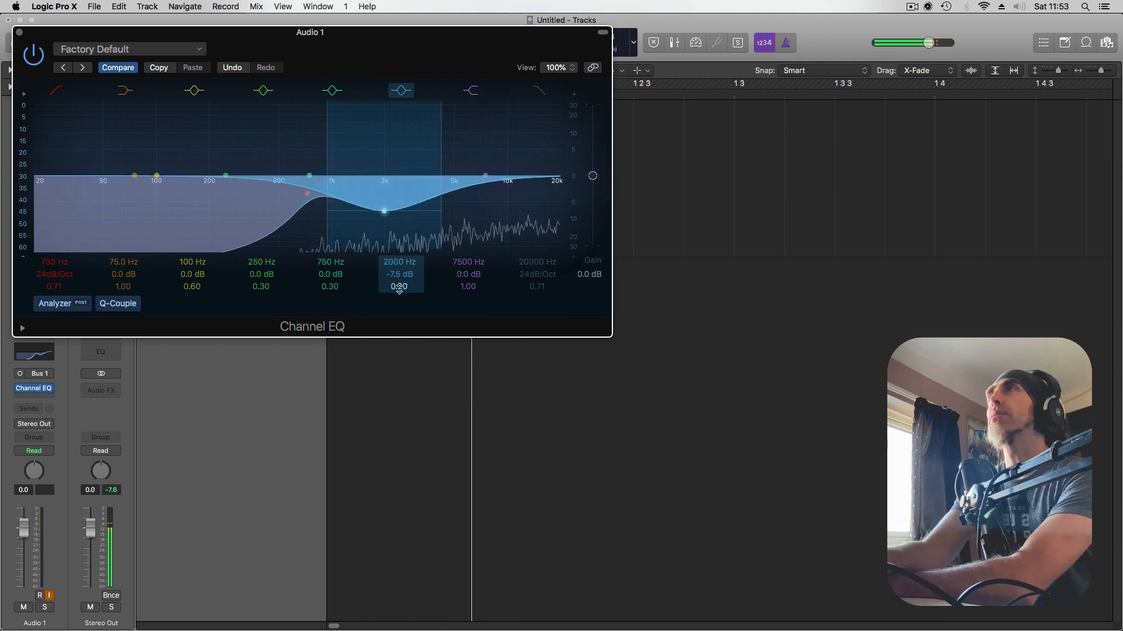
{"action": "left_click_drag", "start_coordinate": [399, 286], "coordinate": [399, 267]}
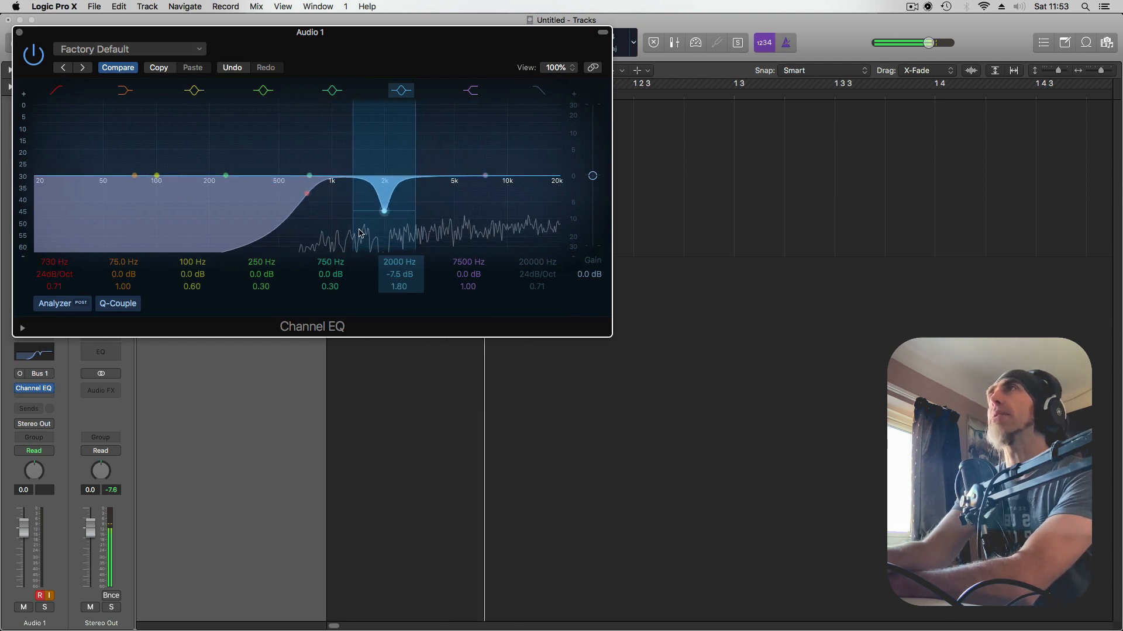
Add EQ cuts at 4350 Hz (-5.5 dB, Q 4.00) and 3000 Hz (-22.0 dB, Q 7.00), plus a boost at 3650 Hz (+3.5 dB, Q 26.0)
{"action": "left_click_drag", "start_coordinate": [309, 175], "coordinate": [444, 204]}
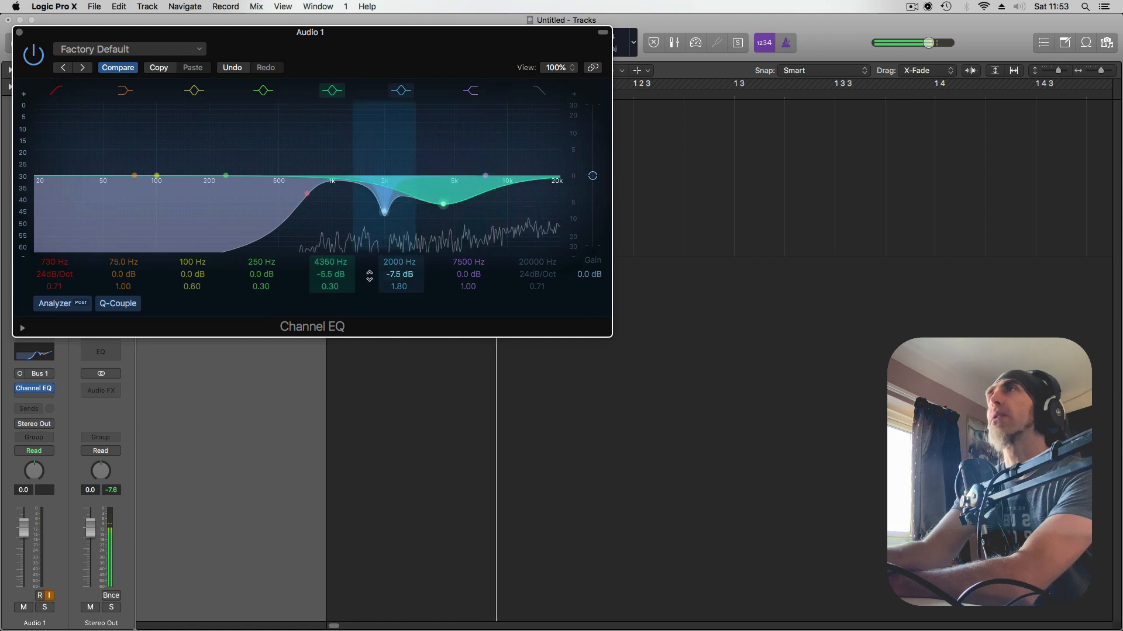
{"action": "left_click_drag", "start_coordinate": [330, 286], "coordinate": [330, 268]}
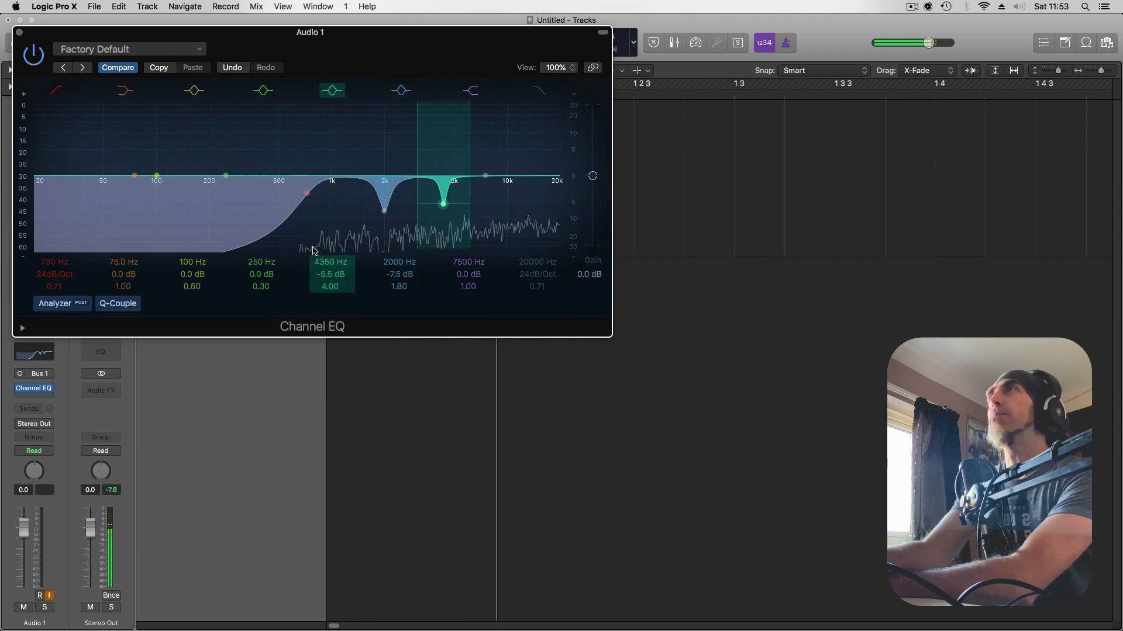
{"action": "left_click_drag", "start_coordinate": [226, 175], "coordinate": [414, 196]}
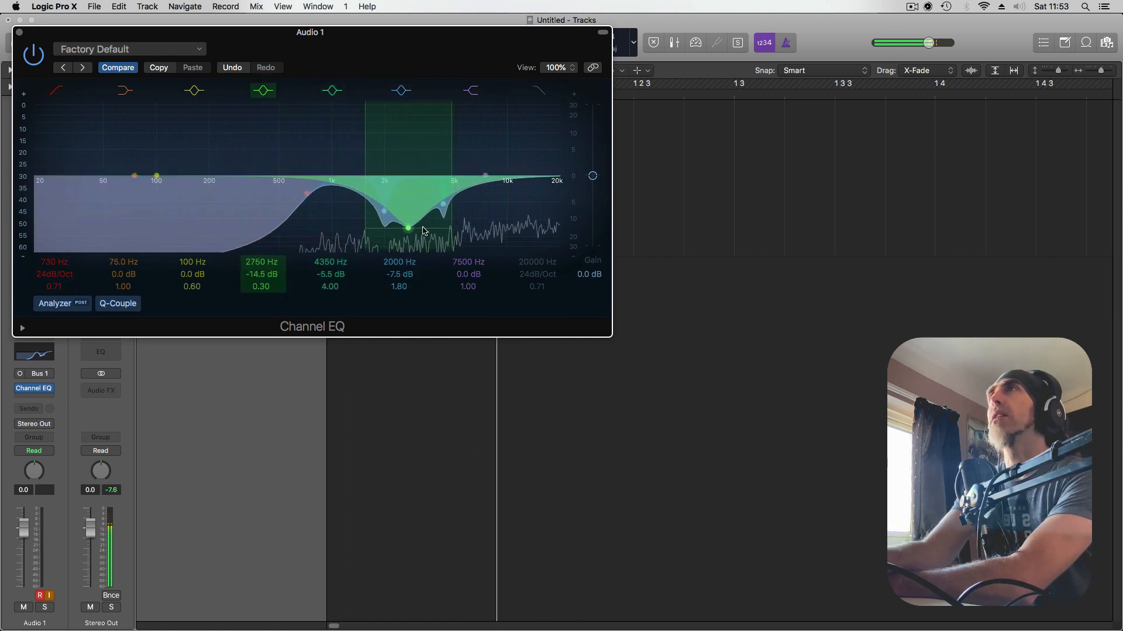
{"action": "left_click_drag", "start_coordinate": [262, 287], "coordinate": [261, 252]}
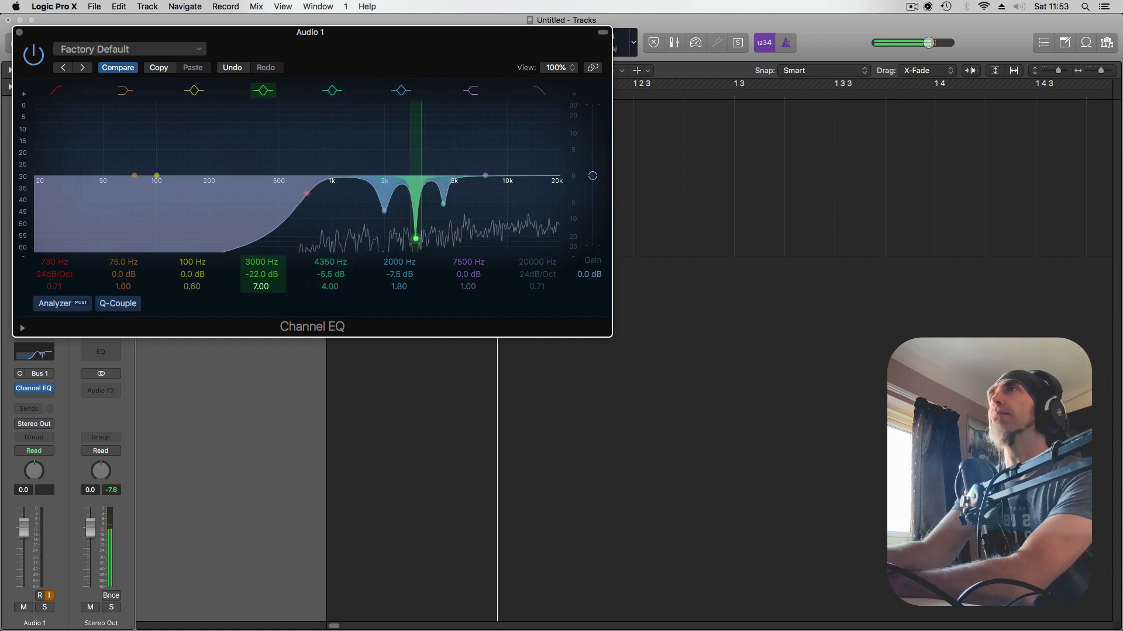
{"action": "left_click_drag", "start_coordinate": [157, 175], "coordinate": [404, 139]}
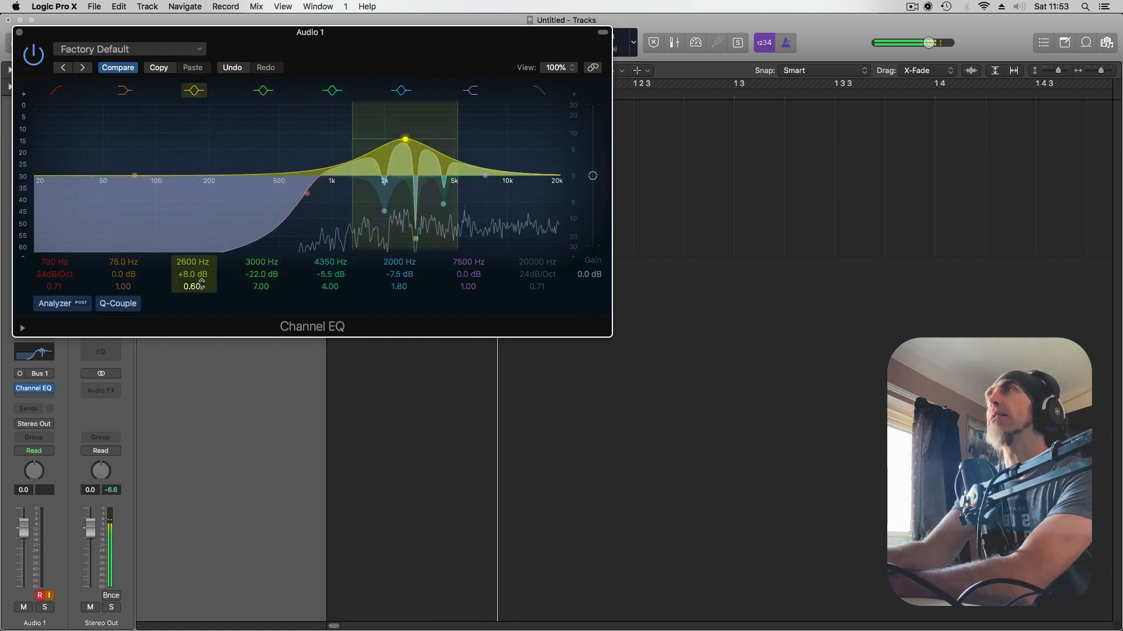
{"action": "left_click_drag", "start_coordinate": [192, 286], "coordinate": [191, 242]}
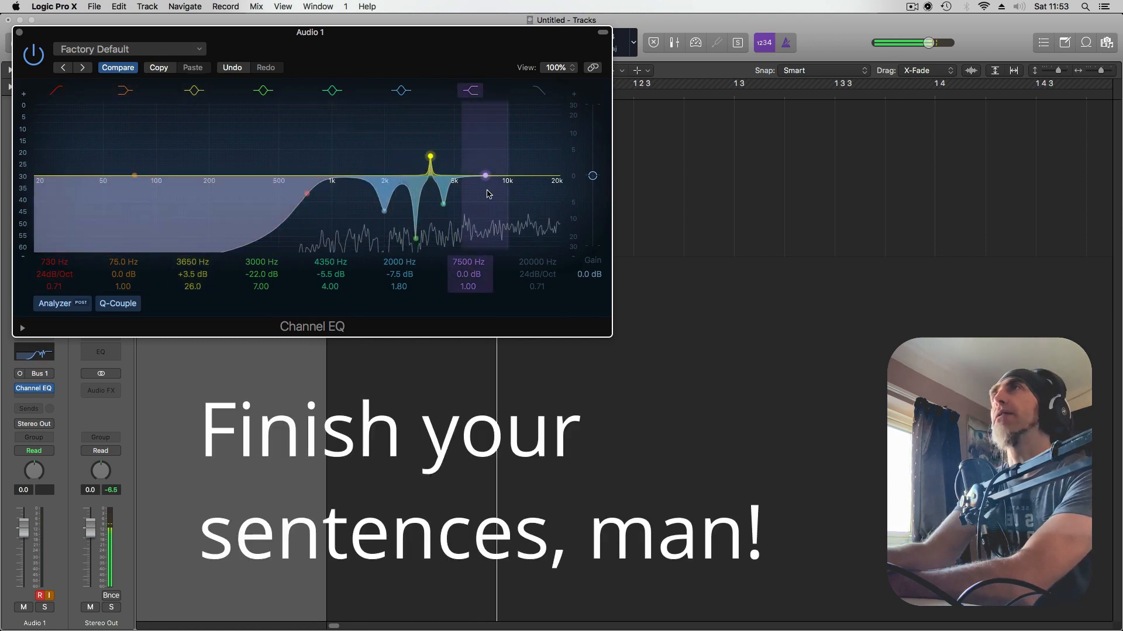
Insert a second Channel EQ with Q 100 boosts at 1380 Hz (+2.5 dB) and 2600 Hz (+5.5 dB), and a Q 100 cut at 1560 Hz (-24.0 dB)
{"action": "left_click", "coordinate": [20, 32]}
{"action": "left_click", "coordinate": [45, 403]}
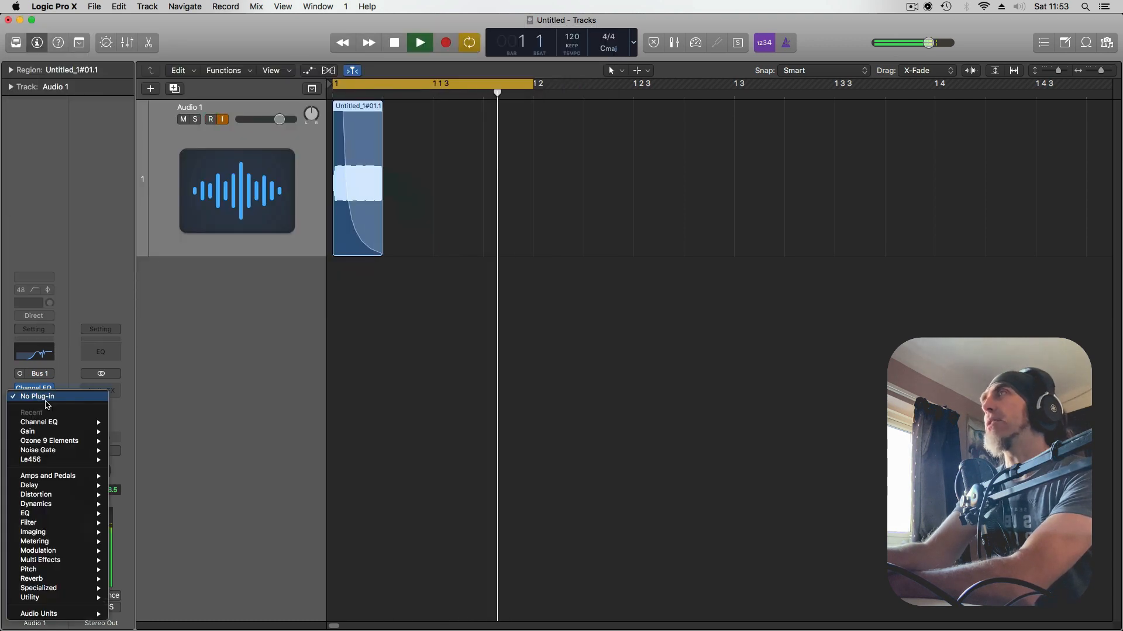
{"action": "left_click", "coordinate": [206, 311]}
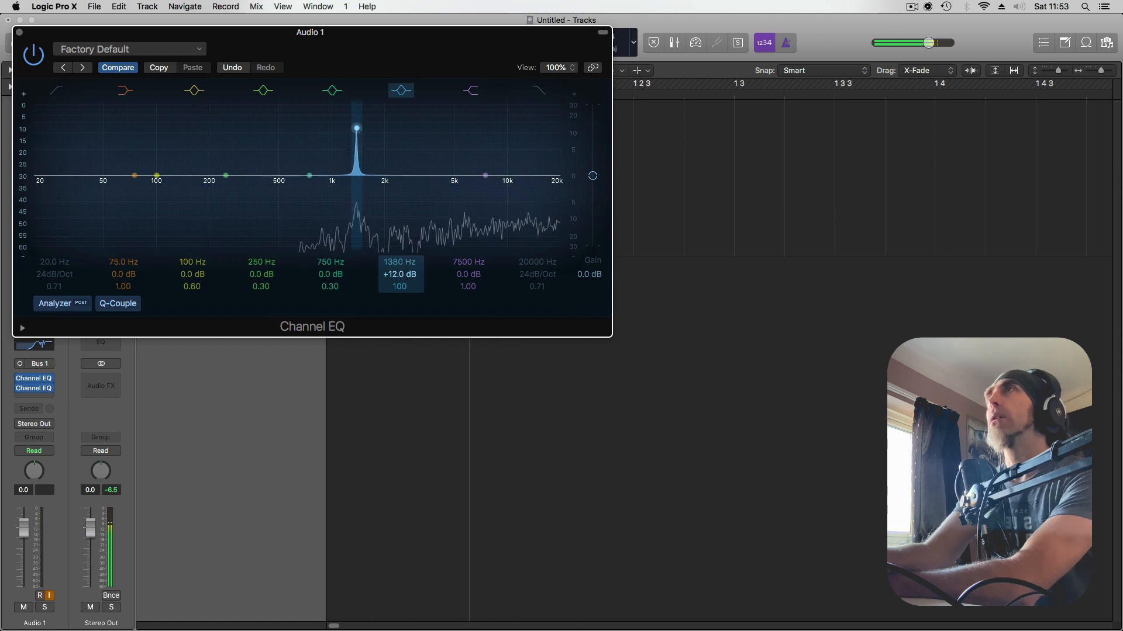
{"action": "left_click_drag", "start_coordinate": [400, 274], "coordinate": [400, 292]}
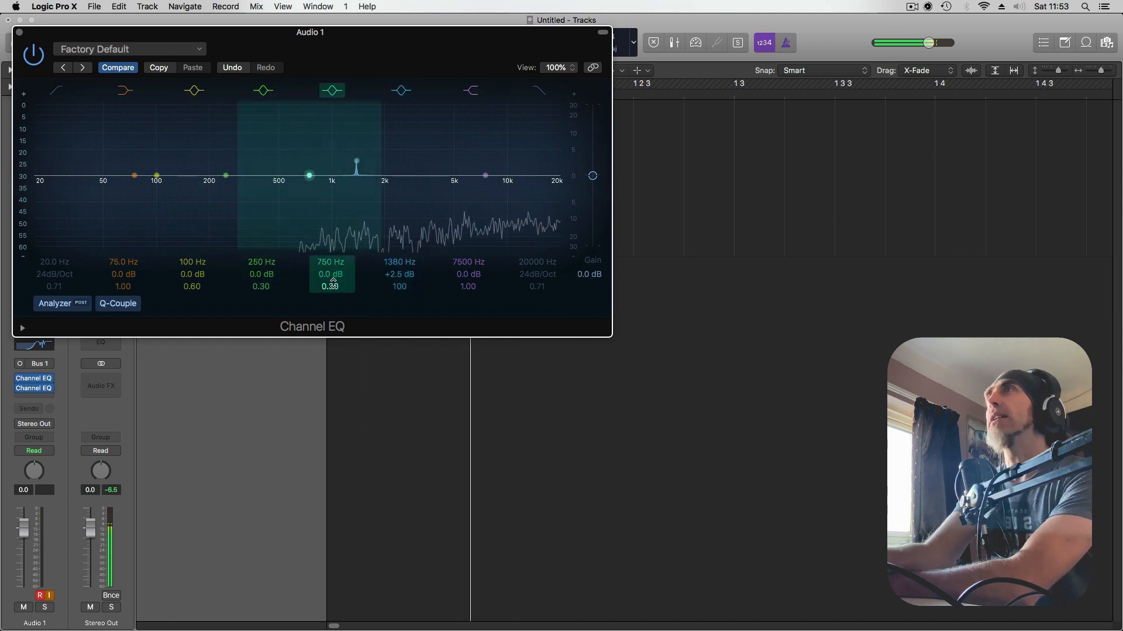
{"action": "left_click_drag", "start_coordinate": [332, 286], "coordinate": [332, 240]}
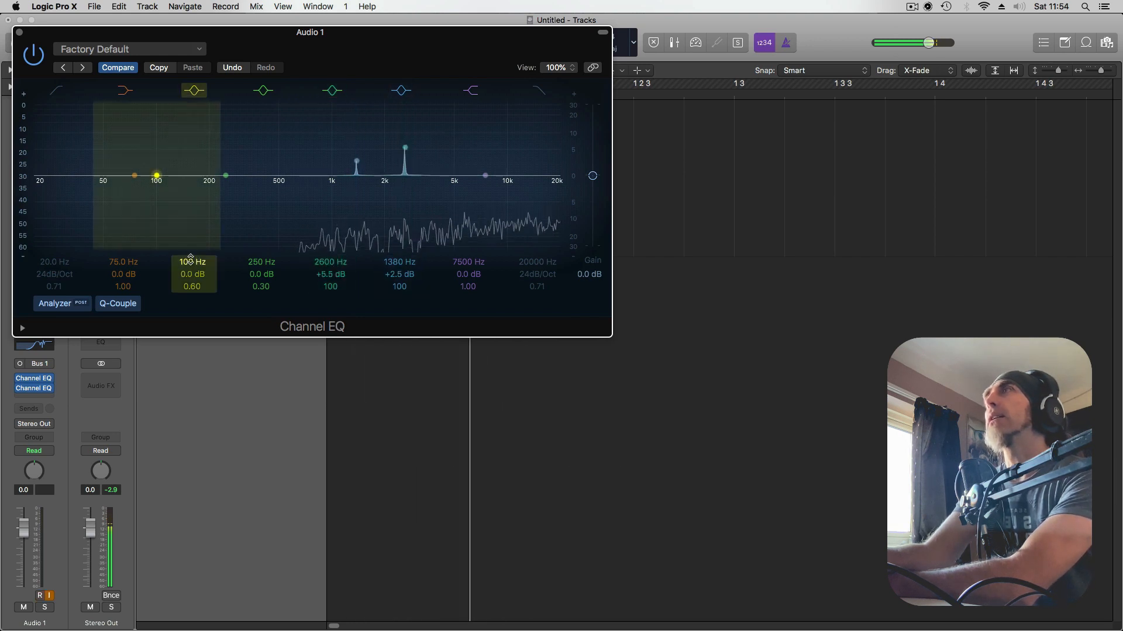
{"action": "left_click_drag", "start_coordinate": [192, 287], "coordinate": [187, 234]}
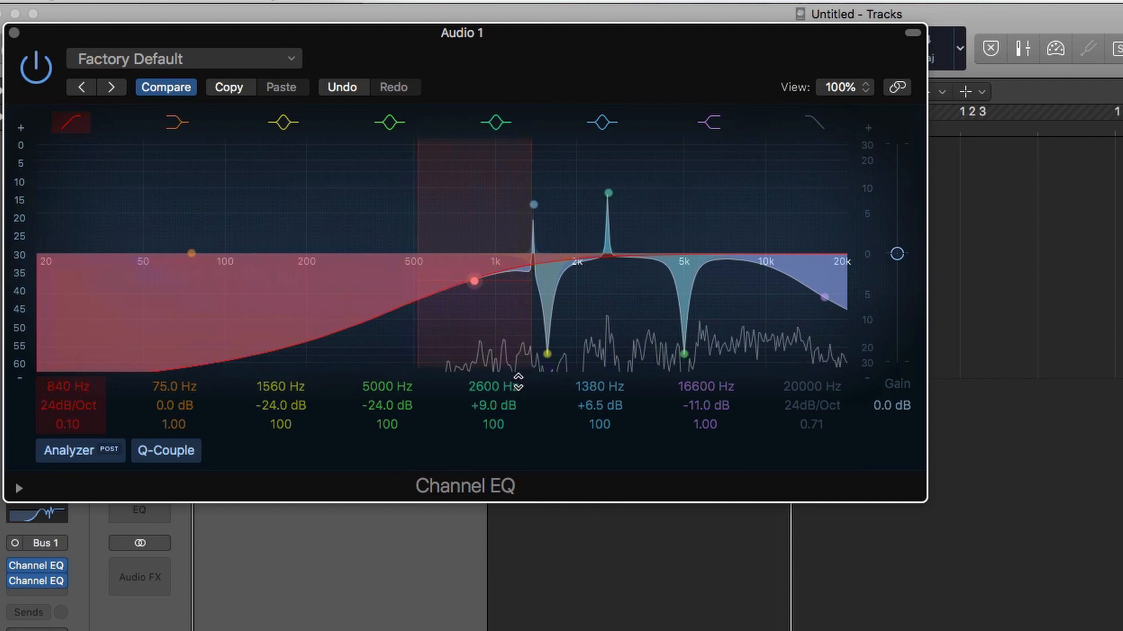
Set the second EQ's low cut to 2100 Hz, 48 dB/Oct, Q 0.64, retune its narrow cut to 3000 Hz and boost to 3750 Hz, +11.5 dB
{"action": "left_click_drag", "start_coordinate": [62, 252], "coordinate": [51, 273]}
{"action": "left_click_drag", "start_coordinate": [63, 402], "coordinate": [63, 392]}
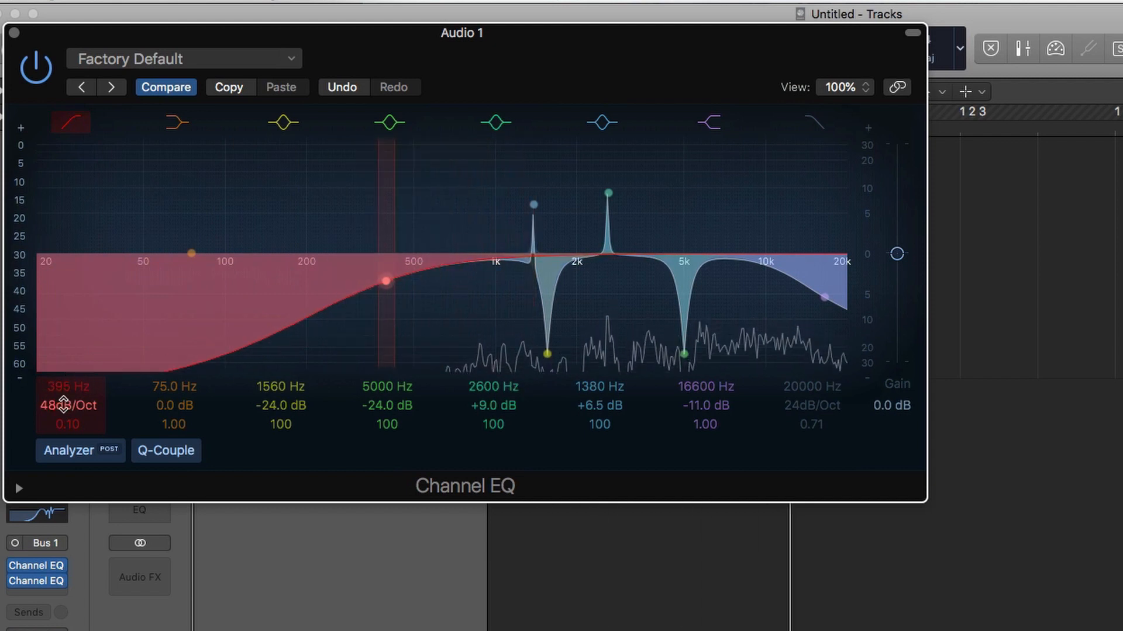
{"action": "left_click_drag", "start_coordinate": [209, 384], "coordinate": [258, 368]}
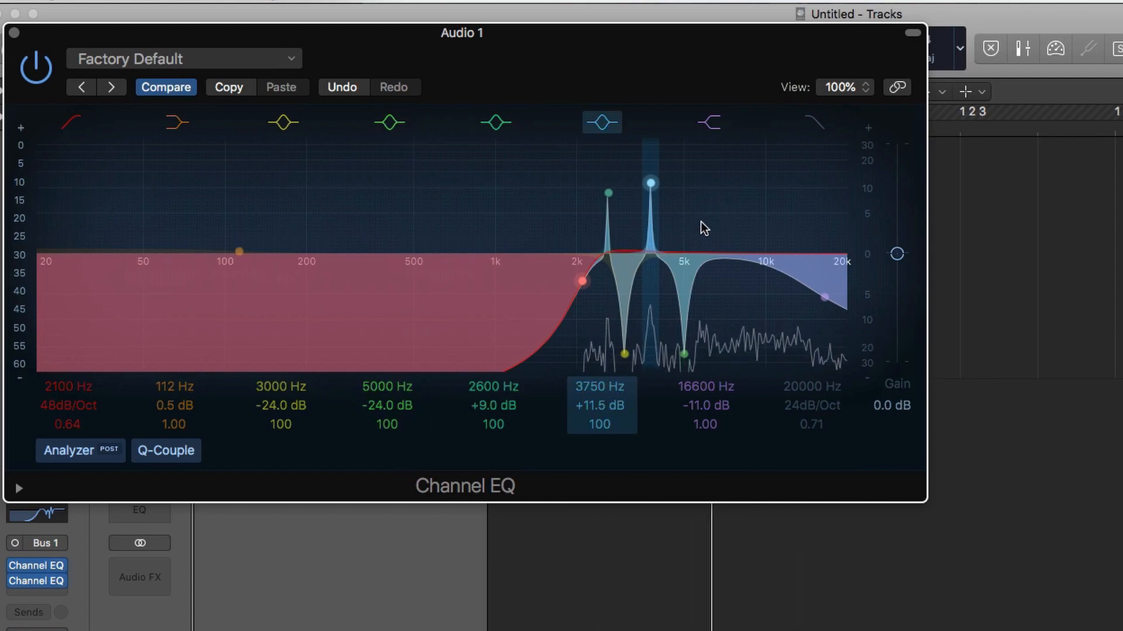
{"action": "key", "text": "space"}
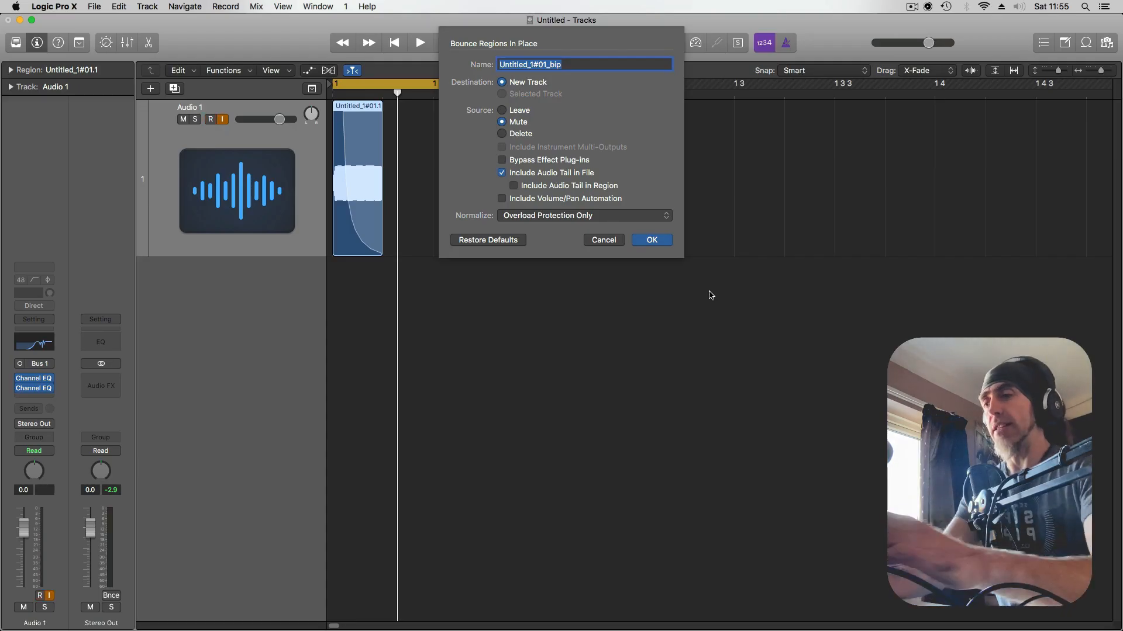
Bounce the noise slice in place to a new track named Hi-Hat, muting the source region
{"action": "type", "text": "Hi"}
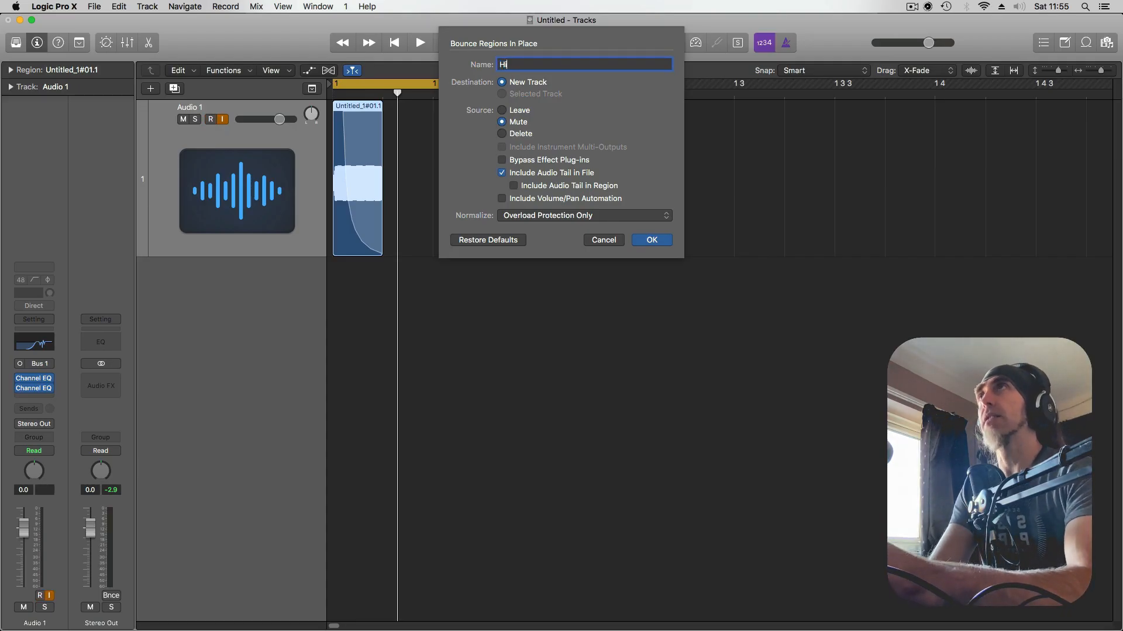
{"action": "type", "text": " -Hat"}
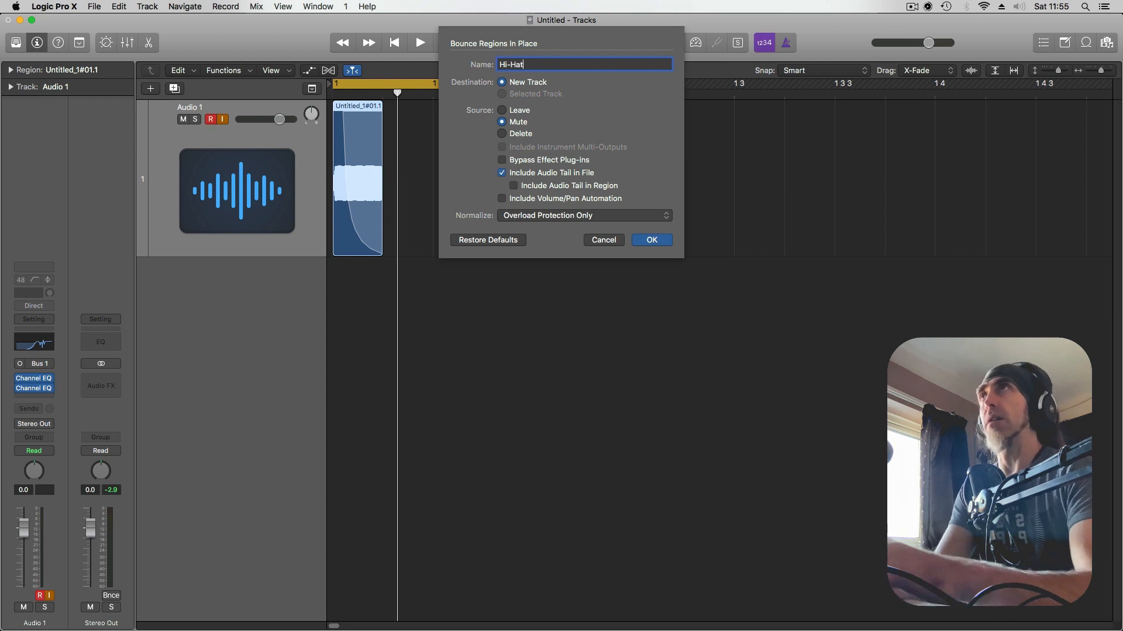
{"action": "key", "text": "Return"}
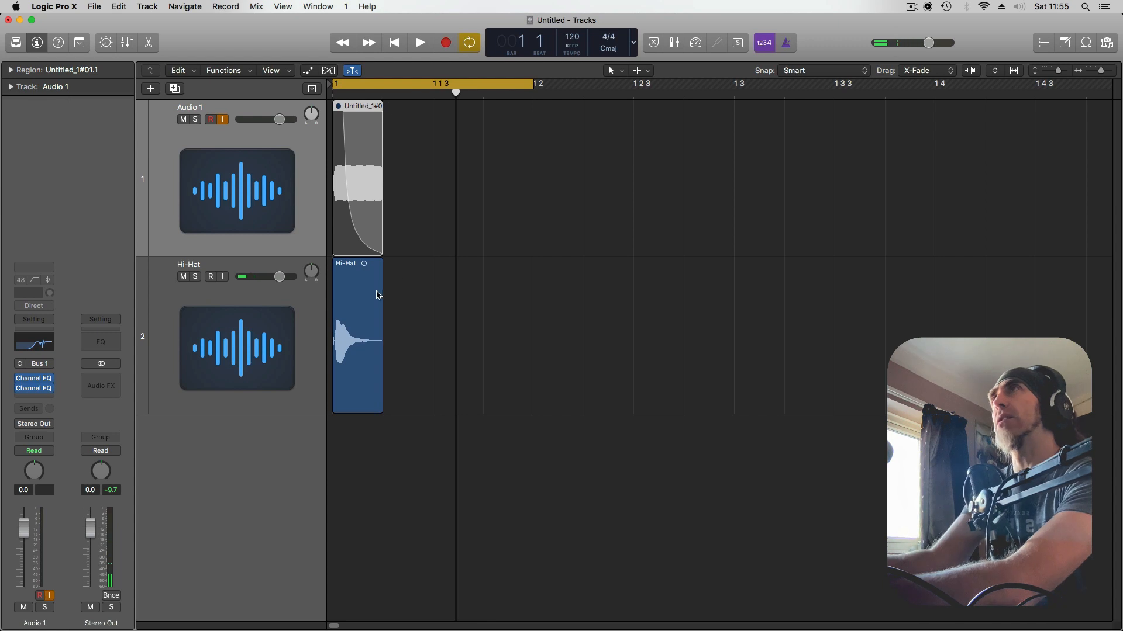
Mute the Hi-Hat track, then lengthen the noise region on Audio 1 and extend its curved fade-out back across nearly the whole region
{"action": "left_click", "coordinate": [318, 308]}
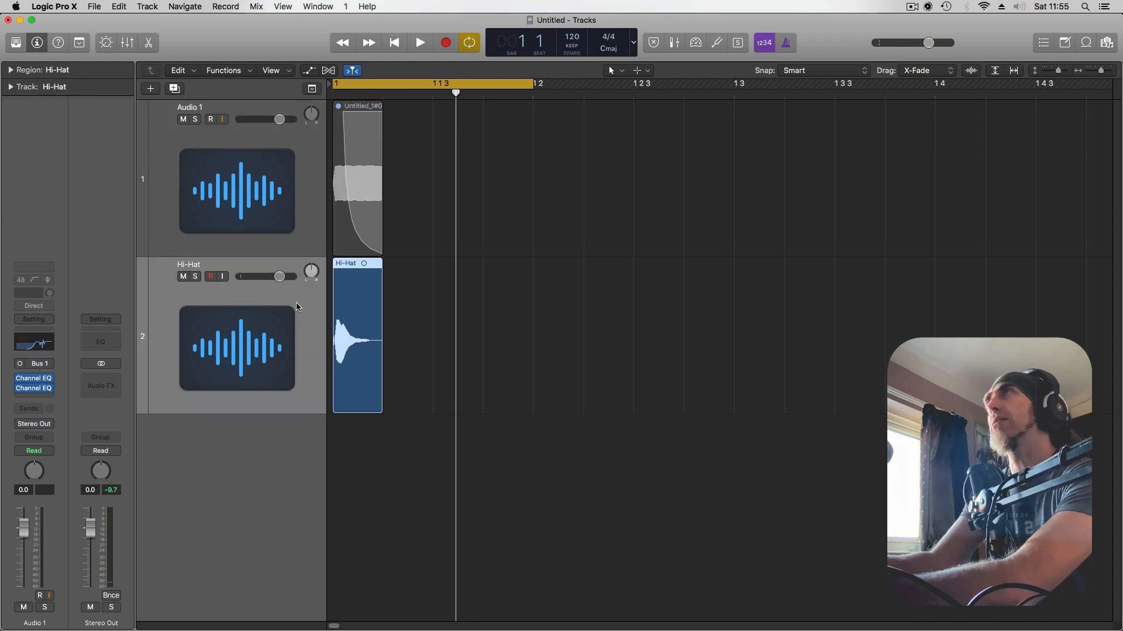
{"action": "left_click", "coordinate": [183, 277]}
{"action": "left_click_drag", "start_coordinate": [379, 249], "coordinate": [456, 250]}
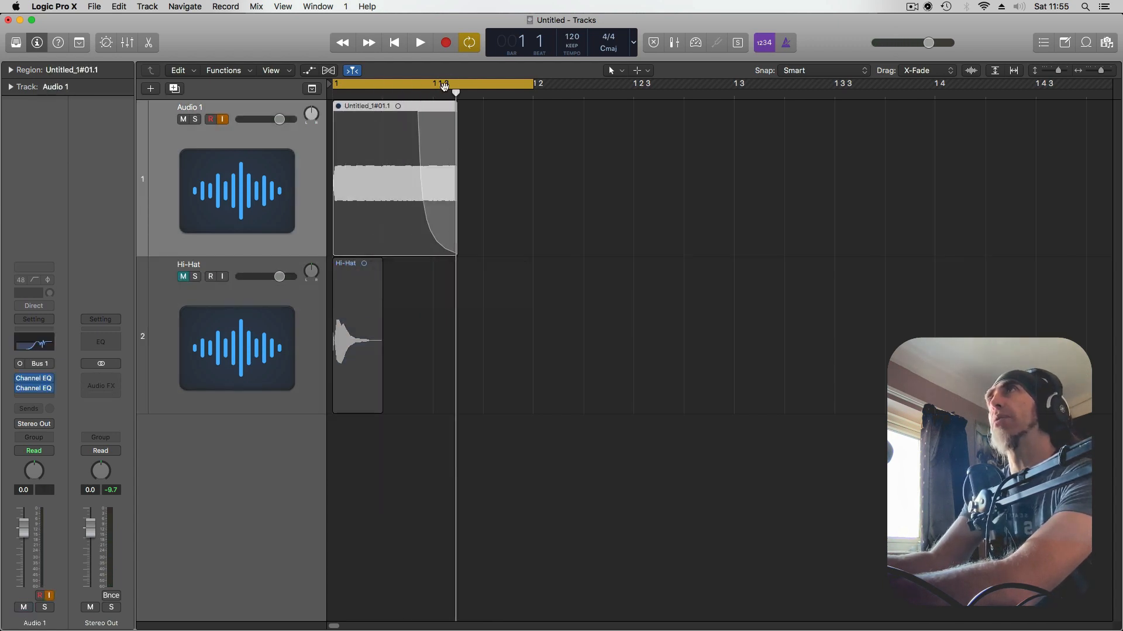
{"action": "left_click_drag", "start_coordinate": [421, 111], "coordinate": [398, 110]}
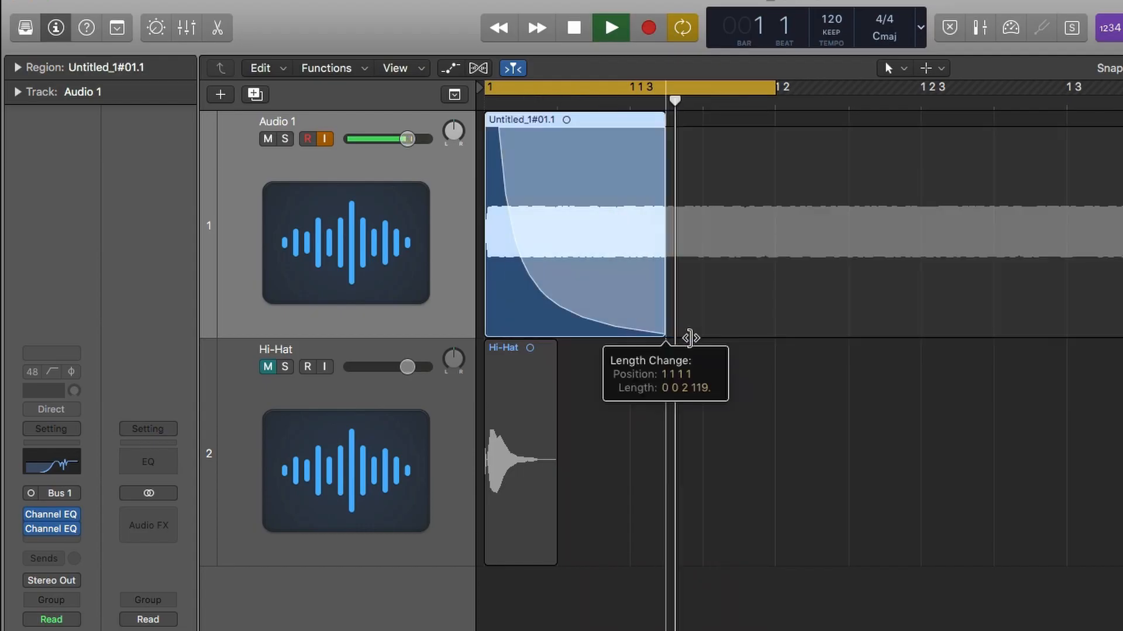
{"action": "left_click_drag", "start_coordinate": [688, 333], "coordinate": [721, 337]}
{"action": "left_click_drag", "start_coordinate": [552, 124], "coordinate": [497, 126]}
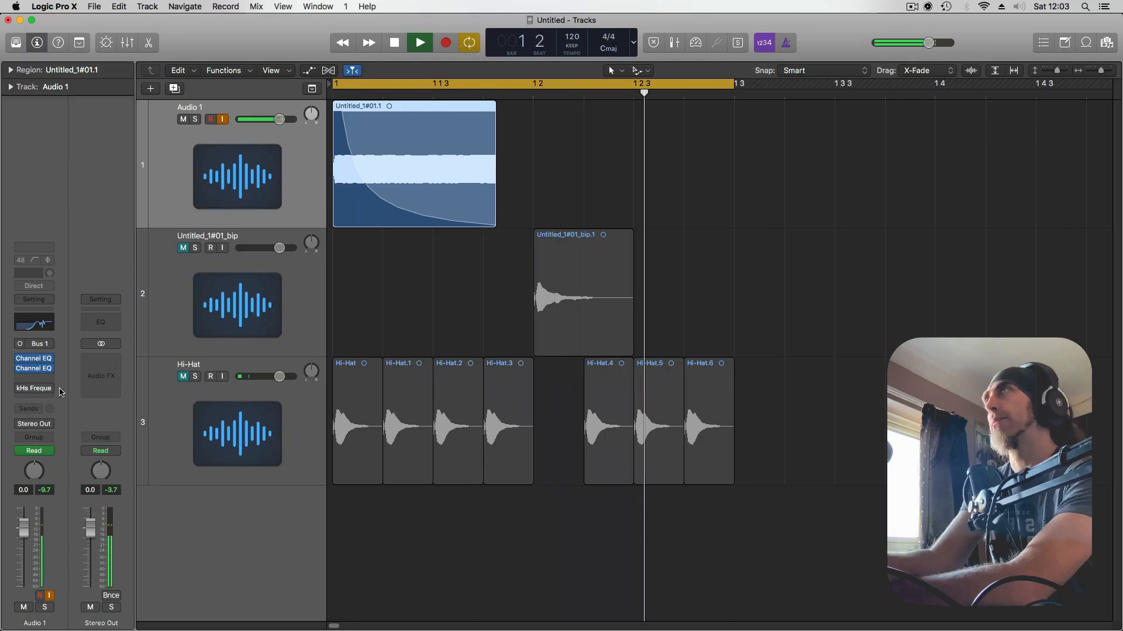
Insert the Native Instruments Raum reverb after the two Channel EQs on Audio 1 and adjust its Size and Diffusion during playback
{"action": "left_click", "coordinate": [34, 379]}
{"action": "mouse_move", "coordinate": [82, 592]}
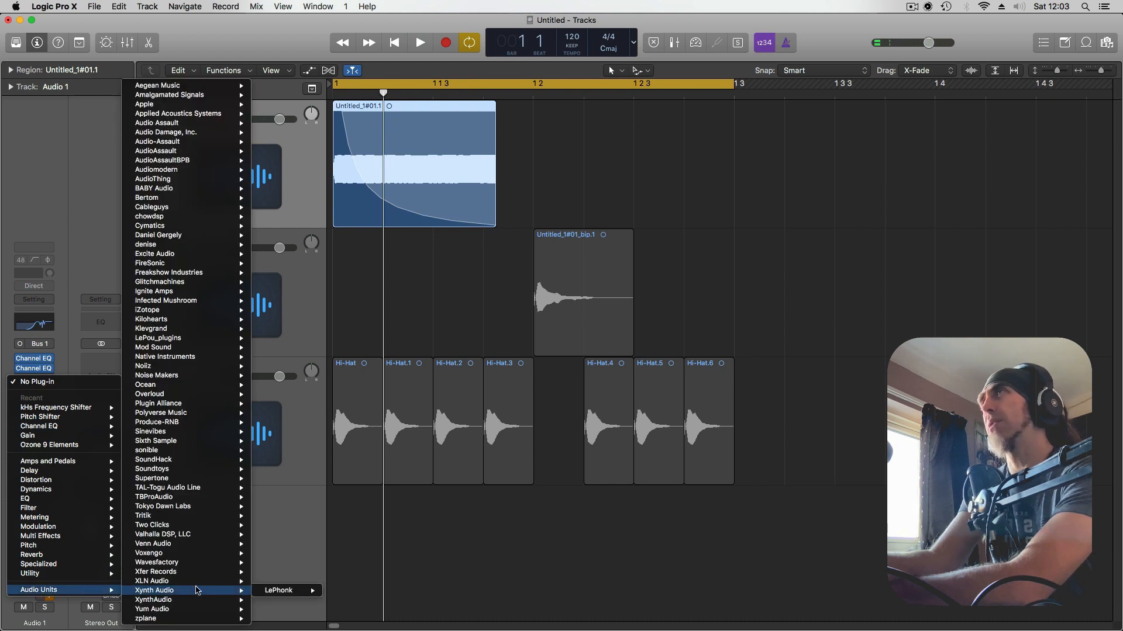
{"action": "mouse_move", "coordinate": [176, 356]}
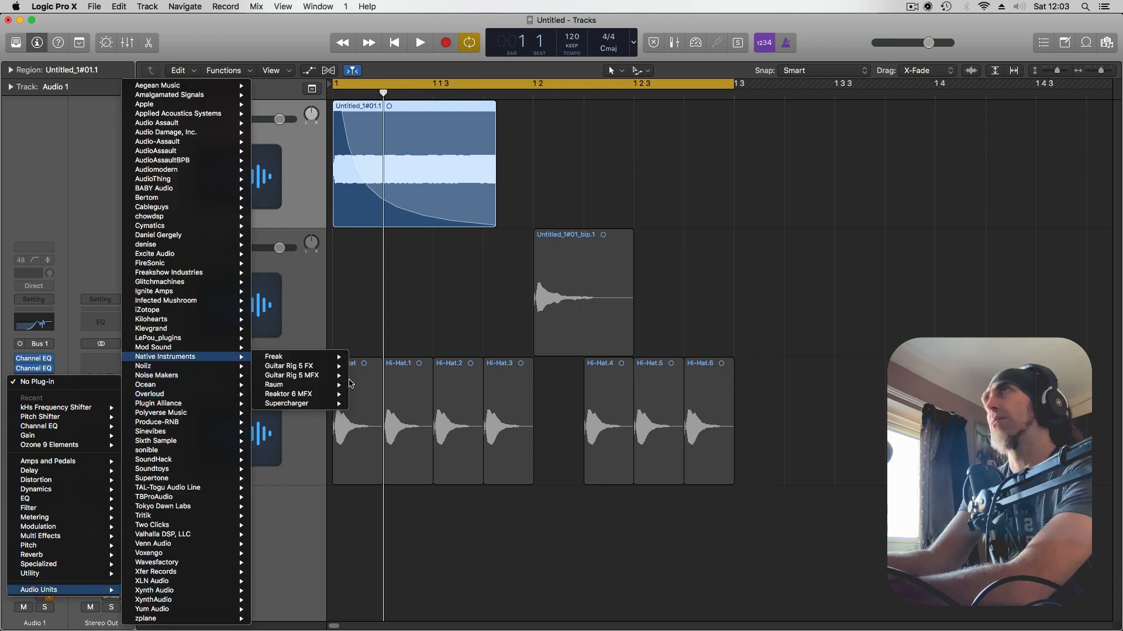
{"action": "left_click", "coordinate": [372, 386]}
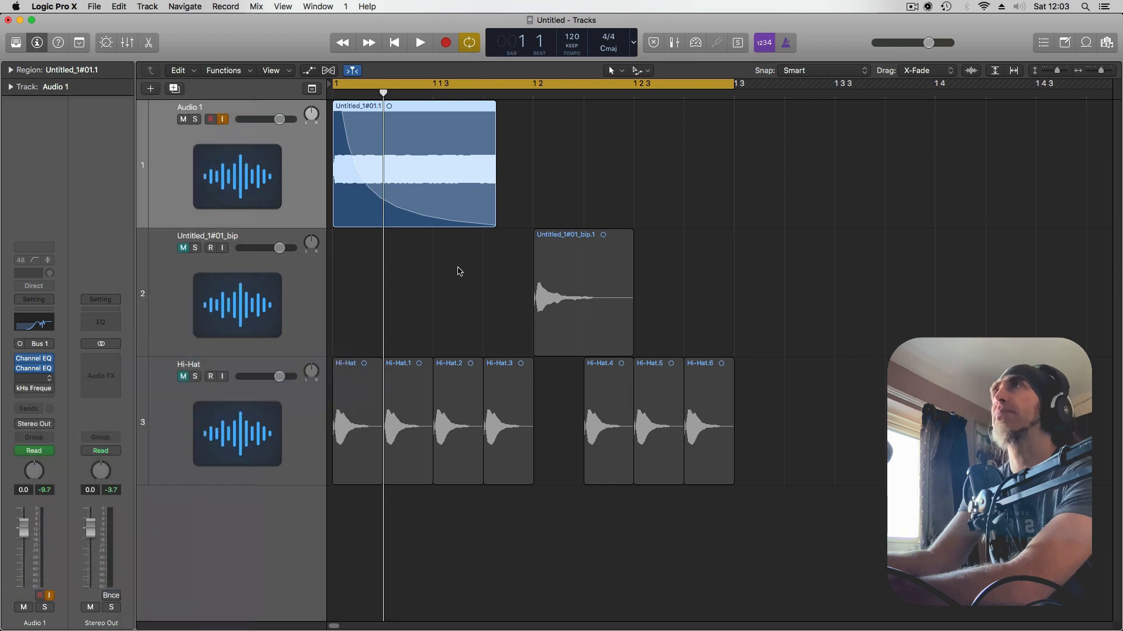
{"action": "key", "text": "space"}
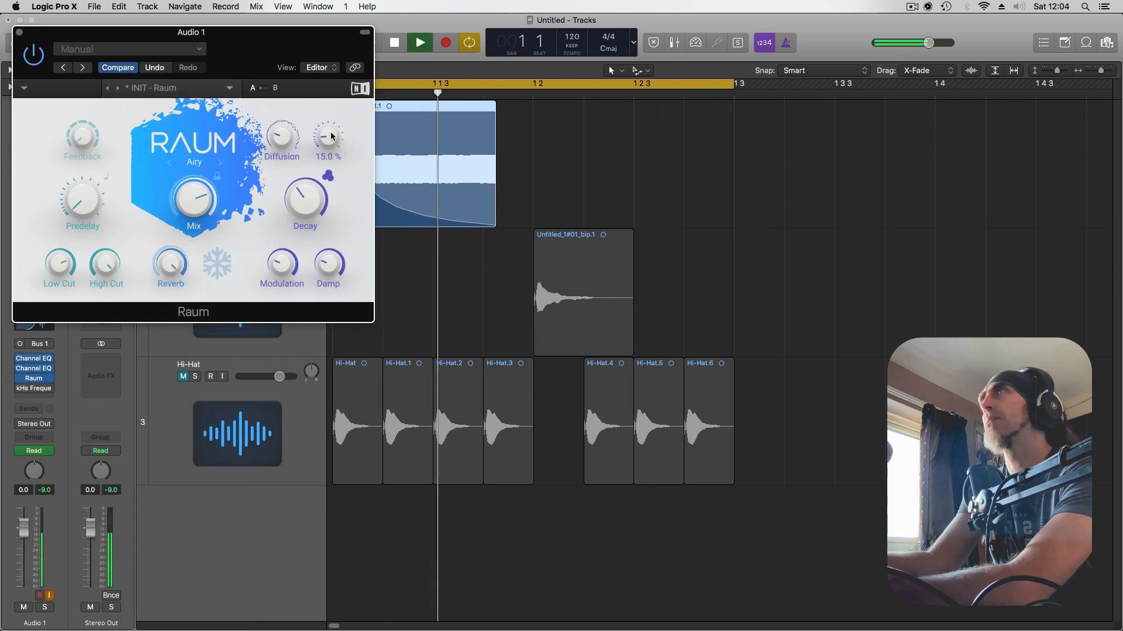
{"action": "left_click_drag", "start_coordinate": [331, 135], "coordinate": [290, 123]}
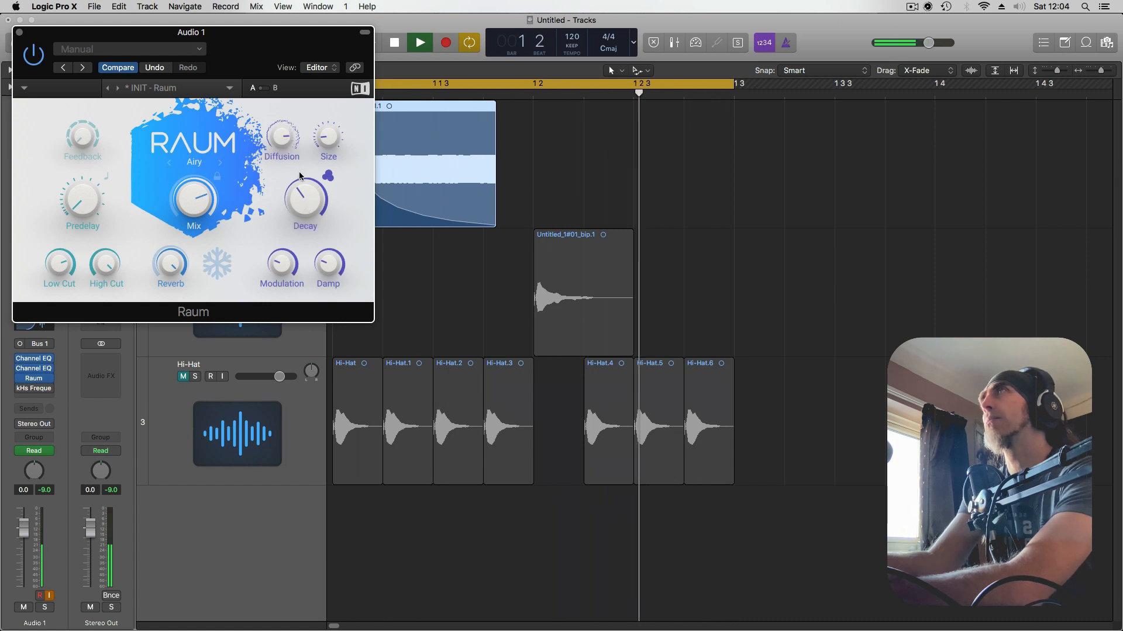
{"action": "left_click", "coordinate": [20, 32]}
{"action": "key", "text": "space"}
Bounce the lengthened noise region on Audio 1 in place to a new track, keeping the default name
{"action": "left_click_drag", "start_coordinate": [584, 151], "coordinate": [356, 193]}
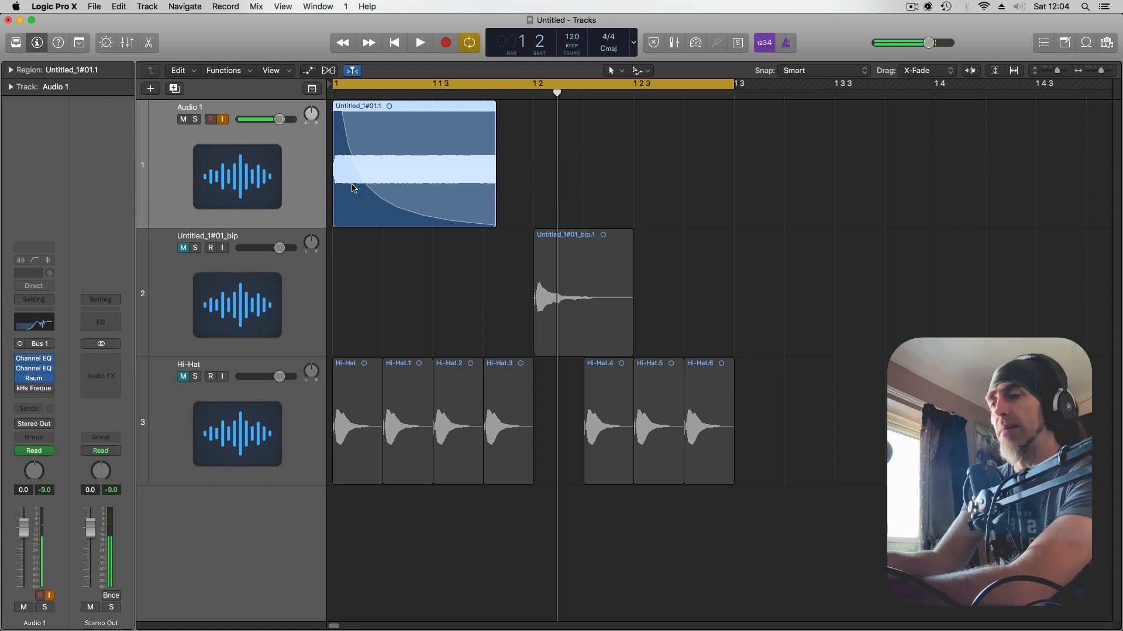
{"action": "key", "text": "ctrl+b"}
{"action": "key", "text": "Return"}
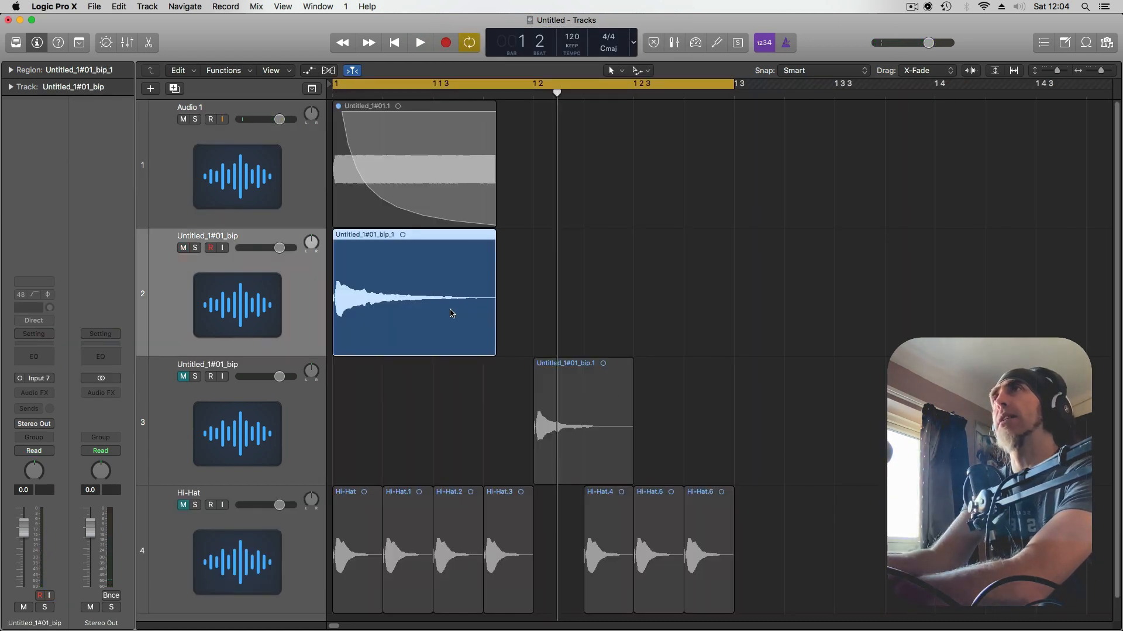
Add a curved fade-out to the bounced region Untitled_1#01_bip_1 and extend its end to just before beat 2
{"action": "key", "text": "e"}
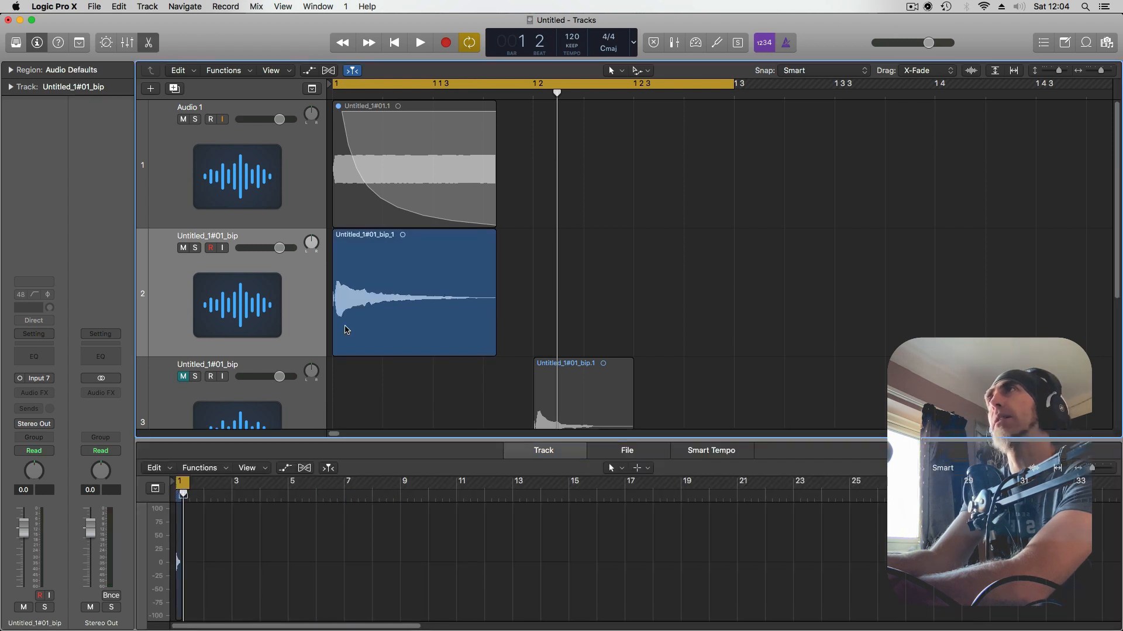
{"action": "key", "text": "space"}
{"action": "mouse_move", "coordinate": [495, 350]}
{"action": "left_mouse_down"}
{"action": "mouse_move", "coordinate": [787, 350]}
{"action": "mouse_move", "coordinate": [479, 354]}
{"action": "left_mouse_up"}
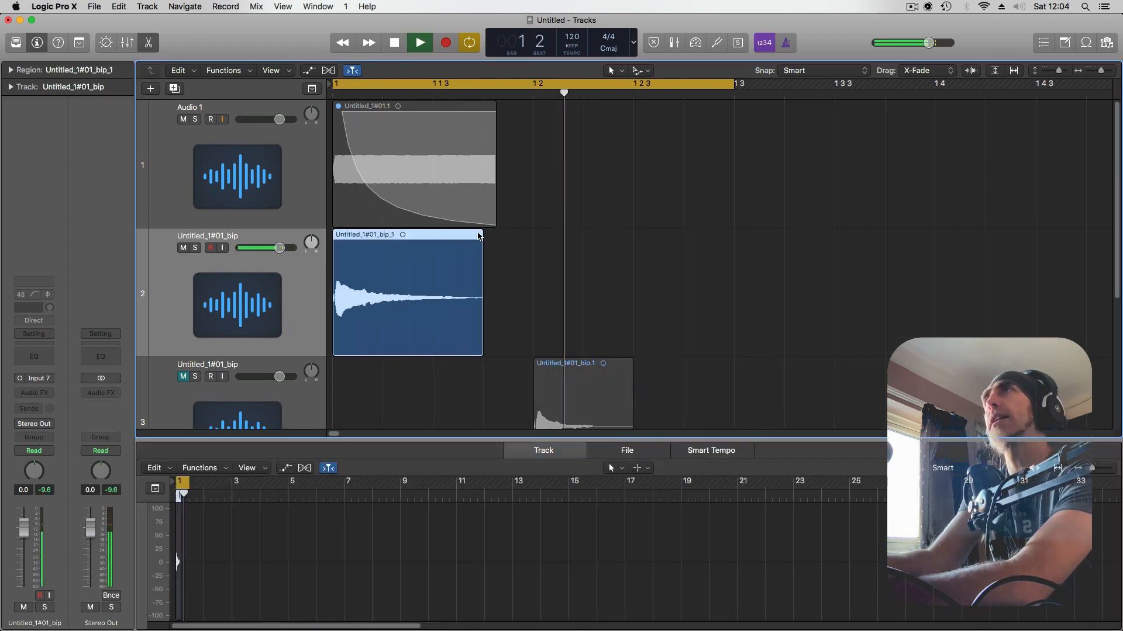
{"action": "left_click_drag", "start_coordinate": [478, 236], "coordinate": [431, 275]}
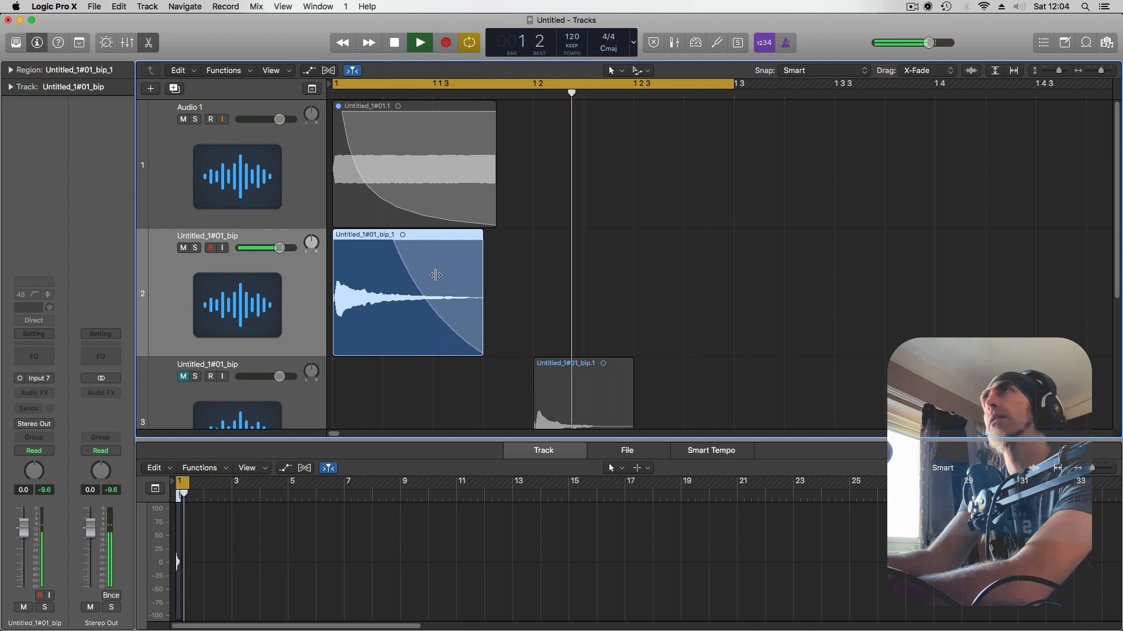
{"action": "left_click_drag", "start_coordinate": [483, 352], "coordinate": [523, 346]}
Mute the first Hi-Hat region, insert a mono kHs Frequency Shifter after the Channel EQ on Hi-Hat, and set the shift to 1.05 kHz
{"action": "scroll", "coordinate": [500, 310], "scroll_direction": "down", "scroll_amount": 4}
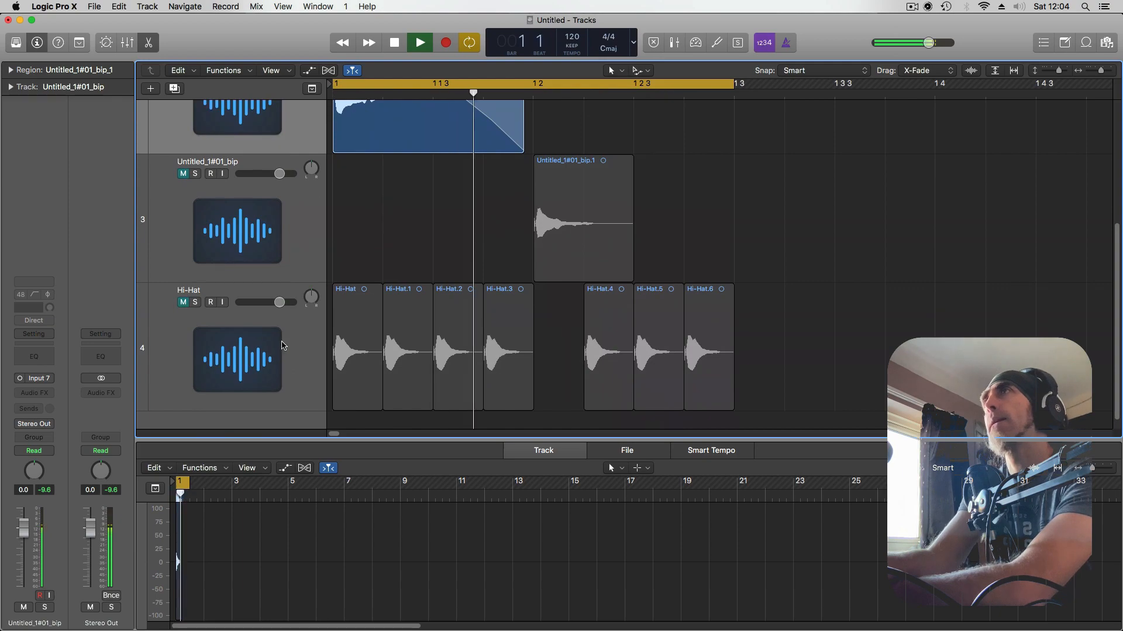
{"action": "left_click", "coordinate": [353, 327]}
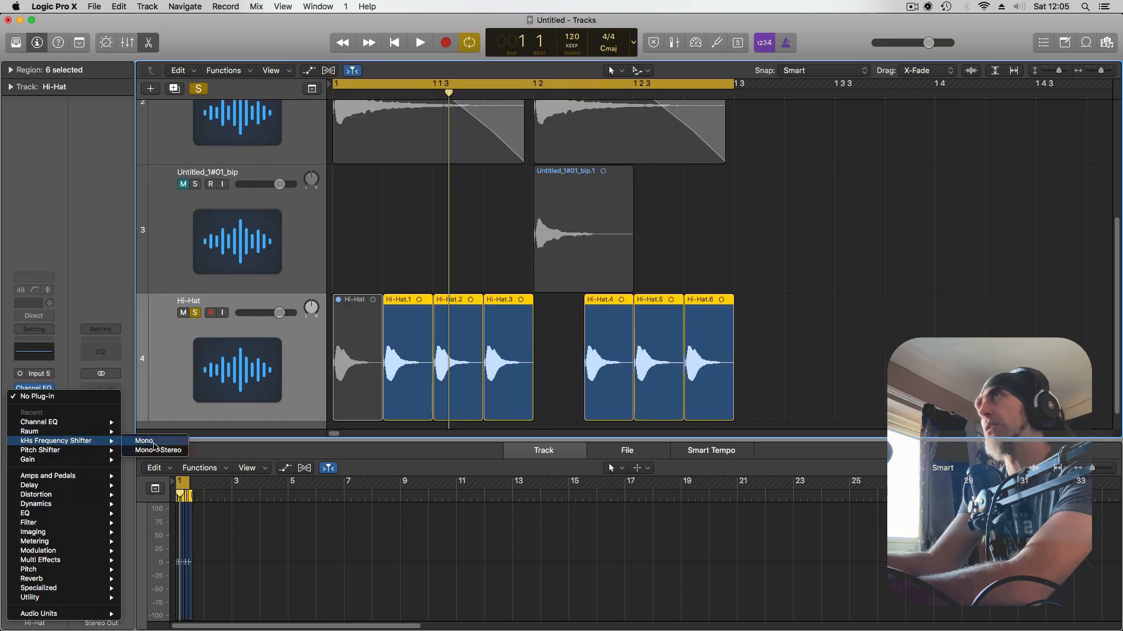
{"action": "left_click", "coordinate": [155, 443]}
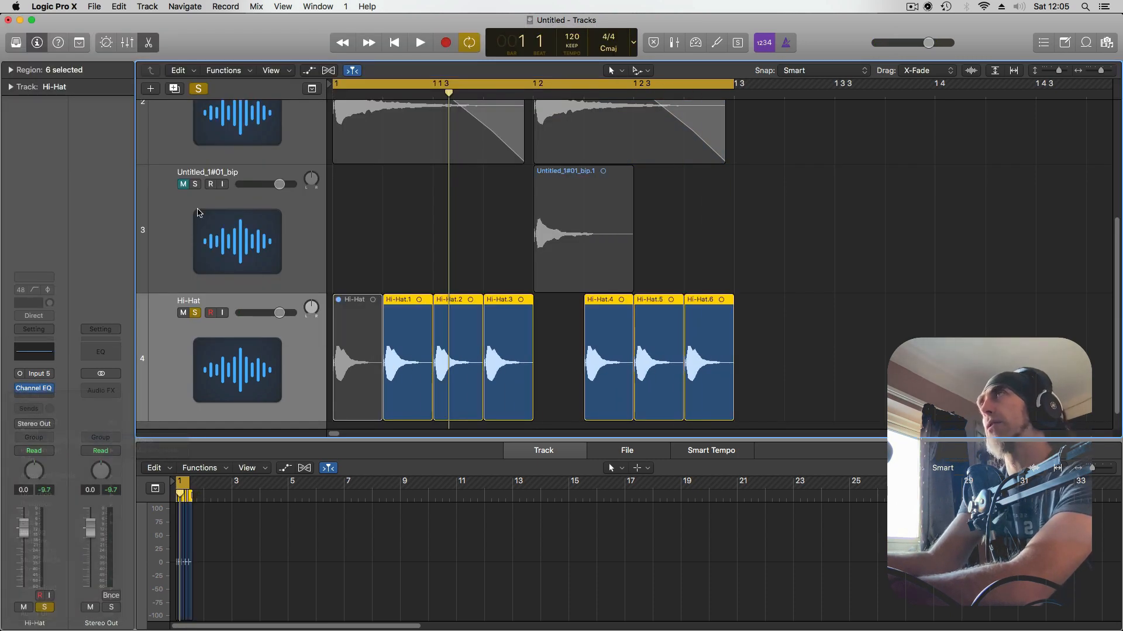
{"action": "key", "text": "space"}
{"action": "left_click_drag", "start_coordinate": [82, 123], "coordinate": [82, 58]}
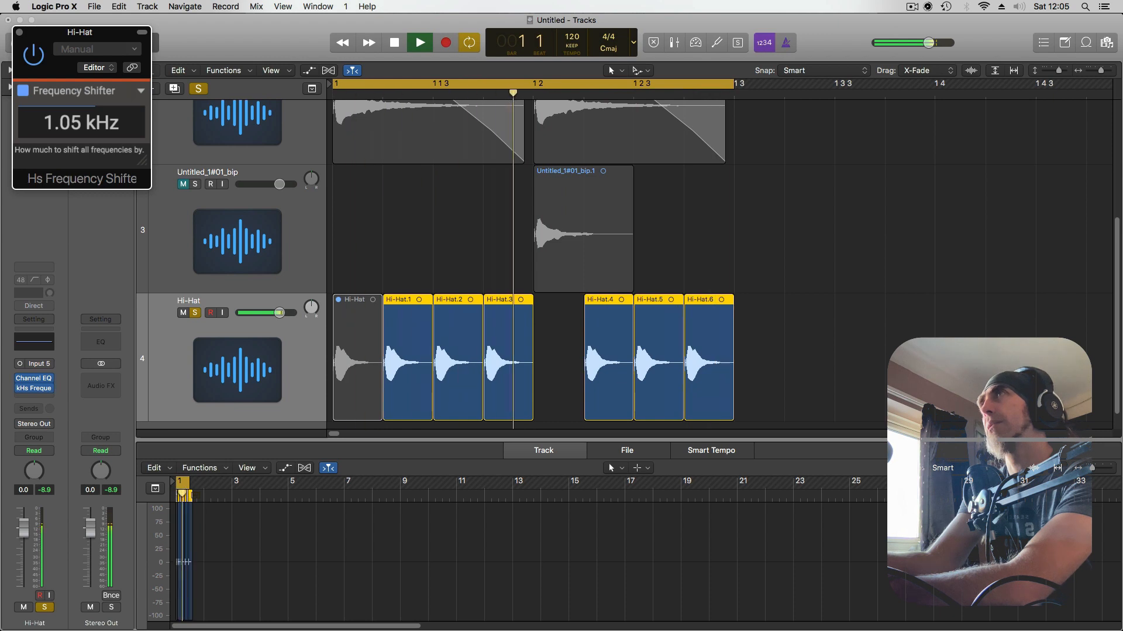
Delete regions Hi-Hat.2 and Hi-Hat.5 during playback, then clear the track solo to hear the full beat
{"action": "left_click", "coordinate": [471, 345]}
{"action": "key", "text": "Delete"}
{"action": "left_click", "coordinate": [667, 364]}
{"action": "key", "text": "Delete"}
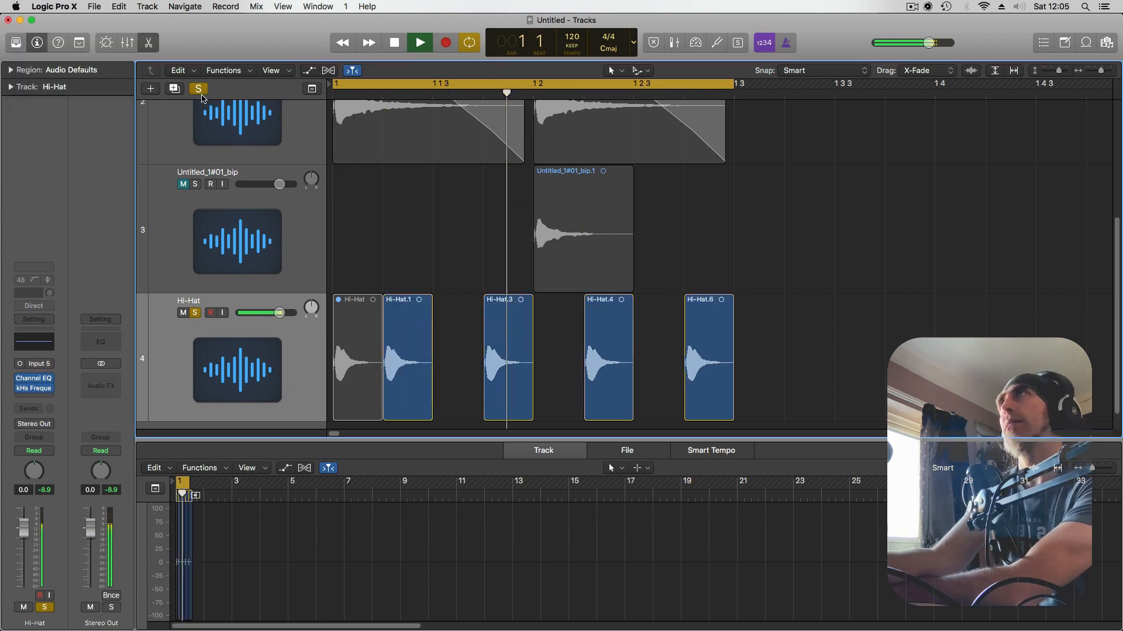
{"action": "left_click", "coordinate": [199, 89]}
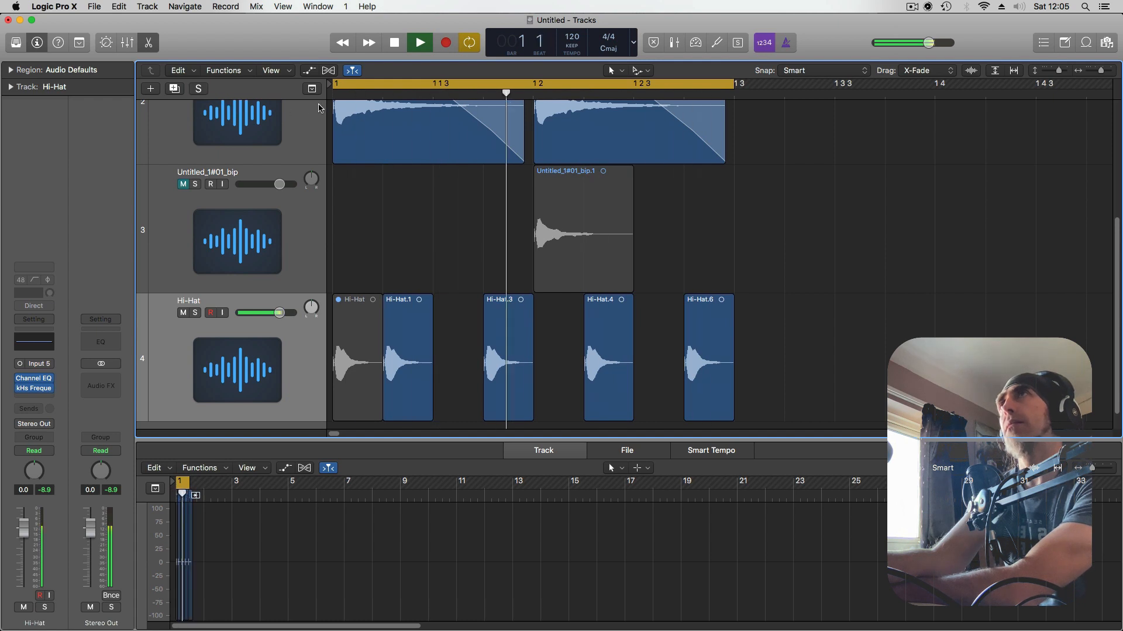
Delete the muted first Hi-Hat region and move the remaining four regions earlier so the first starts at 1 1 1 1
{"action": "key", "text": "space"}
{"action": "left_click", "coordinate": [377, 326]}
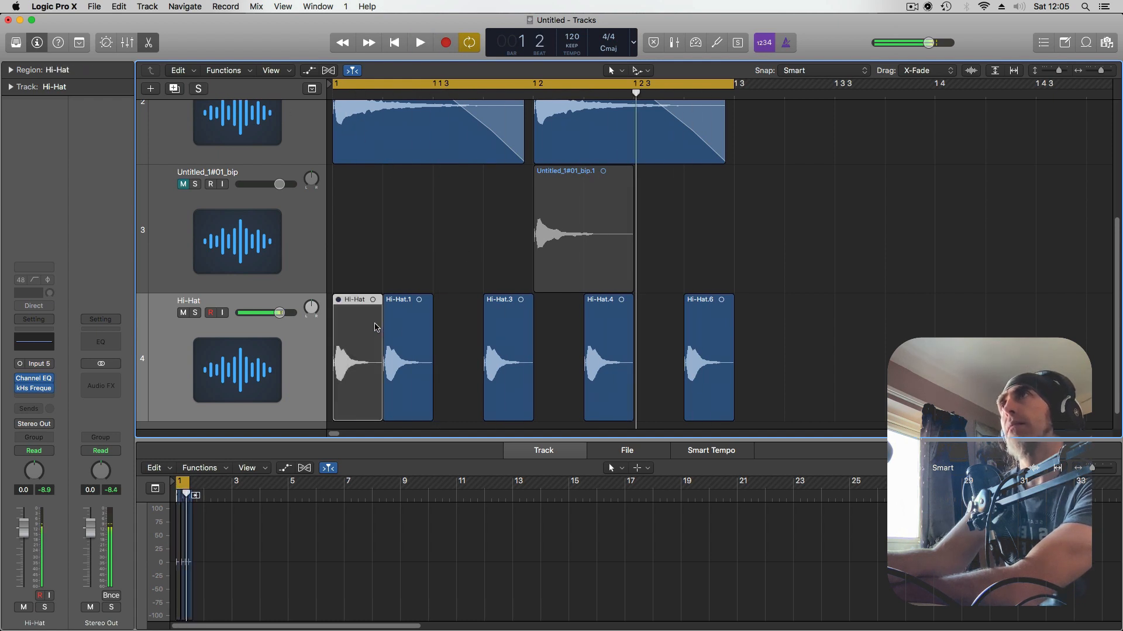
{"action": "left_click_drag", "start_coordinate": [406, 370], "coordinate": [354, 371]}
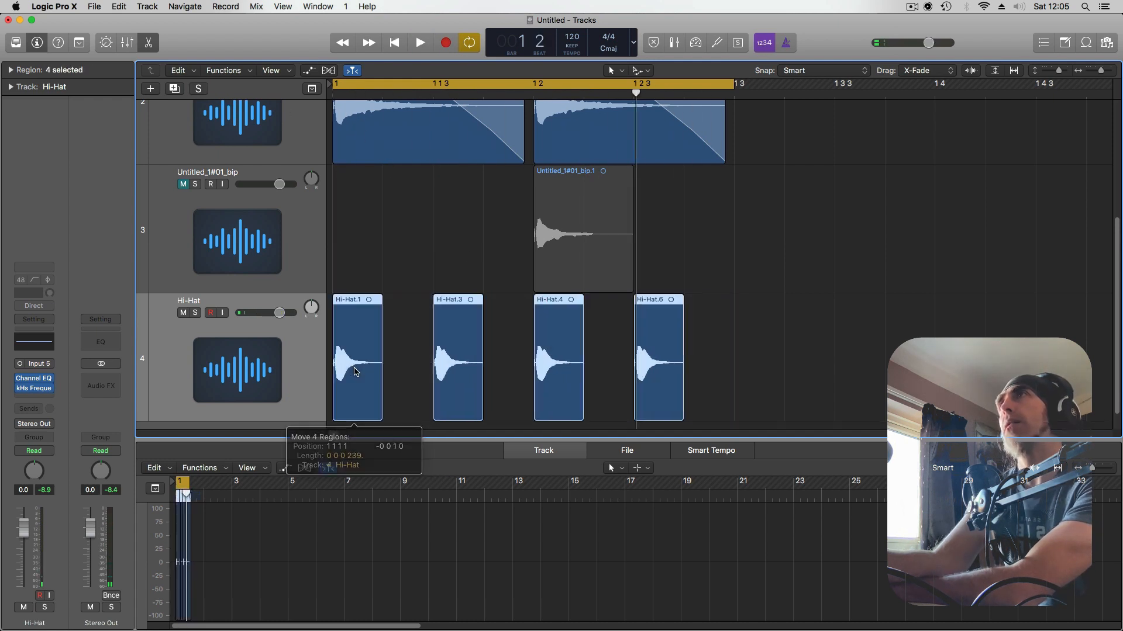
{"action": "key", "text": "space"}
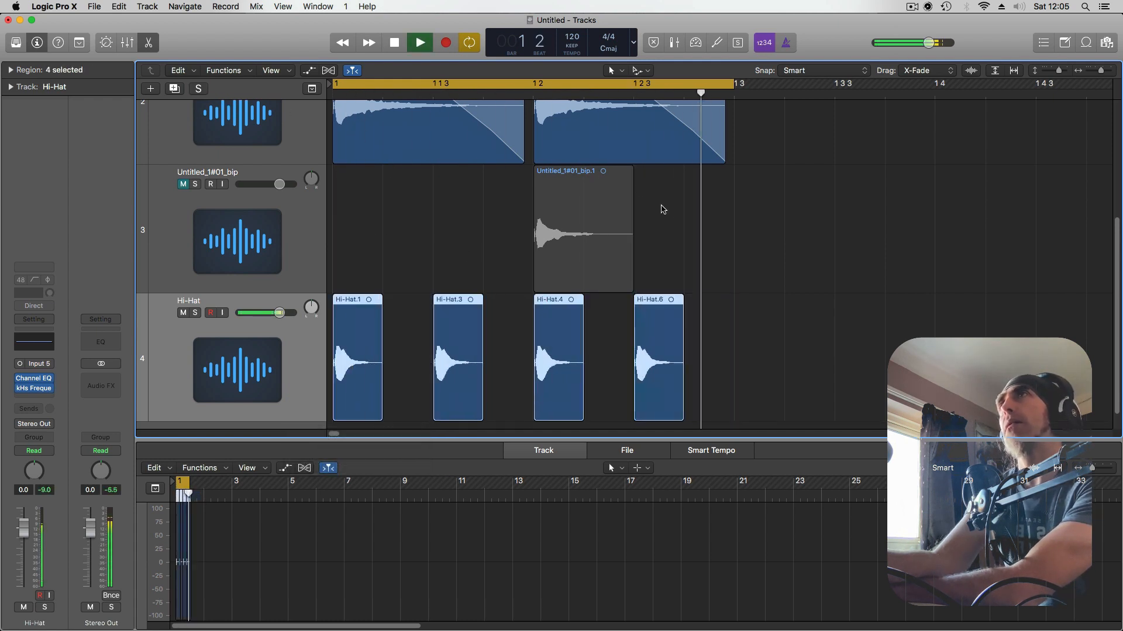
Mute the first long noise region Untitled_1#01_bip_1 and the region Hi-Hat.4 so the two sounds alternate
{"action": "scroll", "coordinate": [663, 210], "scroll_direction": "up", "scroll_amount": 3}
{"action": "left_click", "coordinate": [438, 164]}
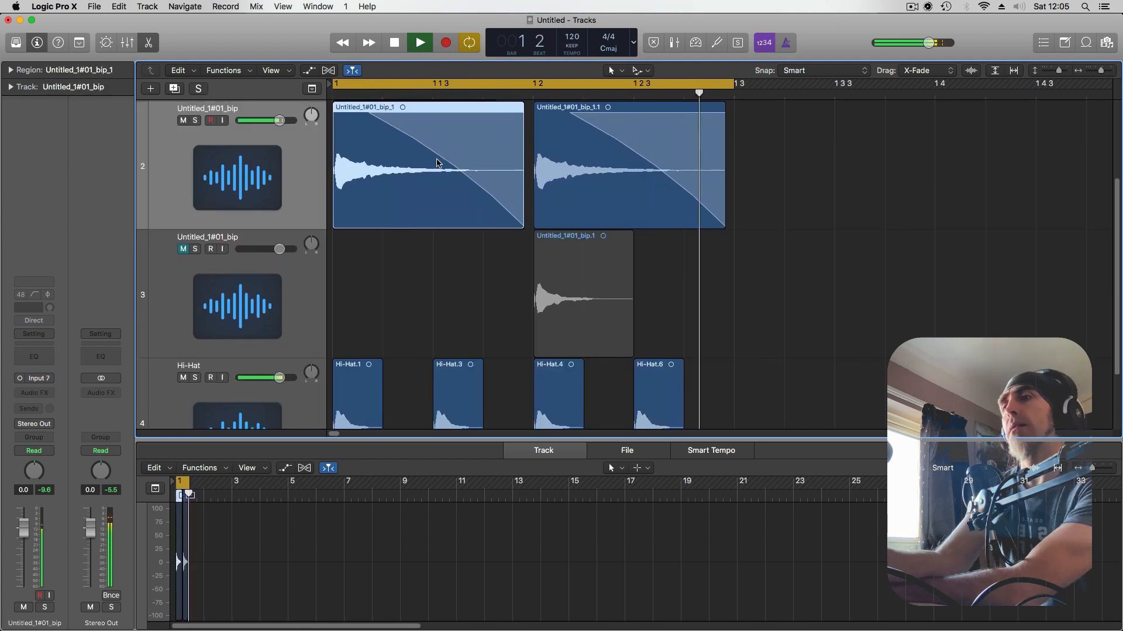
{"action": "key", "text": "ctrl+m"}
{"action": "scroll", "coordinate": [576, 263], "scroll_direction": "down", "scroll_amount": 3}
{"action": "left_click", "coordinate": [578, 329]}
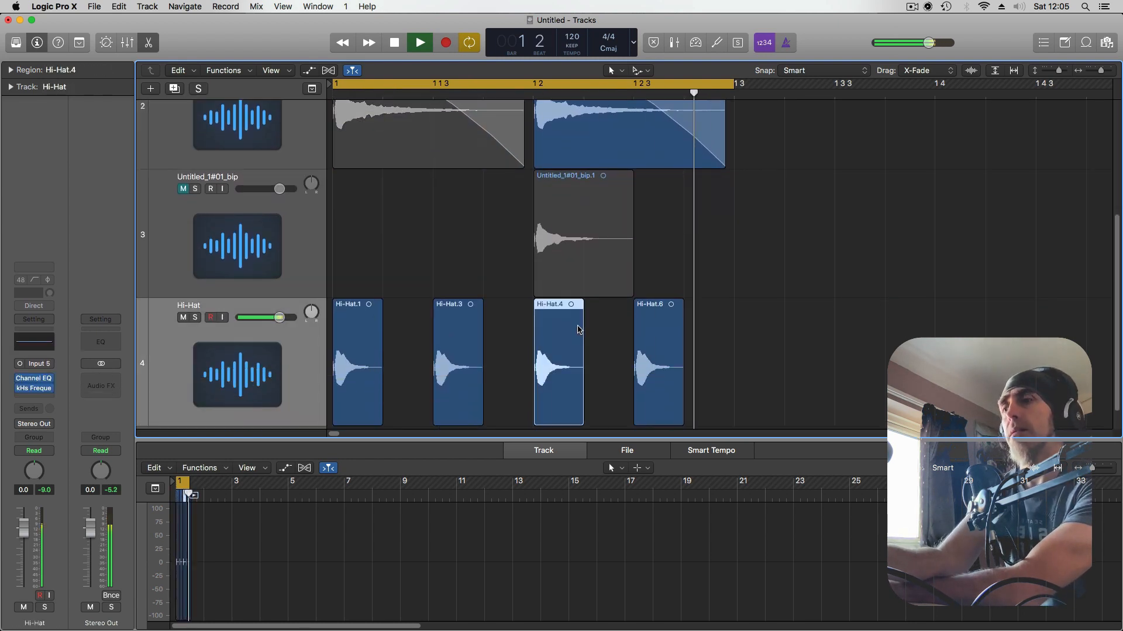
{"action": "key", "text": "ctrl+m"}
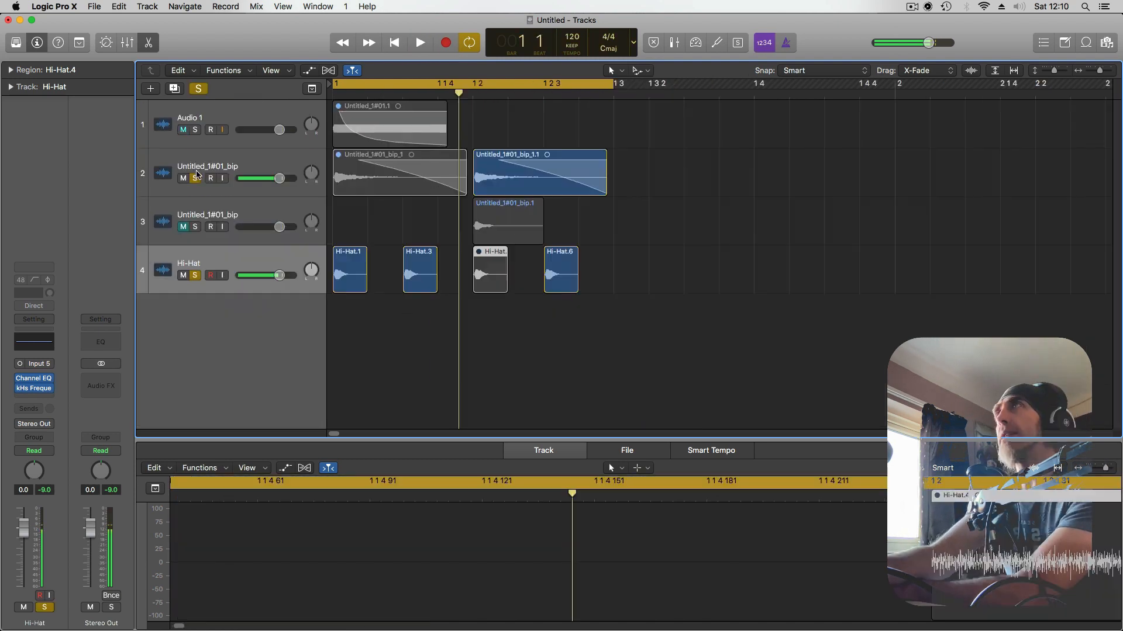
Move the long noise track directly above Hi-Hat in the track list and mute the Hi-Hat track
{"action": "left_click", "coordinate": [222, 169]}
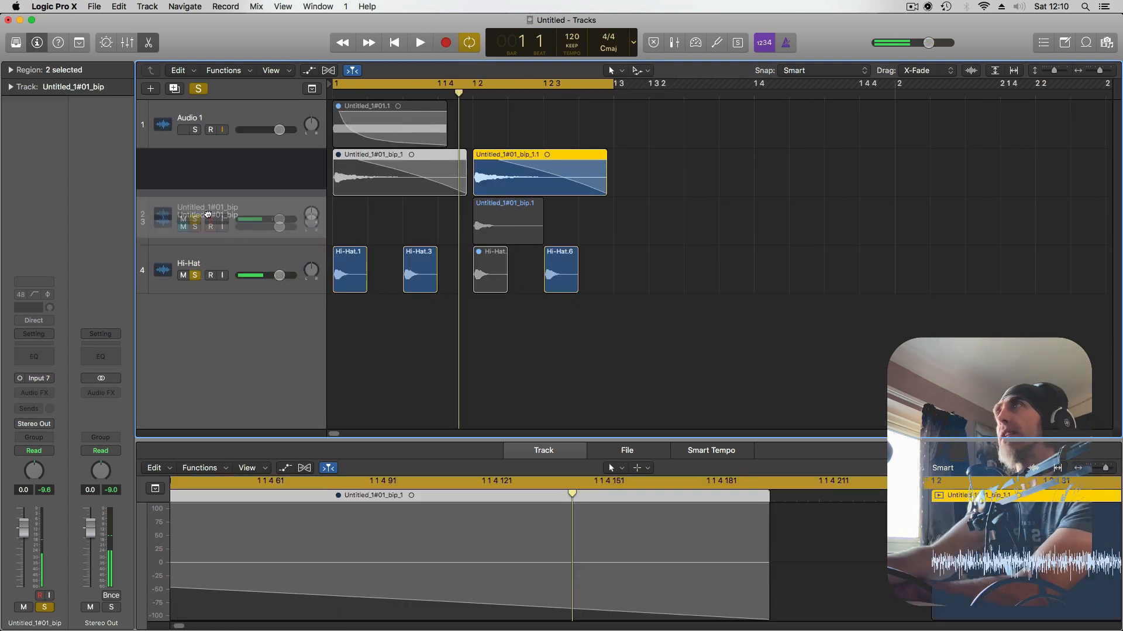
{"action": "left_click_drag", "start_coordinate": [240, 162], "coordinate": [242, 224]}
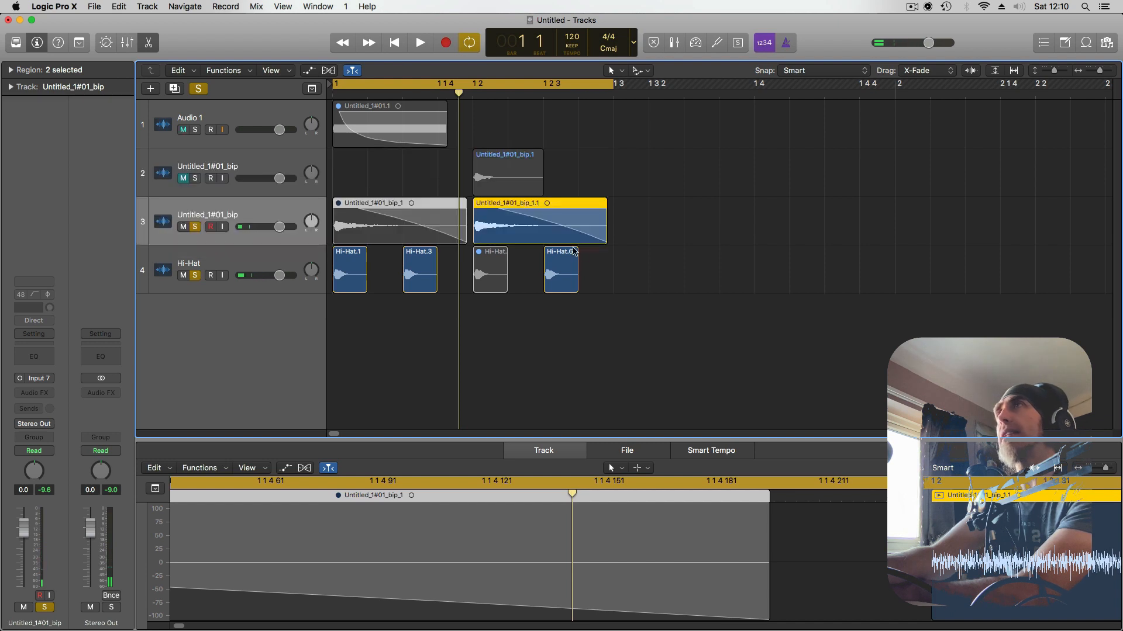
{"action": "left_click", "coordinate": [630, 293]}
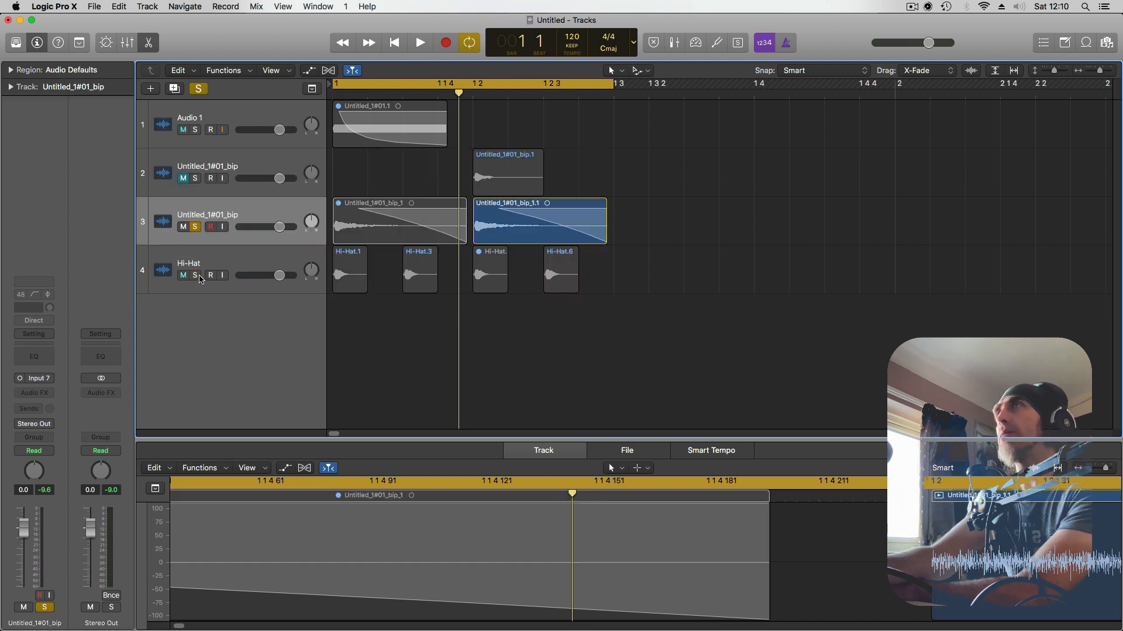
{"action": "key", "text": "space"}
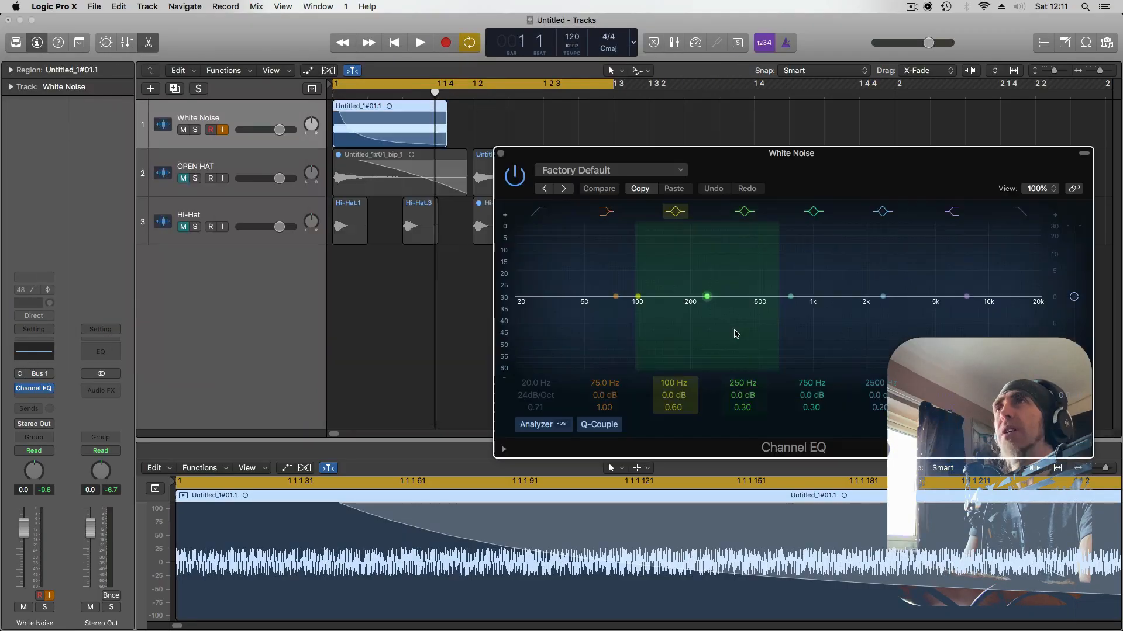
Boost the third Channel EQ band on White Noise to +18.5 dB at 59 Hz during playback
{"action": "left_click_drag", "start_coordinate": [656, 335], "coordinate": [608, 258]}
{"action": "key", "text": "space"}
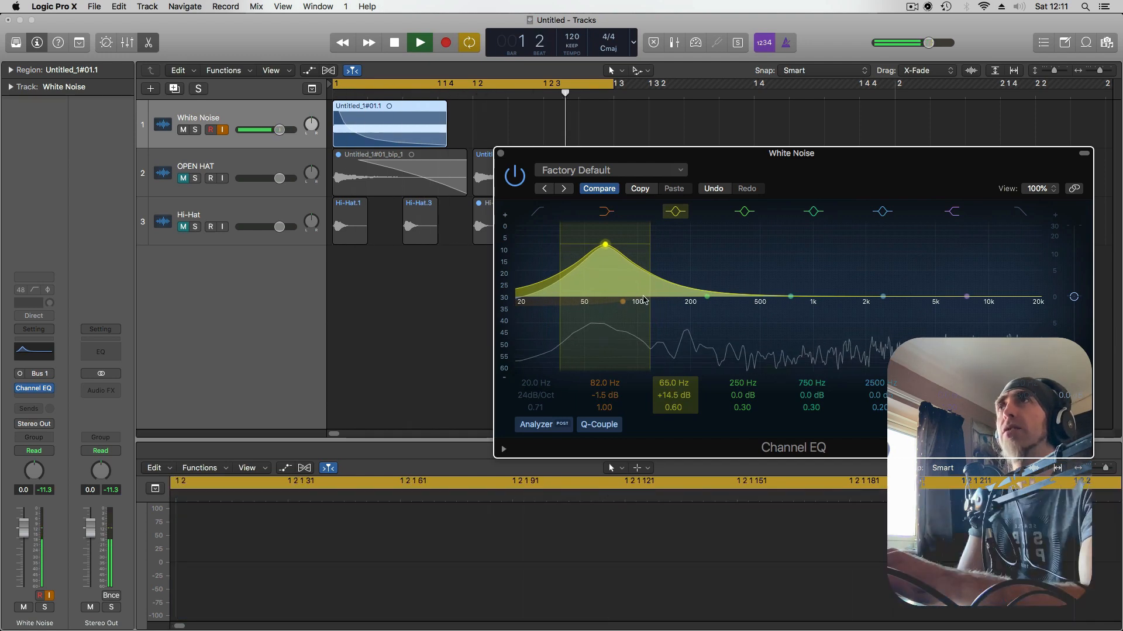
{"action": "left_click_drag", "start_coordinate": [607, 267], "coordinate": [599, 260]}
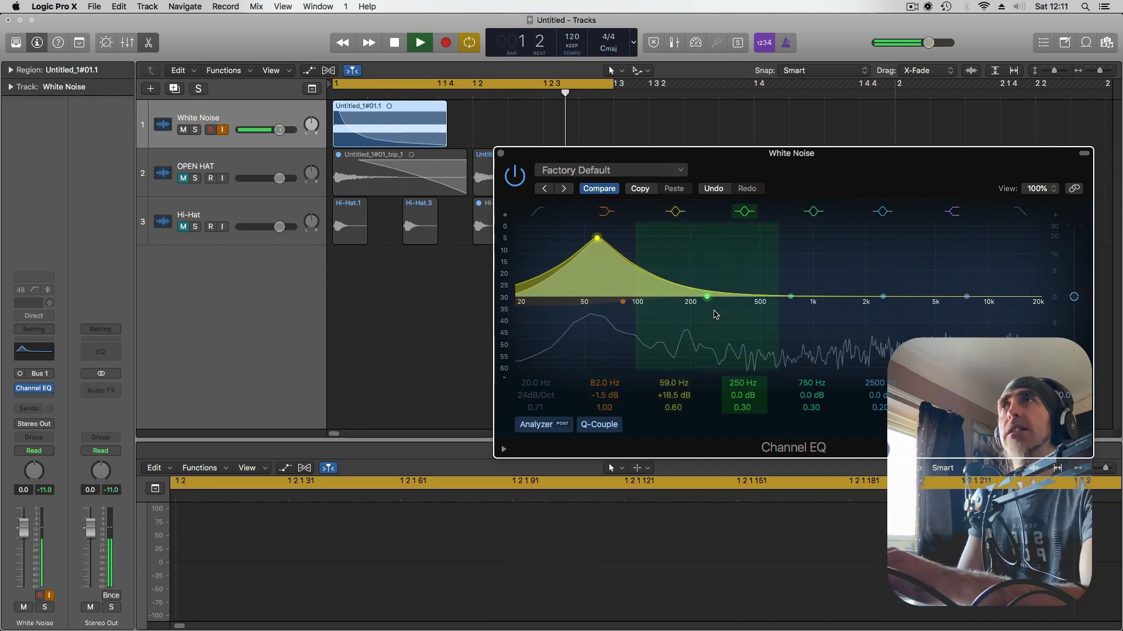
Stack two more low boosts in the Channel EQ: 60 Hz at +16.0 dB with Q 0.71, and 55 Hz at +19.0 dB with Q 1.50
{"action": "left_click_drag", "start_coordinate": [714, 320], "coordinate": [596, 264]}
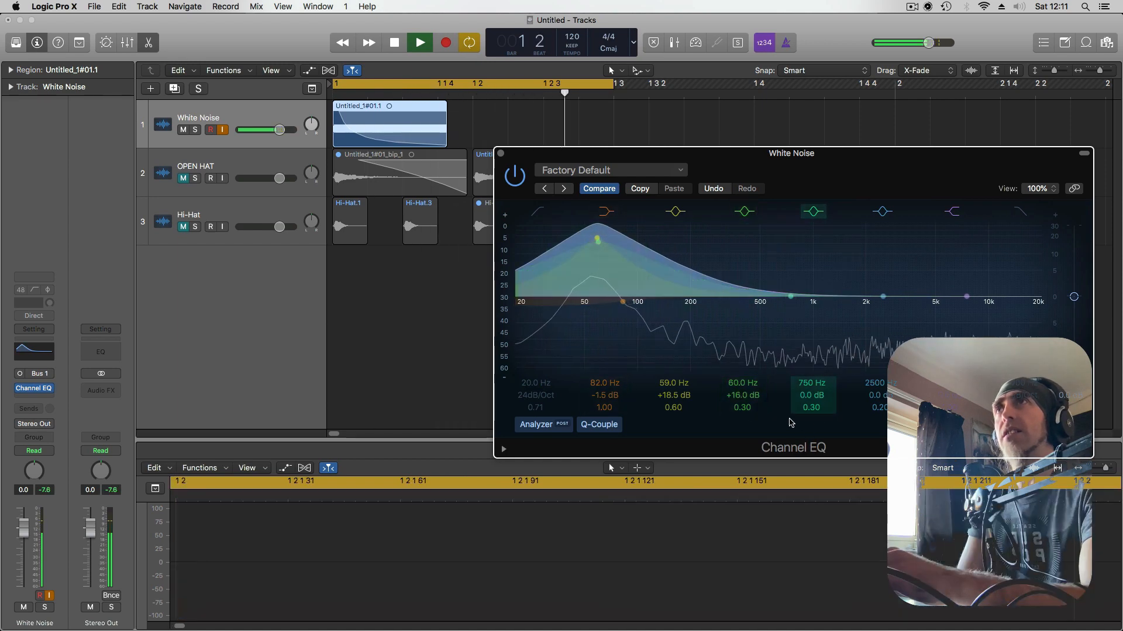
{"action": "mouse_move", "coordinate": [742, 406]}
{"action": "left_mouse_down"}
{"action": "mouse_move", "coordinate": [743, 383]}
{"action": "mouse_move", "coordinate": [743, 394]}
{"action": "left_mouse_up"}
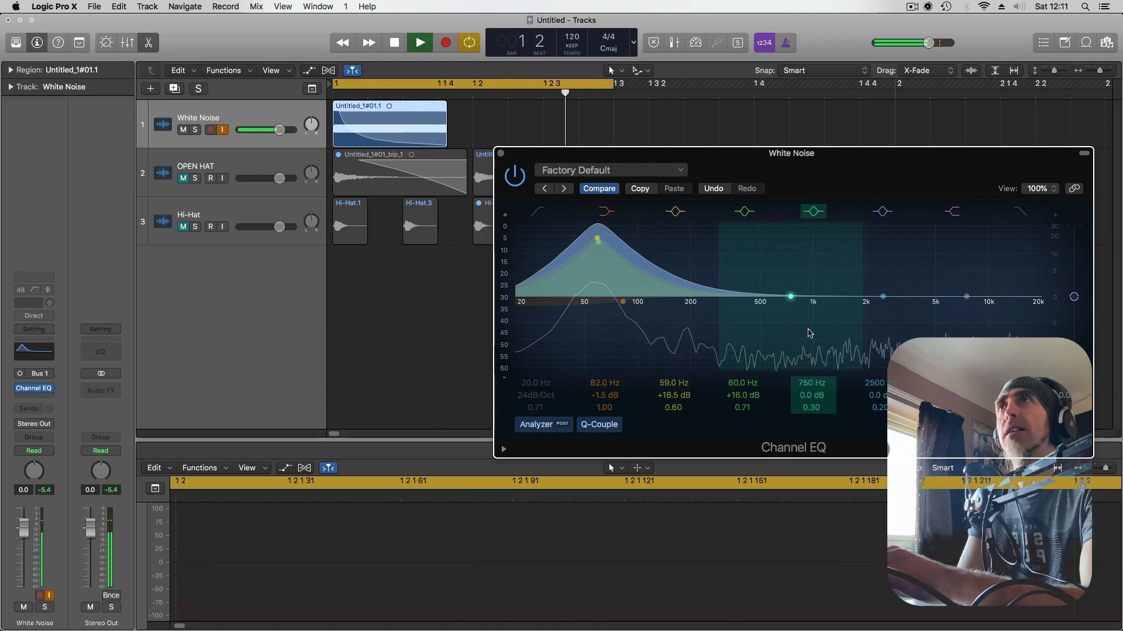
{"action": "left_click_drag", "start_coordinate": [791, 317], "coordinate": [592, 287]}
{"action": "left_click_drag", "start_coordinate": [817, 408], "coordinate": [815, 374]}
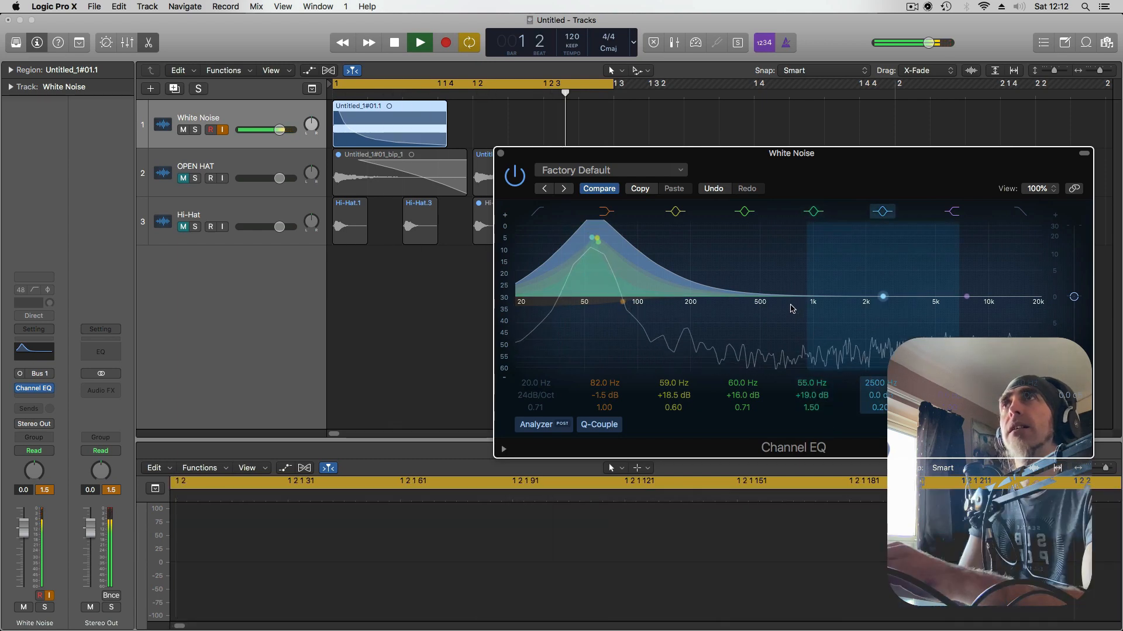
Lower the Channel EQ's output gain, cut 870 Hz by 17.5 dB, pull down the high shelf, and close the EQ after listening
{"action": "left_click_drag", "start_coordinate": [1073, 297], "coordinate": [1077, 312]}
{"action": "key", "text": "space"}
{"action": "key", "text": "space"}
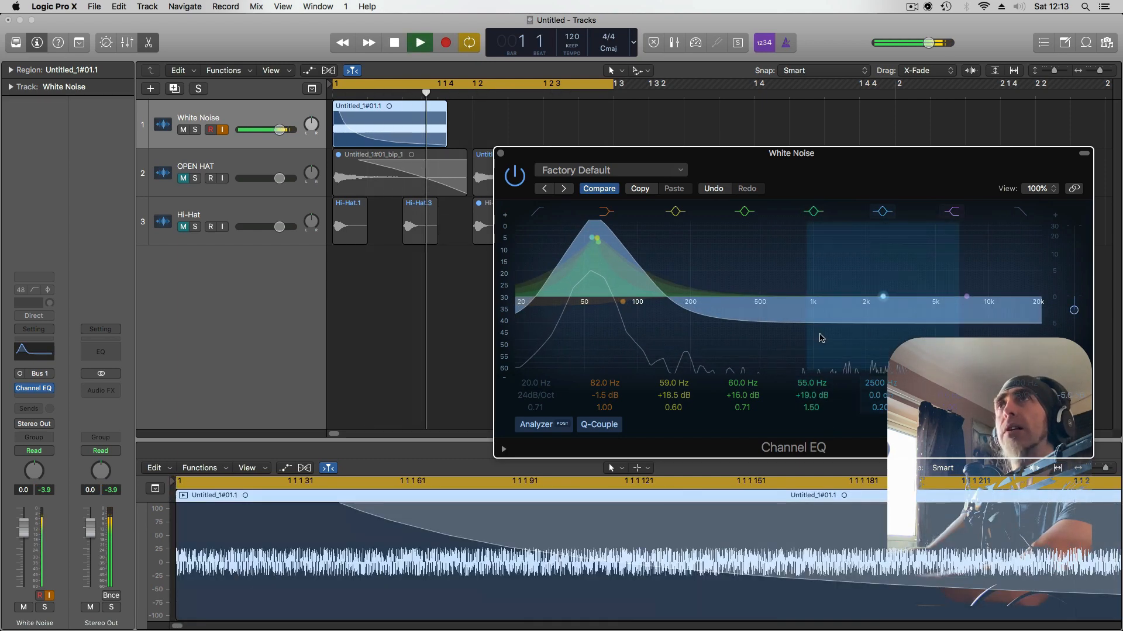
{"action": "left_click_drag", "start_coordinate": [803, 298], "coordinate": [725, 360]}
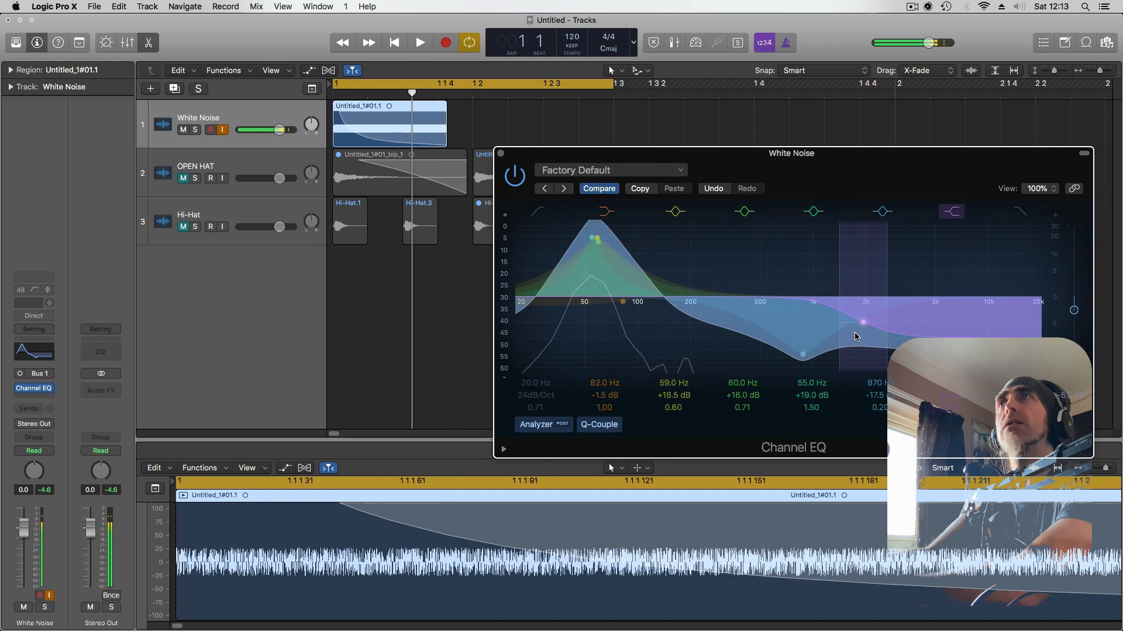
{"action": "key", "text": "space"}
{"action": "key", "text": "space"}
{"action": "left_click", "coordinate": [500, 154]}
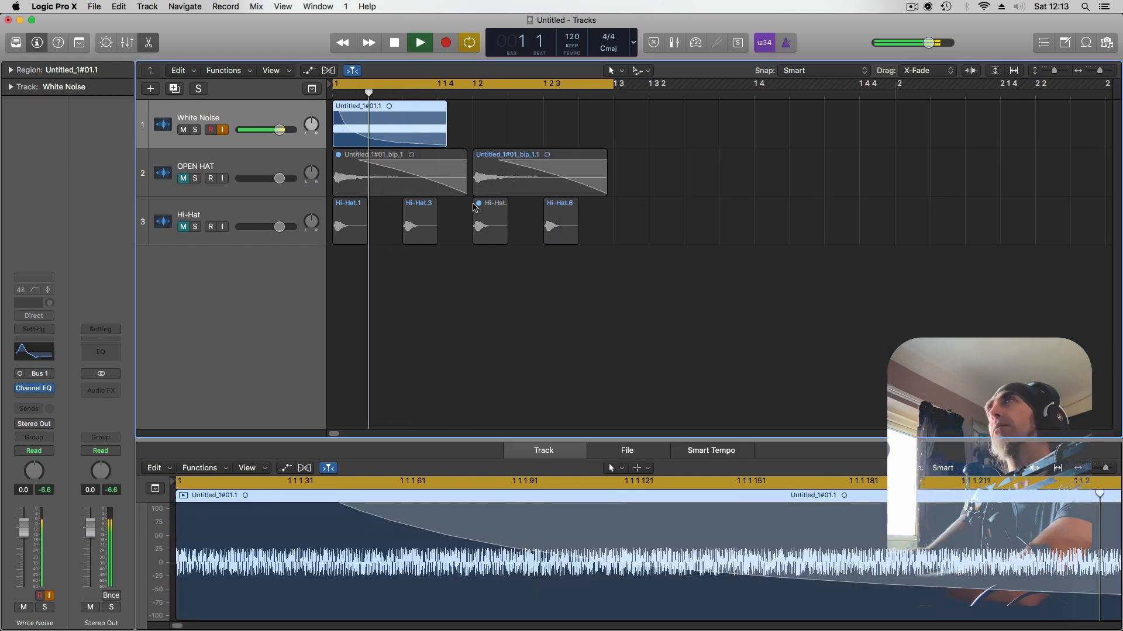
{"action": "key", "text": "space"}
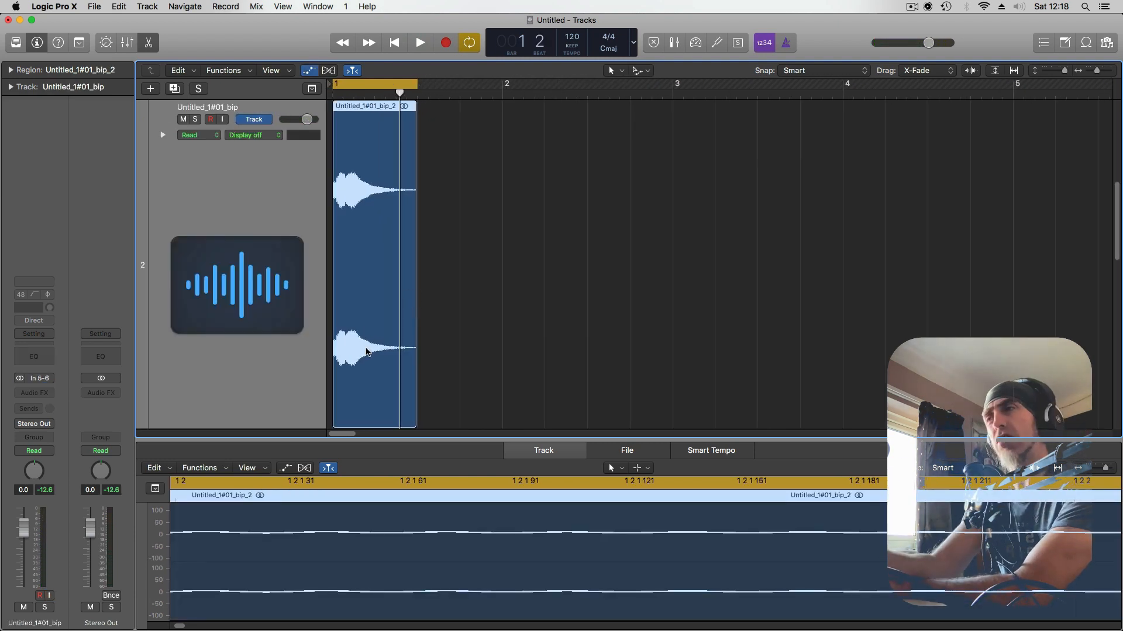
Unmute the White Noise track and its region, and zoom in on the region's start
{"action": "scroll", "coordinate": [377, 142], "scroll_direction": "up", "scroll_amount": 5}
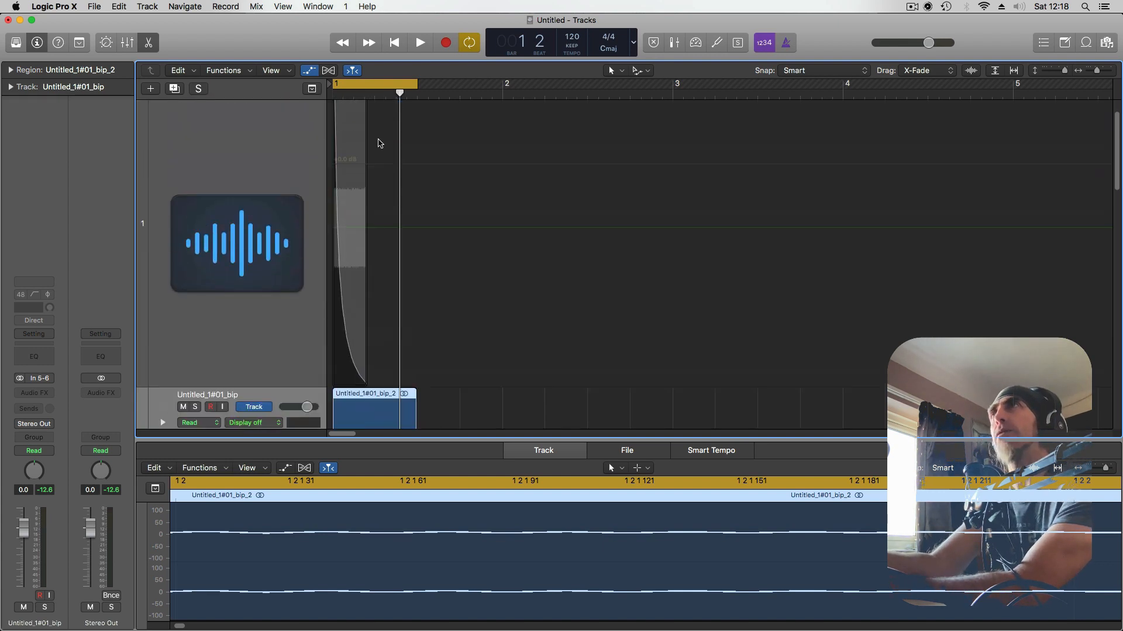
{"action": "left_click", "coordinate": [178, 111]}
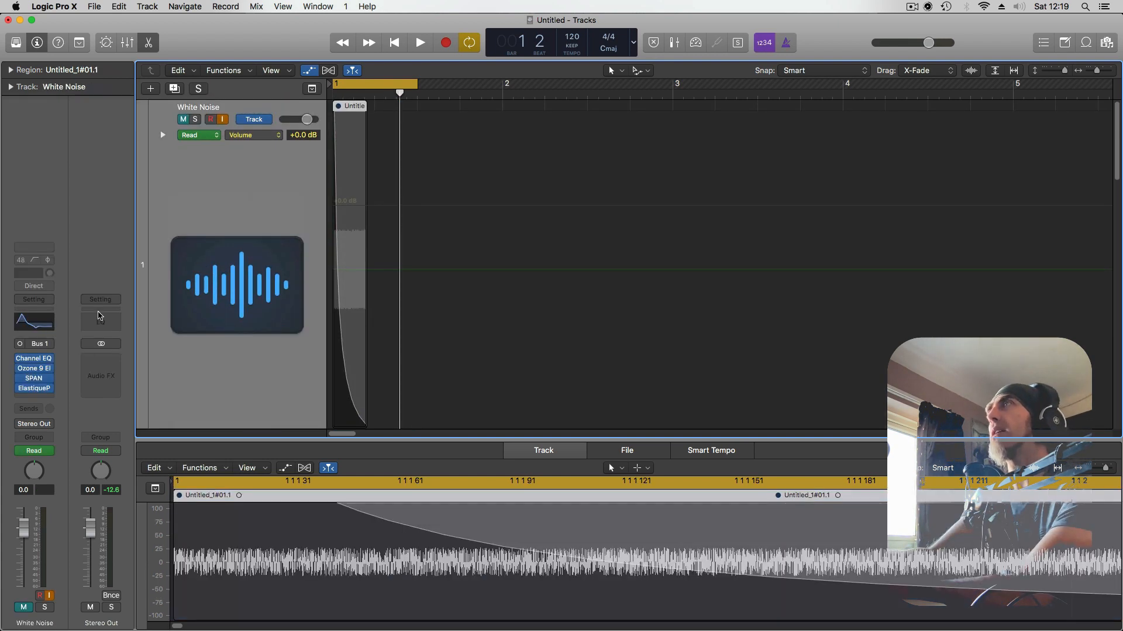
{"action": "left_click", "coordinate": [349, 250]}
{"action": "key", "text": "z"}
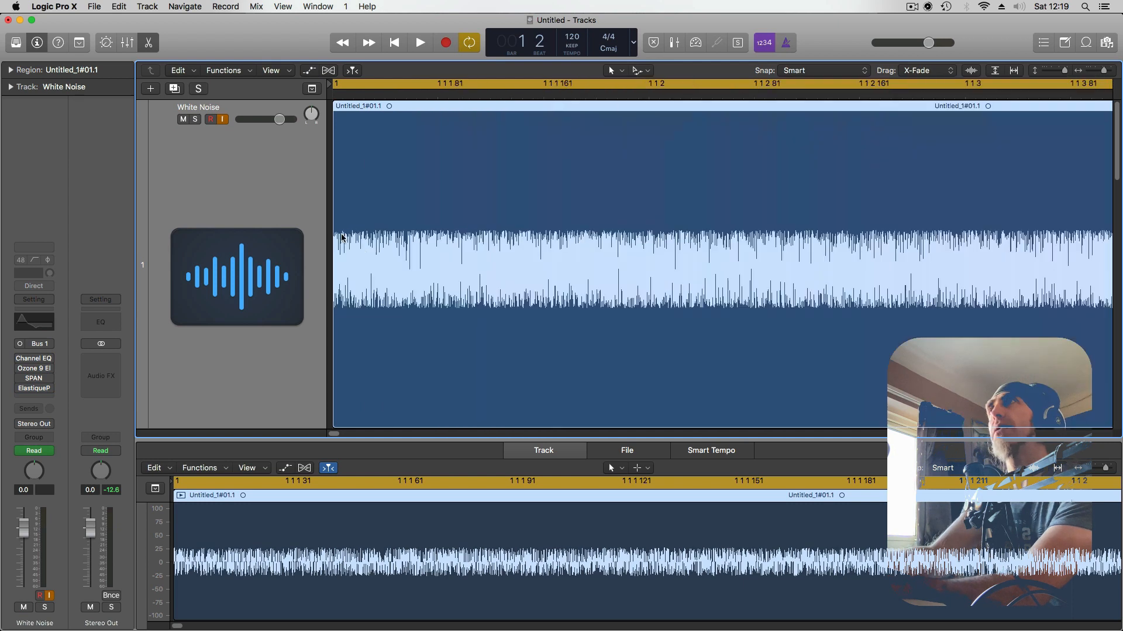
Set the secondary tool to Marquee, cut a sliver off the start of the White Noise region, and move it to 1 1 1 1 on the Untitled_1#01_bip track
{"action": "left_click", "coordinate": [335, 232], "text": "super"}
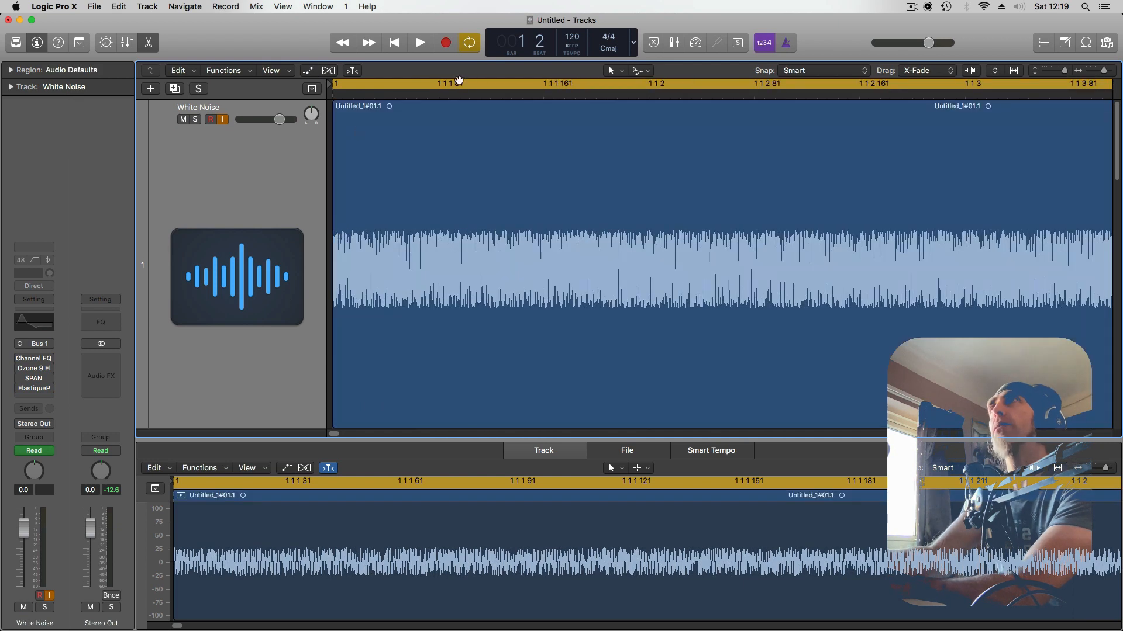
{"action": "left_click", "coordinate": [640, 70]}
{"action": "left_click", "coordinate": [666, 266]}
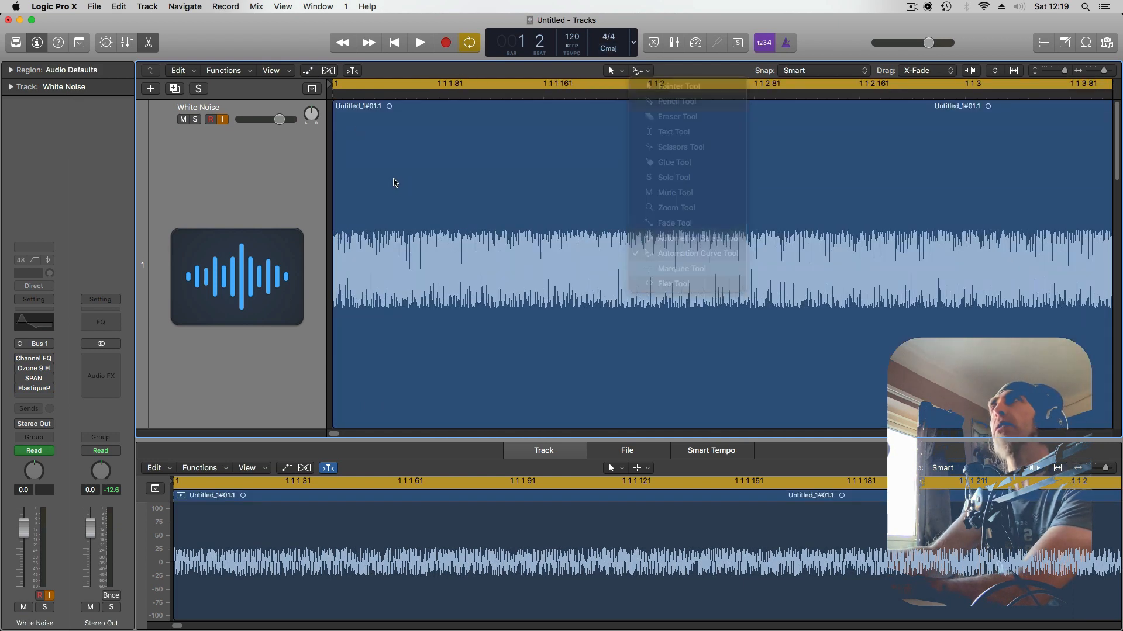
{"action": "left_click_drag", "start_coordinate": [334, 165], "coordinate": [341, 168]}
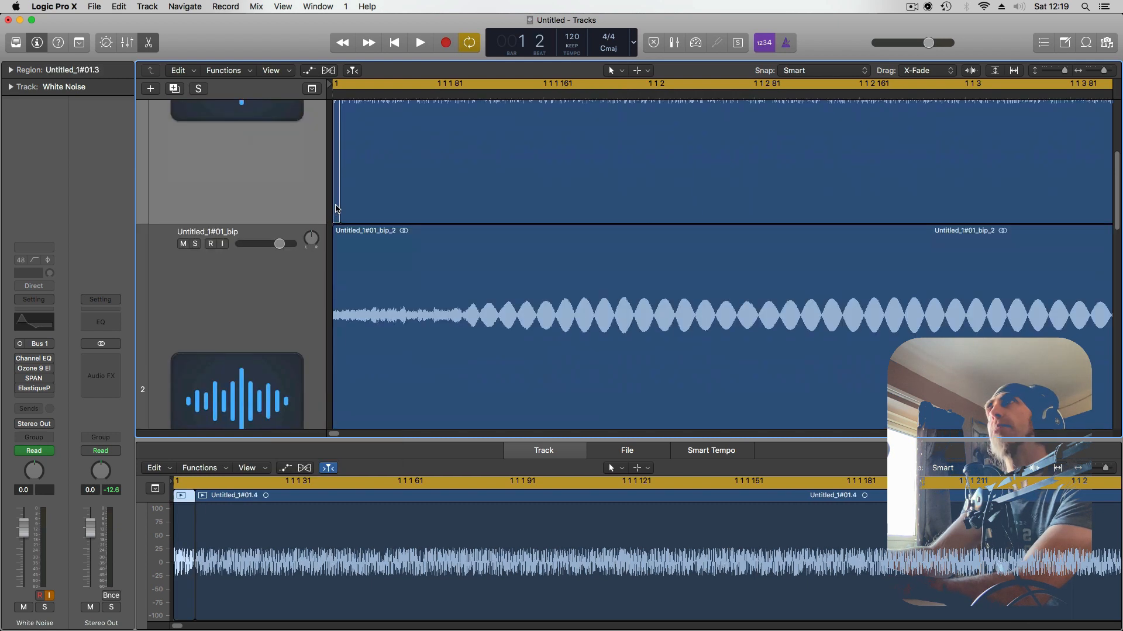
{"action": "left_click_drag", "start_coordinate": [336, 211], "coordinate": [345, 284]}
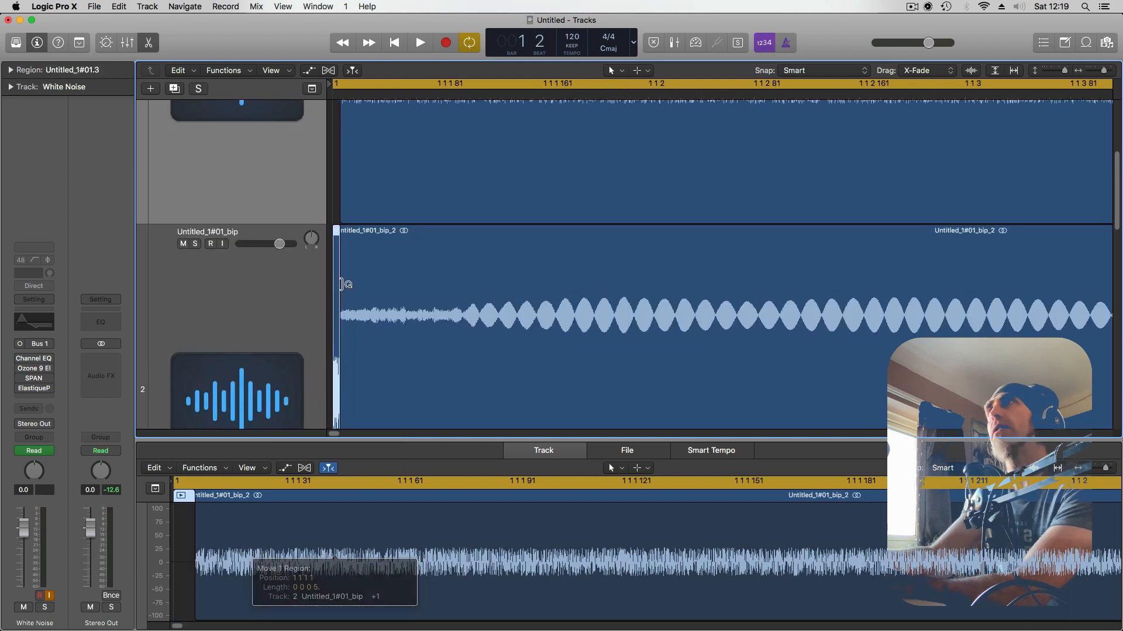
Play the Untitled_1#01_bip track and examine the waveform of its bounced low-frequency region up close
{"action": "scroll", "coordinate": [393, 361], "scroll_direction": "down", "scroll_amount": 6}
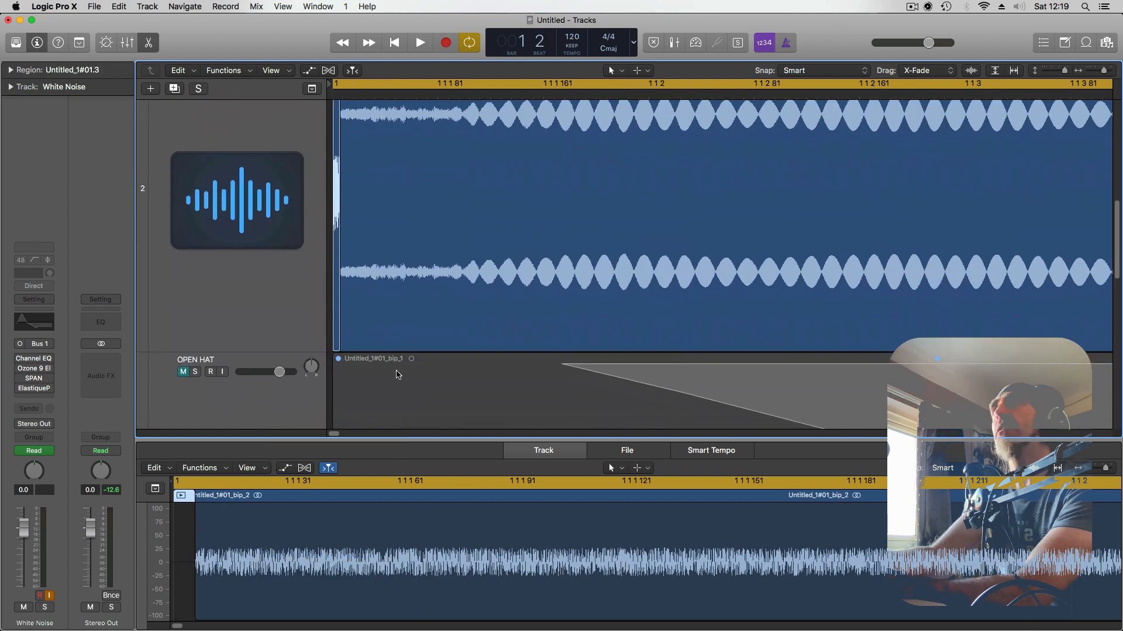
{"action": "key", "text": "z"}
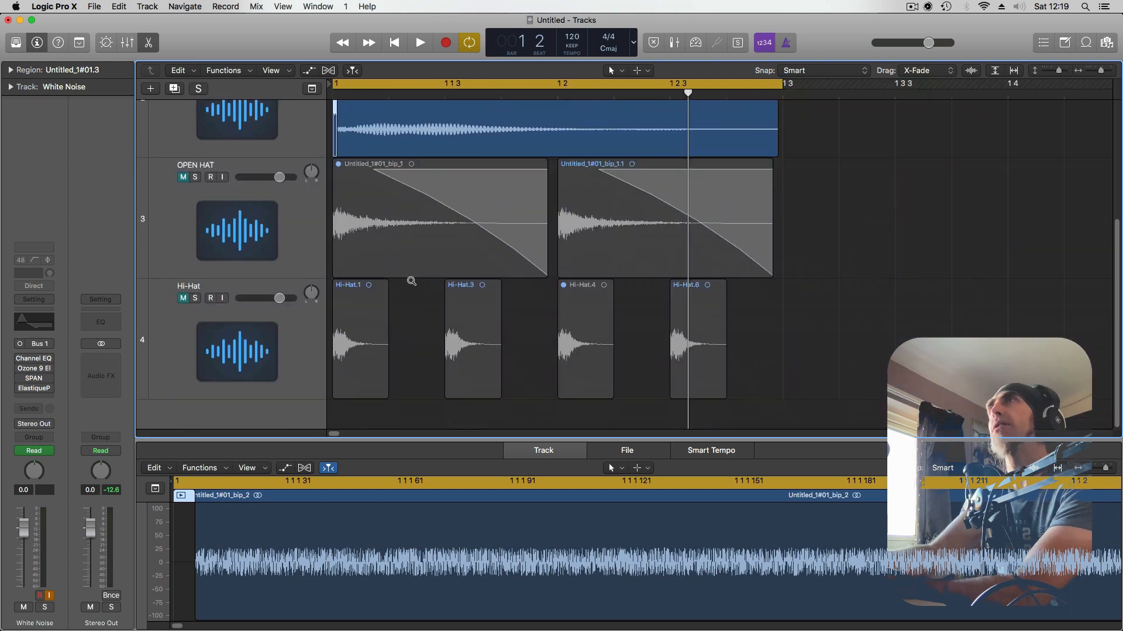
{"action": "left_click", "coordinate": [316, 259]}
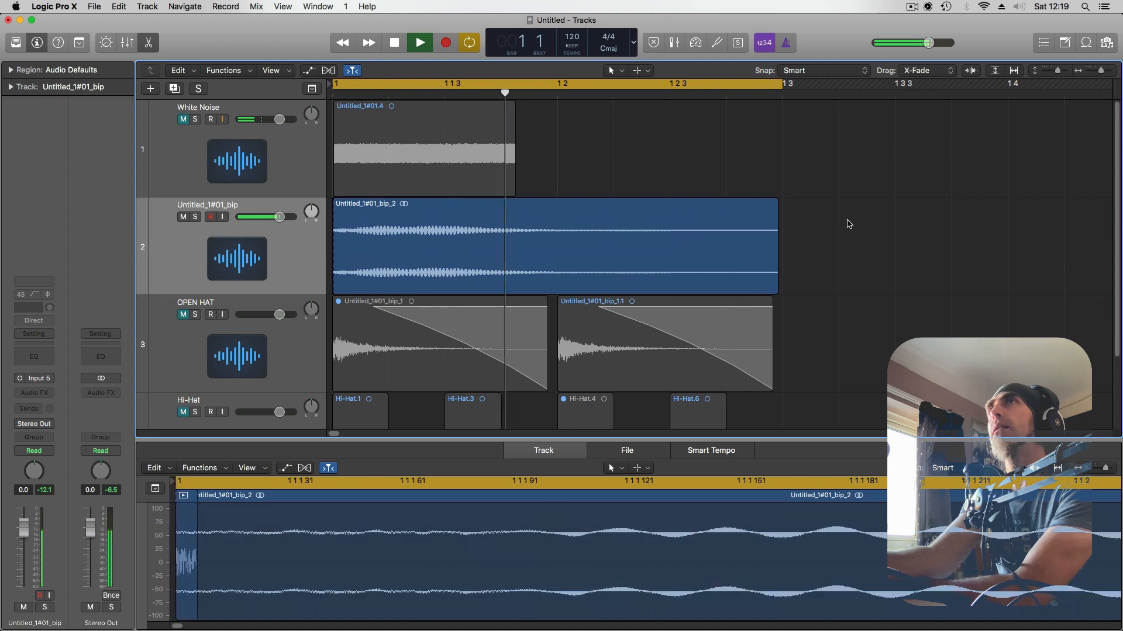
{"action": "scroll", "coordinate": [864, 225], "scroll_direction": "up", "scroll_amount": 7}
{"action": "scroll", "coordinate": [594, 250], "scroll_direction": "up", "scroll_amount": 2}
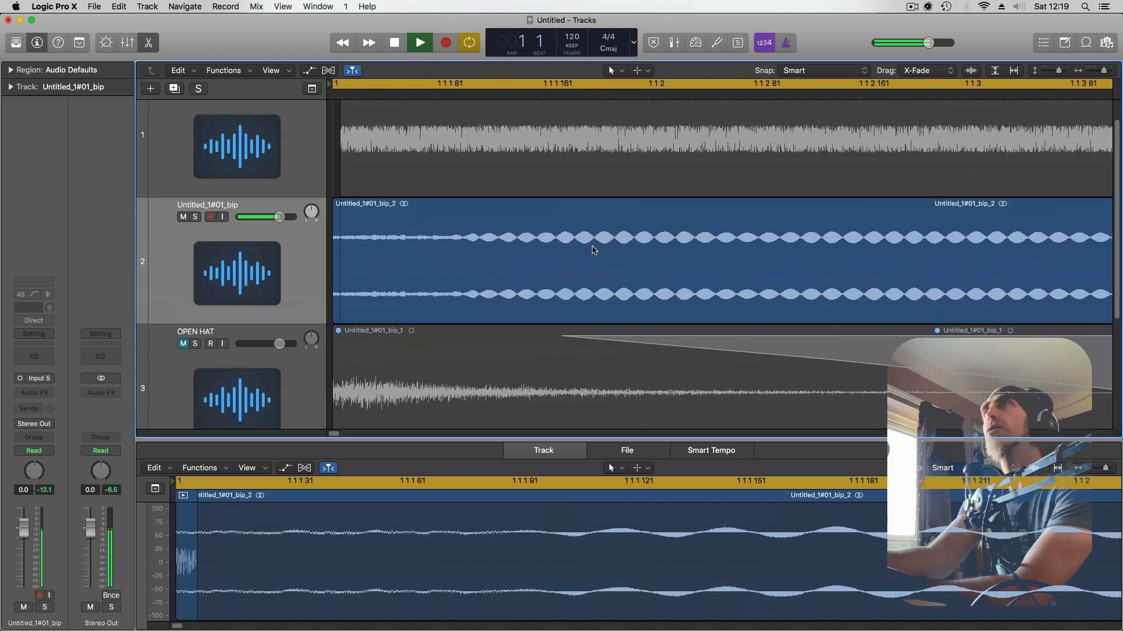
{"action": "scroll", "coordinate": [594, 250], "scroll_direction": "up", "scroll_amount": 1}
{"action": "key", "text": "space"}
{"action": "scroll", "coordinate": [439, 275], "scroll_direction": "left", "scroll_amount": 15}
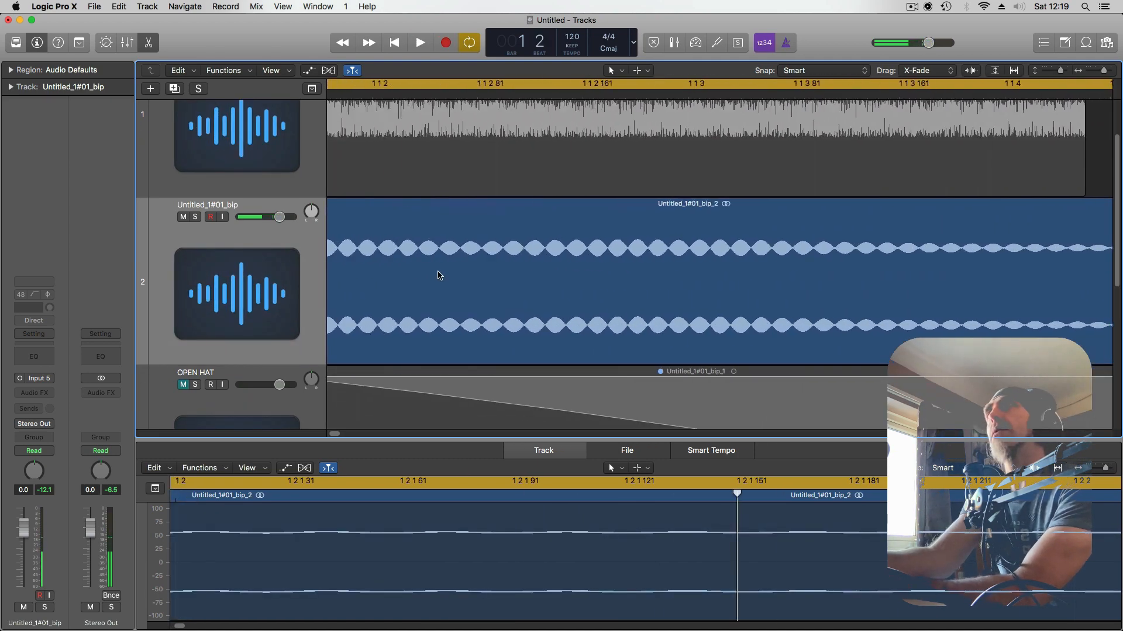
{"action": "scroll", "coordinate": [440, 275], "scroll_direction": "left", "scroll_amount": 5}
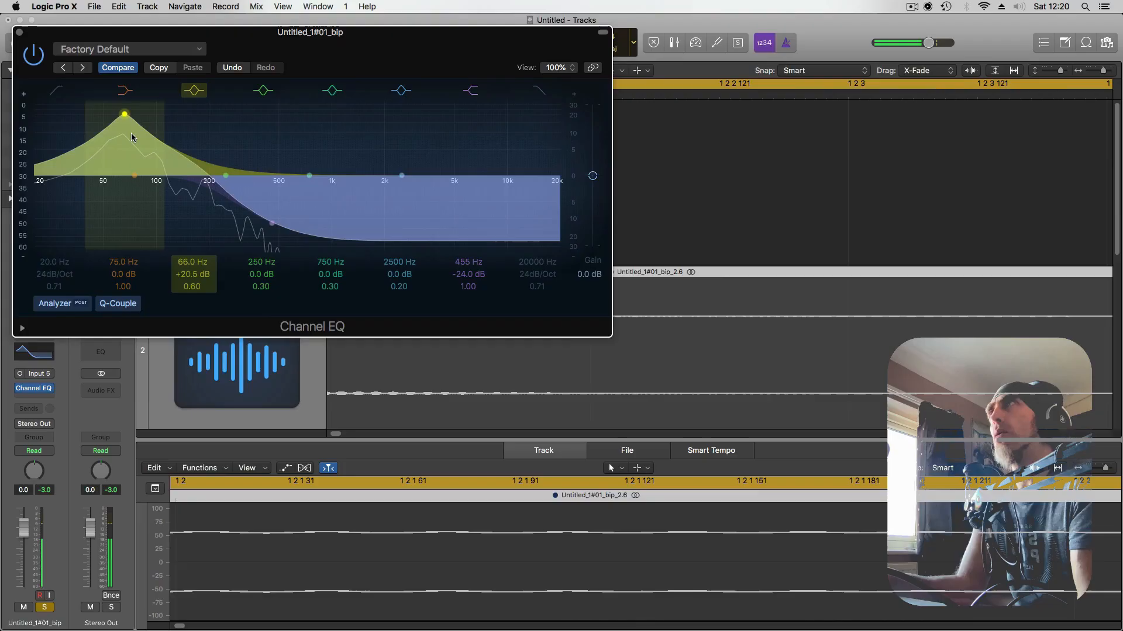
Raise the Channel EQ's low bell boost to +24.0 dB at 62 Hz, and insert a Compressor after the EQ
{"action": "left_click_drag", "start_coordinate": [132, 137], "coordinate": [127, 121]}
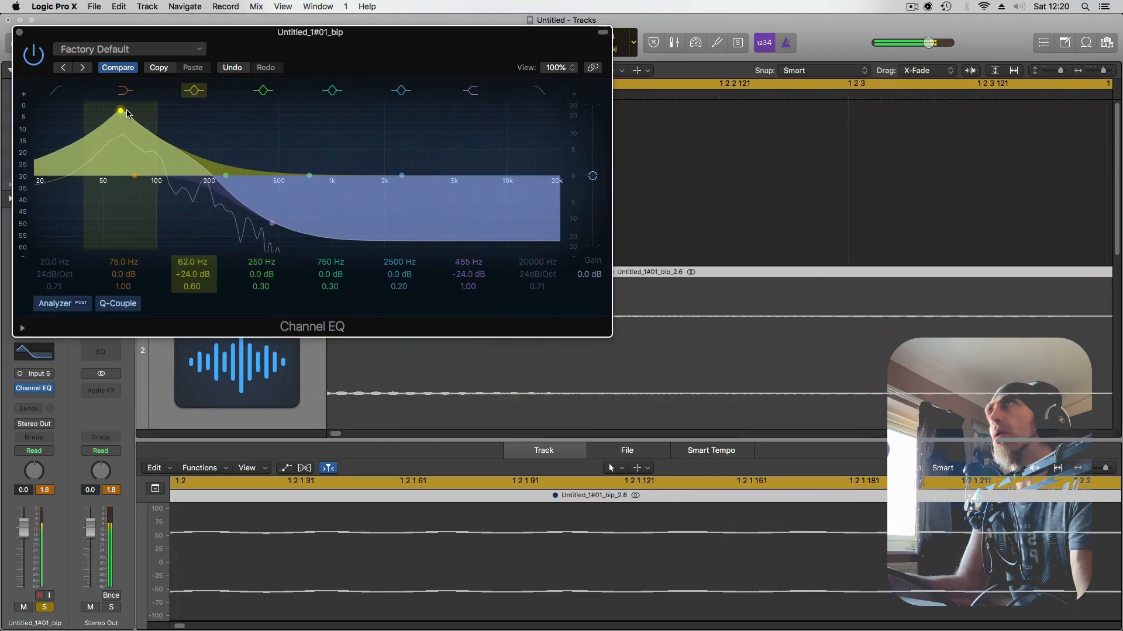
{"action": "left_click", "coordinate": [20, 32]}
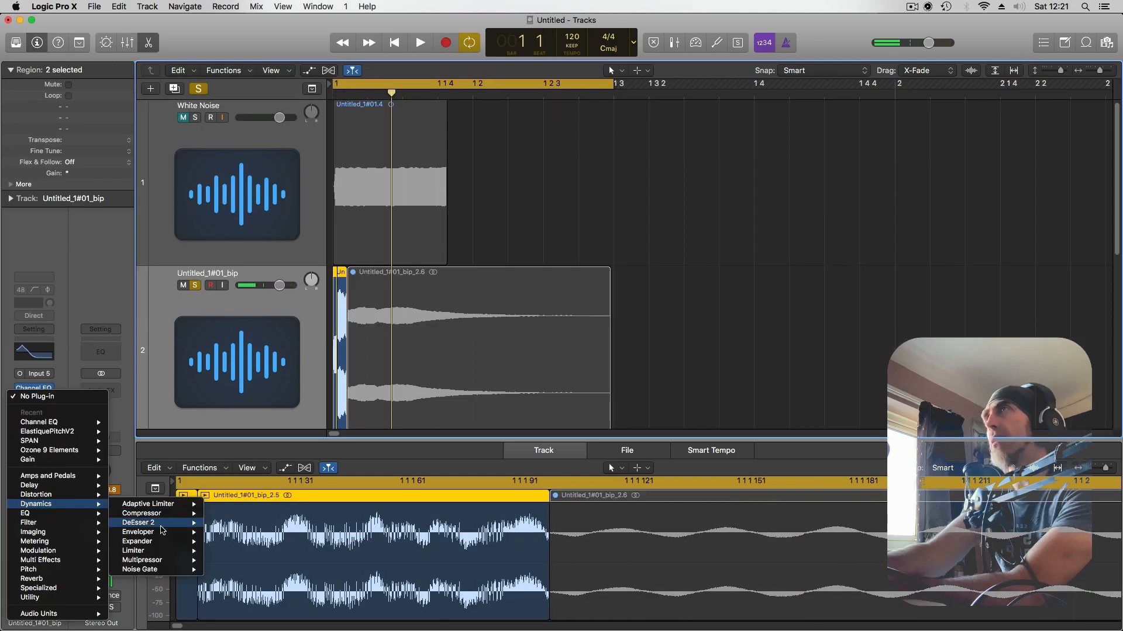
{"action": "left_click", "coordinate": [209, 514]}
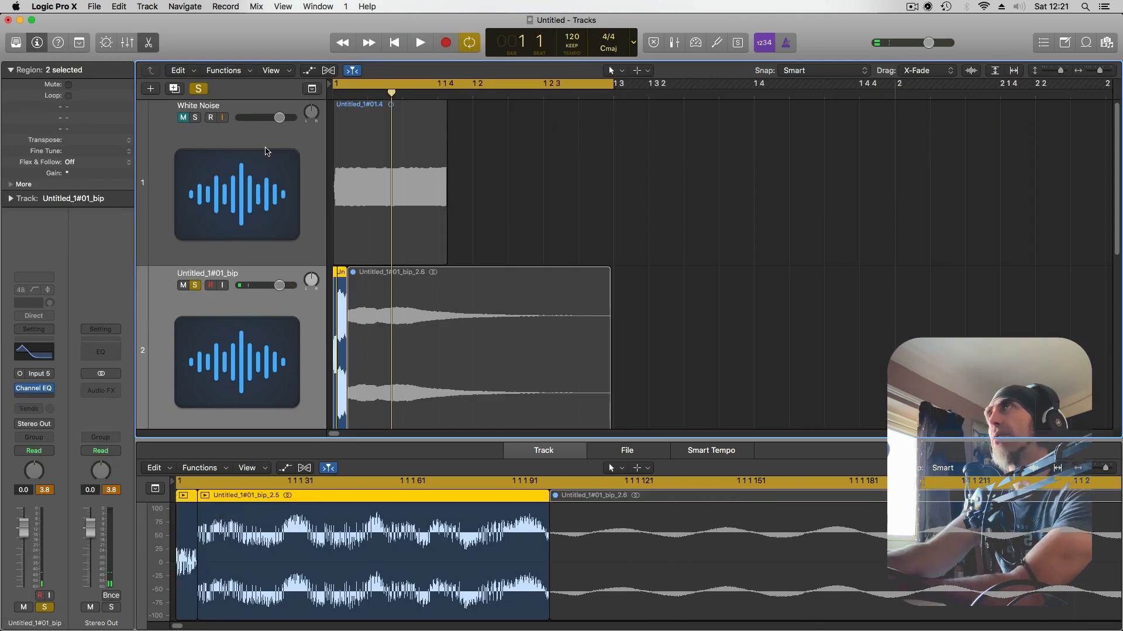
{"action": "left_click_drag", "start_coordinate": [51, 425], "coordinate": [51, 440]}
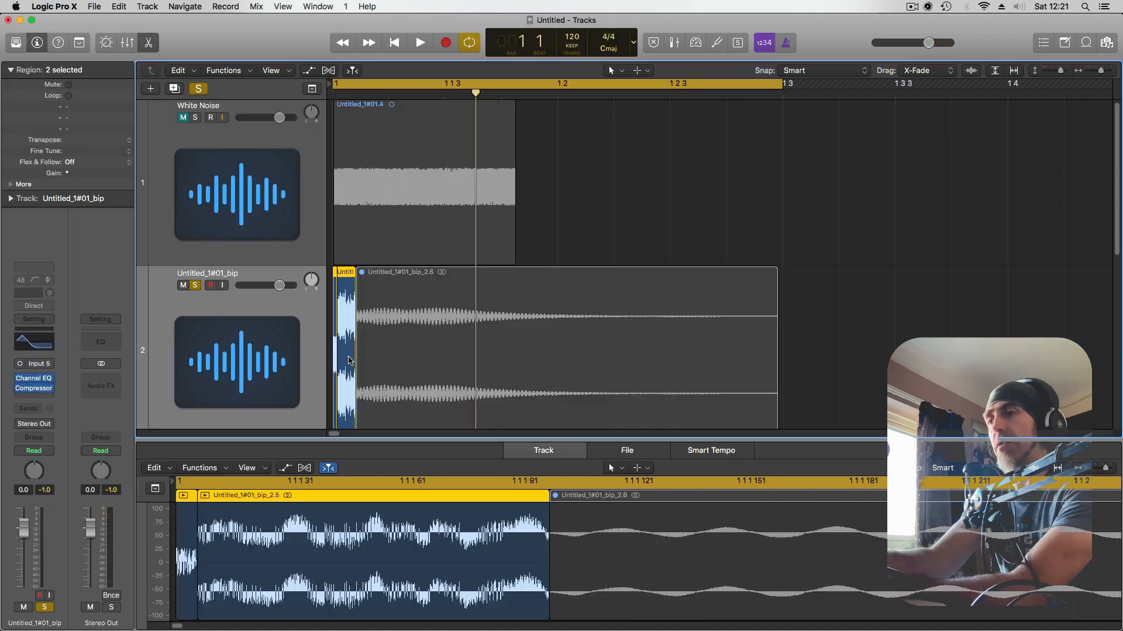
Bounce the two selected attack regions in place to a new track and play the result
{"action": "key", "text": "ctrl+b"}
{"action": "key", "text": "Return"}
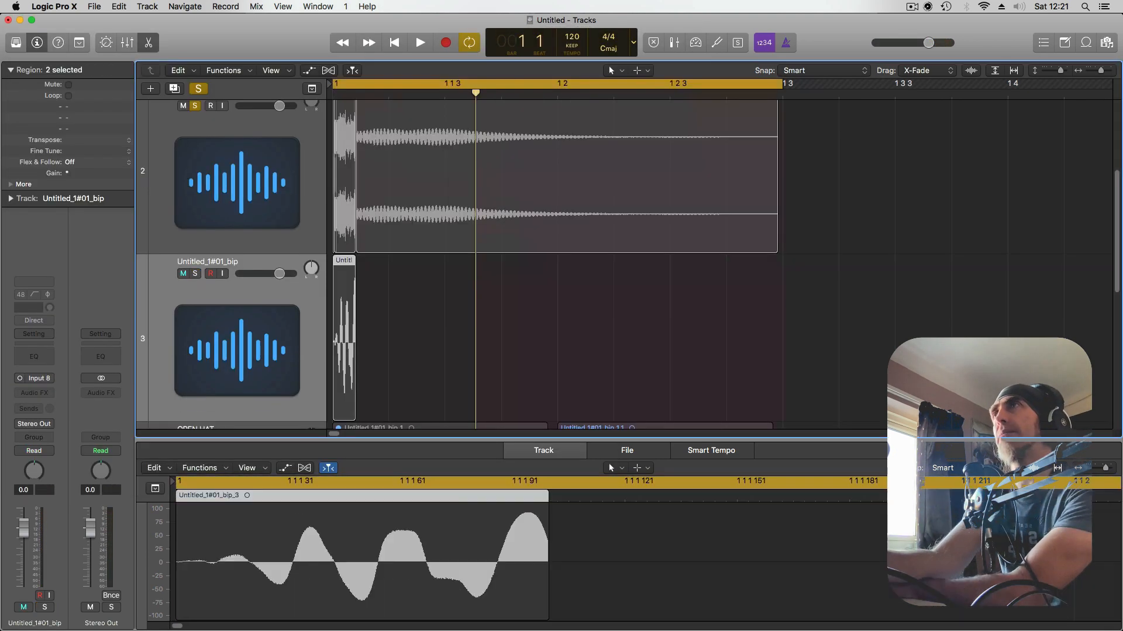
{"action": "key", "text": "space"}
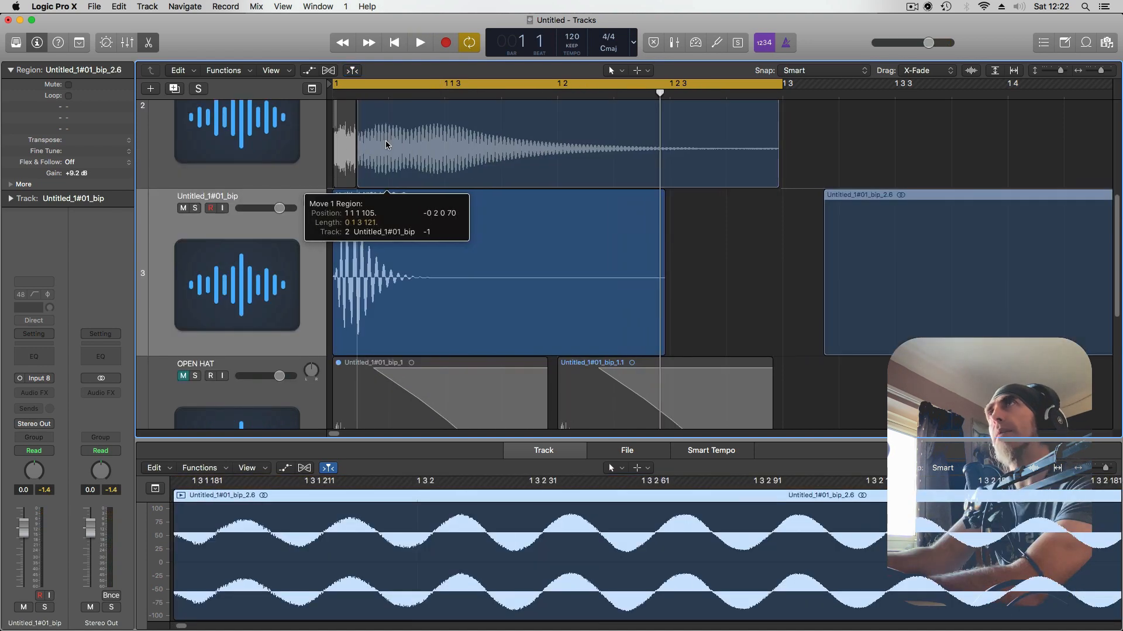
Move the Untitled_1#01_bip_2.6 region back onto track 2 so it slightly overlaps the attack region, then unmute that track and play it
{"action": "left_click_drag", "start_coordinate": [385, 141], "coordinate": [389, 145]}
{"action": "scroll", "coordinate": [400, 328], "scroll_direction": "up", "scroll_amount": 5}
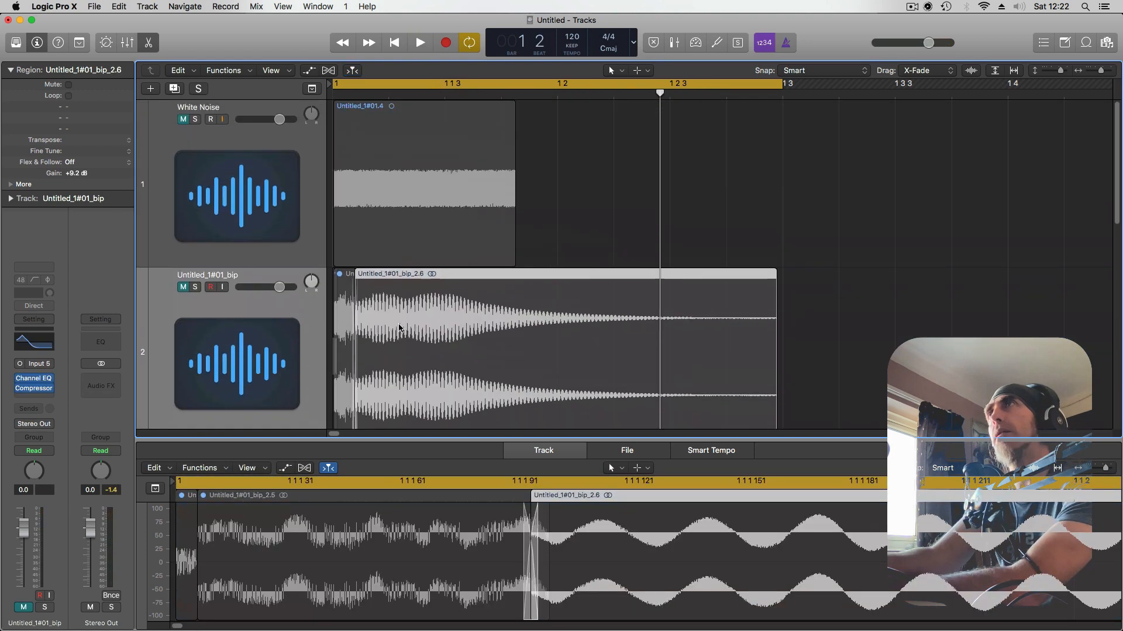
{"action": "left_click", "coordinate": [184, 290]}
{"action": "key", "text": "space"}
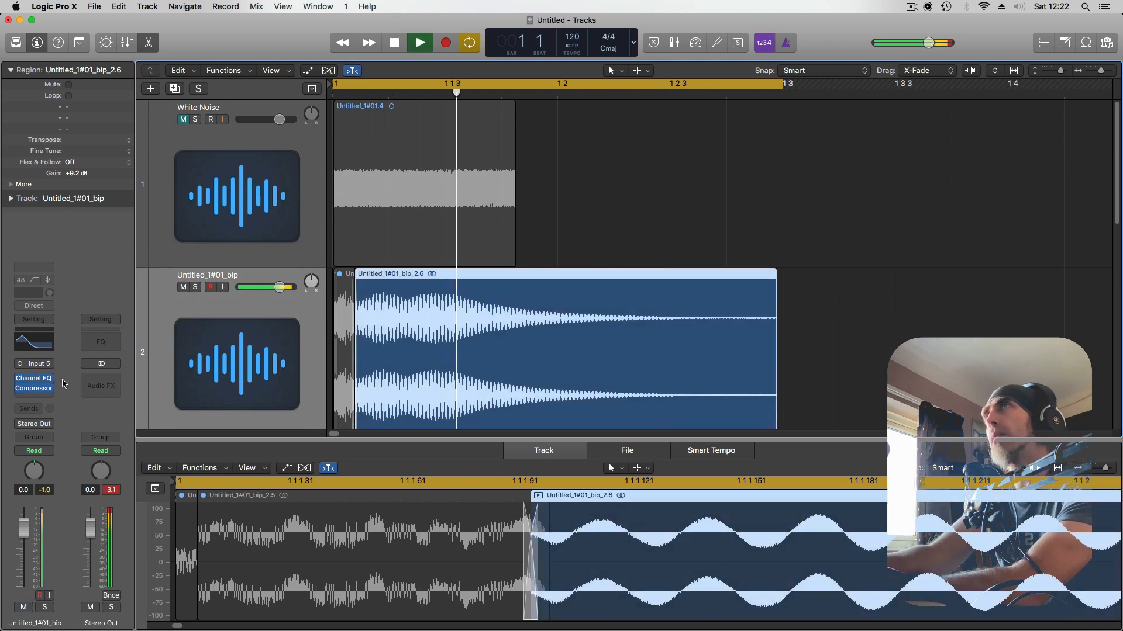
Set the Channel EQ's bell band to 53 Hz at +2.0 dB, enable a 180 Hz high cut at 24 dB/Oct, and close the EQ
{"action": "left_click", "coordinate": [35, 378]}
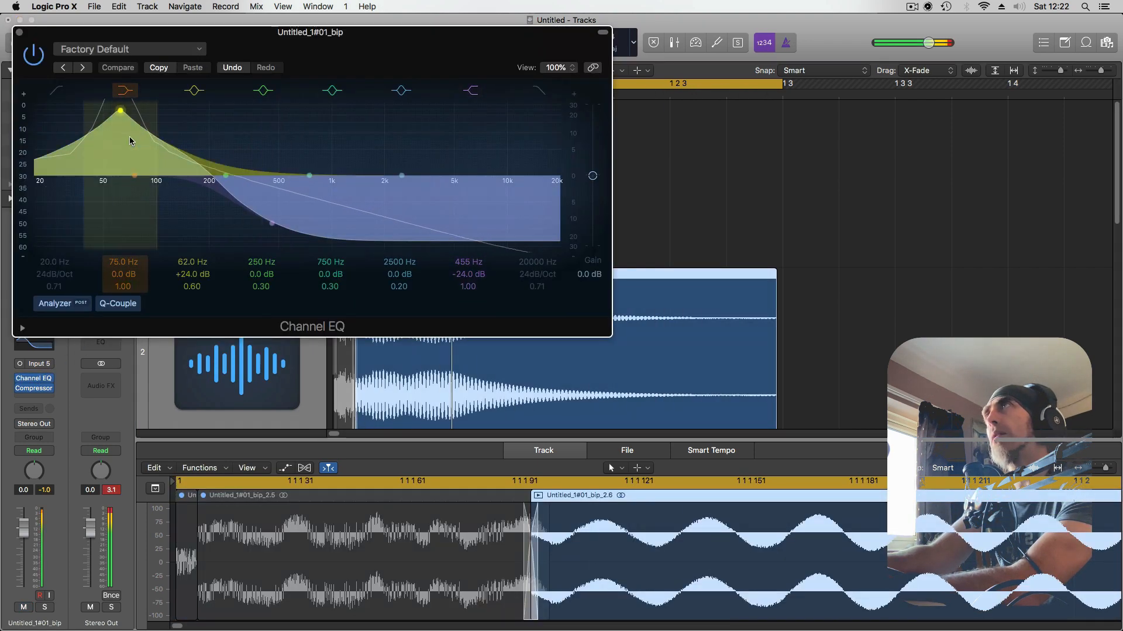
{"action": "left_click_drag", "start_coordinate": [132, 146], "coordinate": [120, 199]}
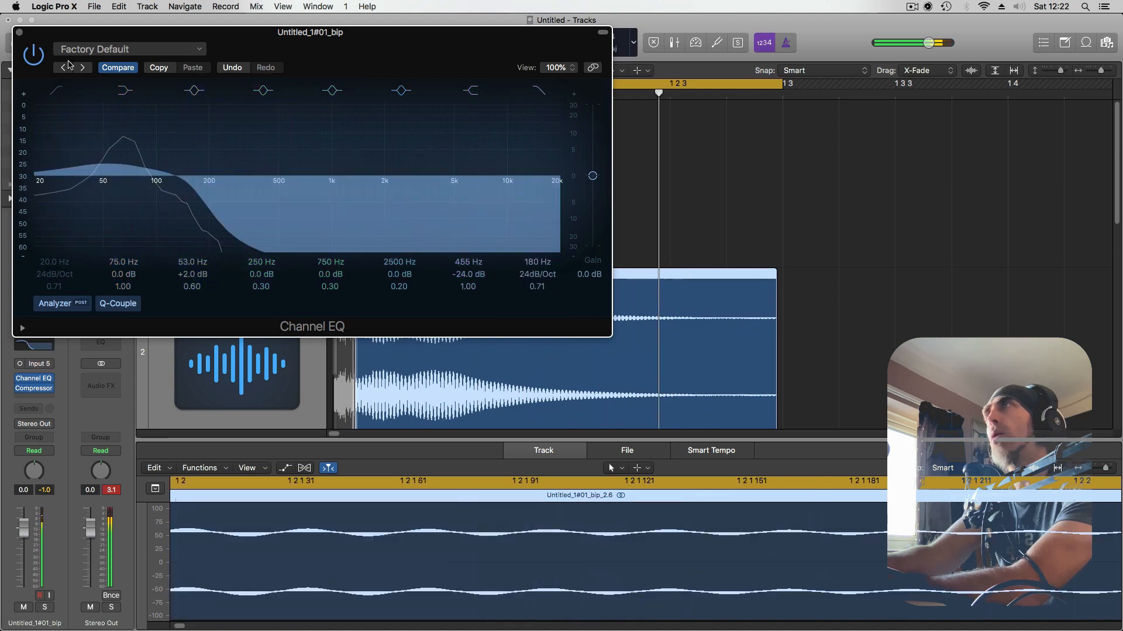
{"action": "key", "text": "space"}
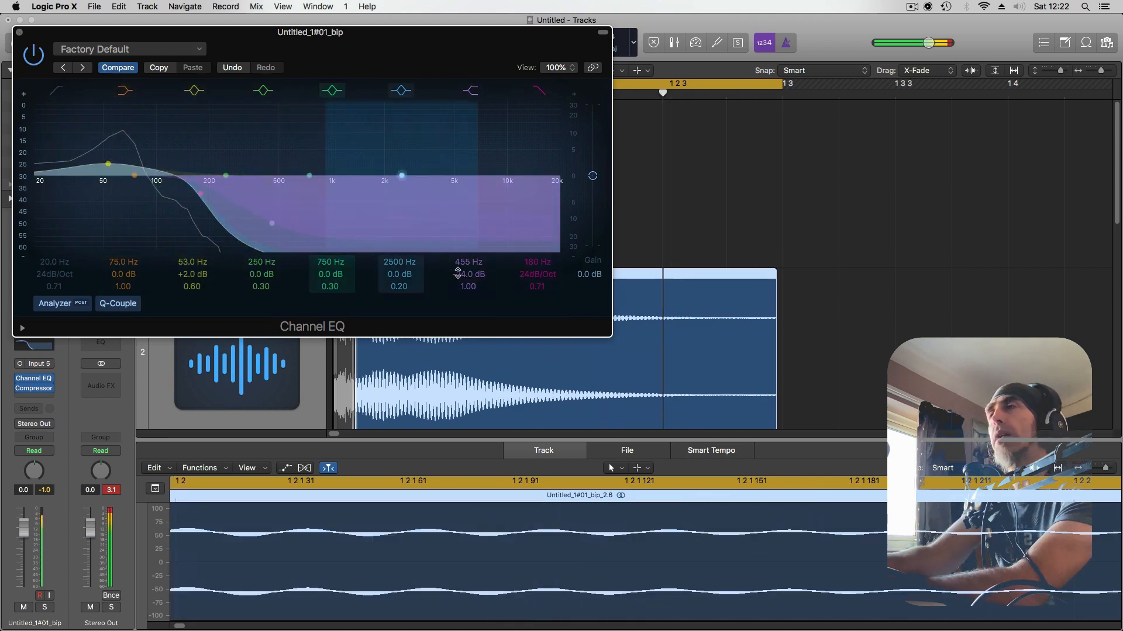
{"action": "scroll", "coordinate": [772, 258], "scroll_direction": "down", "scroll_amount": 3}
{"action": "left_click", "coordinate": [731, 299]}
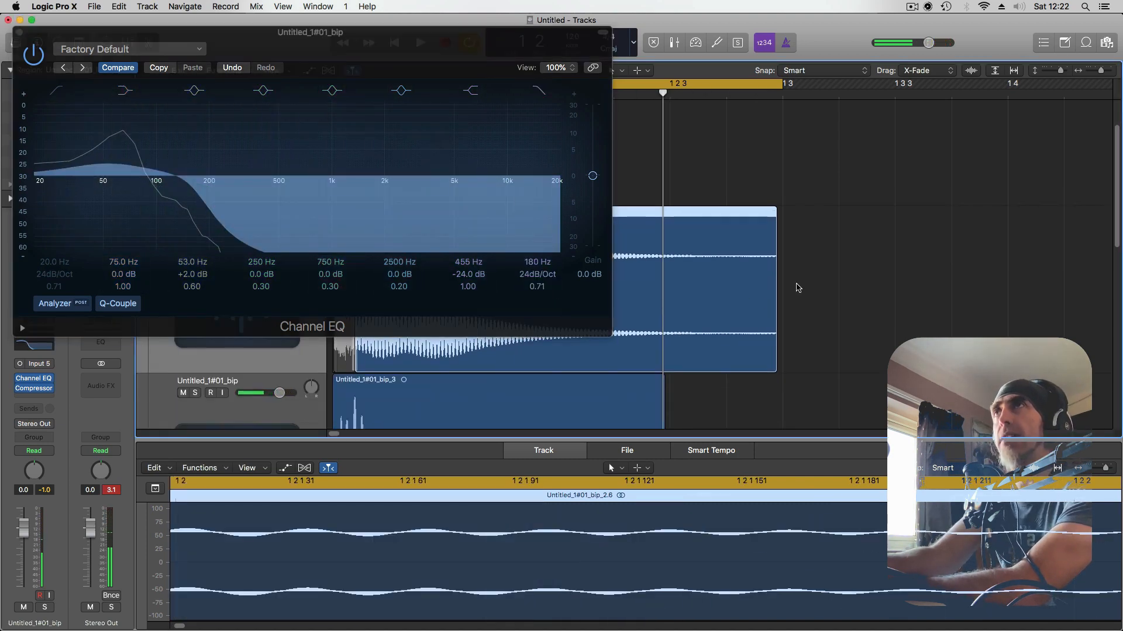
{"action": "left_click", "coordinate": [20, 33]}
Bounce the tail region in place and move the bounced region down onto the track holding the attack bounce
{"action": "key", "text": "ctrl+b"}
{"action": "left_click", "coordinate": [647, 240]}
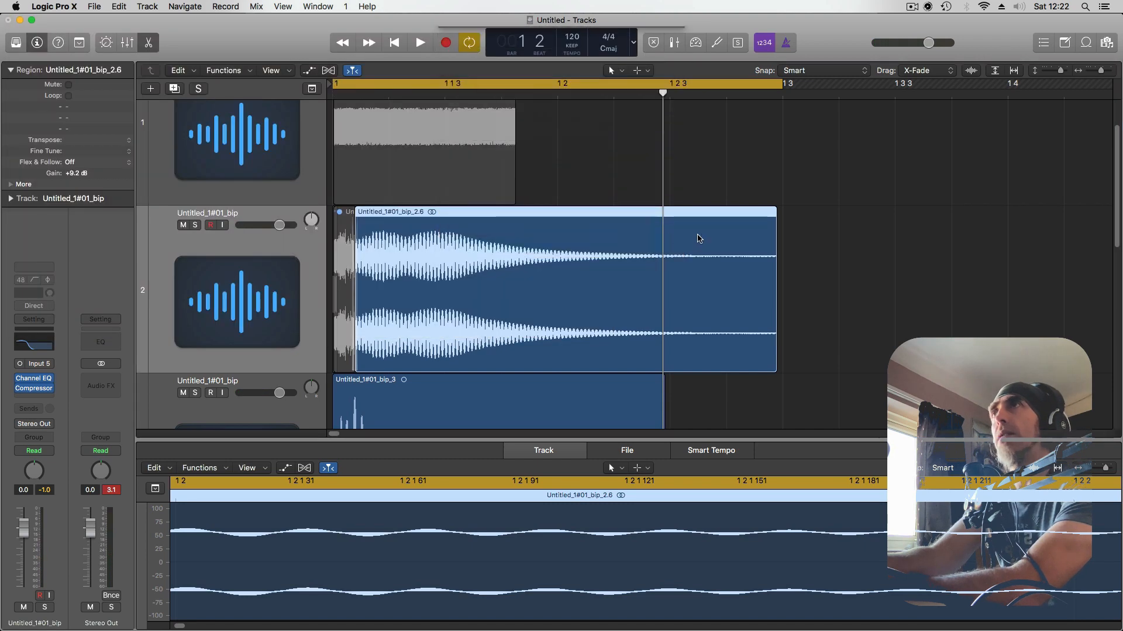
{"action": "scroll", "coordinate": [746, 216], "scroll_direction": "down", "scroll_amount": 5}
{"action": "left_click_drag", "start_coordinate": [522, 144], "coordinate": [539, 217]}
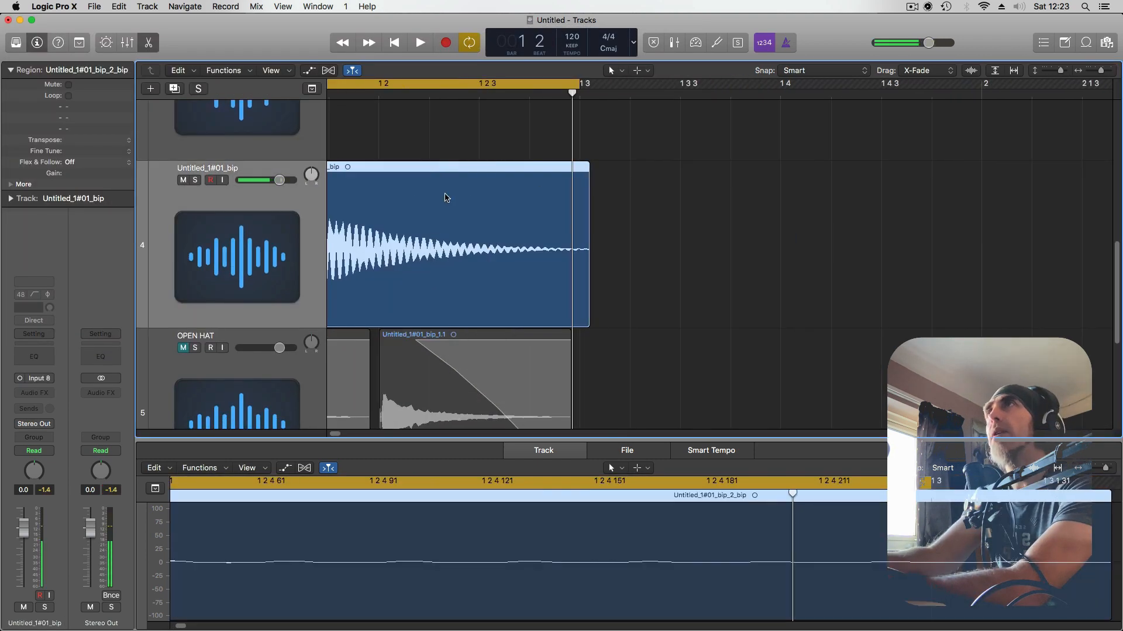
Split the bounced tail region at the zero crossing near 1 1 3 90 and delete the part before it
{"action": "scroll", "coordinate": [408, 153], "scroll_direction": "left", "scroll_amount": 6}
{"action": "left_click", "coordinate": [449, 93]}
{"action": "key", "text": "super+Right"}
{"action": "key", "text": "super+Right"}
{"action": "key", "text": "super+Right"}
{"action": "key", "text": "super+Right"}
{"action": "key", "text": "super+Right"}
{"action": "key", "text": "super+Right"}
{"action": "key", "text": "super+Right"}
{"action": "key", "text": "super+Right"}
{"action": "key", "text": "super+Right"}
{"action": "key", "text": "super+Right"}
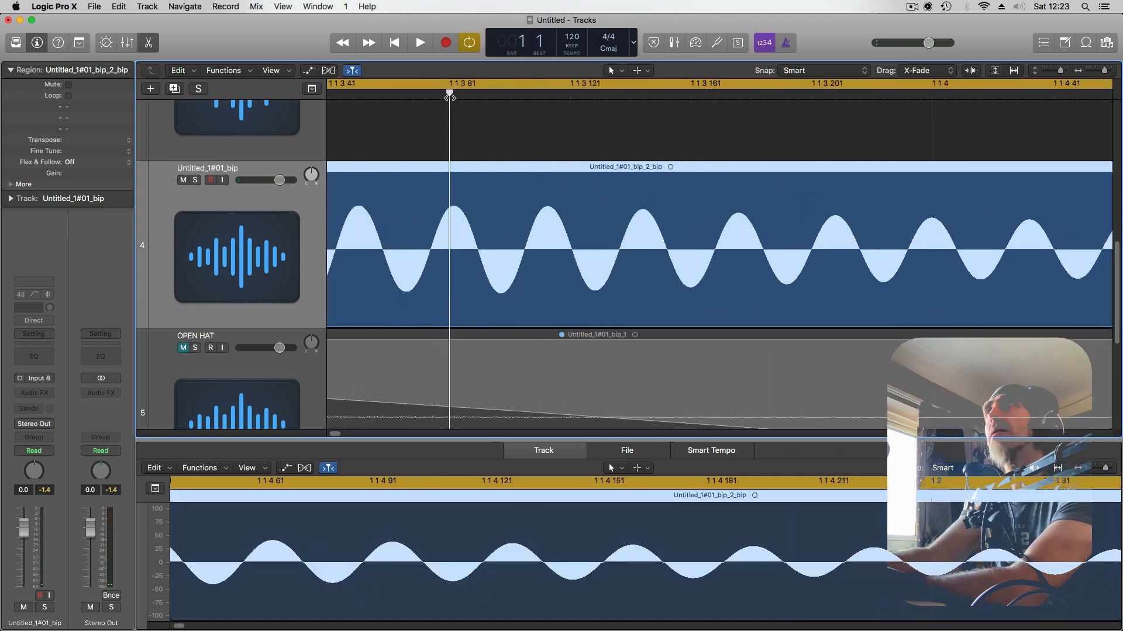
{"action": "left_click_drag", "start_coordinate": [450, 97], "coordinate": [476, 103]}
{"action": "key", "text": "super+Right"}
{"action": "key", "text": "super+Right"}
{"action": "key", "text": "super+Right"}
{"action": "key", "text": "super+Right"}
{"action": "key", "text": "super+Right"}
{"action": "key", "text": "super+Right"}
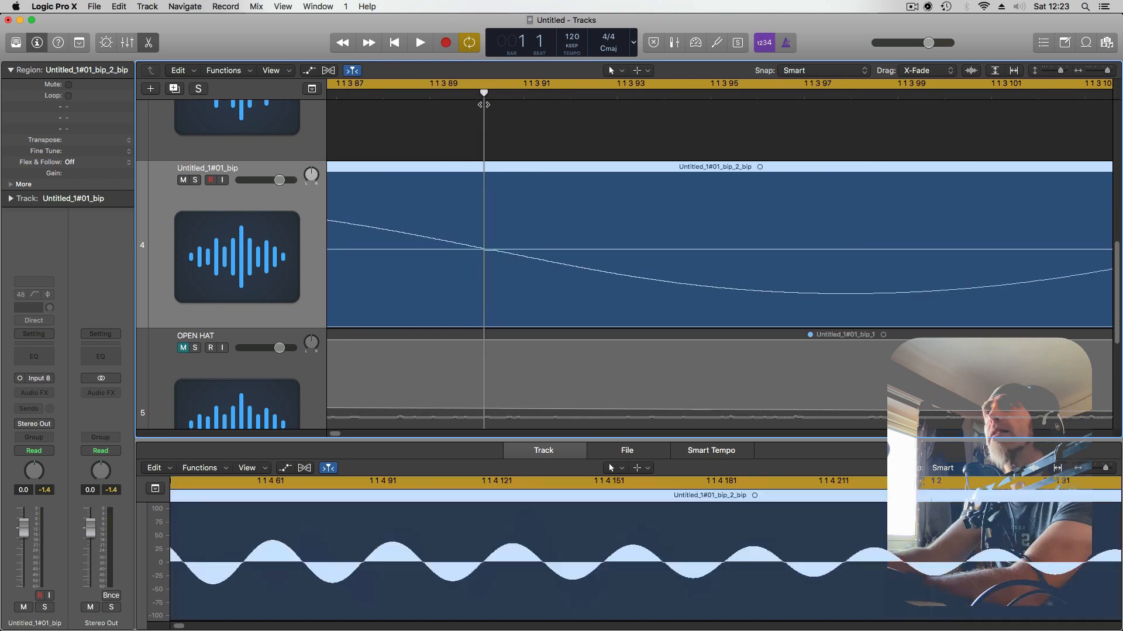
{"action": "left_click_drag", "start_coordinate": [477, 93], "coordinate": [489, 106]}
{"action": "left_click", "coordinate": [490, 210]}
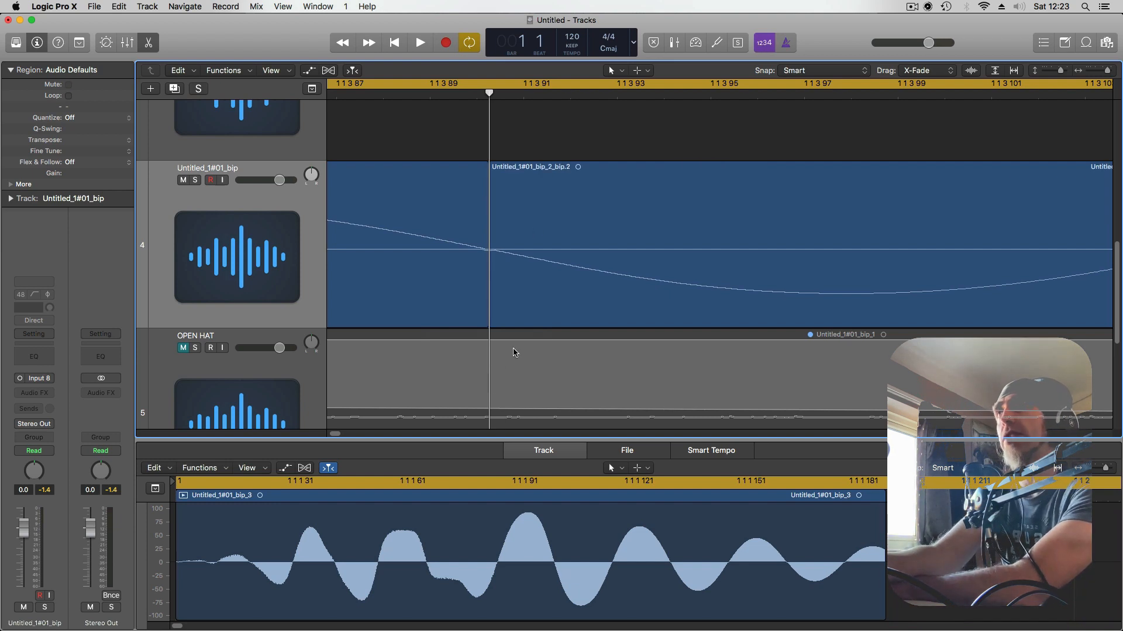
{"action": "key", "text": "super+Left"}
{"action": "left_click", "coordinate": [465, 277]}
{"action": "key", "text": "BackSpace"}
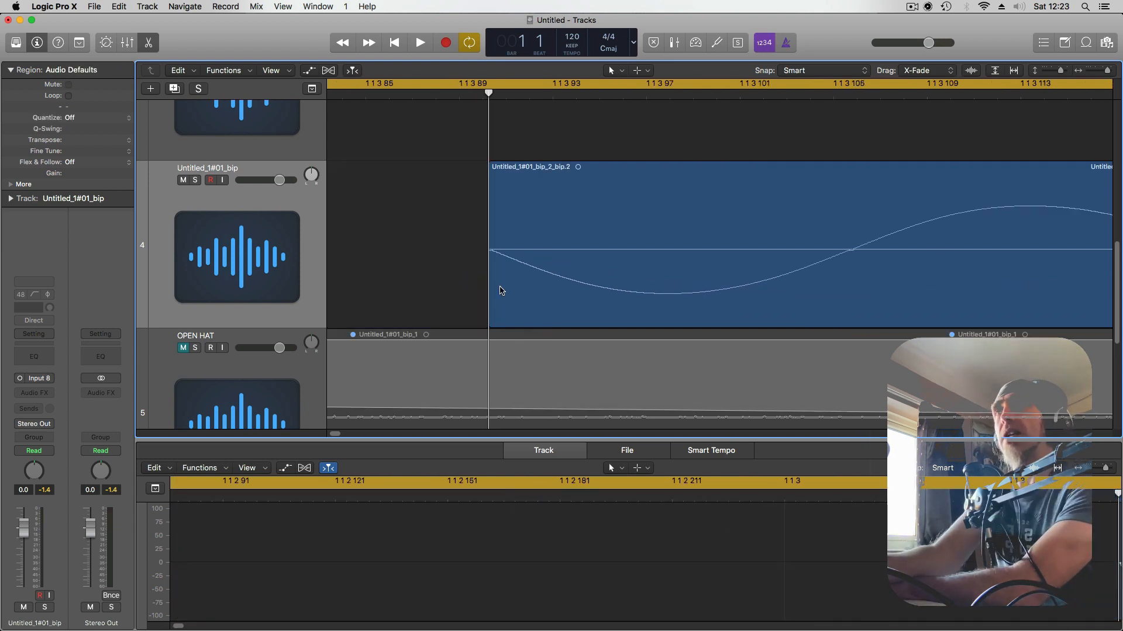
Split the Untitled_1#01_bip_3 attack region at the falling zero crossing near 1 1 1 164 and delete the part after it
{"action": "key", "text": "super+Left"}
{"action": "key", "text": "super+Left"}
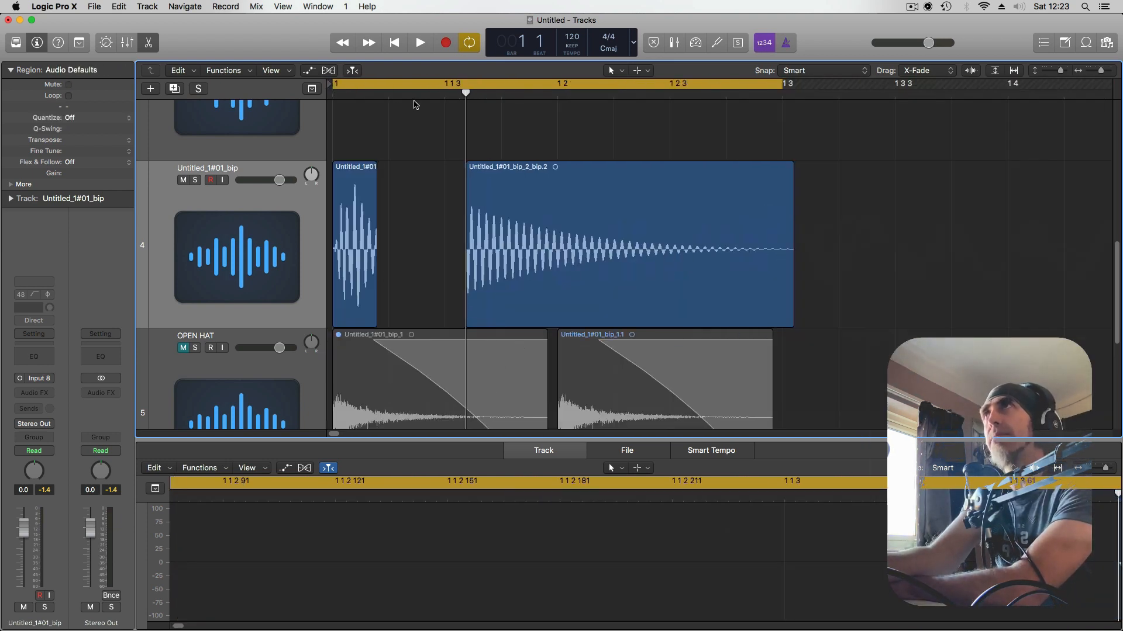
{"action": "left_click", "coordinate": [369, 94]}
{"action": "key", "text": "super+Right"}
{"action": "key", "text": "super+Right"}
{"action": "key", "text": "super+Right"}
{"action": "key", "text": "super+Right"}
{"action": "key", "text": "super+Right"}
{"action": "key", "text": "super+Right"}
{"action": "key", "text": "super+Right"}
{"action": "key", "text": "super+Right"}
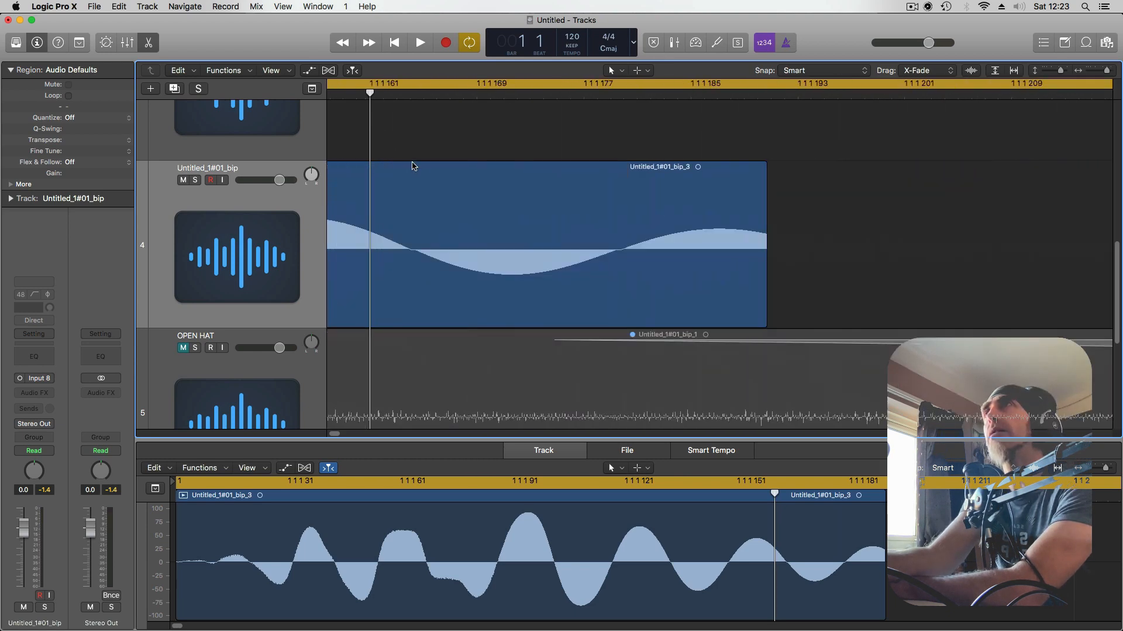
{"action": "left_click_drag", "start_coordinate": [410, 95], "coordinate": [411, 94]}
{"action": "key", "text": "super+Right"}
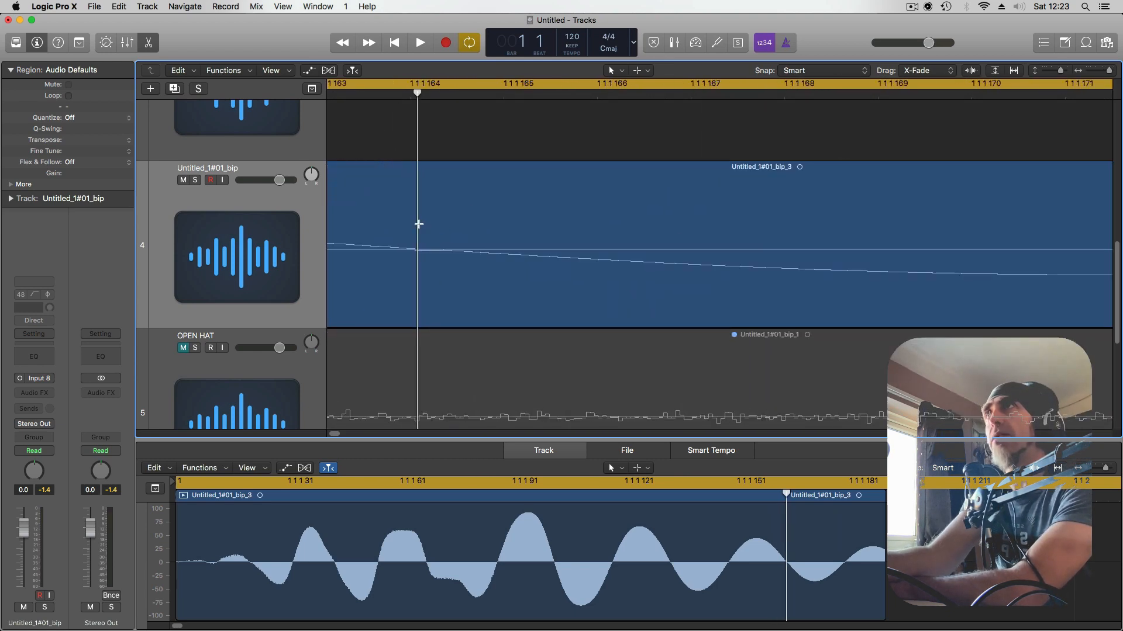
{"action": "left_click", "coordinate": [448, 235]}
{"action": "key", "text": "Delete"}
Move the trimmed tail region back until its start sits flush against the end of the attack region
{"action": "key", "text": "super+Left"}
{"action": "key", "text": "super+Left"}
{"action": "key", "text": "super+Left"}
{"action": "key", "text": "super+Left"}
{"action": "key", "text": "super+Left"}
{"action": "key", "text": "super+Left"}
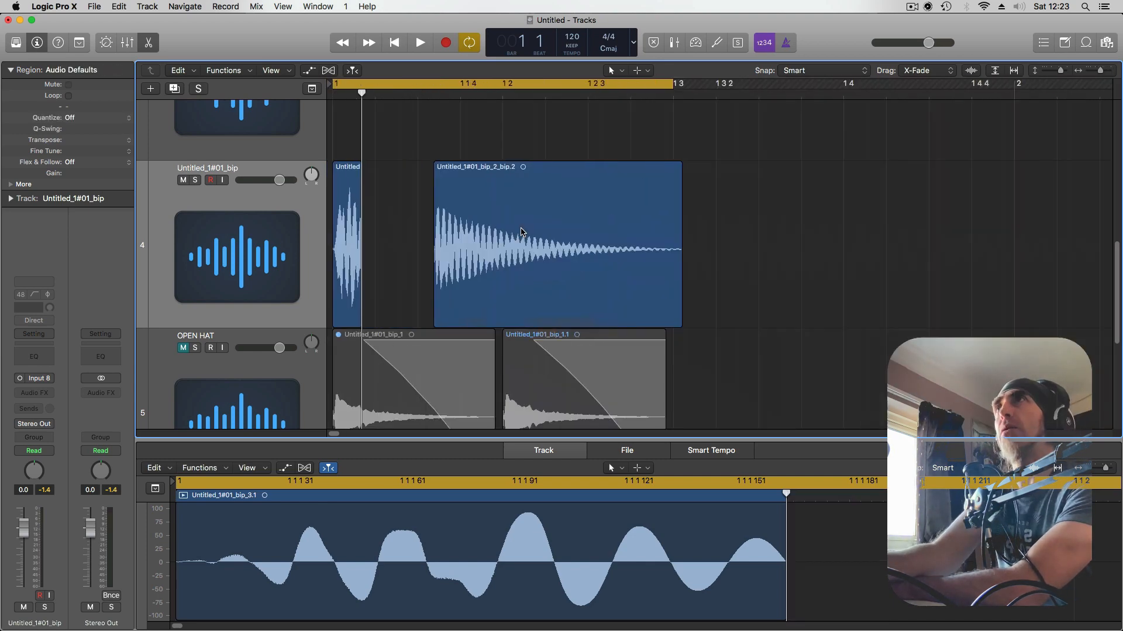
{"action": "key", "text": "super+Right"}
{"action": "key", "text": "super+Right"}
{"action": "key", "text": "super+Right"}
{"action": "key", "text": "super+Right"}
{"action": "key", "text": "super+Right"}
{"action": "key", "text": "super+Right"}
{"action": "left_click_drag", "start_coordinate": [840, 234], "coordinate": [540, 216]}
{"action": "key", "text": "super+Right"}
{"action": "key", "text": "super+Right"}
{"action": "key", "text": "super+Right"}
{"action": "key", "text": "super+Right"}
{"action": "key", "text": "super+Right"}
{"action": "key", "text": "super+Right"}
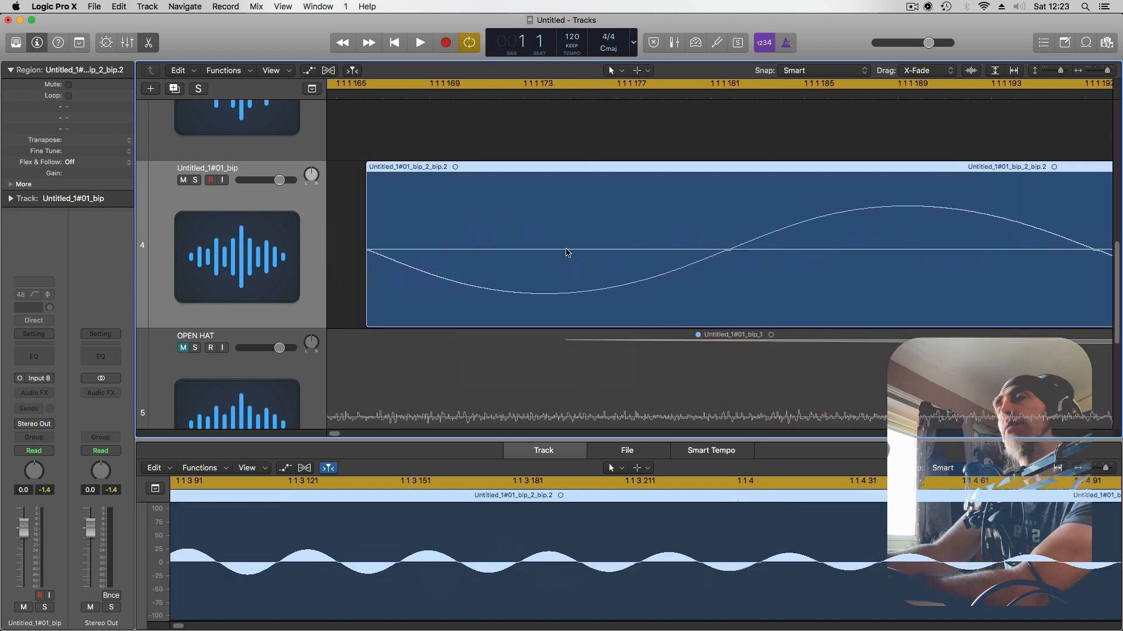
{"action": "scroll", "coordinate": [566, 252], "scroll_direction": "left", "scroll_amount": 5}
{"action": "left_click_drag", "start_coordinate": [711, 249], "coordinate": [660, 248]}
Play the joined attack and tail regions on track 4 to check the combined kick
{"action": "key", "text": "super+Left"}
{"action": "key", "text": "super+Left"}
{"action": "key", "text": "super+Left"}
{"action": "key", "text": "super+Left"}
{"action": "key", "text": "super+Left"}
{"action": "key", "text": "super+Left"}
{"action": "key", "text": "space"}
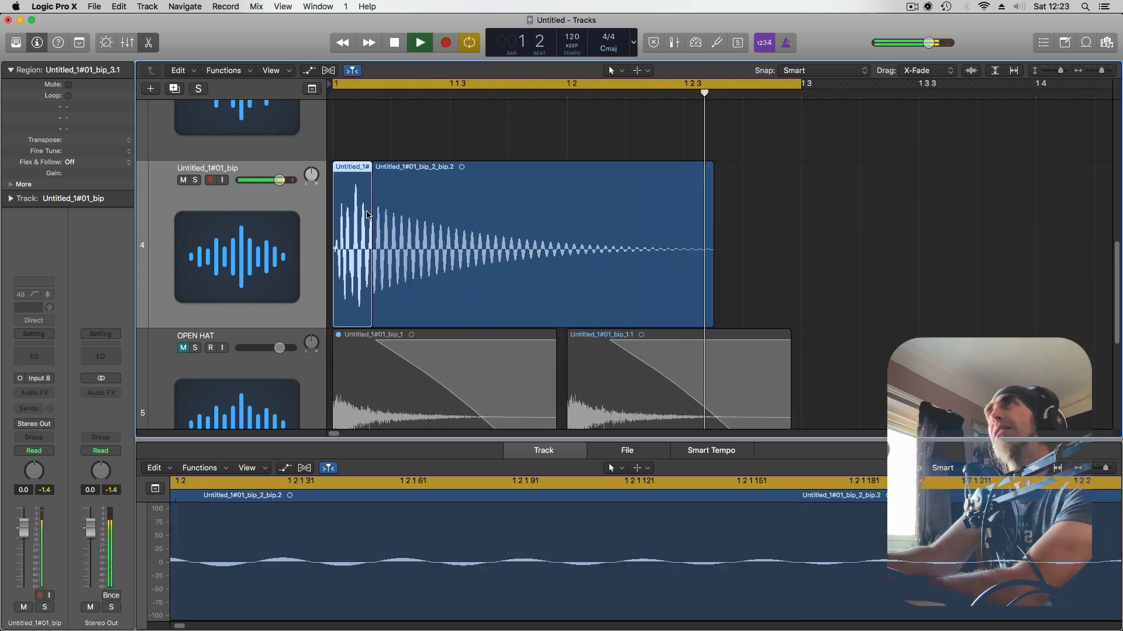
{"action": "key", "text": "space"}
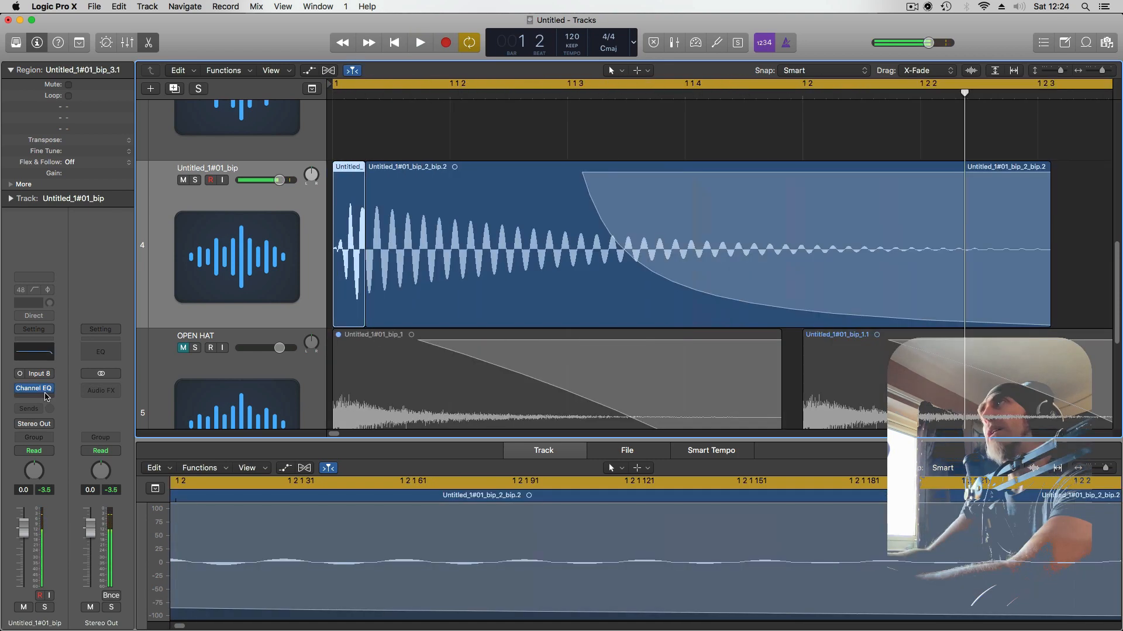
Insert a kHs Transient Shaper after the Channel EQ on track 4, lower its Sustain, and close the plug-in windows
{"action": "left_click", "coordinate": [45, 393]}
{"action": "left_click", "coordinate": [61, 389]}
{"action": "left_click", "coordinate": [46, 397]}
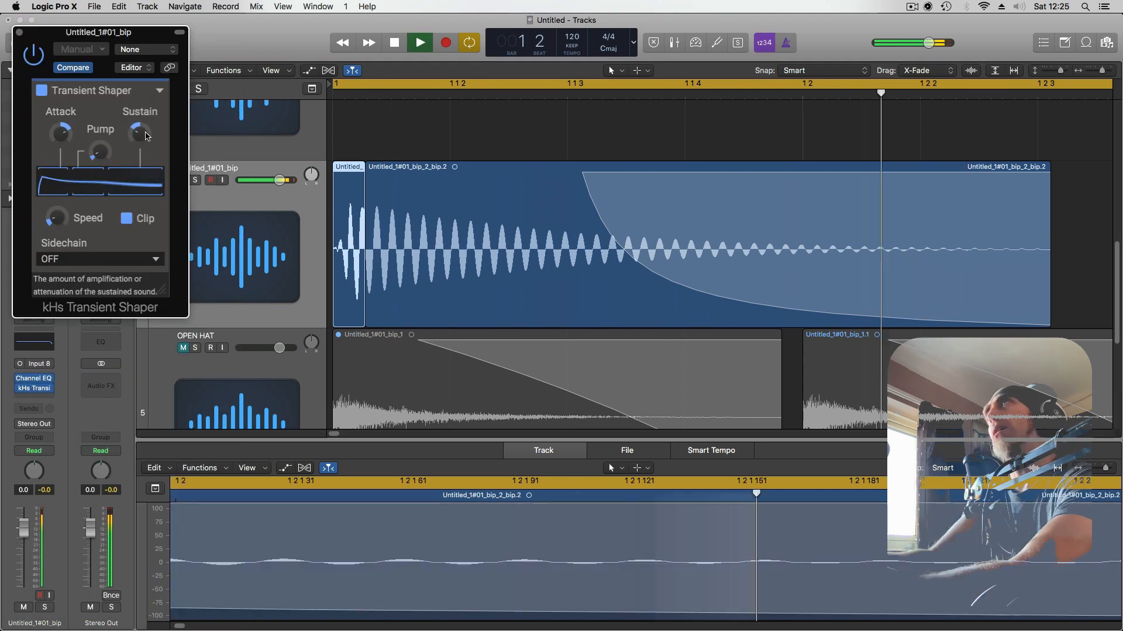
{"action": "left_click_drag", "start_coordinate": [140, 133], "coordinate": [139, 163]}
{"action": "left_click", "coordinate": [20, 33]}
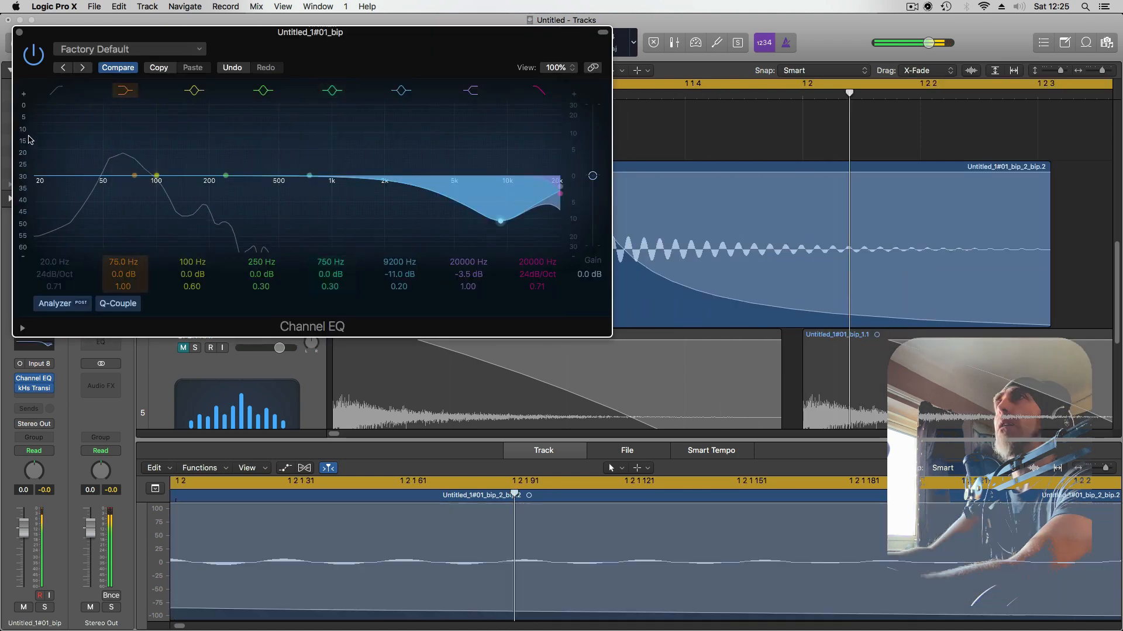
{"action": "left_click", "coordinate": [20, 32]}
Stop playback and bounce both regions on track 4 in place with normalizing at Overload Protection Only
{"action": "key", "text": "space"}
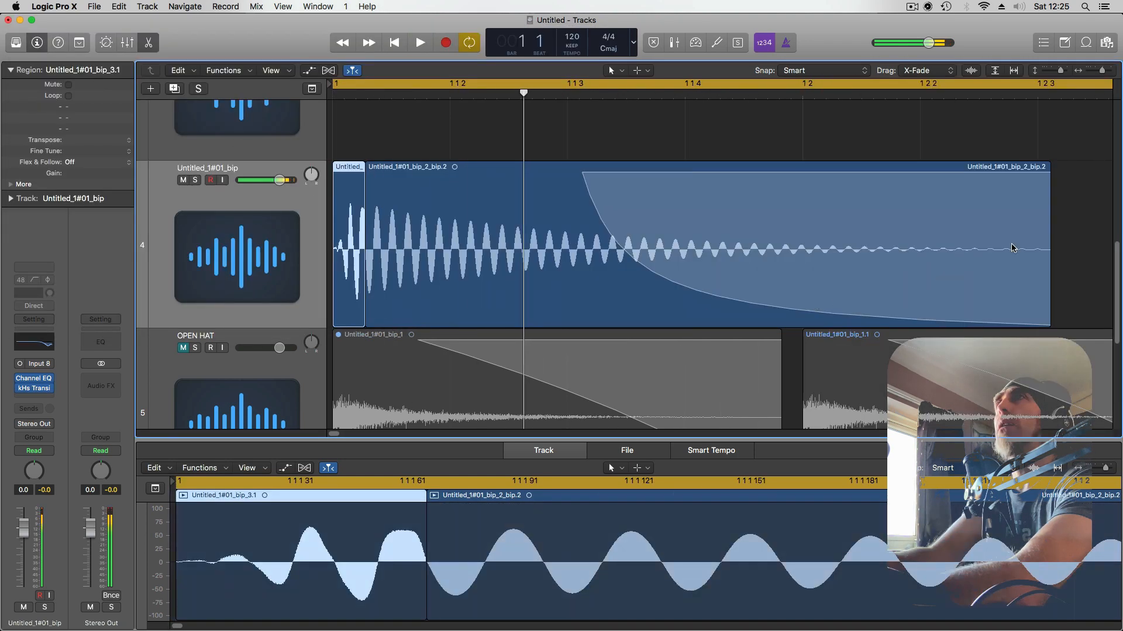
{"action": "left_click", "coordinate": [220, 246]}
{"action": "key", "text": "ctrl+b"}
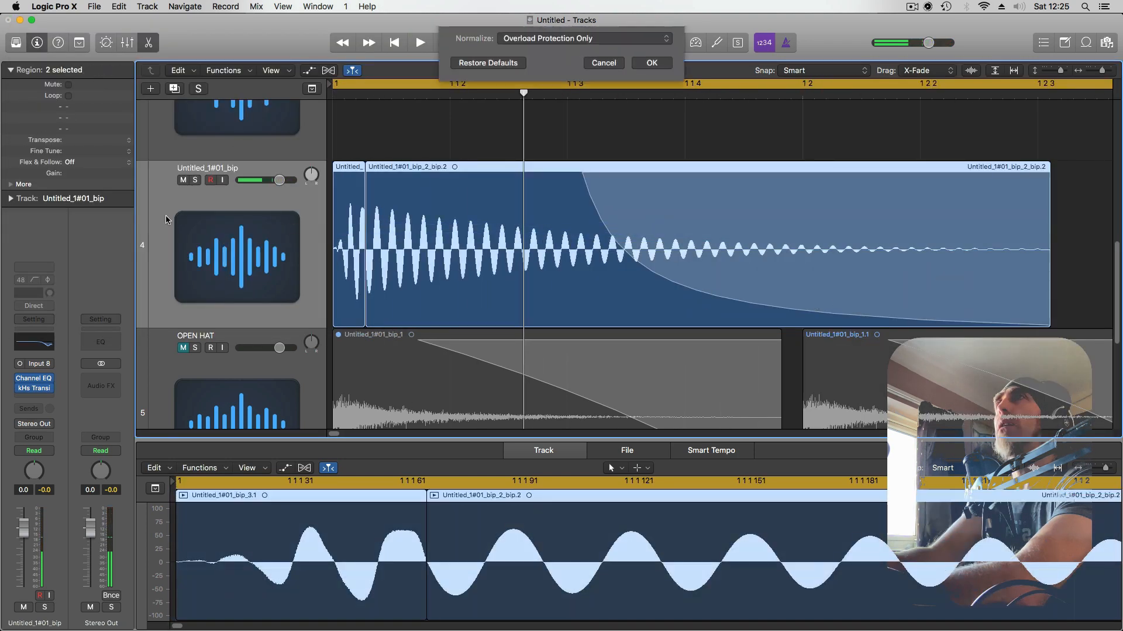
{"action": "key", "text": "Return"}
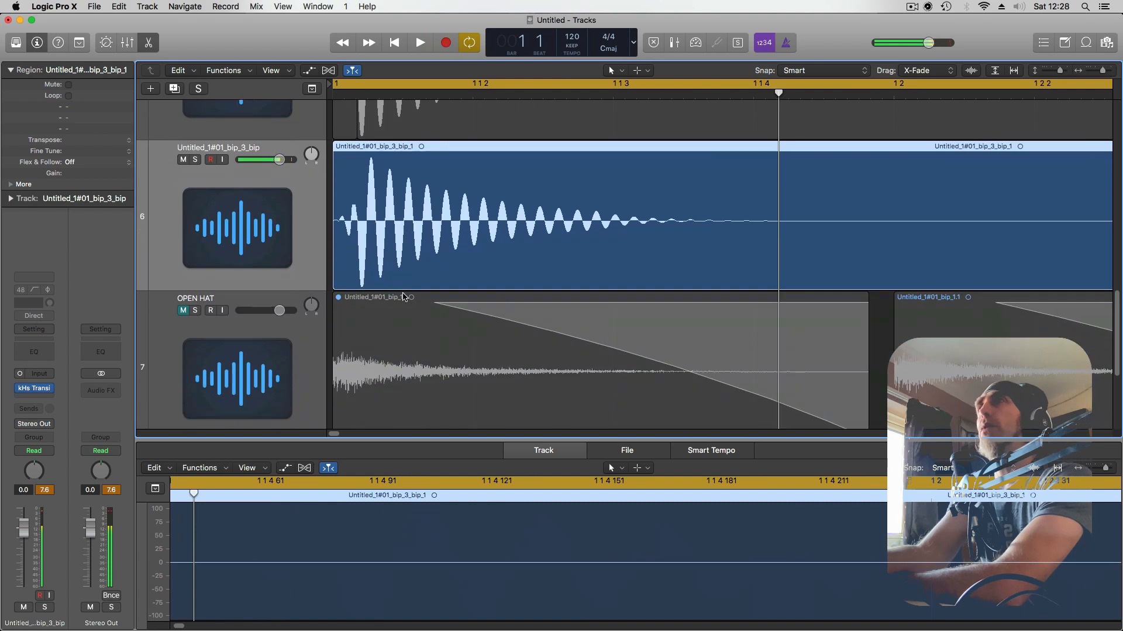
Place a short Hi-Hat slice with +8.5 dB gain near the start of the bounced kick region on track 6
{"action": "scroll", "coordinate": [385, 291], "scroll_direction": "down", "scroll_amount": 5}
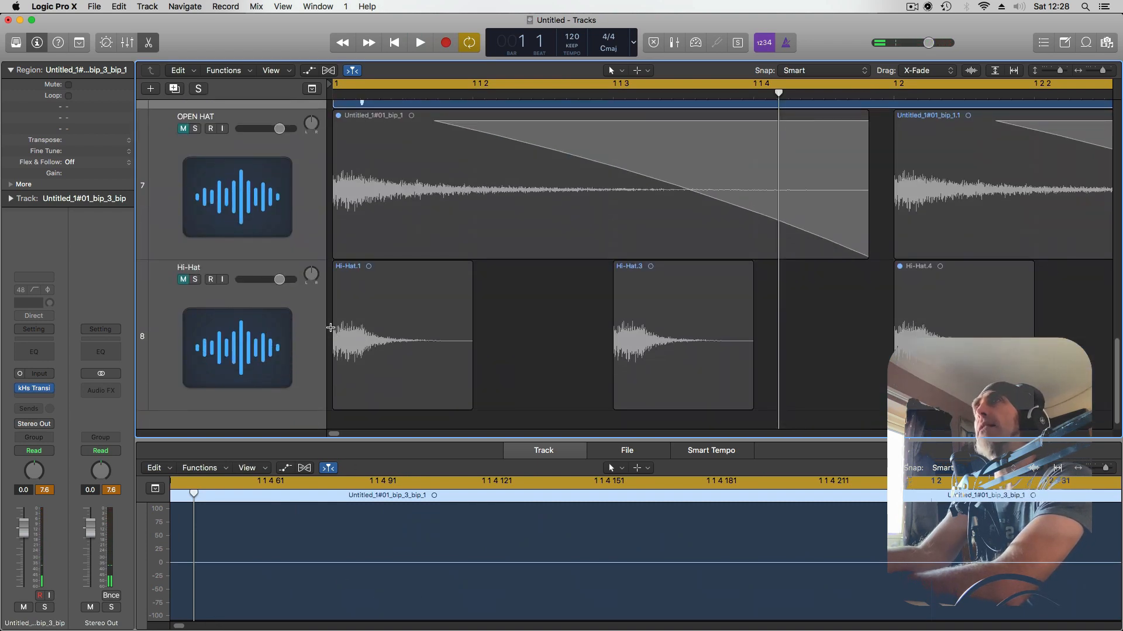
{"action": "left_click_drag", "start_coordinate": [333, 327], "coordinate": [336, 98]}
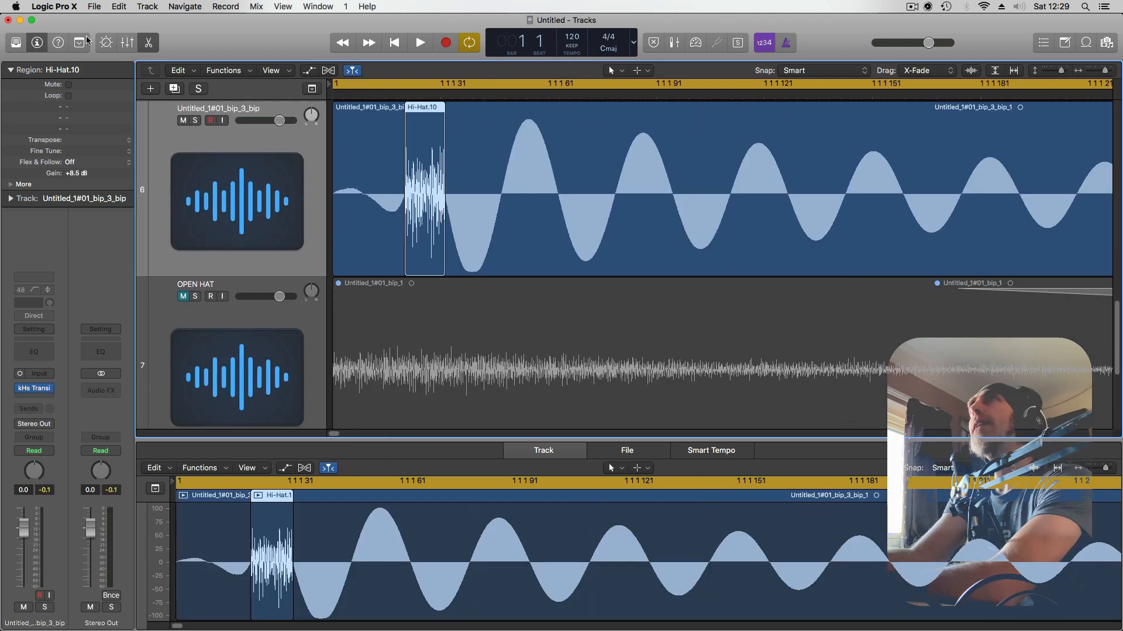
Insert a Channel EQ and a mono Cymatics Diablo Lite on track 6, and adjust the Diablo Lite's Punch
{"action": "left_click", "coordinate": [50, 353]}
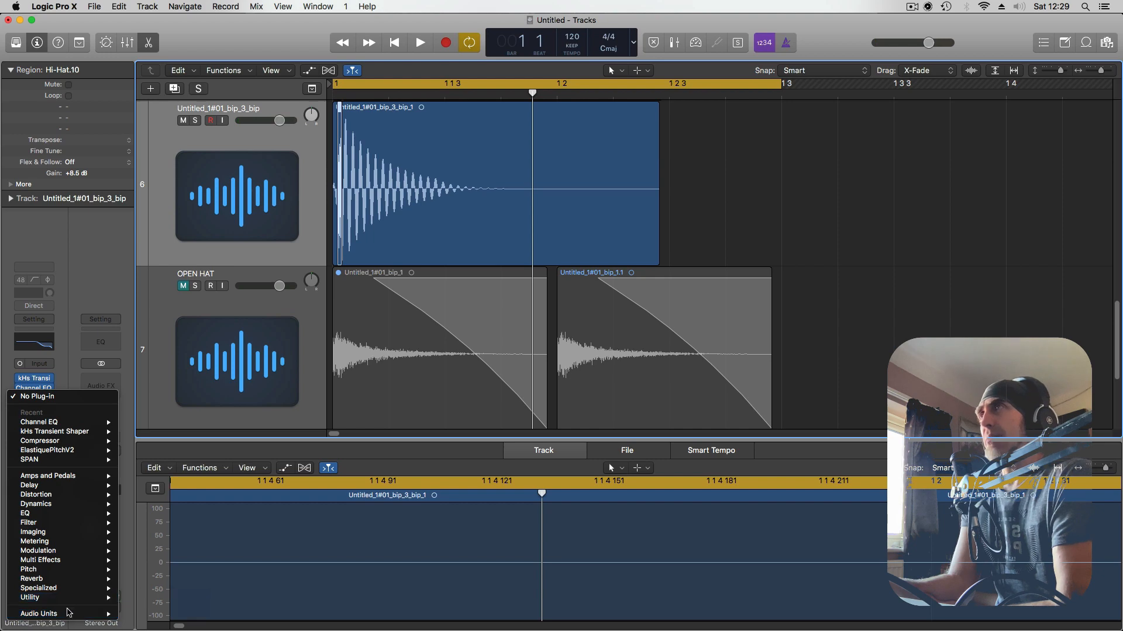
{"action": "mouse_move", "coordinate": [51, 615]}
{"action": "mouse_move", "coordinate": [193, 188]}
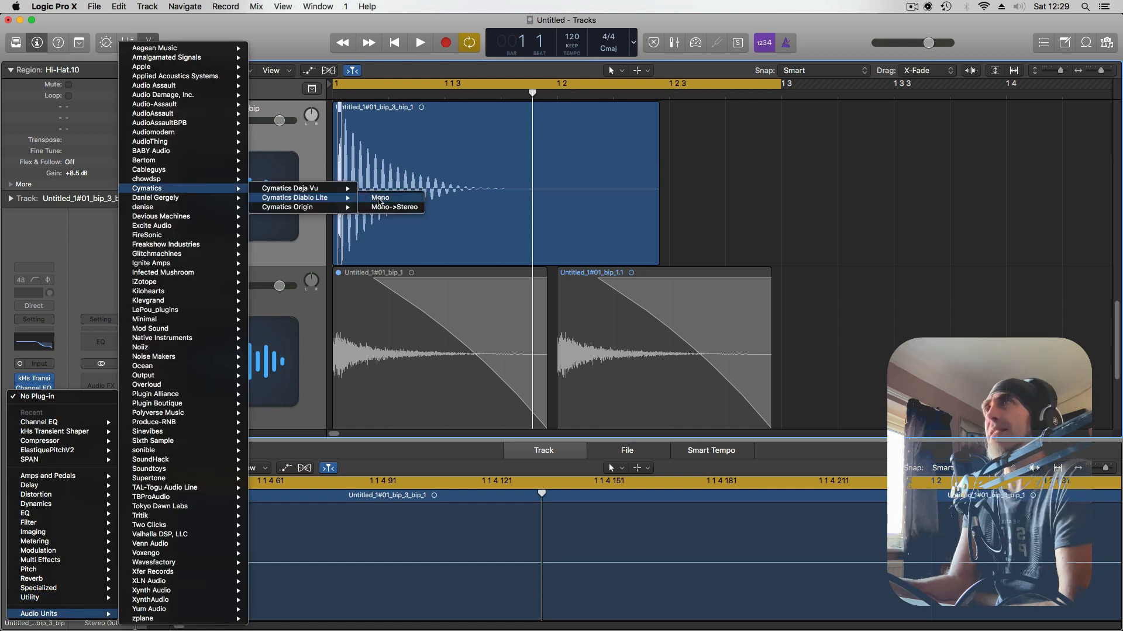
{"action": "left_click", "coordinate": [380, 198]}
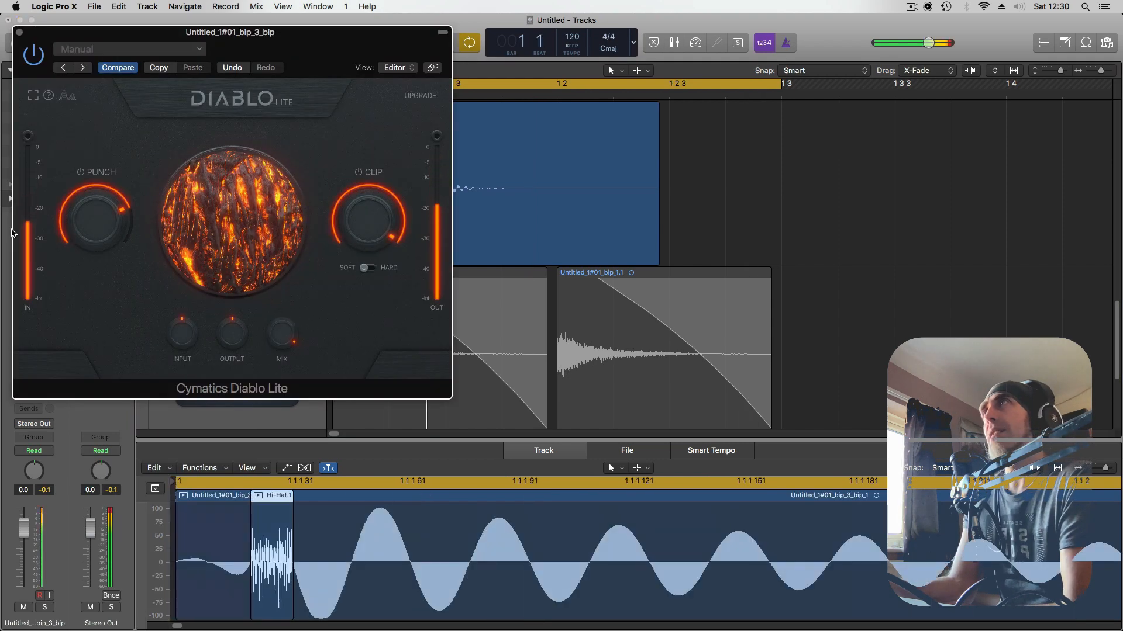
{"action": "left_click_drag", "start_coordinate": [105, 218], "coordinate": [111, 191]}
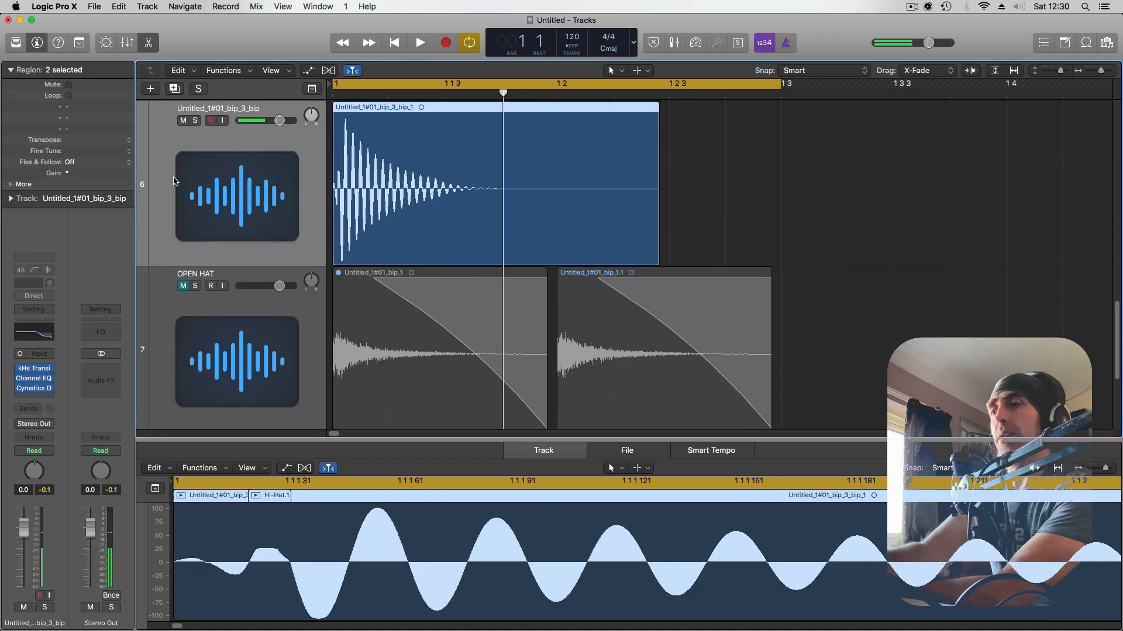
Bounce the track 6 regions in place and add a Channel EQ with a cut around 200 Hz to the new track 7
{"action": "key", "text": "ctrl+b"}
{"action": "key", "text": "Return"}
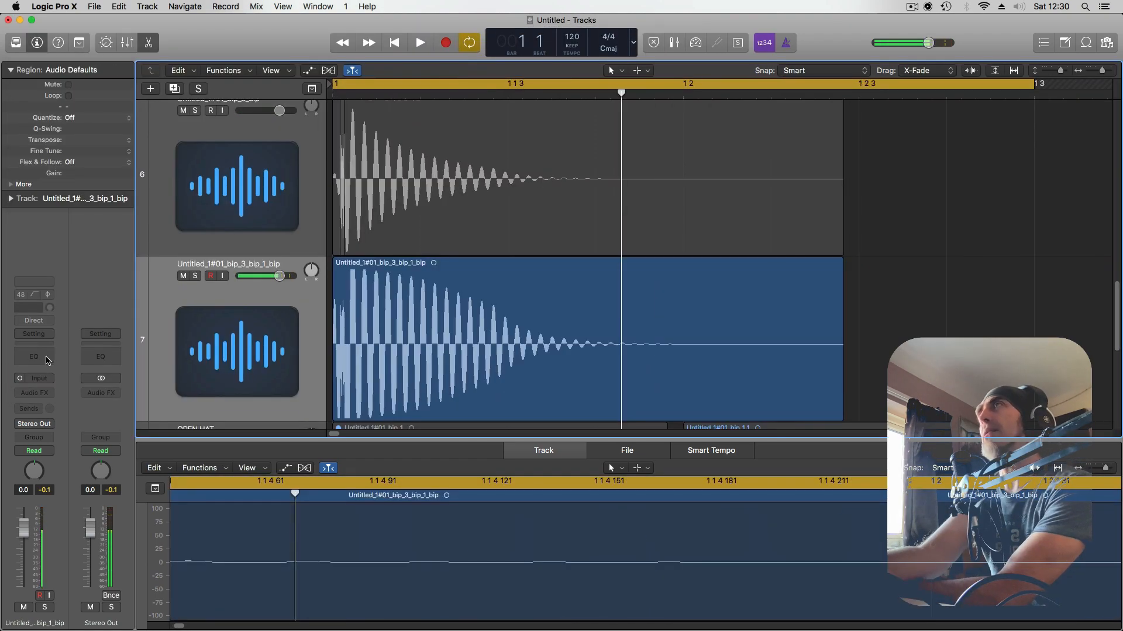
{"action": "left_click", "coordinate": [48, 358]}
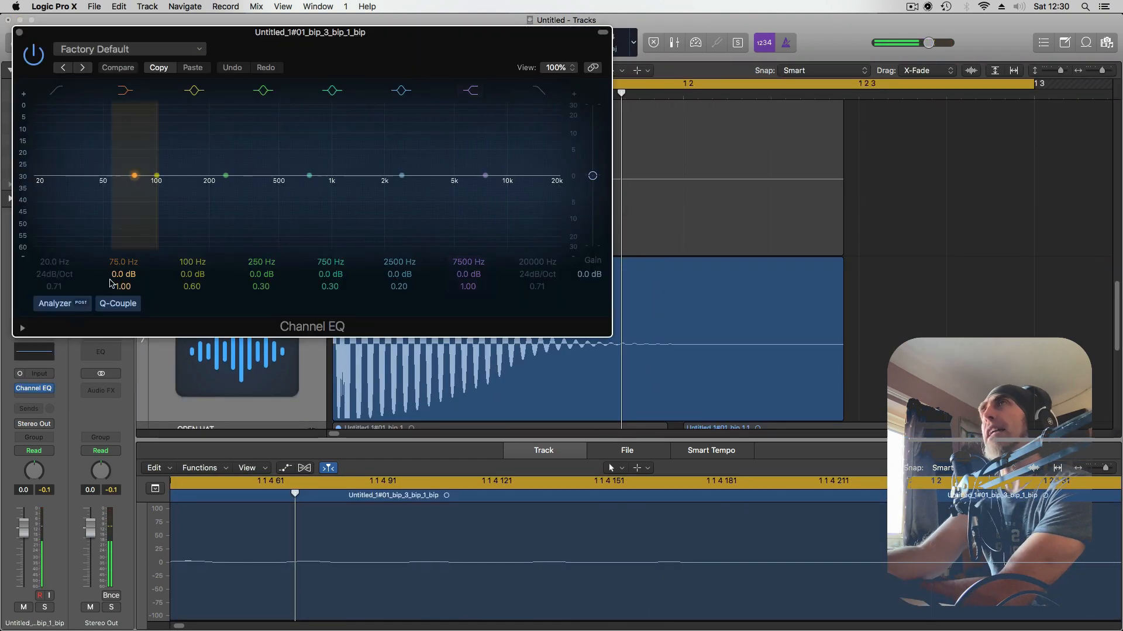
{"action": "left_click_drag", "start_coordinate": [216, 176], "coordinate": [210, 212]}
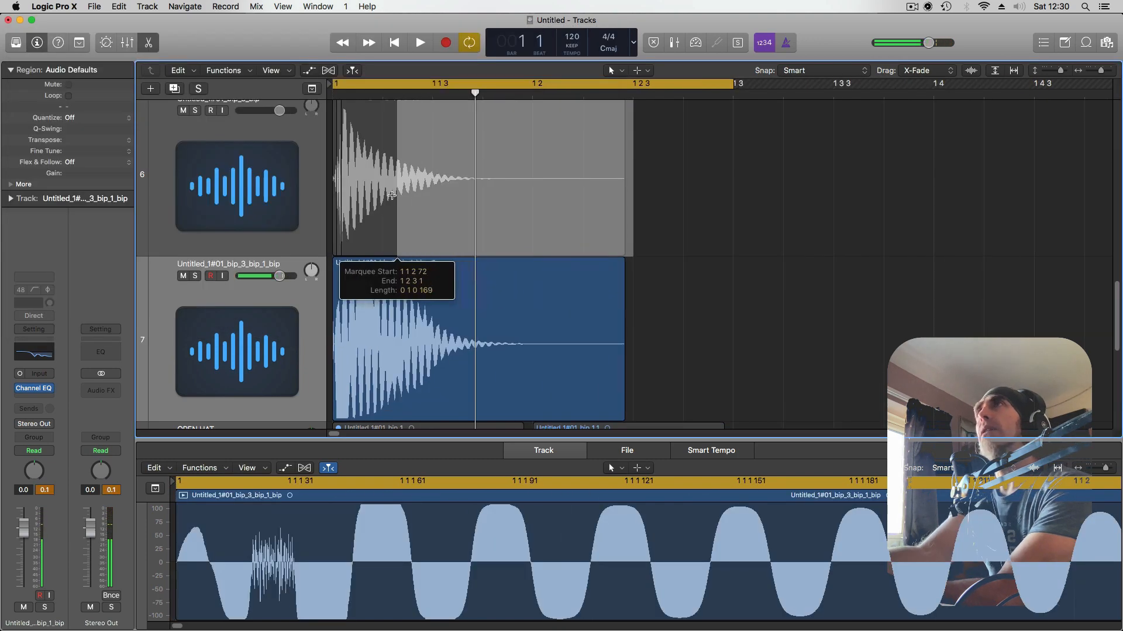
Split off the kick's tail on track 7 at the zero crossing near 1 1 2 63, set its gain to +3.5 dB, and play it
{"action": "left_click_drag", "start_coordinate": [400, 193], "coordinate": [428, 300]}
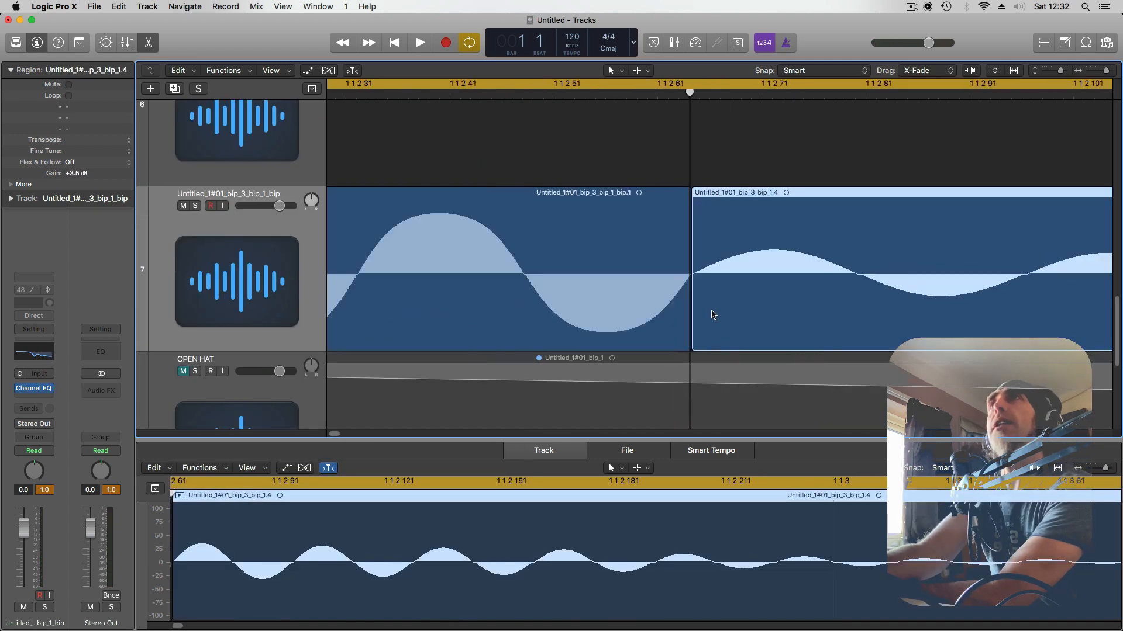
{"action": "key", "text": "super+Left"}
{"action": "key", "text": "super+Left"}
{"action": "key", "text": "super+Left"}
{"action": "key", "text": "super+Left"}
{"action": "key", "text": "super+Left"}
{"action": "key", "text": "super+Left"}
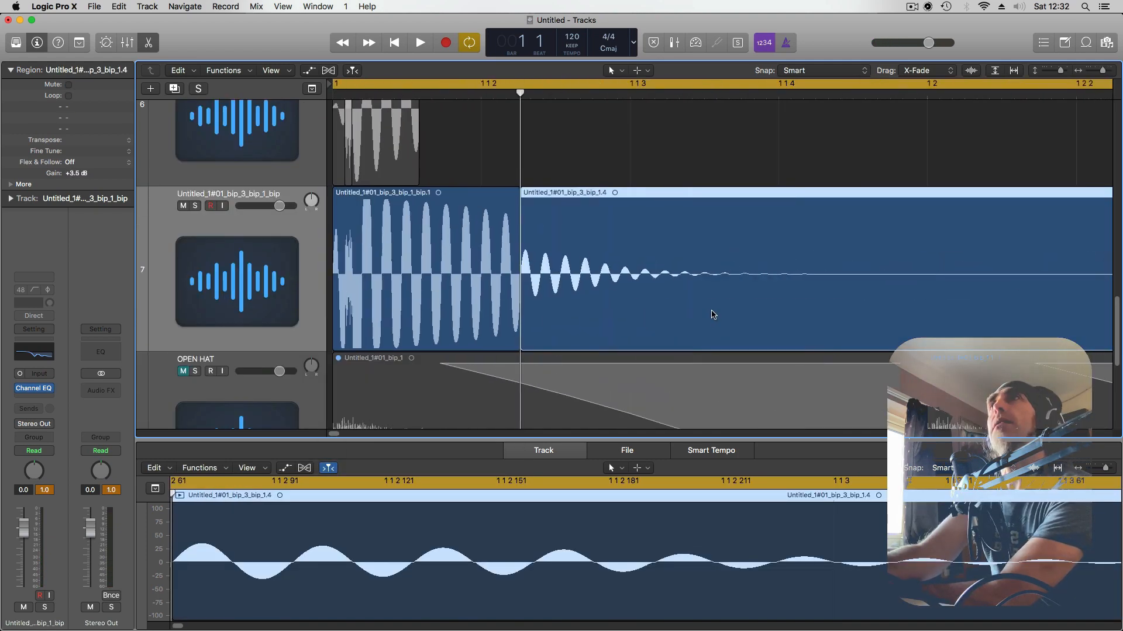
{"action": "key", "text": "space"}
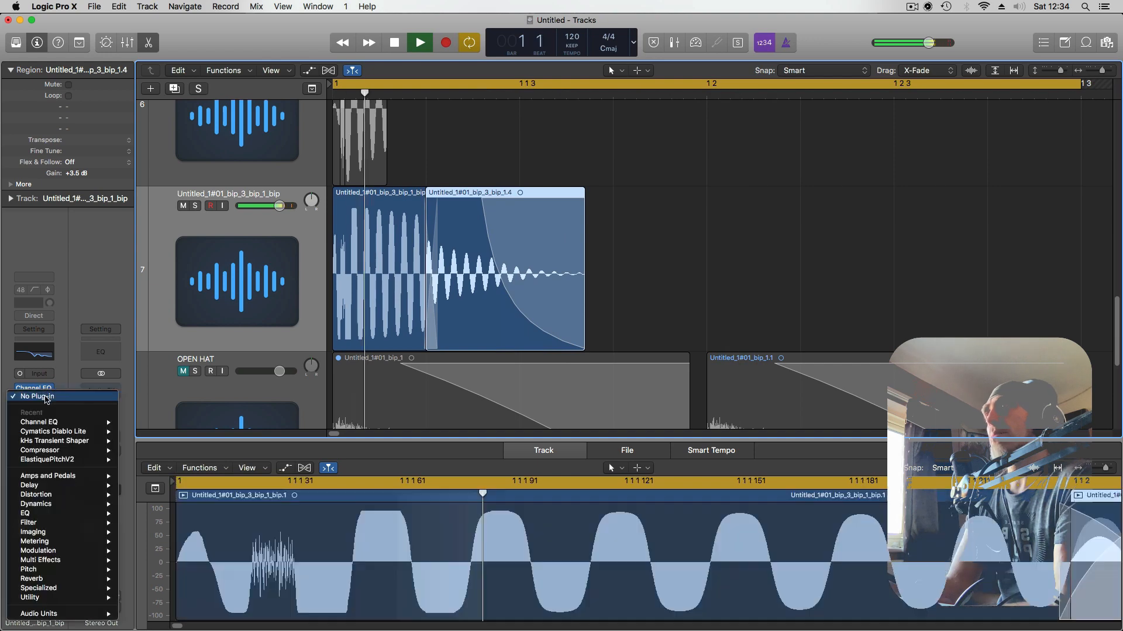
Insert a Compressor in Vintage VCA mode with a -24.0 dB threshold after track 7's Channel EQ and close its window
{"action": "left_click", "coordinate": [37, 398]}
{"action": "left_click", "coordinate": [40, 451]}
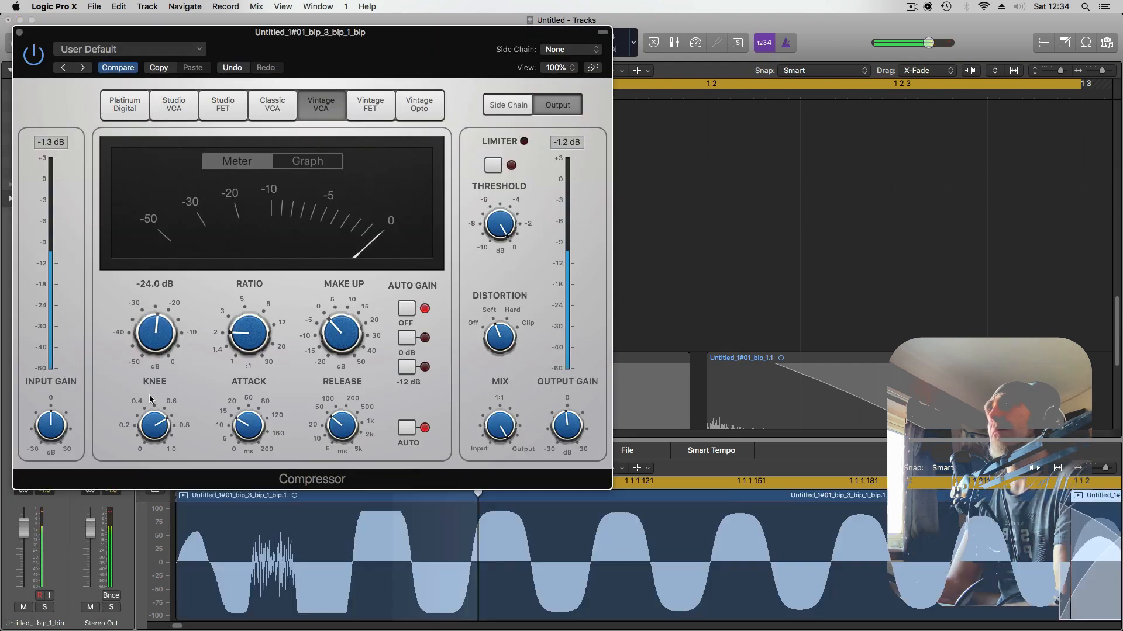
{"action": "left_click", "coordinate": [19, 32]}
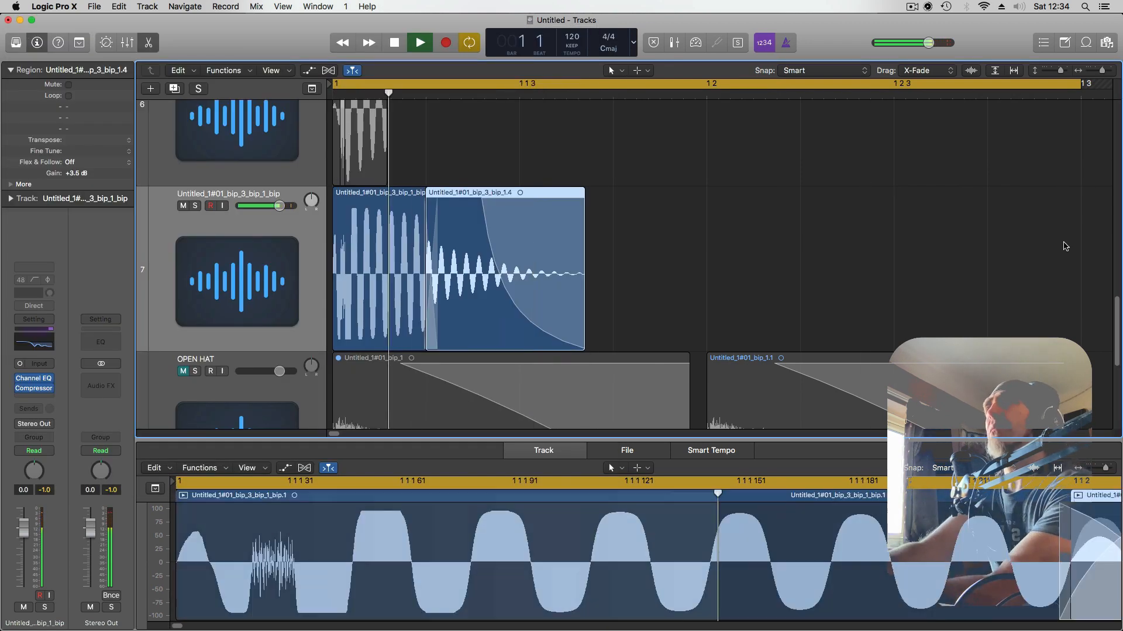
Select both kick regions on track 7 and bounce them in place
{"action": "left_click_drag", "start_coordinate": [1064, 245], "coordinate": [332, 273]}
{"action": "key", "text": "ctrl+b"}
{"action": "key", "text": "Return"}
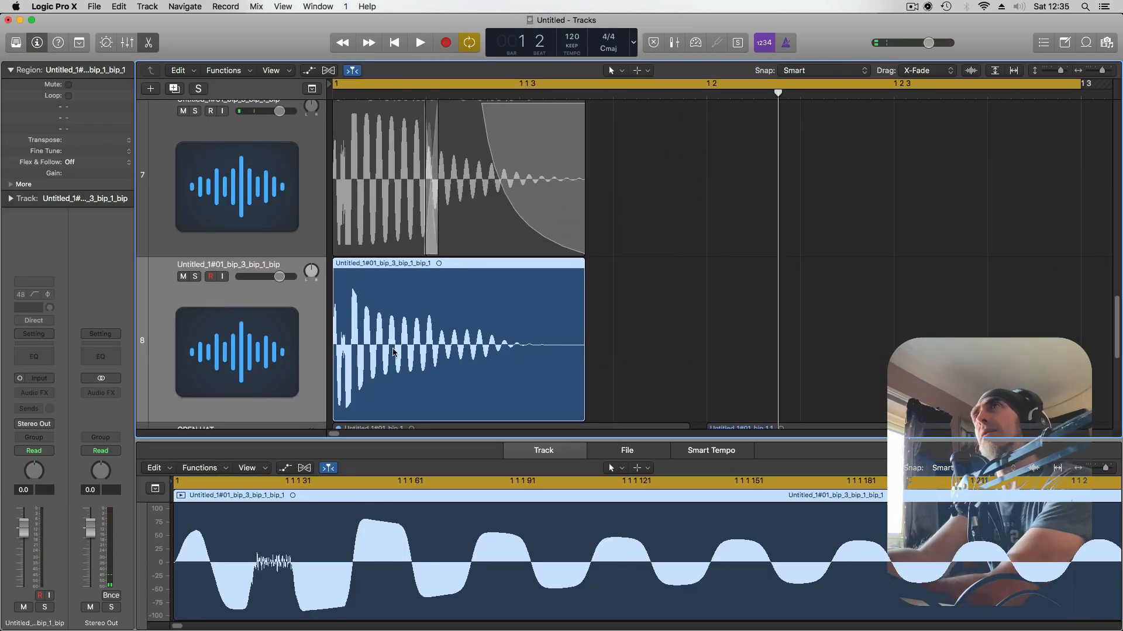
Trim the track 8 kick's start up to the zero crossing after the noise burst, align the remainder to bar 1, and play it
{"action": "scroll", "coordinate": [403, 350], "scroll_direction": "up", "scroll_amount": 5}
{"action": "scroll", "coordinate": [408, 347], "scroll_direction": "up", "scroll_amount": 2}
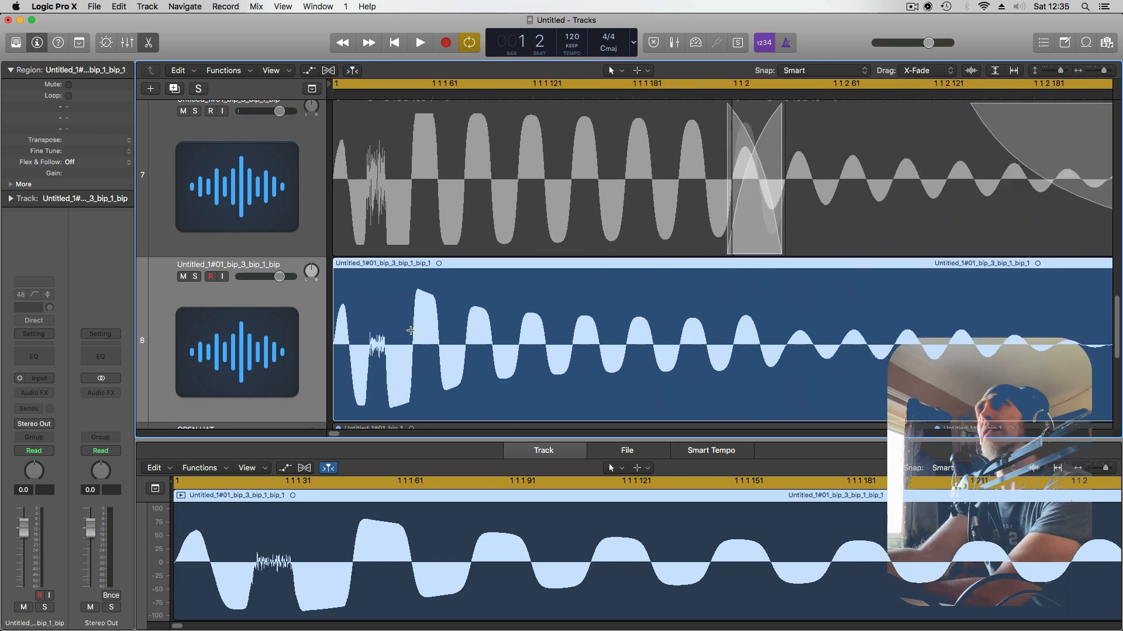
{"action": "left_click_drag", "start_coordinate": [413, 331], "coordinate": [404, 334]}
{"action": "mouse_move", "coordinate": [411, 402]}
{"action": "left_mouse_down"}
{"action": "mouse_move", "coordinate": [407, 384]}
{"action": "mouse_move", "coordinate": [388, 386]}
{"action": "left_mouse_up"}
{"action": "scroll", "coordinate": [419, 361], "scroll_direction": "up", "scroll_amount": 10}
{"action": "scroll", "coordinate": [413, 387], "scroll_direction": "down", "scroll_amount": 10}
{"action": "key", "text": "space"}
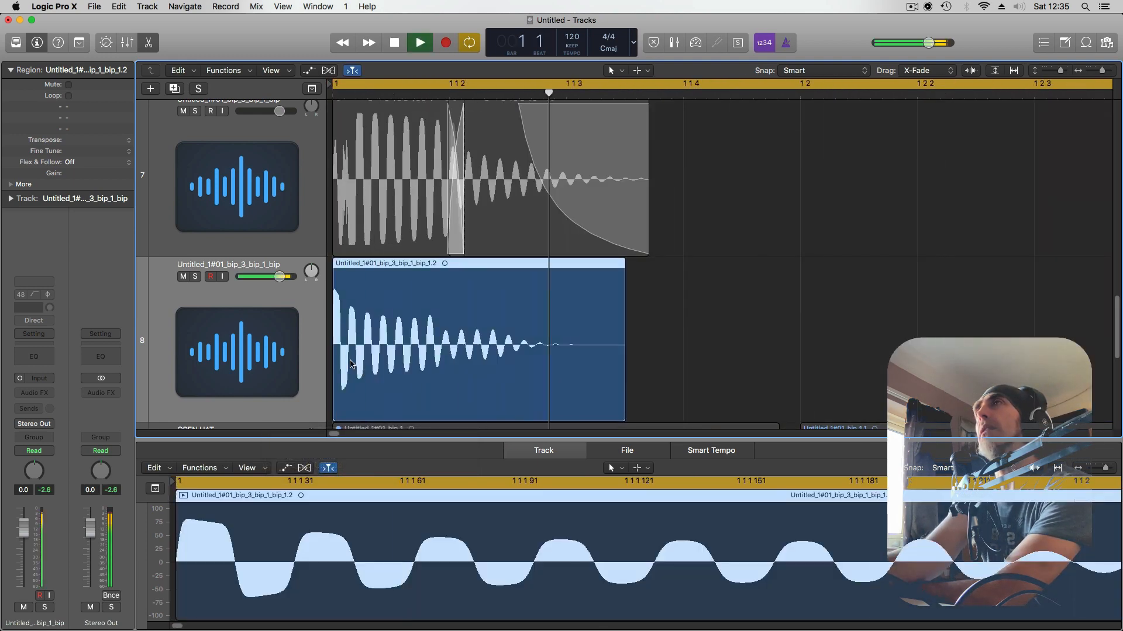
{"action": "key", "text": "space"}
Insert a kHs Transient Shaper on track 8 and play the kick through it
{"action": "left_click", "coordinate": [40, 394]}
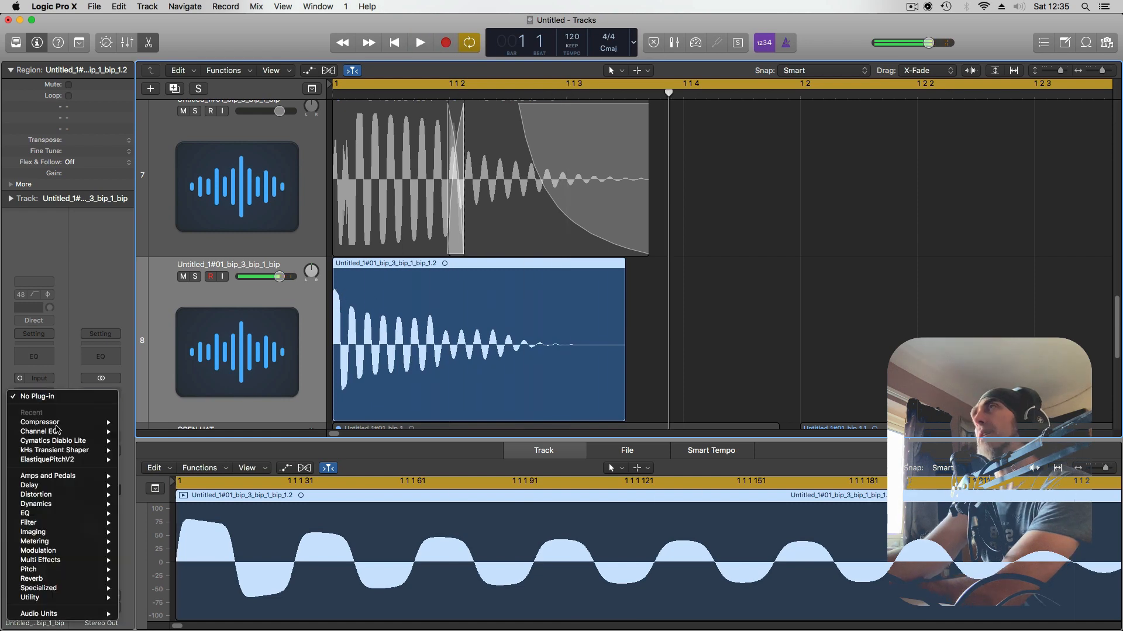
{"action": "left_click", "coordinate": [139, 451]}
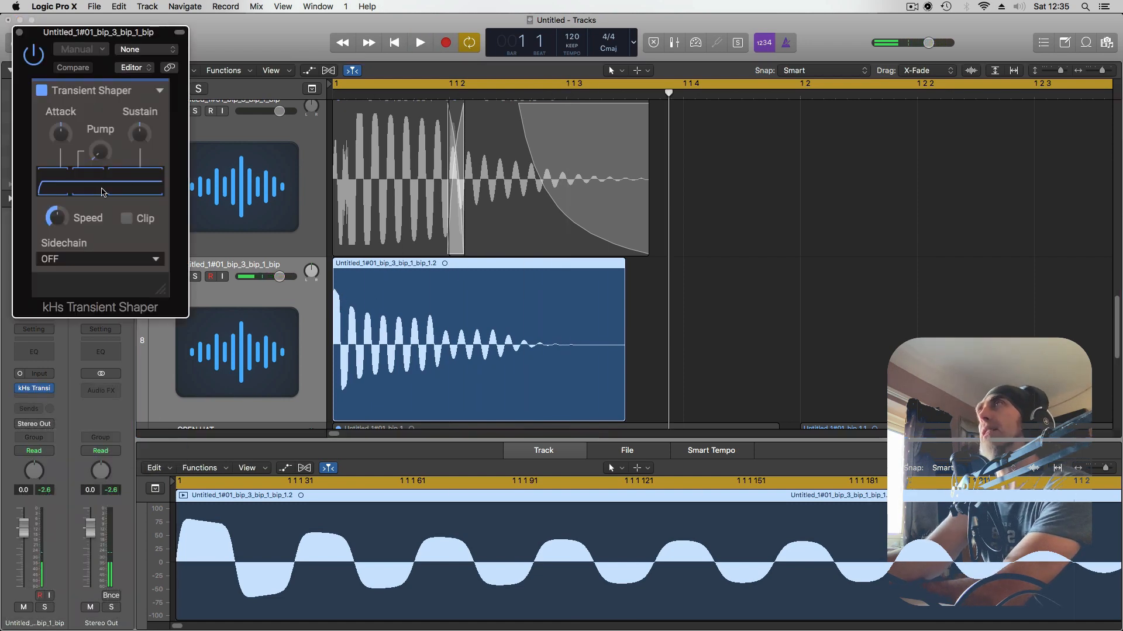
{"action": "key", "text": "space"}
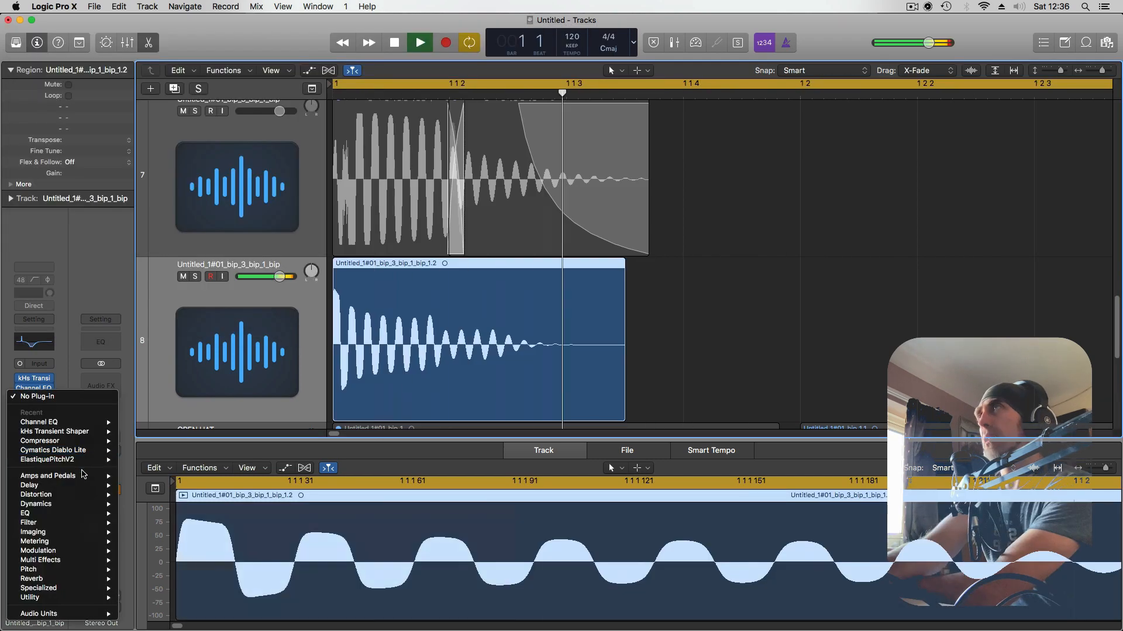
Insert a mono Cymatics Diablo Lite after the Channel EQ on track 8 and raise its Punch
{"action": "mouse_move", "coordinate": [93, 451]}
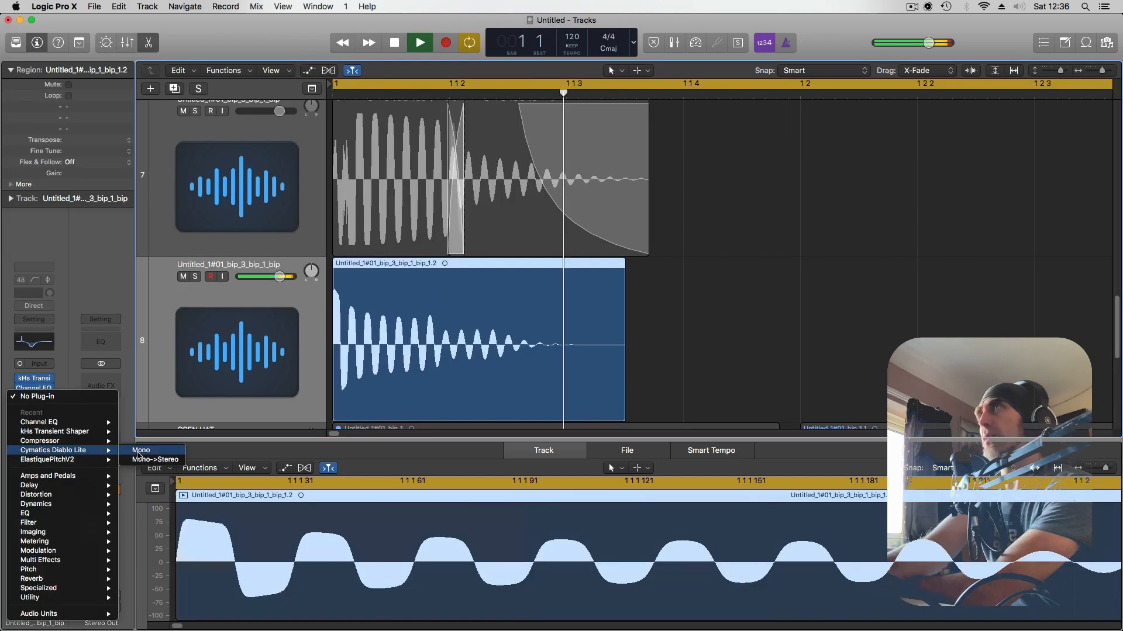
{"action": "left_click", "coordinate": [140, 452]}
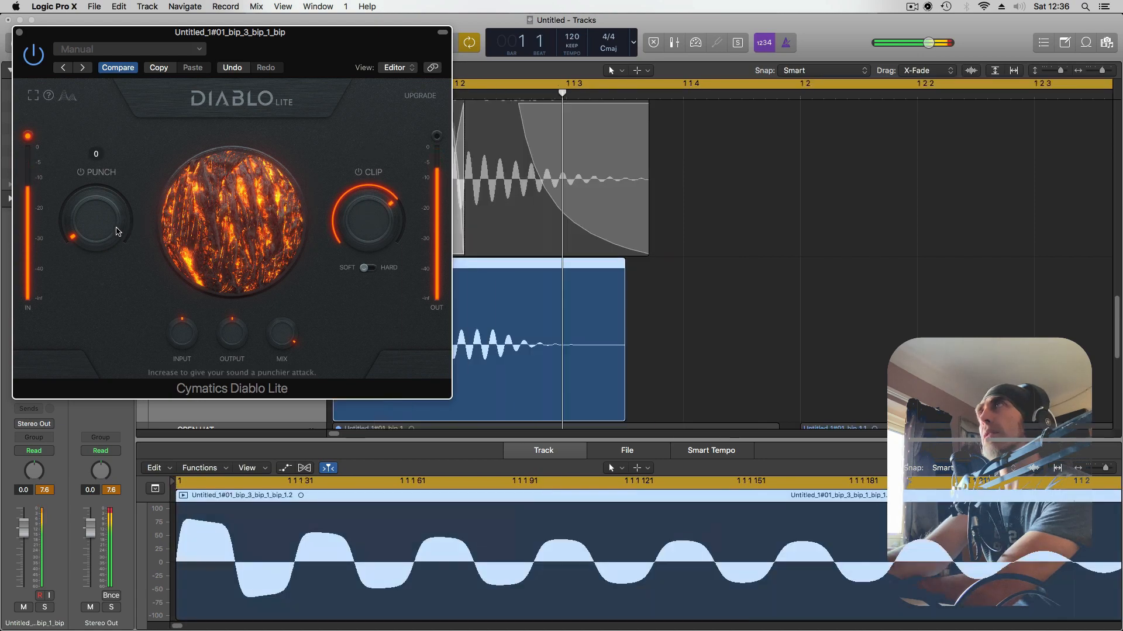
{"action": "left_click_drag", "start_coordinate": [95, 219], "coordinate": [95, 176]}
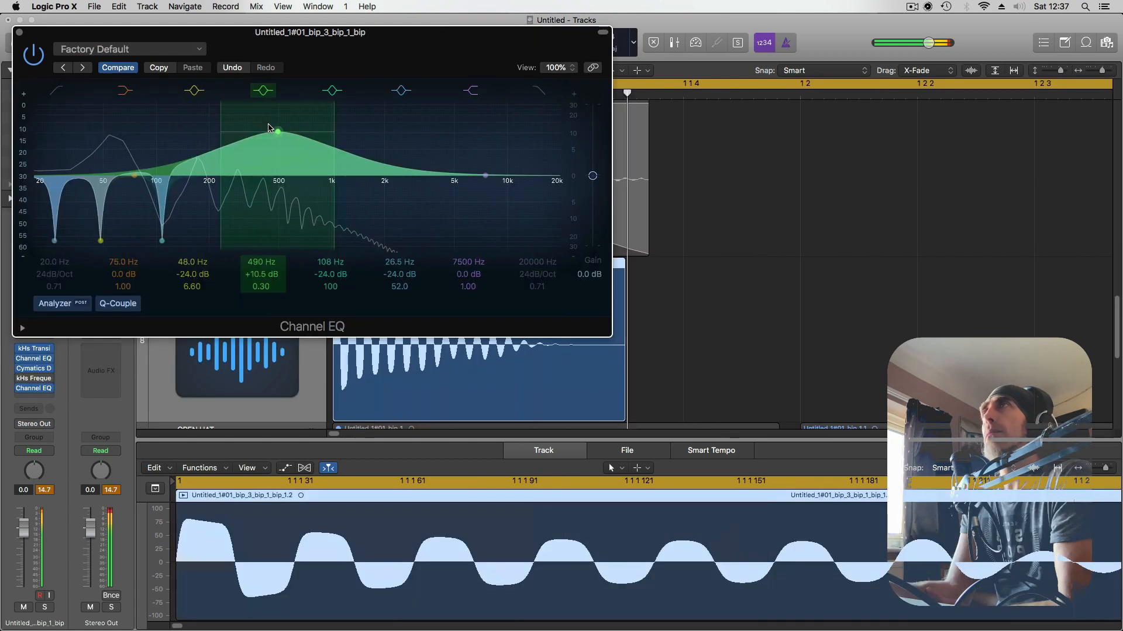
Set track 8's last Channel EQ to -8.5 dB at 305 Hz and a high shelf of -1.0 dB at 4650 Hz, and close it
{"action": "left_click_drag", "start_coordinate": [238, 135], "coordinate": [239, 141]}
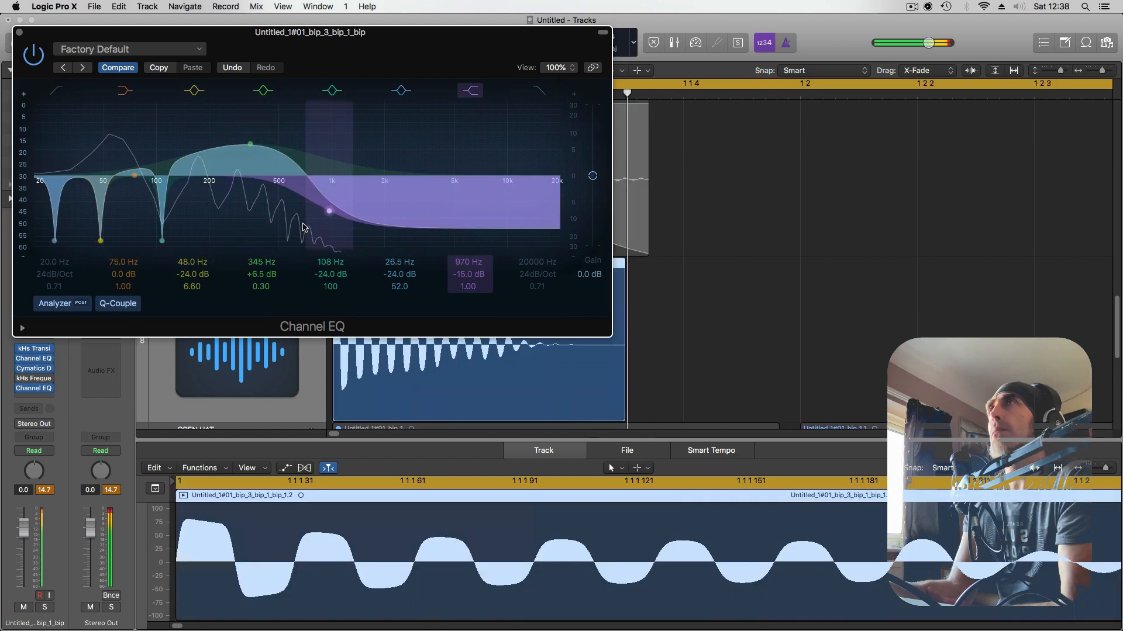
{"action": "left_click_drag", "start_coordinate": [305, 228], "coordinate": [428, 183]}
{"action": "left_click_drag", "start_coordinate": [229, 156], "coordinate": [215, 193]}
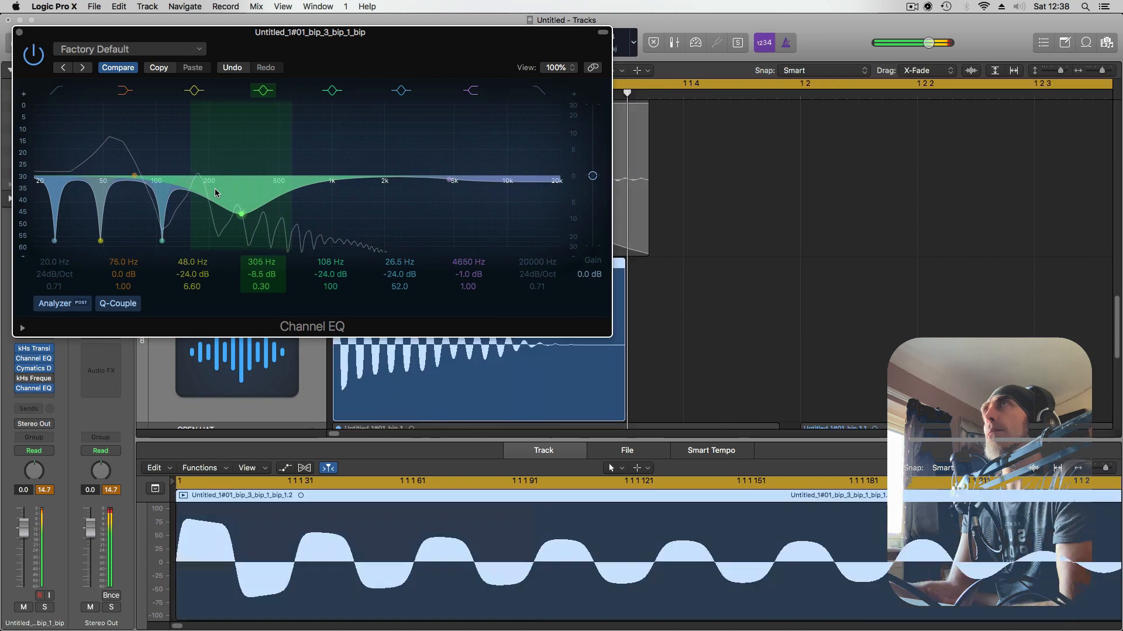
{"action": "left_click", "coordinate": [20, 33]}
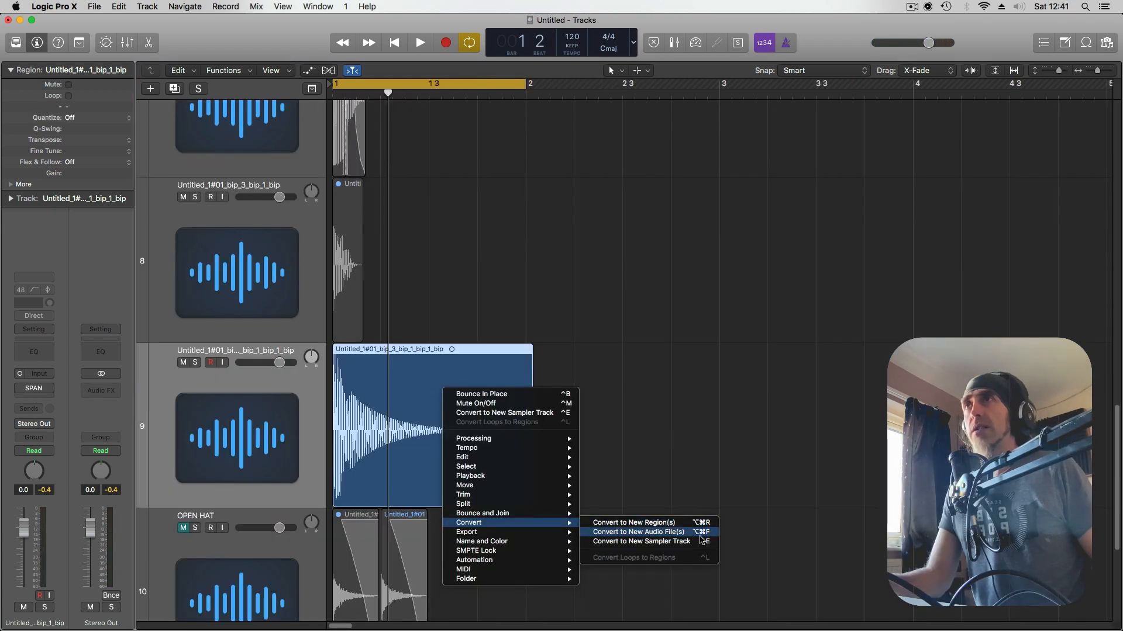
Convert the track 9 kick region to a new sampler track from regions, with the EXS instrument name White Nosie Round Sub
{"action": "left_click", "coordinate": [700, 543]}
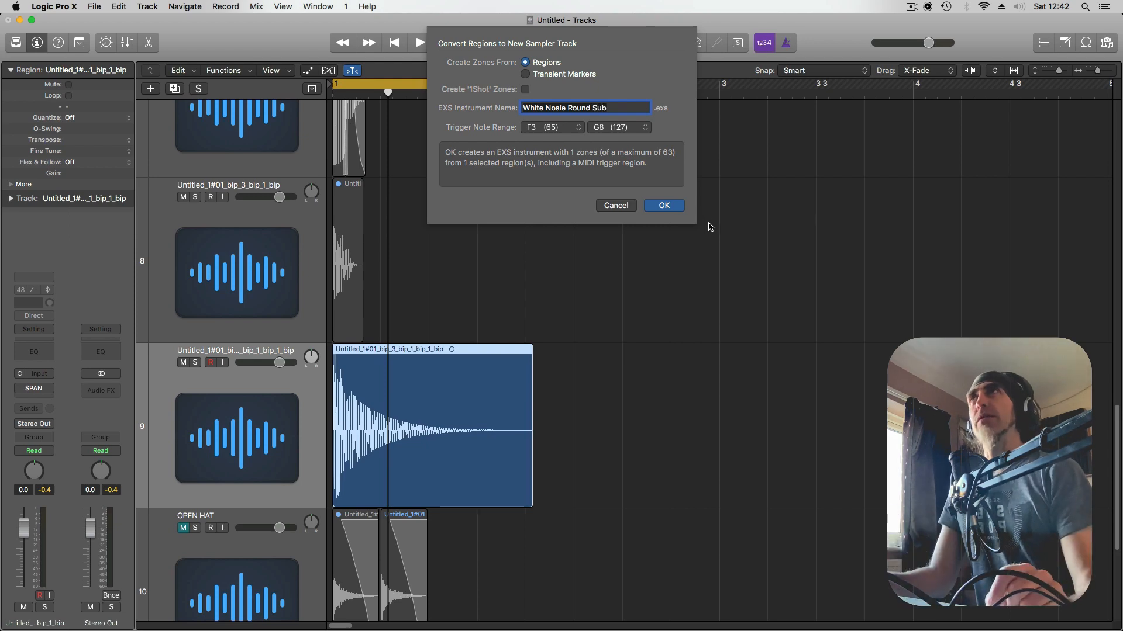
{"action": "key", "text": "Return"}
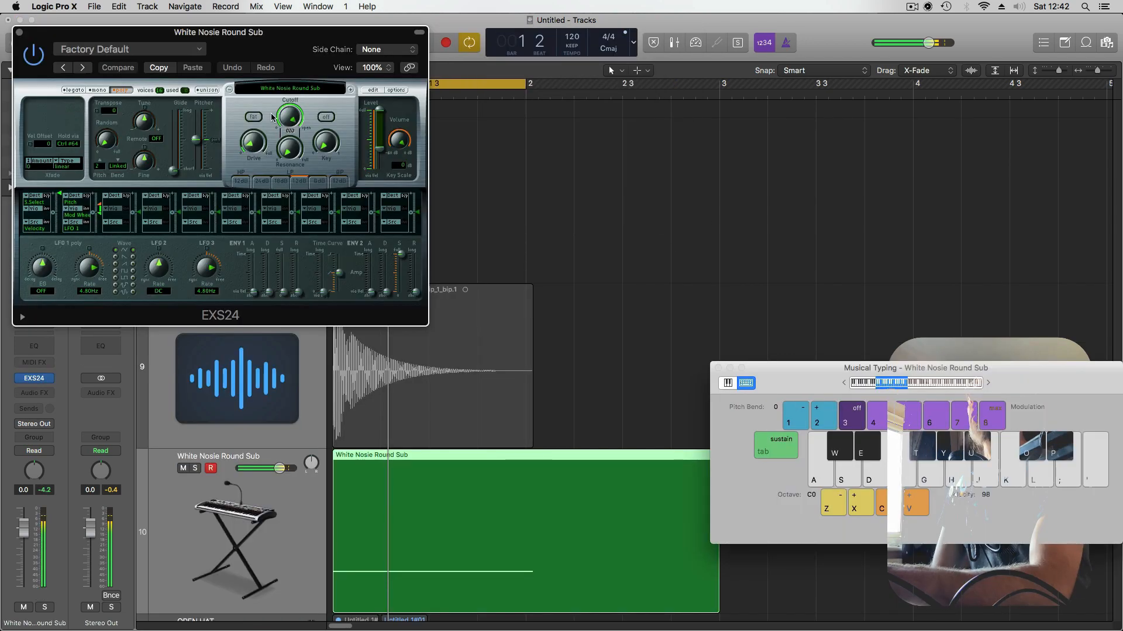
Extend the White Nosie Round Sub zone's key range upward from A0 in the EXS24 Instrument Editor, and mute the sampler track
{"action": "left_click", "coordinate": [372, 90]}
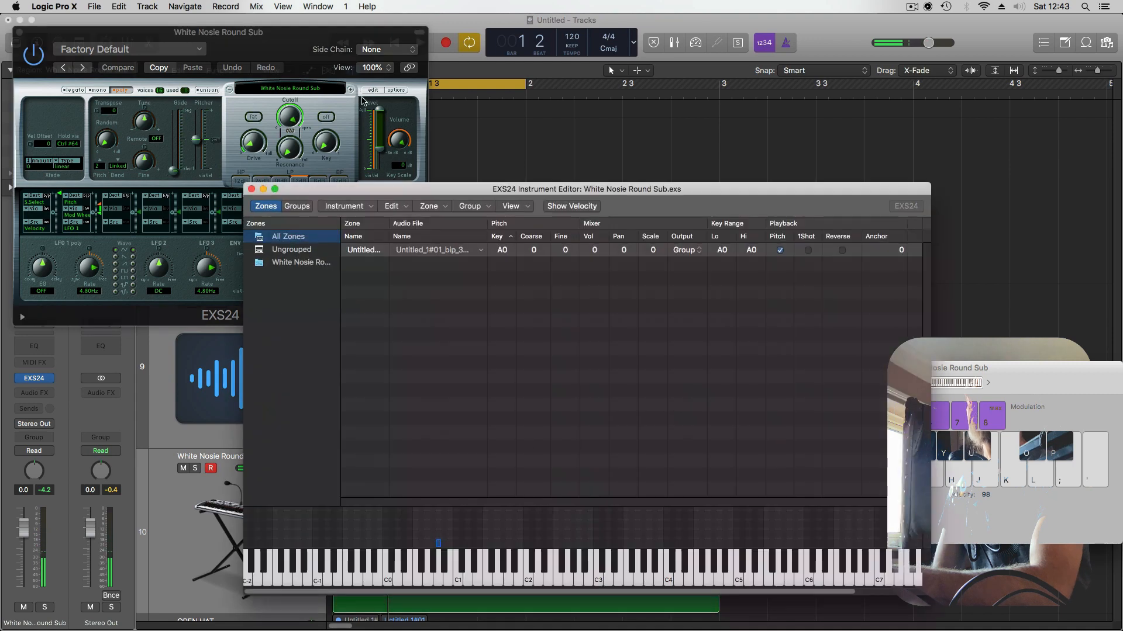
{"action": "left_click_drag", "start_coordinate": [440, 542], "coordinate": [761, 531]}
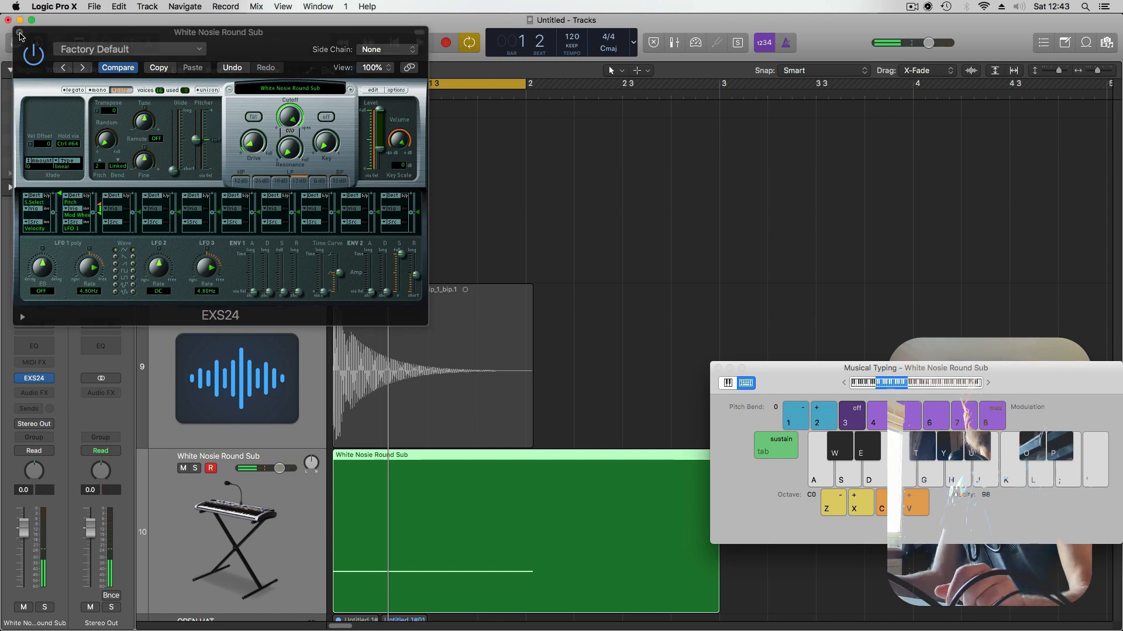
{"action": "left_click", "coordinate": [20, 33]}
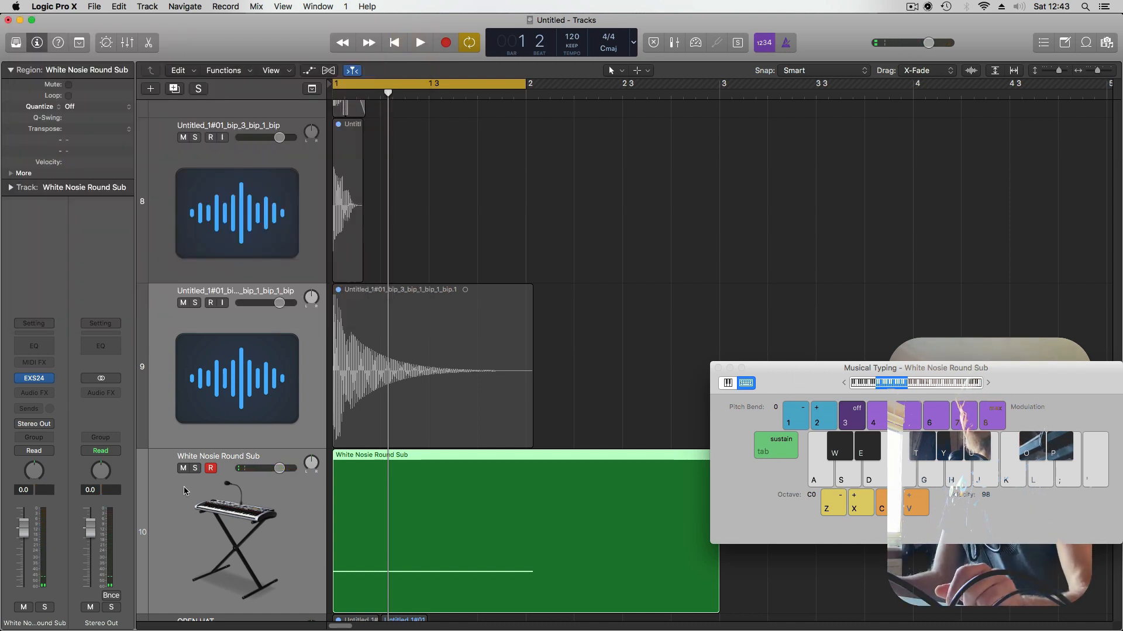
{"action": "left_click", "coordinate": [183, 468]}
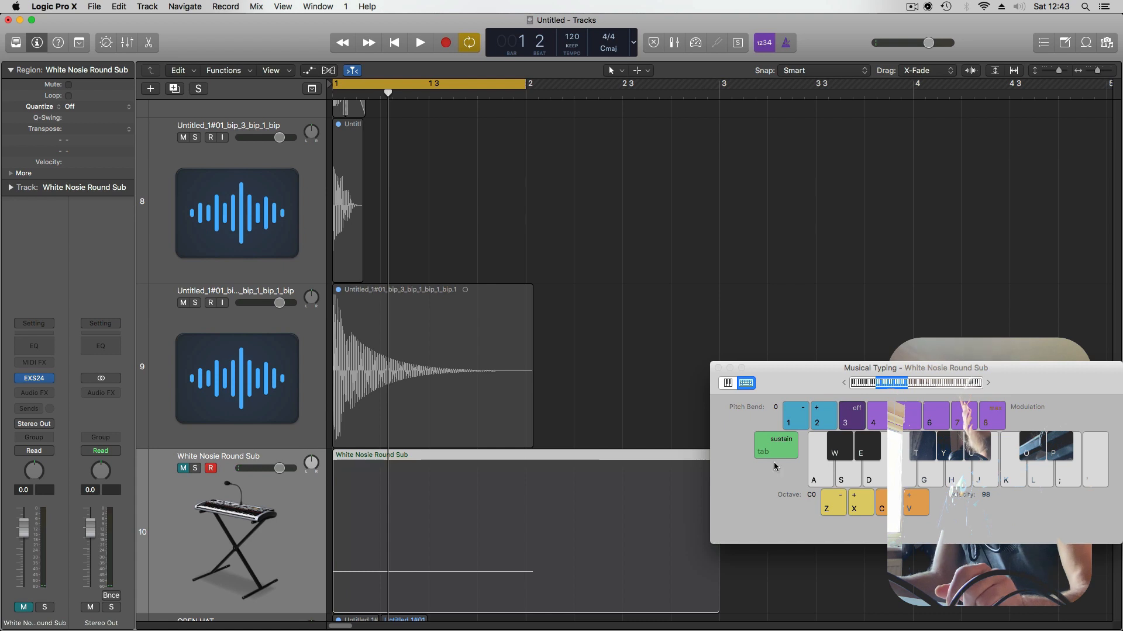
Close the Musical Typing keyboard and solo track 2 with the bounced noise region
{"action": "left_click", "coordinate": [718, 368]}
{"action": "left_click", "coordinate": [221, 321]}
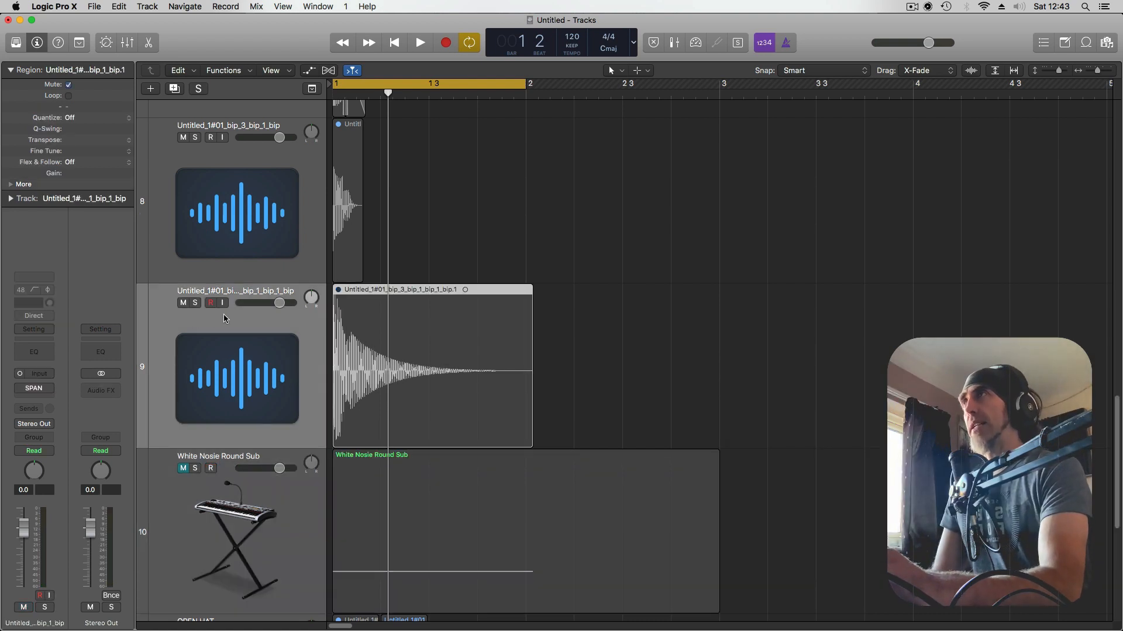
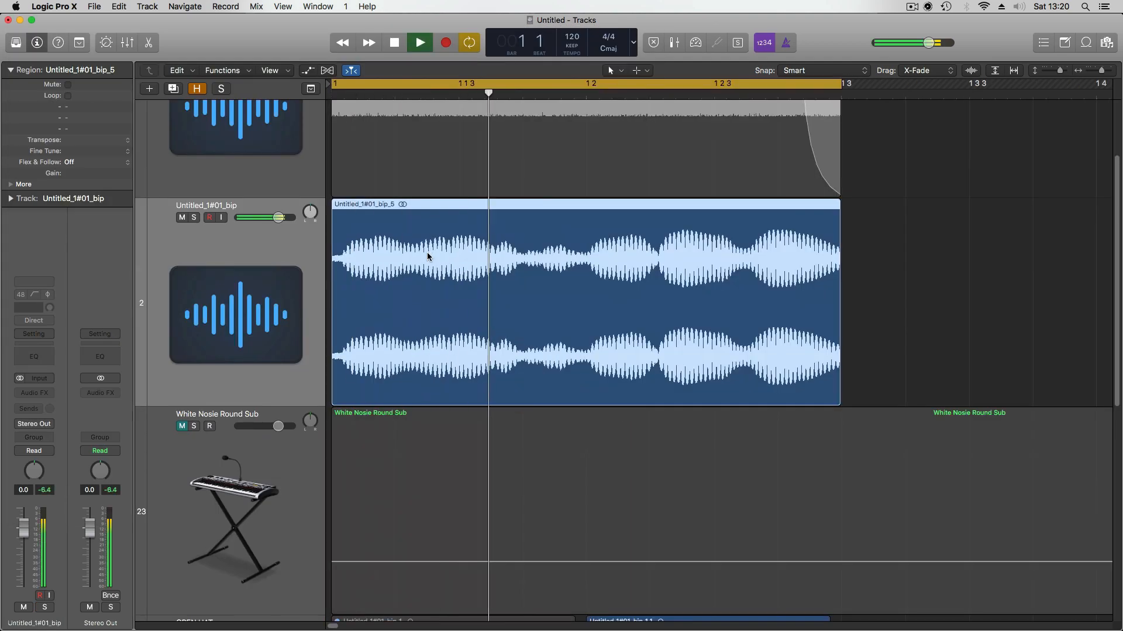
{"action": "left_click", "coordinate": [196, 221]}
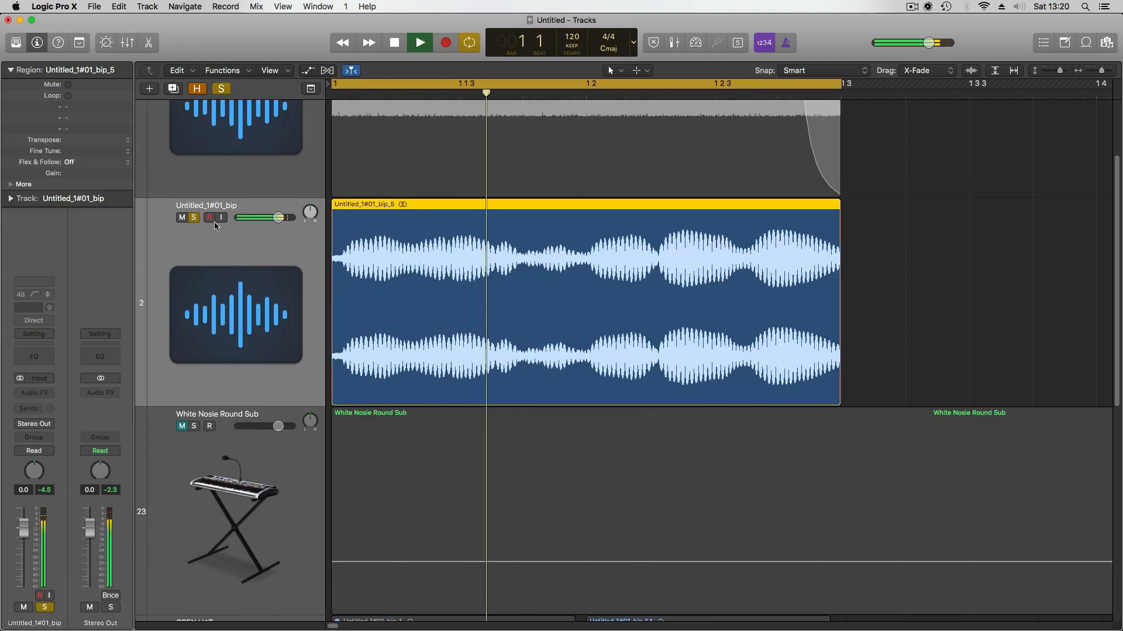
Lengthen the bounced noise region on track 2 past 1 3 and marquee-select its tail
{"action": "left_click_drag", "start_coordinate": [836, 397], "coordinate": [955, 388]}
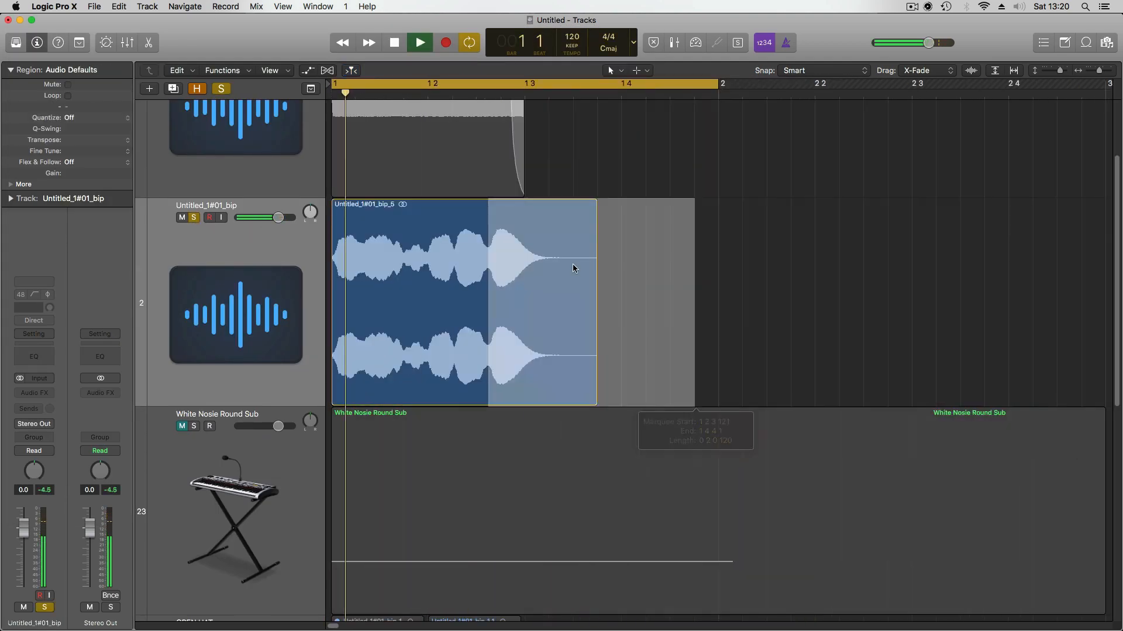
{"action": "left_click_drag", "start_coordinate": [572, 268], "coordinate": [804, 275]}
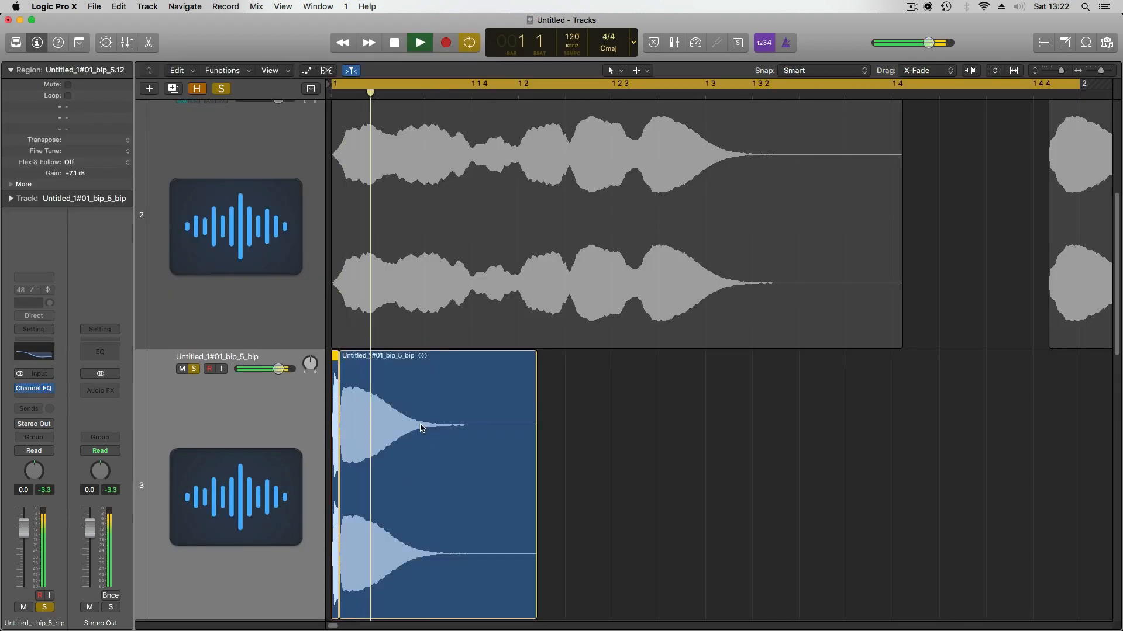
Adjust the mids in the bounced kick's Channel EQ and close its Vintage VCA Compressor
{"action": "left_click_drag", "start_coordinate": [653, 442], "coordinate": [305, 444]}
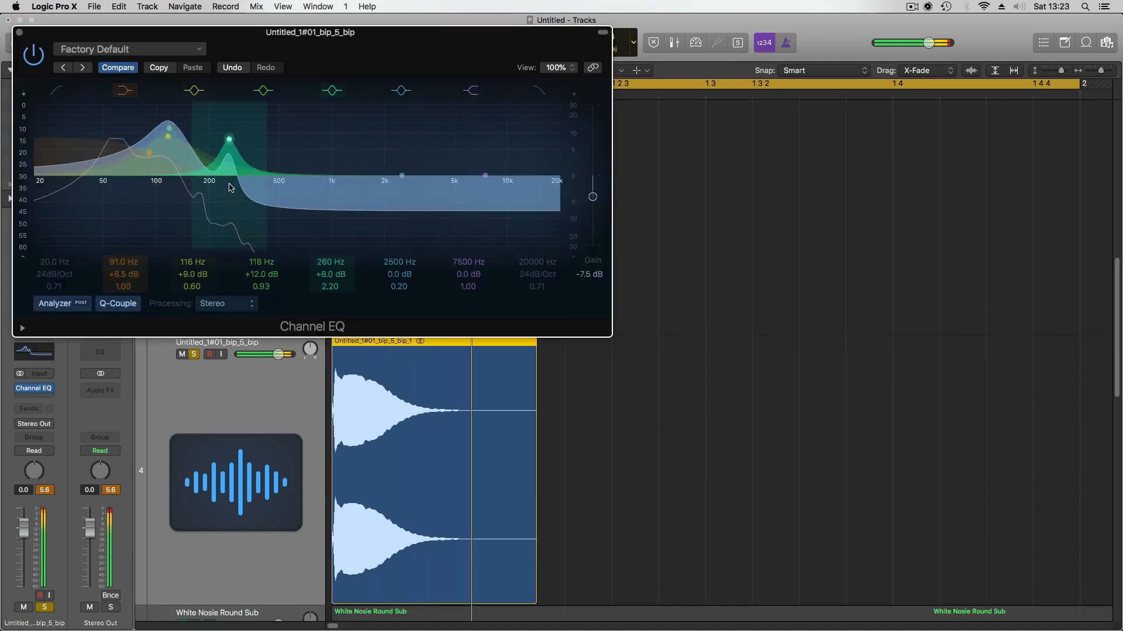
{"action": "left_click_drag", "start_coordinate": [371, 183], "coordinate": [316, 227]}
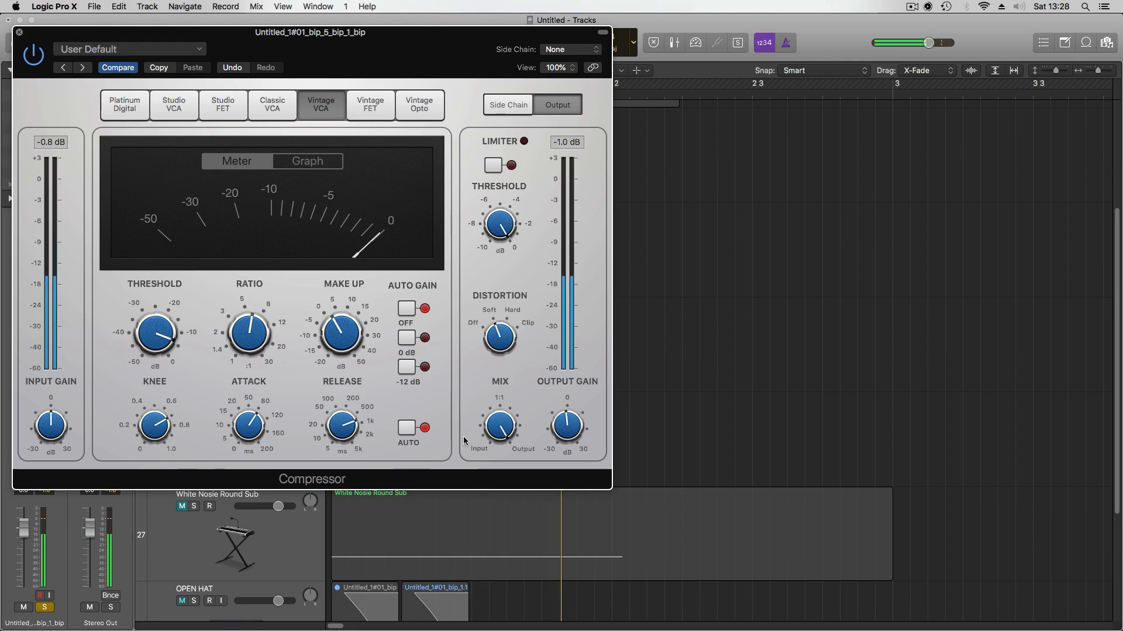
{"action": "key", "text": "super+w"}
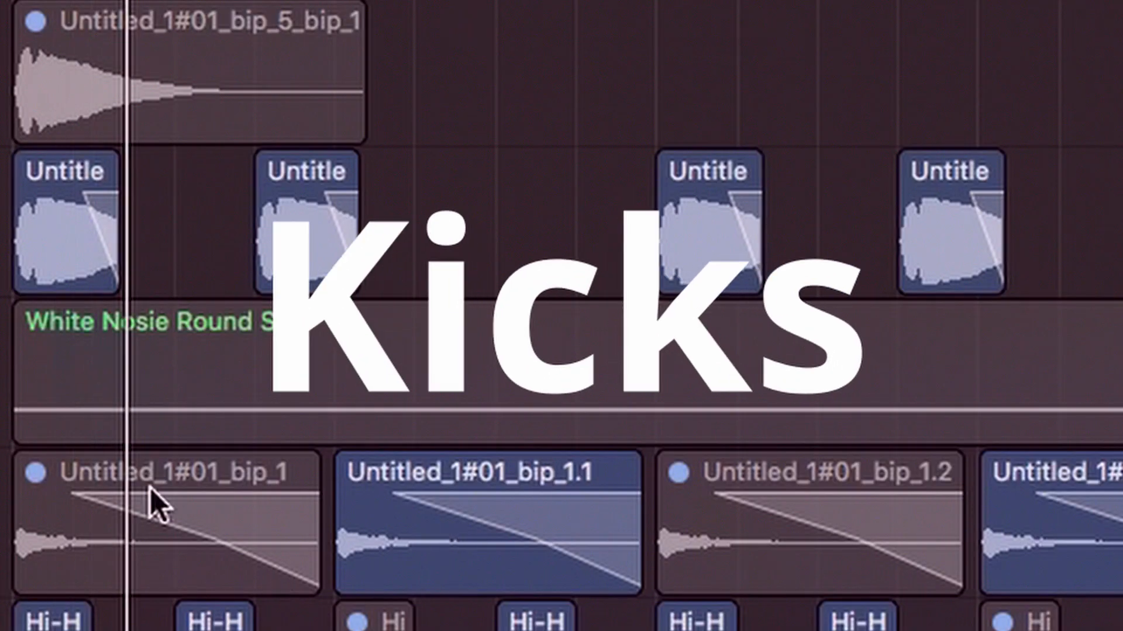
Unmute and solo the White Nosie Round Sub track
{"action": "scroll", "coordinate": [266, 556], "scroll_direction": "down", "scroll_amount": 2}
{"action": "key", "text": "m"}
{"action": "left_click", "coordinate": [159, 394]}
{"action": "key", "text": "s"}
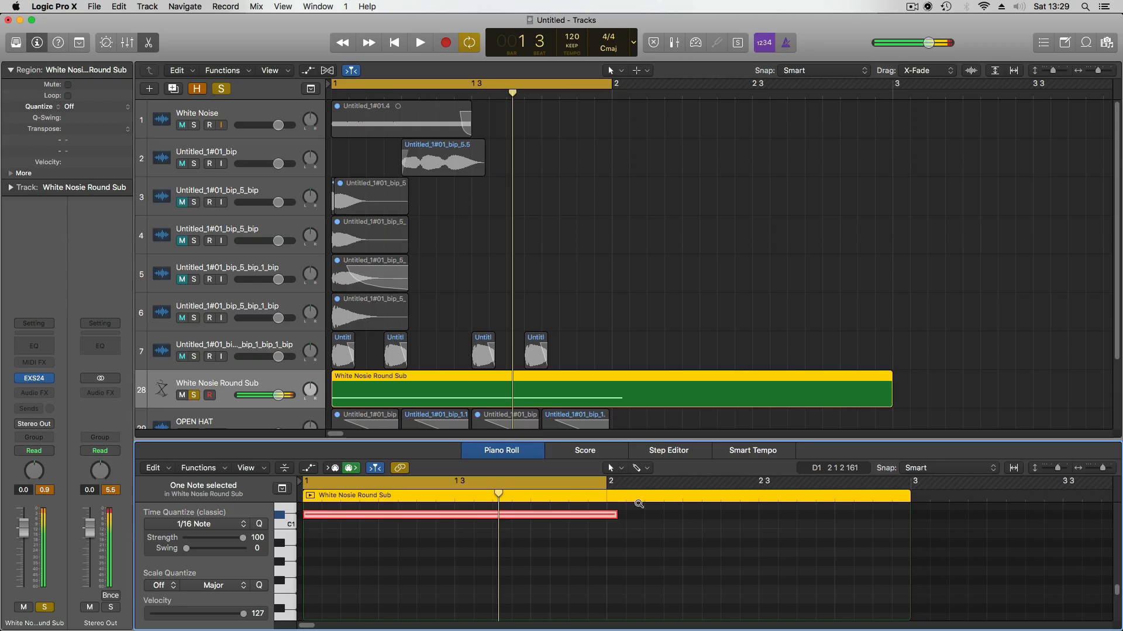
Transpose the sub note down to A0, shorten it to 0 0 2 0, and add a second equal note after it
{"action": "key", "text": "alt+Down"}
{"action": "key", "text": "alt+Down"}
{"action": "key", "text": "alt+Down"}
{"action": "key", "text": "alt+Down"}
{"action": "scroll", "coordinate": [638, 504], "scroll_direction": "down", "scroll_amount": 2}
{"action": "left_click_drag", "start_coordinate": [524, 552], "coordinate": [330, 578]}
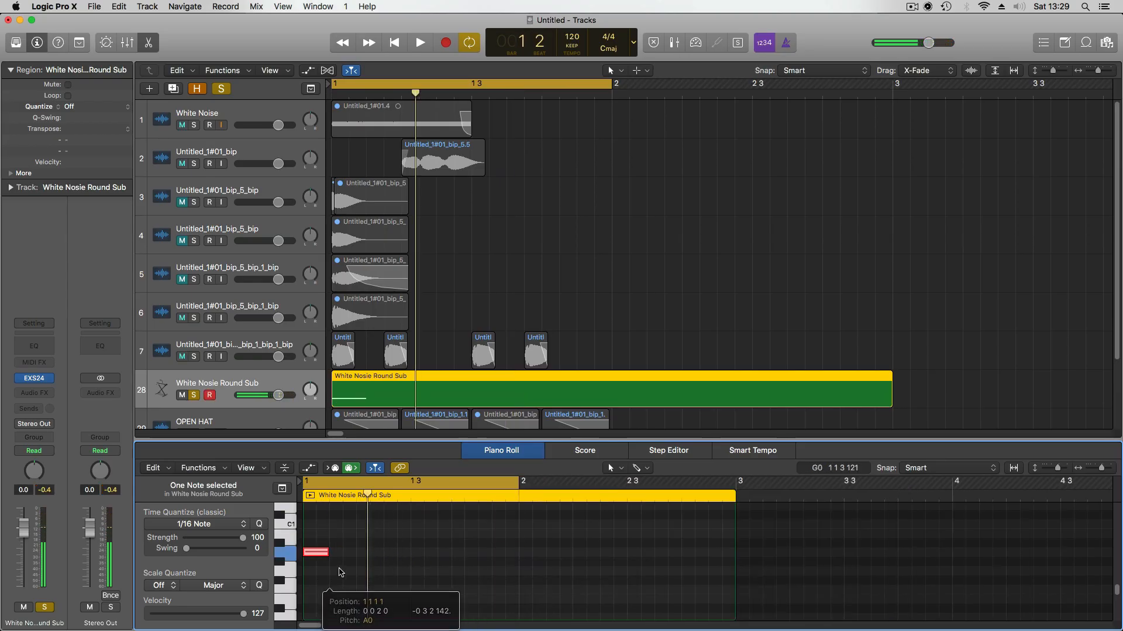
{"action": "left_click", "coordinate": [347, 552], "text": "super"}
{"action": "key", "text": "space"}
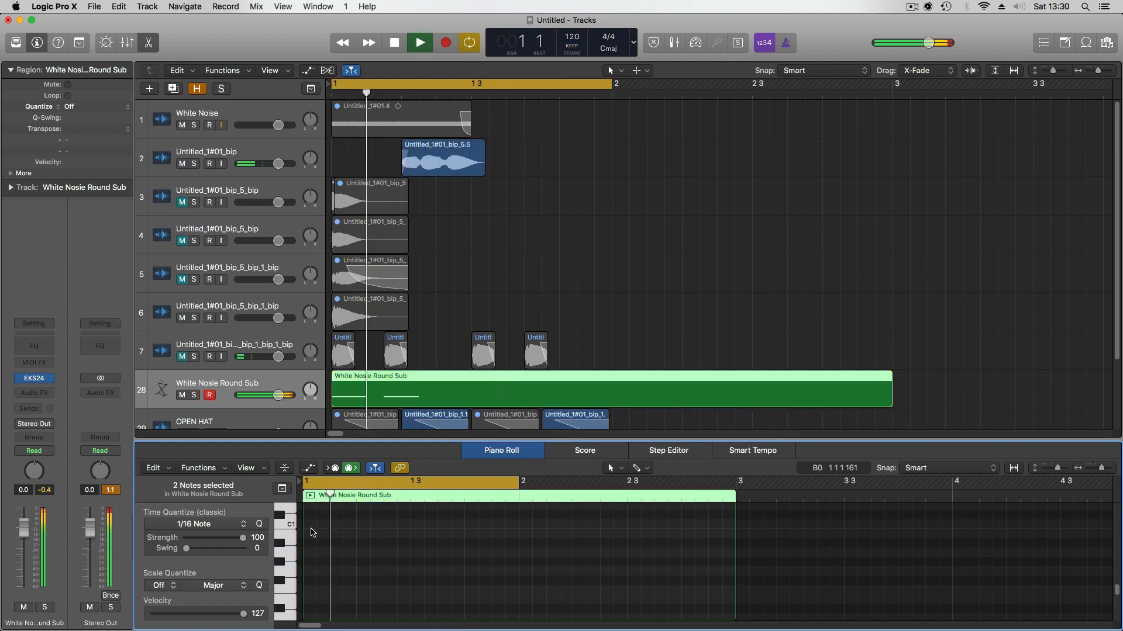
Lower the second sub note to G#1 and move the White Nosie Round Sub region to position 1 1 2 1
{"action": "key", "text": "space"}
{"action": "scroll", "coordinate": [336, 531], "scroll_direction": "down", "scroll_amount": 5}
{"action": "left_click_drag", "start_coordinate": [337, 529], "coordinate": [340, 535]}
{"action": "key", "text": "space"}
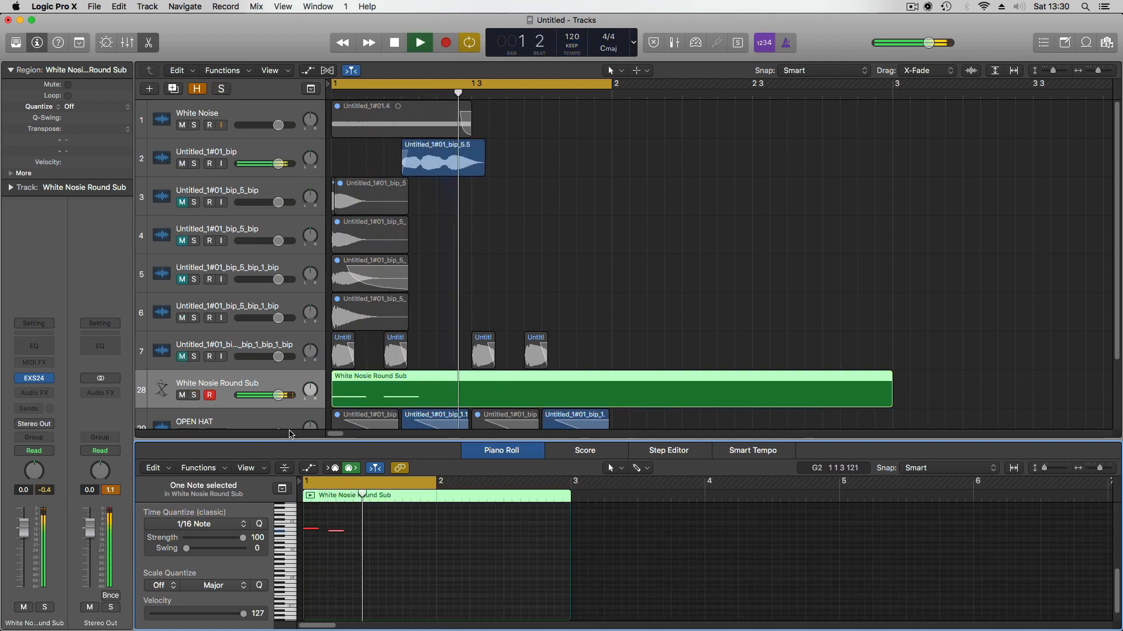
{"action": "key", "text": "space"}
{"action": "mouse_move", "coordinate": [392, 342]}
{"action": "left_mouse_down"}
{"action": "mouse_move", "coordinate": [415, 343]}
{"action": "mouse_move", "coordinate": [404, 342]}
{"action": "left_mouse_up"}
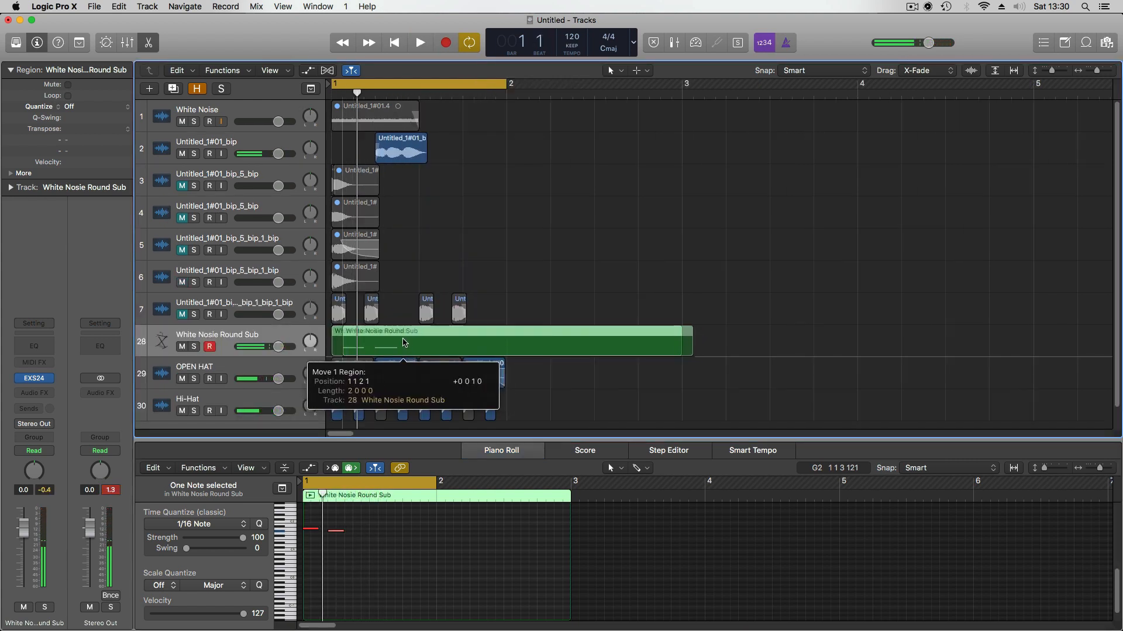
{"action": "key", "text": "space"}
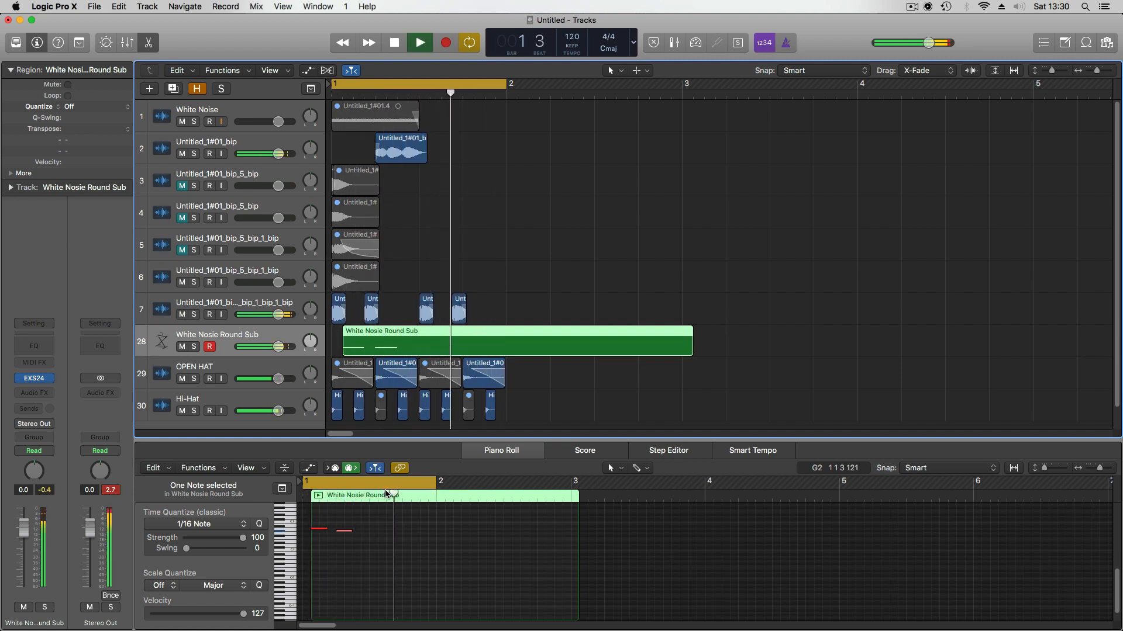
Add three A0 notes in the second half of bar 1 of the sub region, making the last two shorter
{"action": "left_click", "coordinate": [395, 559], "text": "super"}
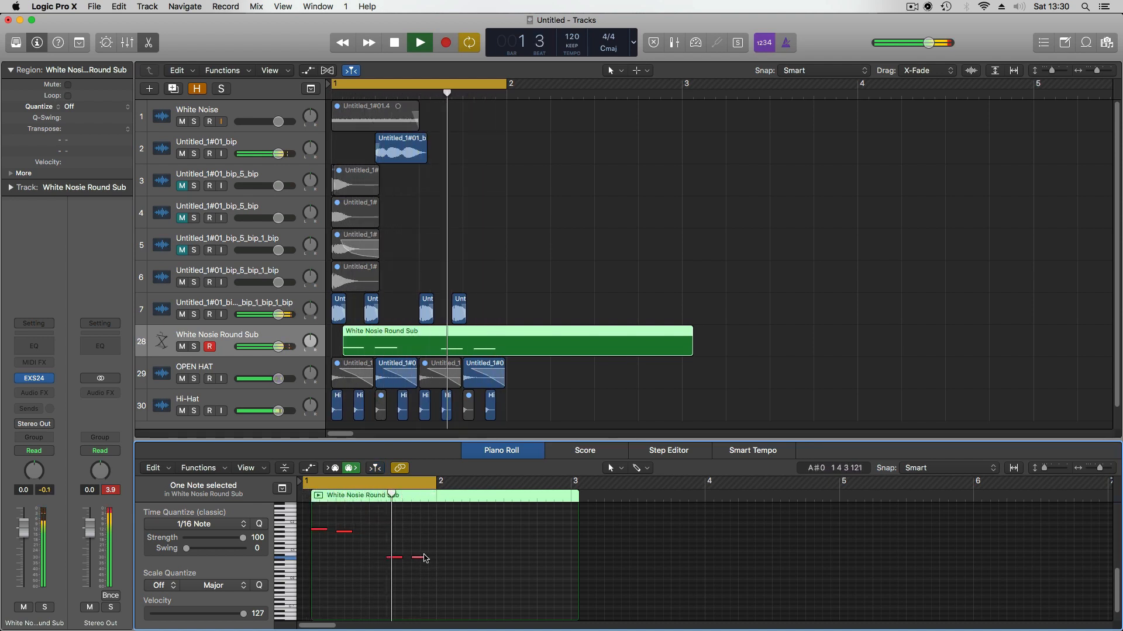
{"action": "left_click_drag", "start_coordinate": [424, 557], "coordinate": [420, 558]}
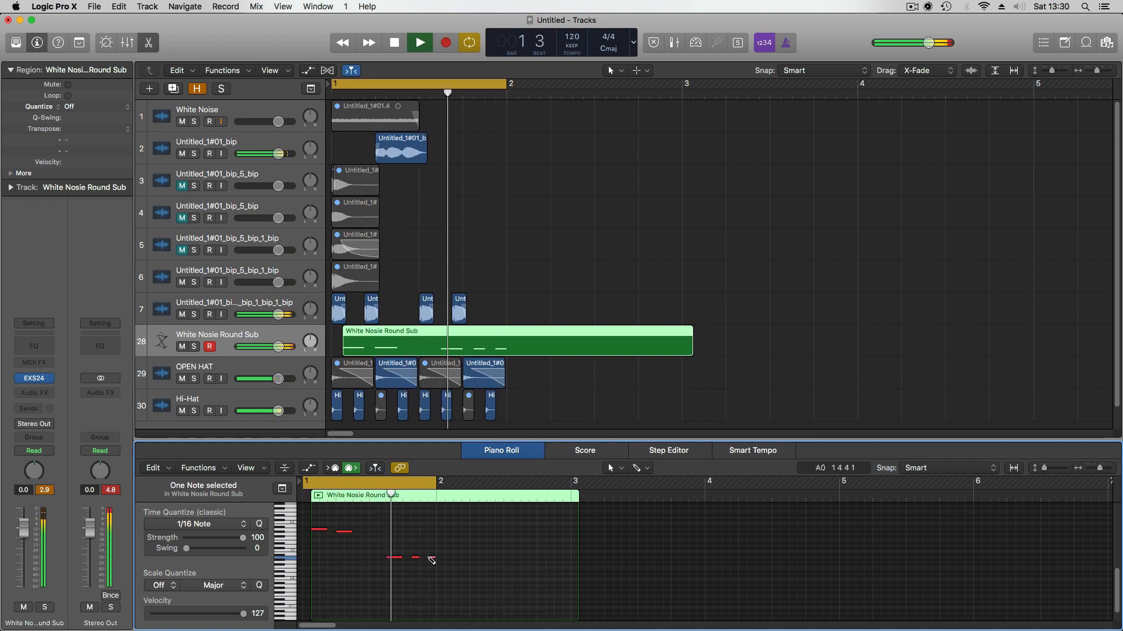
{"action": "key", "text": "super+Left"}
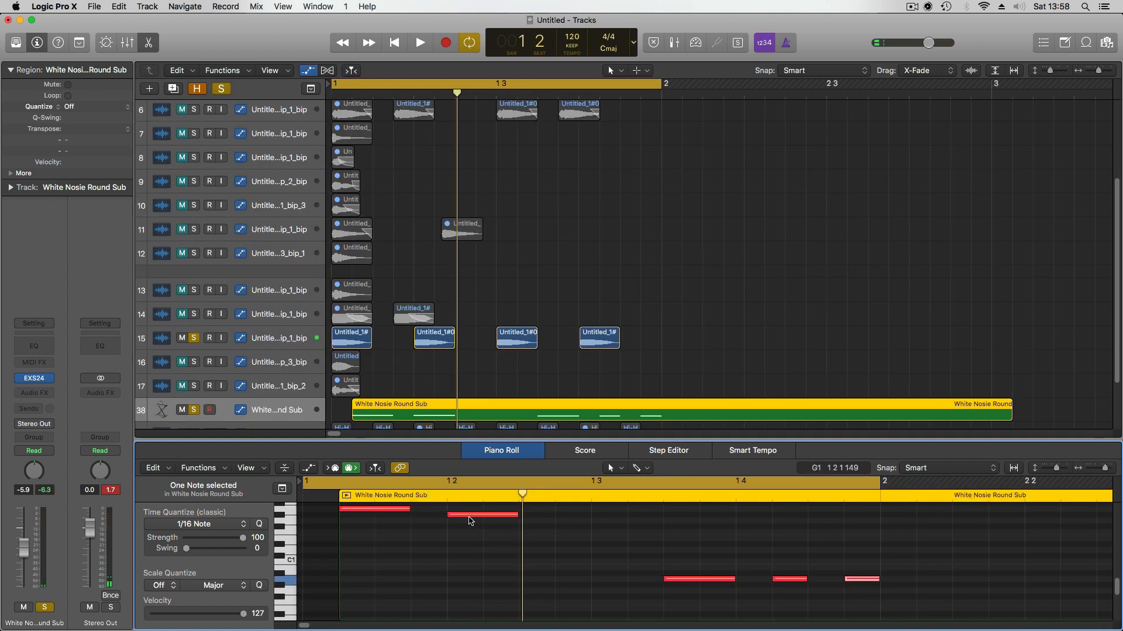
Move the G#1 sub note half a beat later and duplicate the opening A1 note one sixteenth later
{"action": "left_click_drag", "start_coordinate": [469, 517], "coordinate": [537, 519]}
{"action": "key", "text": "space"}
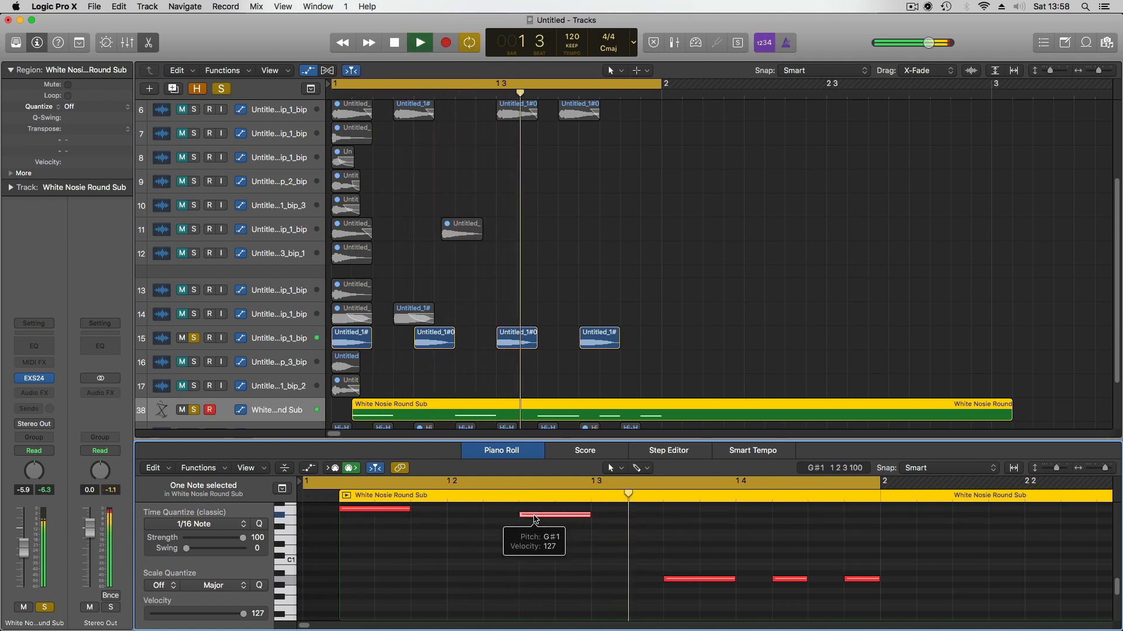
{"action": "left_click_drag", "start_coordinate": [385, 510], "coordinate": [421, 513]}
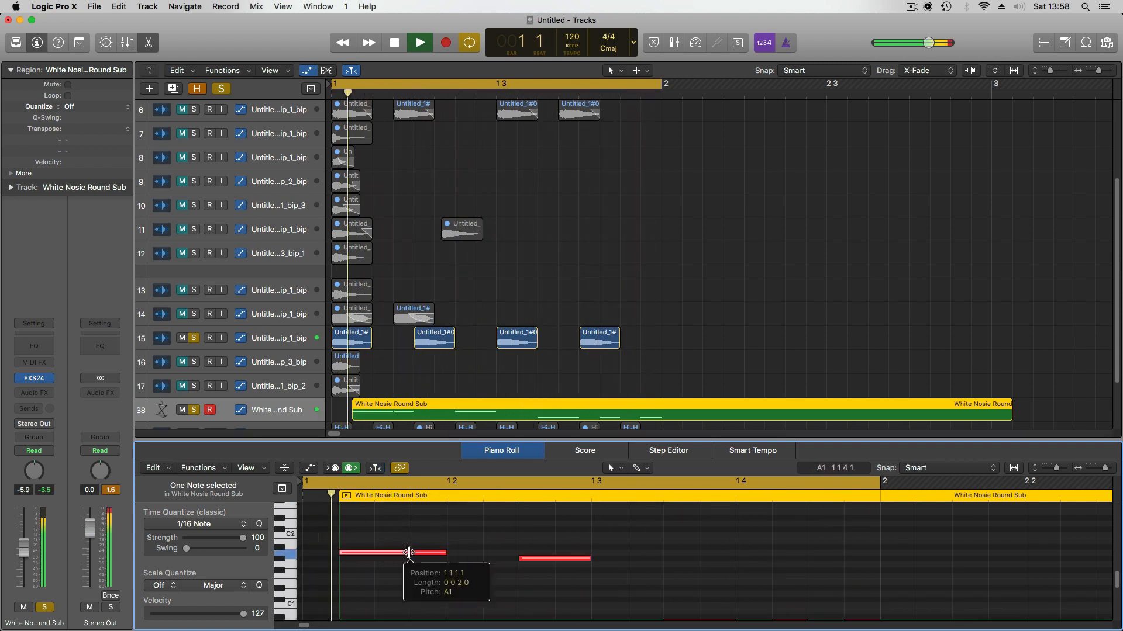
Shorten the first sub note and raise it an octave to A2
{"action": "left_click_drag", "start_coordinate": [409, 553], "coordinate": [365, 556]}
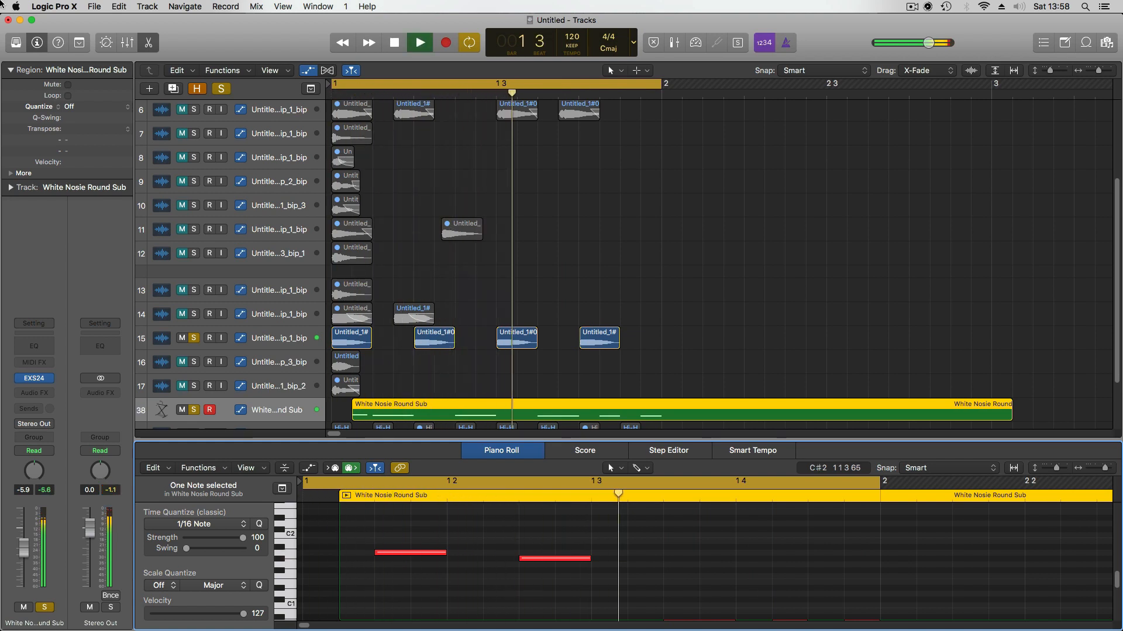
{"action": "scroll", "coordinate": [415, 550], "scroll_direction": "up", "scroll_amount": 5}
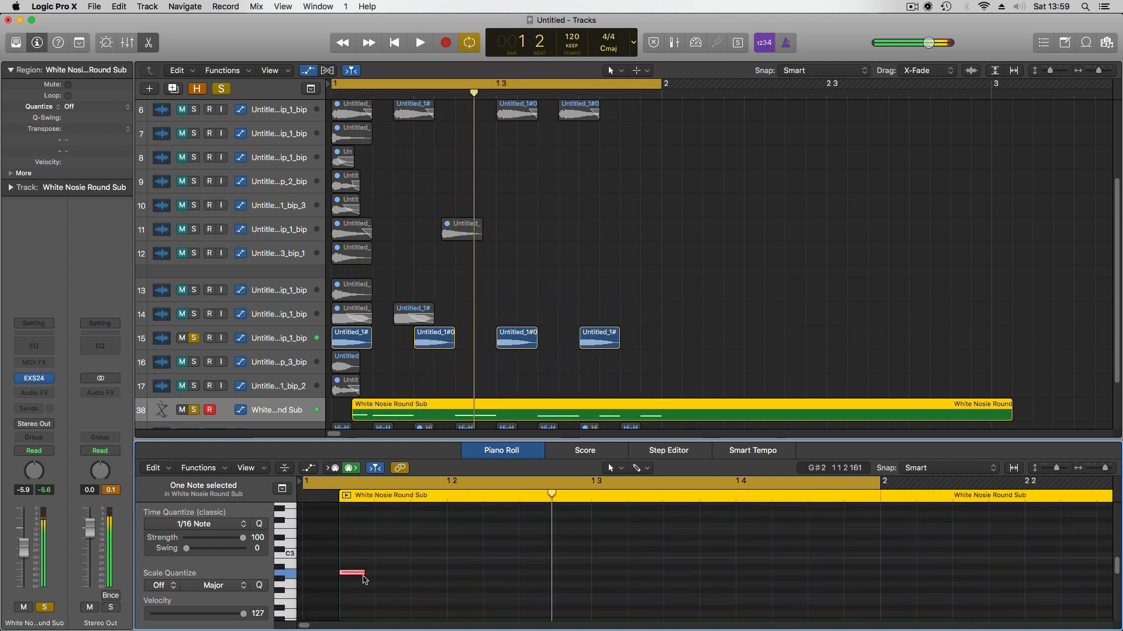
{"action": "left_click_drag", "start_coordinate": [359, 575], "coordinate": [359, 571]}
Play the loop and add the OPEN HAT track to the soloed tracks
{"action": "key", "text": "space"}
{"action": "scroll", "coordinate": [359, 571], "scroll_direction": "down", "scroll_amount": 5}
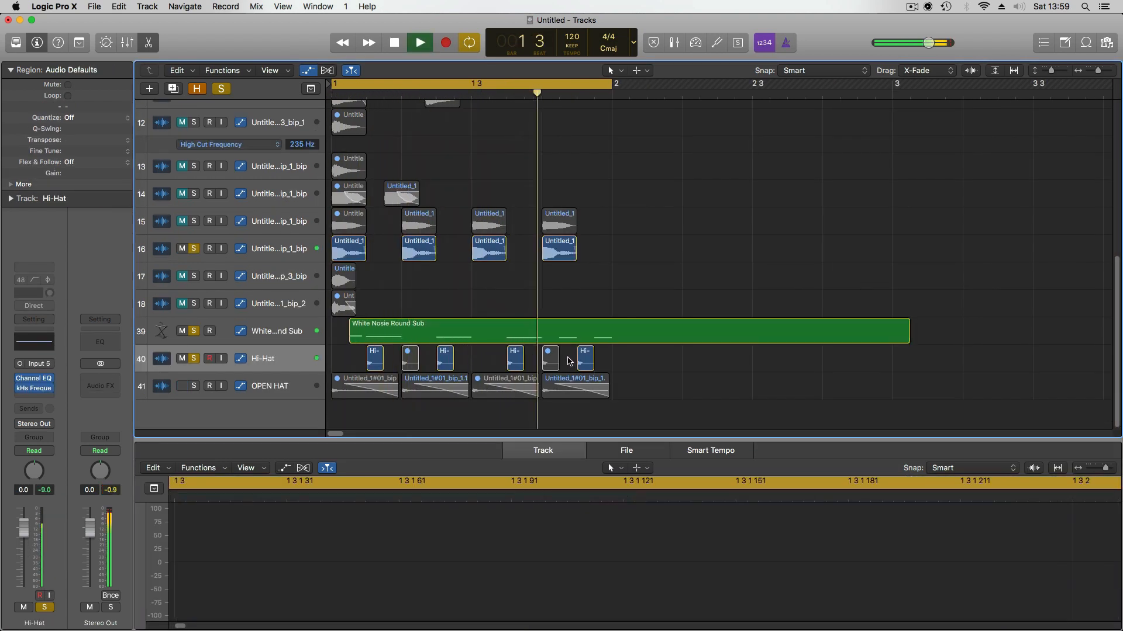
{"action": "left_click", "coordinate": [194, 386]}
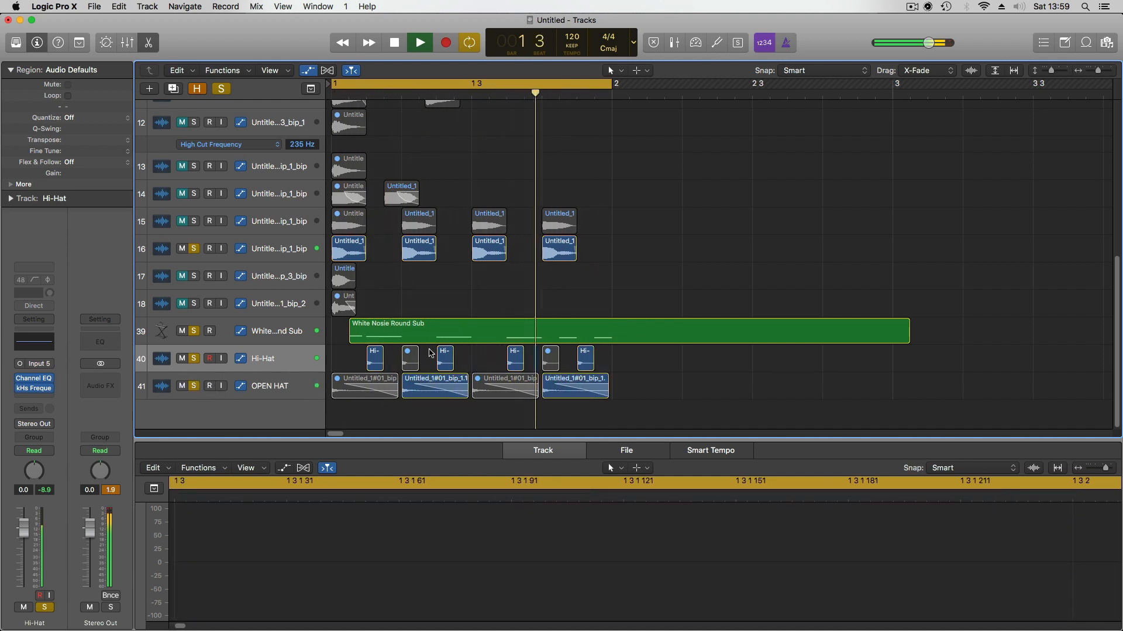
Set the Transpose of the second region on track 14 to +35 and audition it
{"action": "scroll", "coordinate": [423, 347], "scroll_direction": "down", "scroll_amount": 4}
{"action": "scroll", "coordinate": [424, 348], "scroll_direction": "down", "scroll_amount": 5}
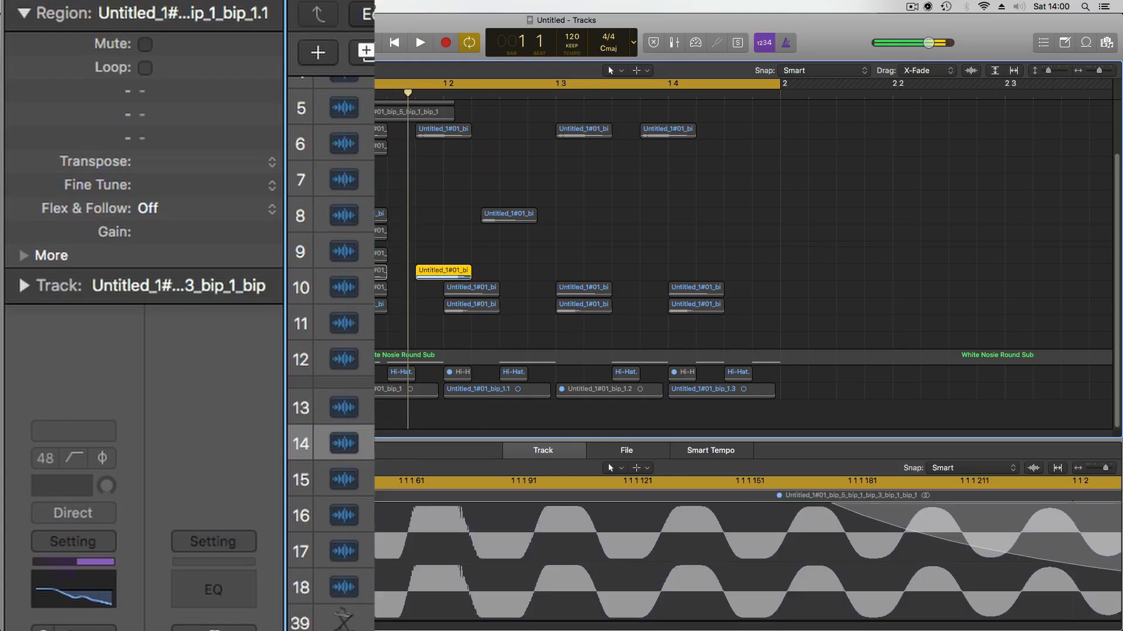
{"action": "mouse_move", "coordinate": [173, 158]}
{"action": "left_mouse_down"}
{"action": "mouse_move", "coordinate": [168, 210]}
{"action": "mouse_move", "coordinate": [178, 149]}
{"action": "left_mouse_up"}
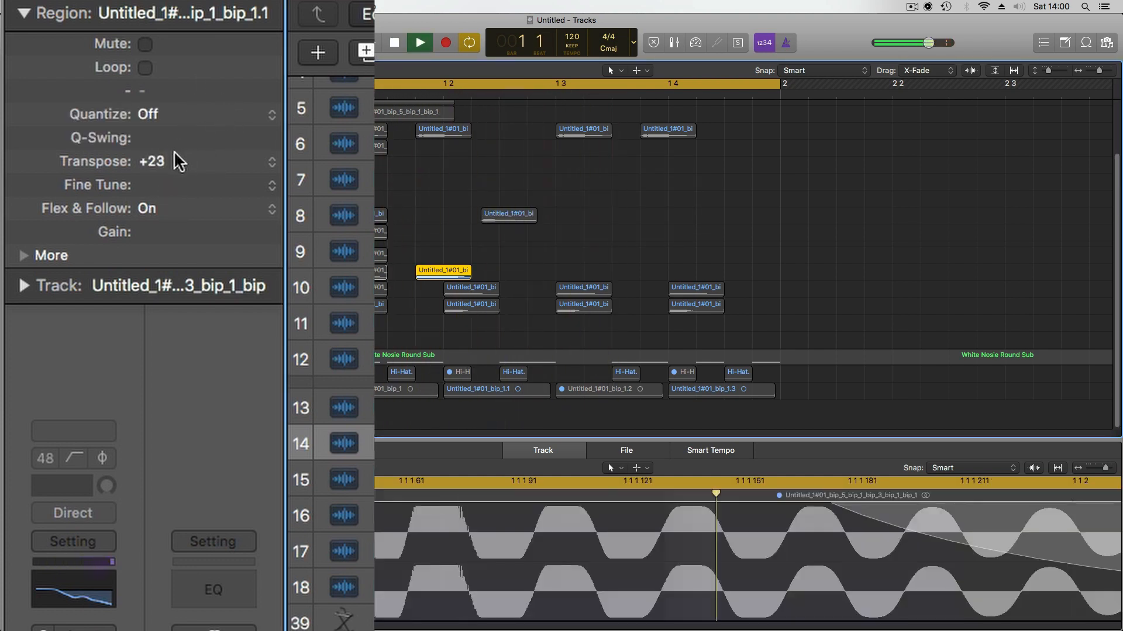
{"action": "key", "text": "space"}
{"action": "key", "text": "space"}
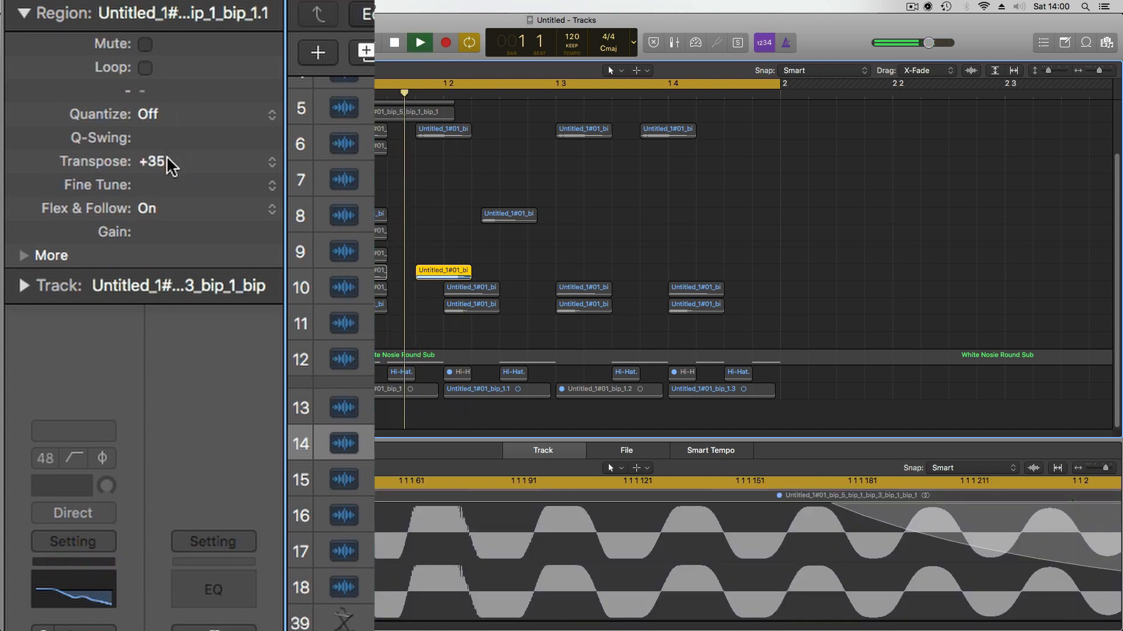
Bounce the transposed track 14 region in place to a new track
{"action": "key", "text": "space"}
{"action": "left_click_drag", "start_coordinate": [442, 243], "coordinate": [443, 271]}
{"action": "key", "text": "ctrl+b"}
{"action": "key", "text": "Return"}
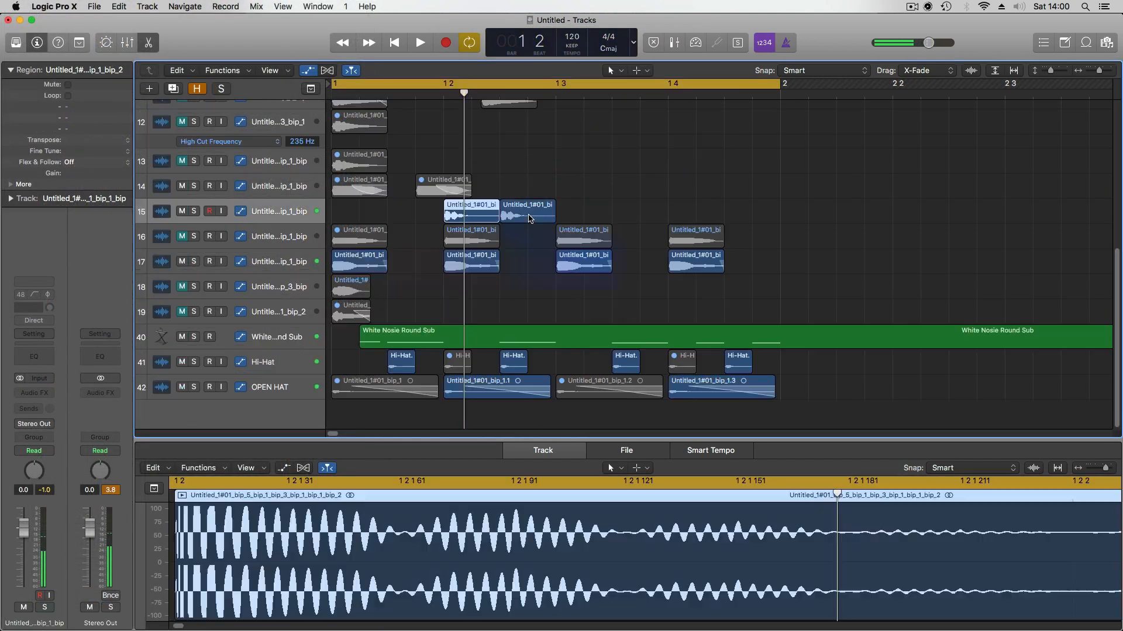
Copy the bounced track 15 region to 1 4, close its Channel EQ window and shorten the region at 1 2
{"action": "left_click_drag", "start_coordinate": [531, 218], "coordinate": [692, 214]}
{"action": "key", "text": "space"}
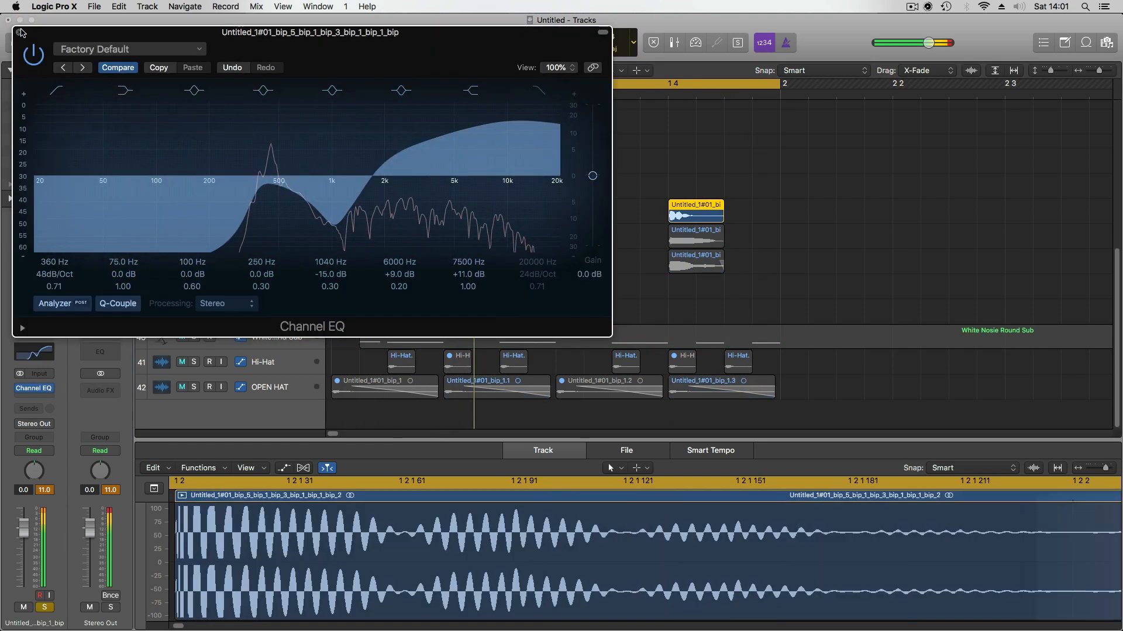
{"action": "left_click", "coordinate": [19, 32]}
{"action": "left_click_drag", "start_coordinate": [496, 218], "coordinate": [462, 219]}
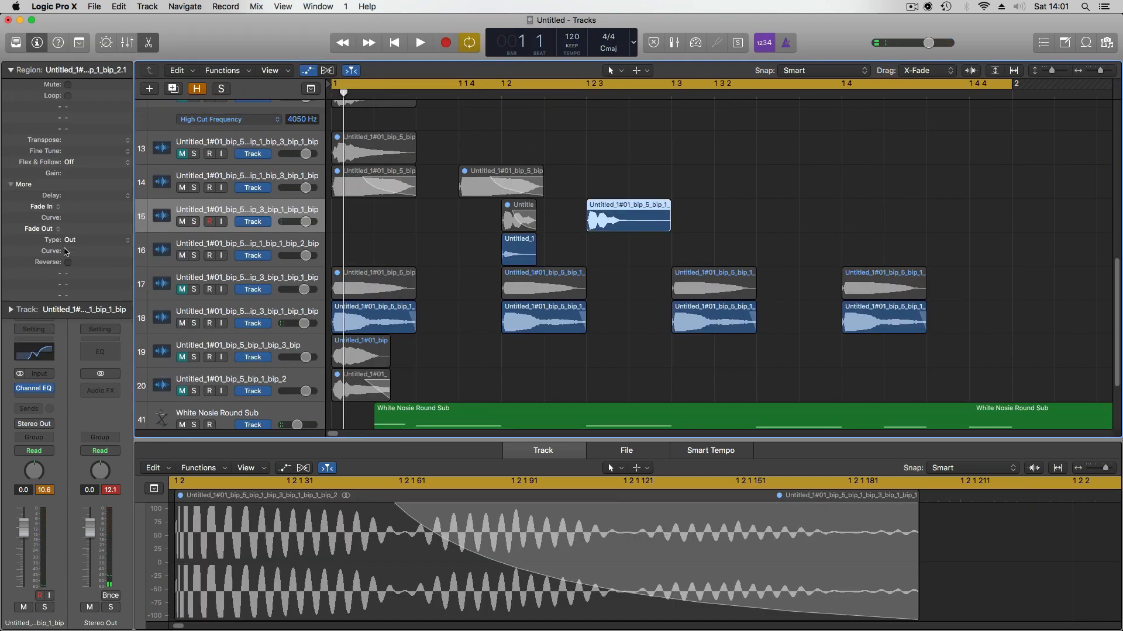
Solo the short region on track 16 and adjust its gain in FreeClip
{"action": "key", "text": "space"}
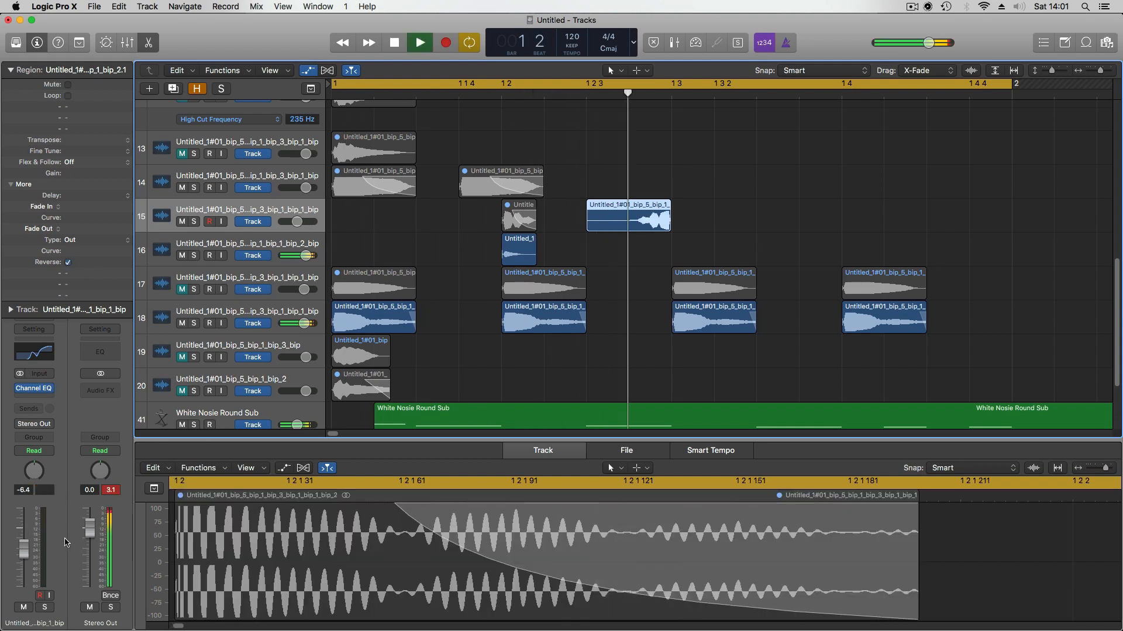
{"action": "left_click", "coordinate": [507, 252]}
{"action": "key", "text": "s"}
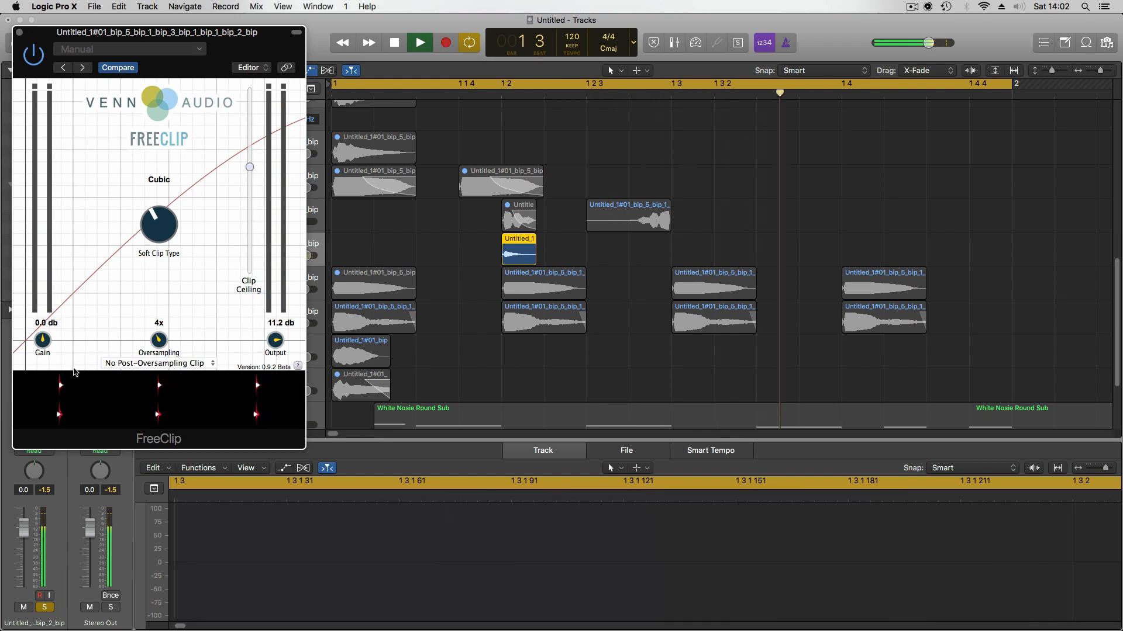
{"action": "left_click_drag", "start_coordinate": [42, 323], "coordinate": [44, 329]}
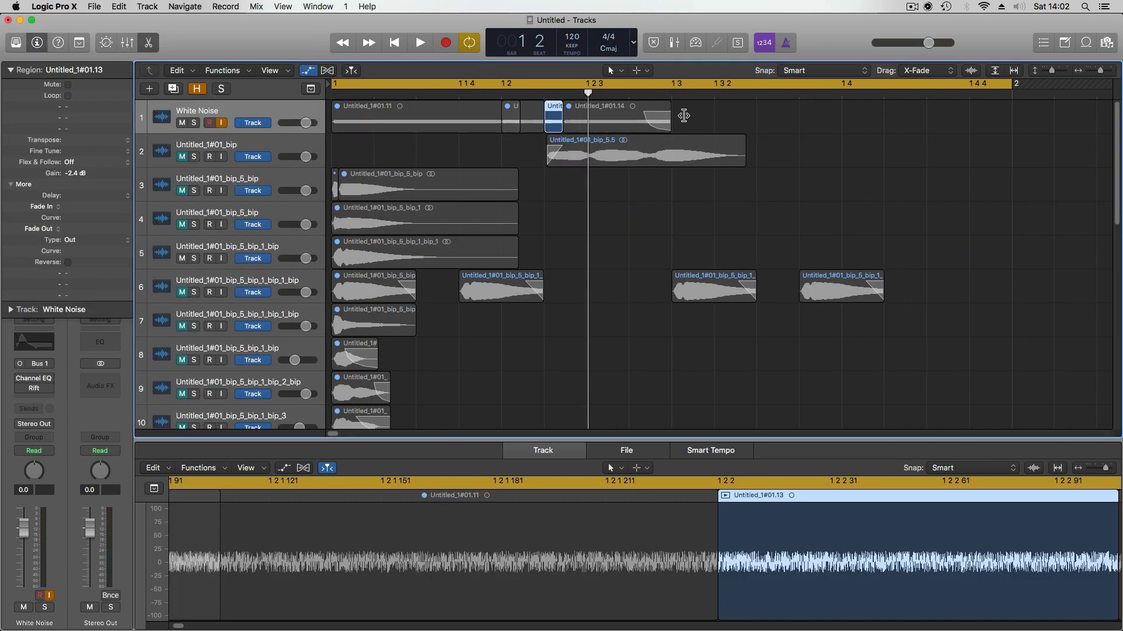
Move the short White Noise region on track 1 to about 1 3 3 and bounce it in place
{"action": "left_click_drag", "start_coordinate": [682, 113], "coordinate": [762, 106]}
{"action": "left_click", "coordinate": [762, 106]}
{"action": "left_click_drag", "start_coordinate": [553, 126], "coordinate": [795, 125]}
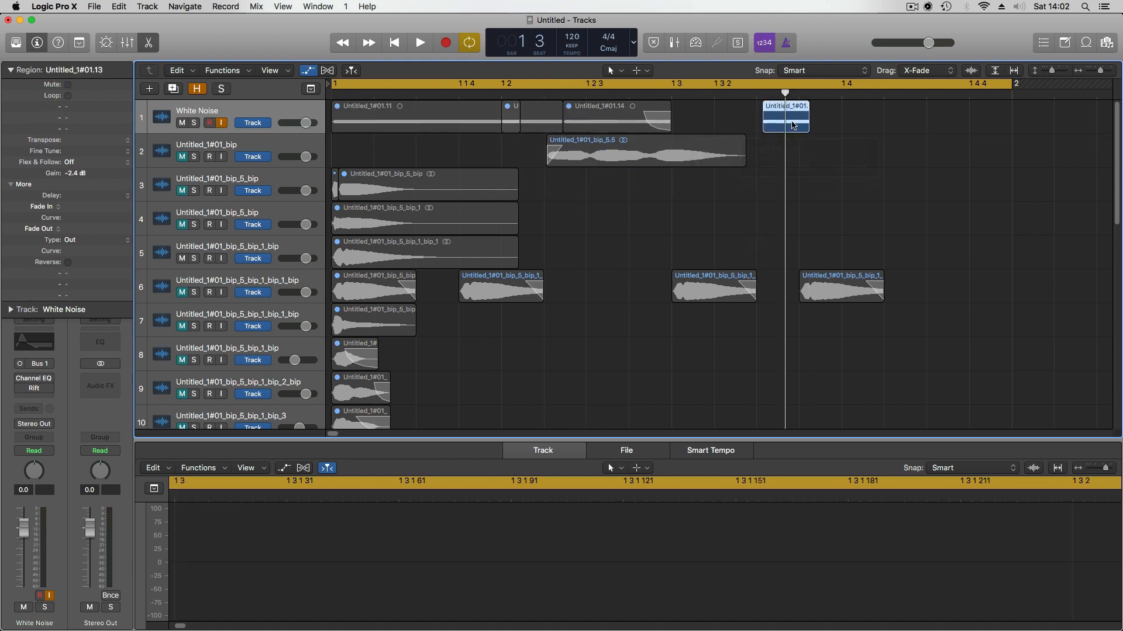
{"action": "key", "text": "ctrl+b"}
{"action": "key", "text": "Return"}
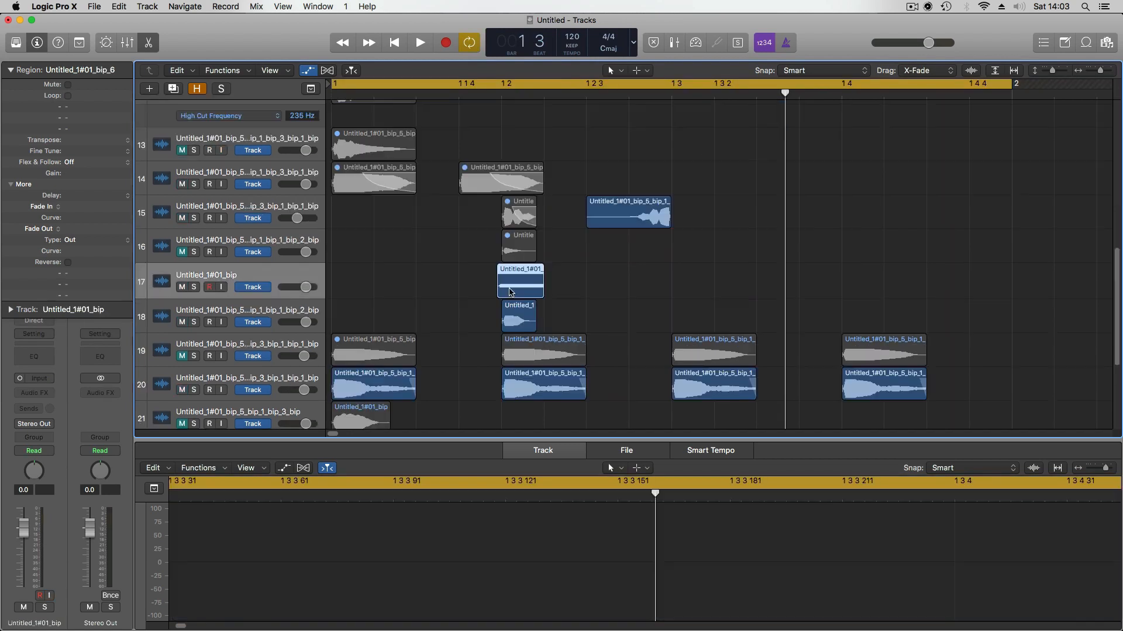
Align the bounced noise on track 17 with the region at 1 2, trim it to match and set a fade-out of 48
{"action": "left_click_drag", "start_coordinate": [511, 292], "coordinate": [528, 271]}
{"action": "key", "text": "space"}
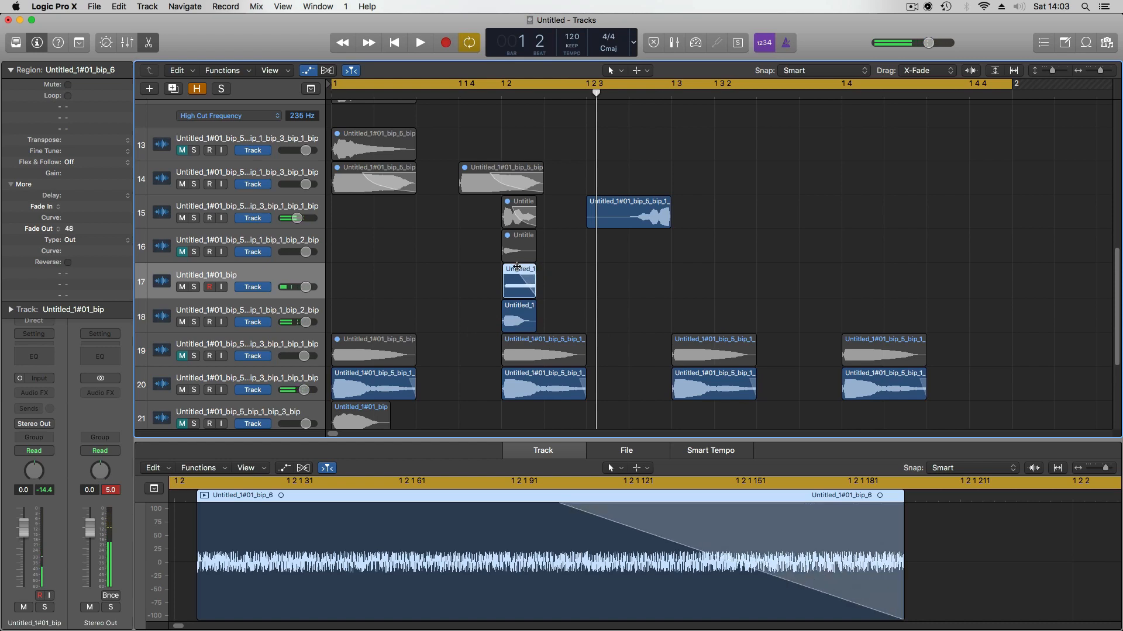
Solo tracks 17 and 18 and give the noise region on track 17 a fade-in of 2
{"action": "key", "text": "space"}
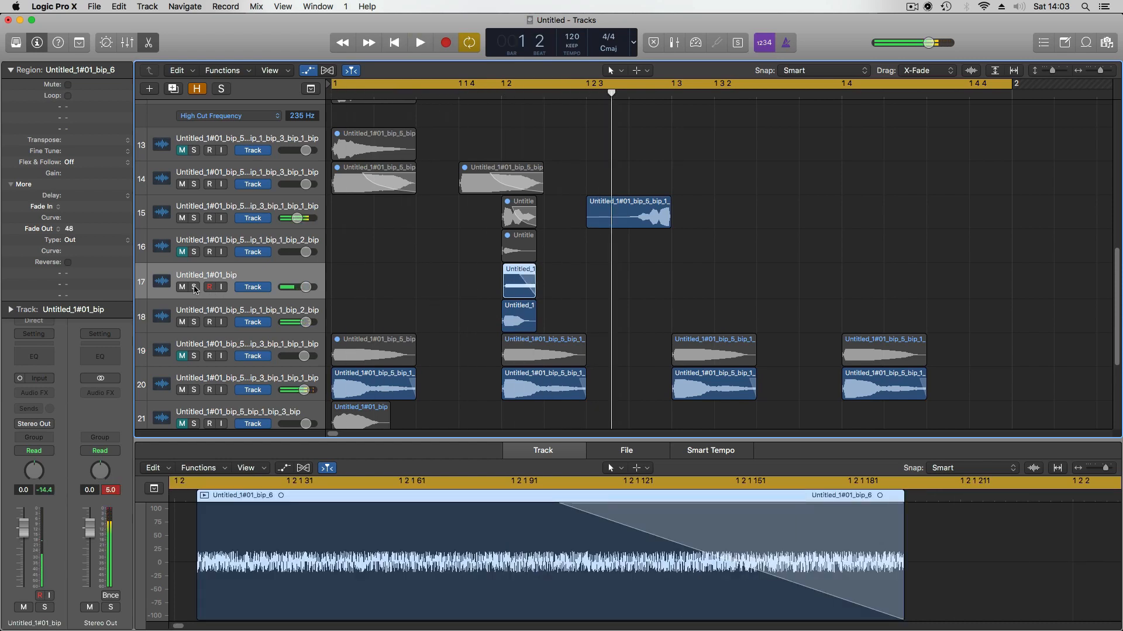
{"action": "left_click_drag", "start_coordinate": [194, 288], "coordinate": [194, 324]}
{"action": "key", "text": "space"}
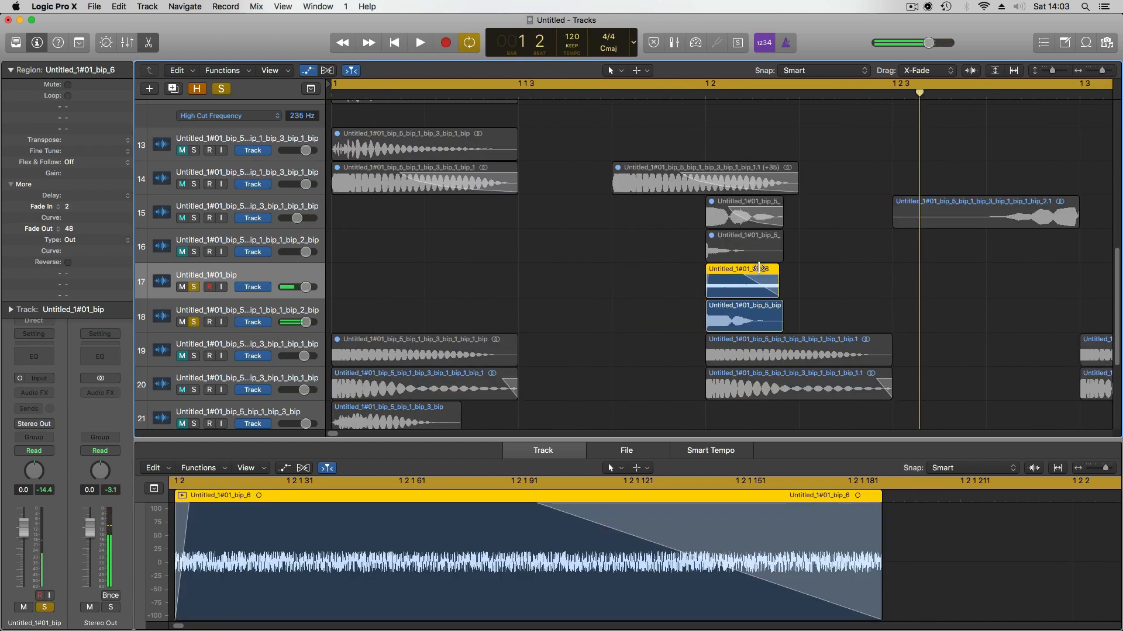
{"action": "mouse_move", "coordinate": [744, 267]}
{"action": "left_mouse_down"}
{"action": "mouse_move", "coordinate": [730, 267]}
{"action": "mouse_move", "coordinate": [751, 276]}
{"action": "left_mouse_up"}
Copy the bounced region on track 19 from 1 2 to 1 4 and check it in the full mix
{"action": "key", "text": "space"}
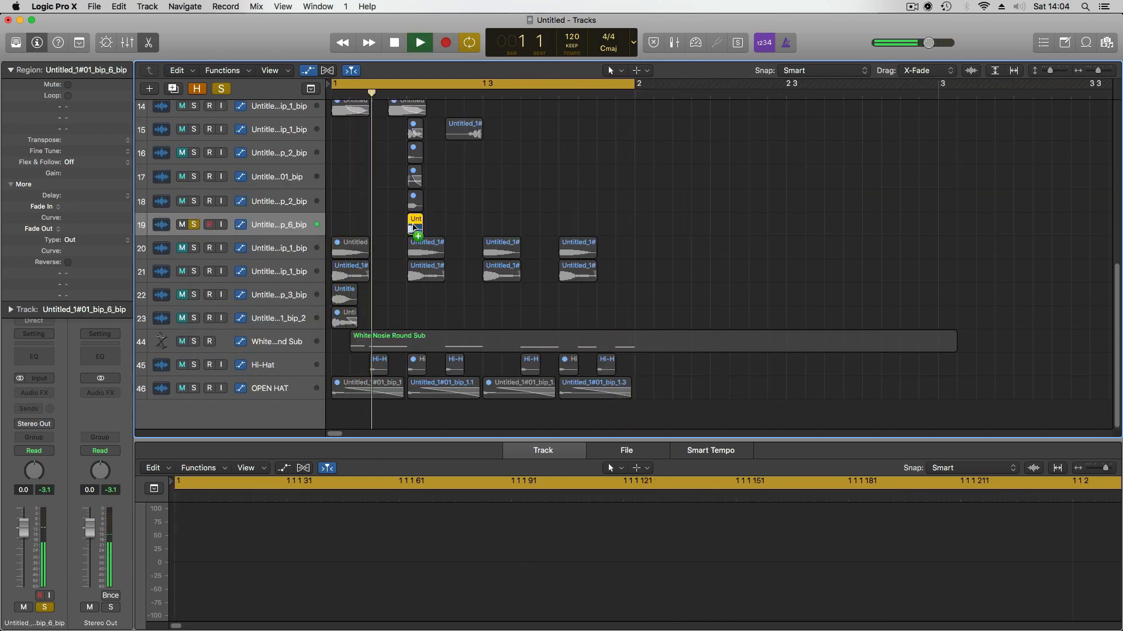
{"action": "left_click_drag", "start_coordinate": [415, 228], "coordinate": [562, 230]}
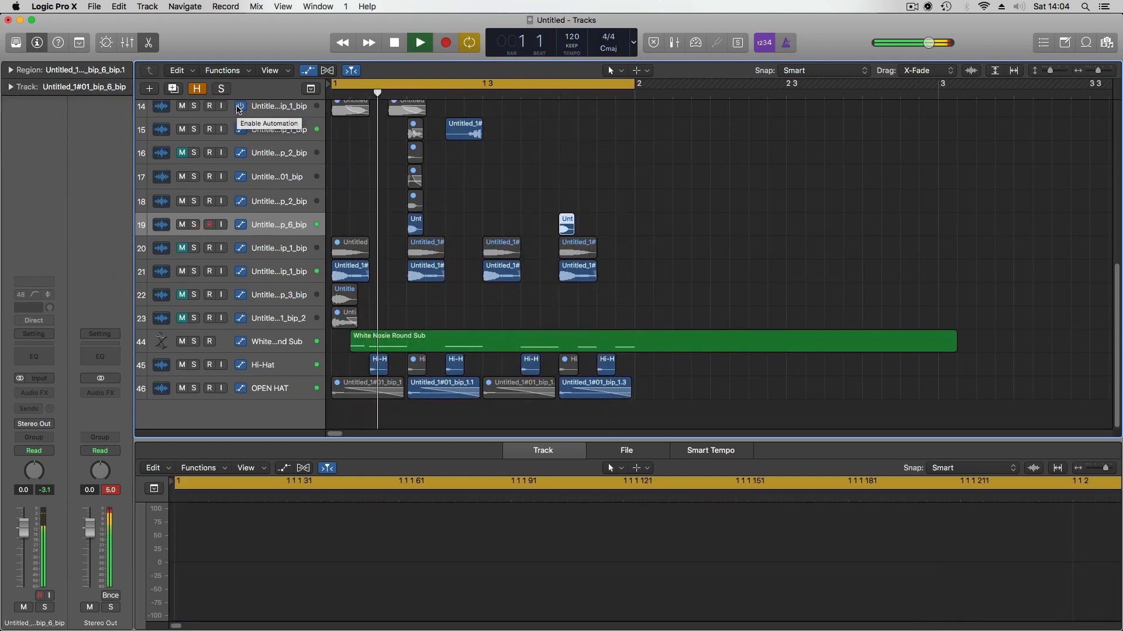
{"action": "key", "text": "space"}
Extend the start of the reversed region on track 15 back to bar 1
{"action": "left_click", "coordinate": [448, 134]}
{"action": "left_click_drag", "start_coordinate": [448, 137], "coordinate": [409, 140]}
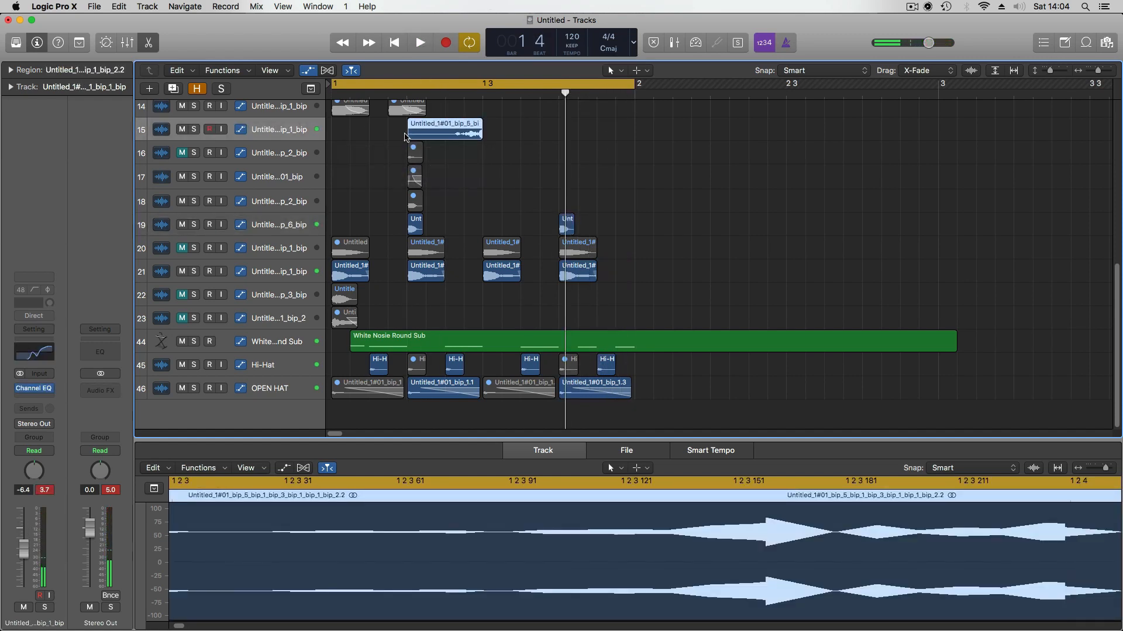
{"action": "key", "text": "space"}
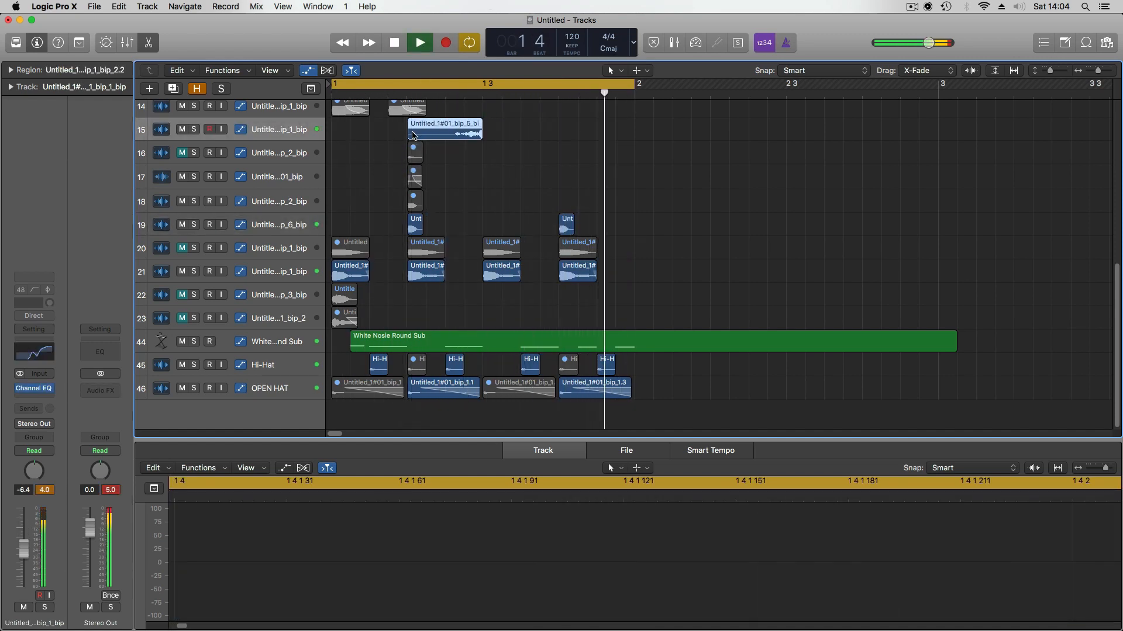
{"action": "left_click_drag", "start_coordinate": [409, 134], "coordinate": [332, 138]}
{"action": "key", "text": "space"}
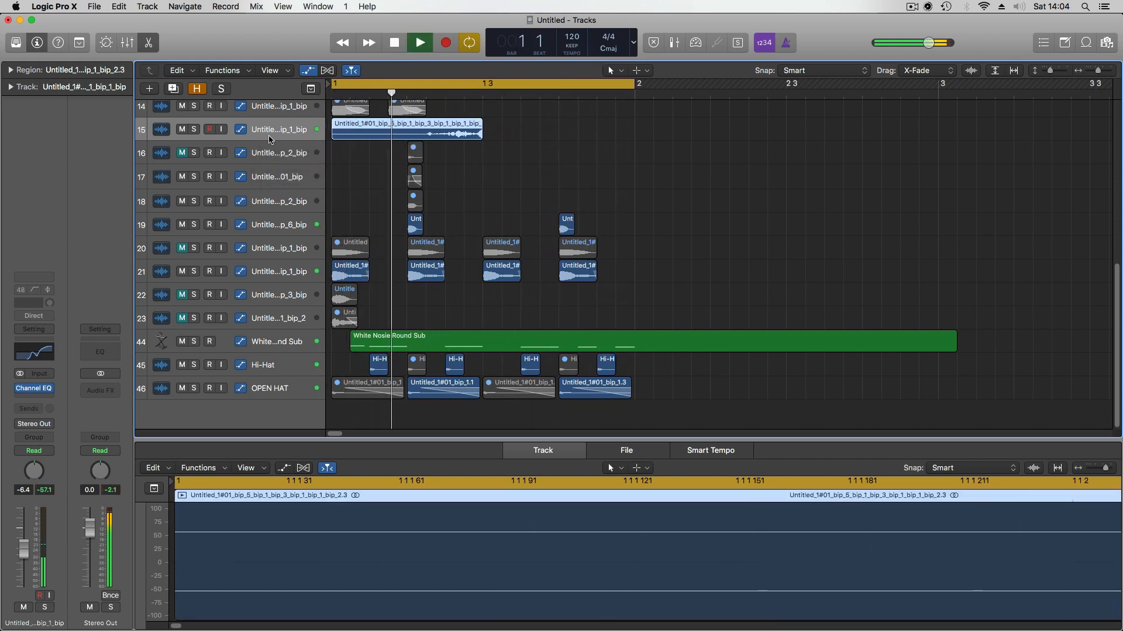
Move the extended reversed region on track 15 to 1 3 and adjust the Warp in its ValhallaSupermassive
{"action": "left_click_drag", "start_coordinate": [434, 204], "coordinate": [545, 212]}
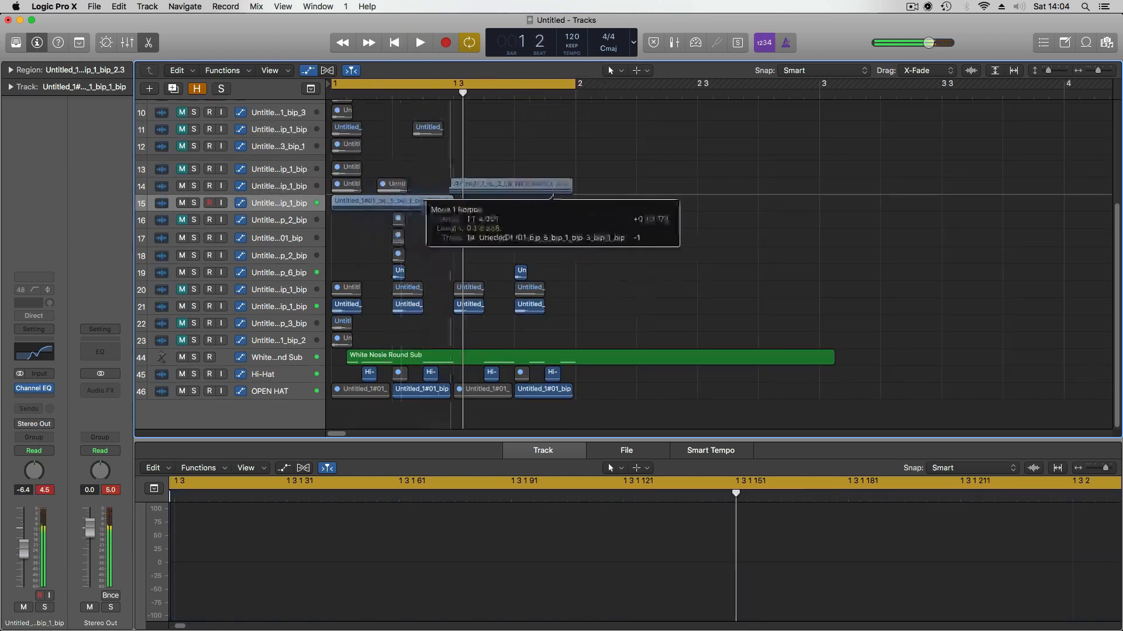
{"action": "key", "text": "space"}
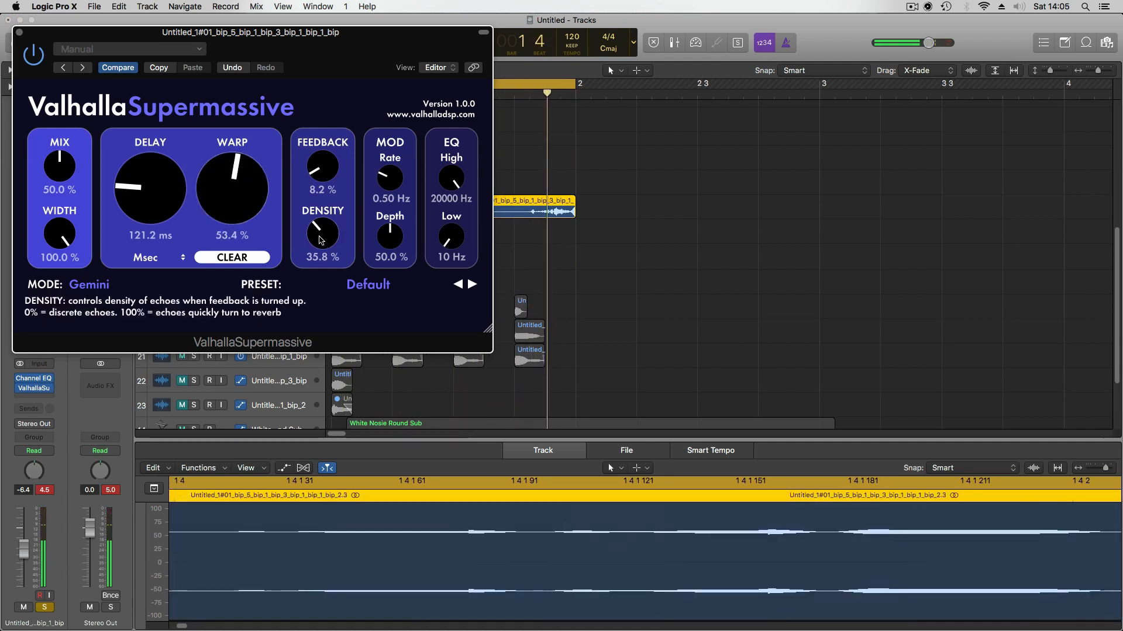
{"action": "mouse_move", "coordinate": [220, 191]}
{"action": "left_mouse_down"}
{"action": "mouse_move", "coordinate": [238, 170]}
{"action": "mouse_move", "coordinate": [237, 182]}
{"action": "left_mouse_up"}
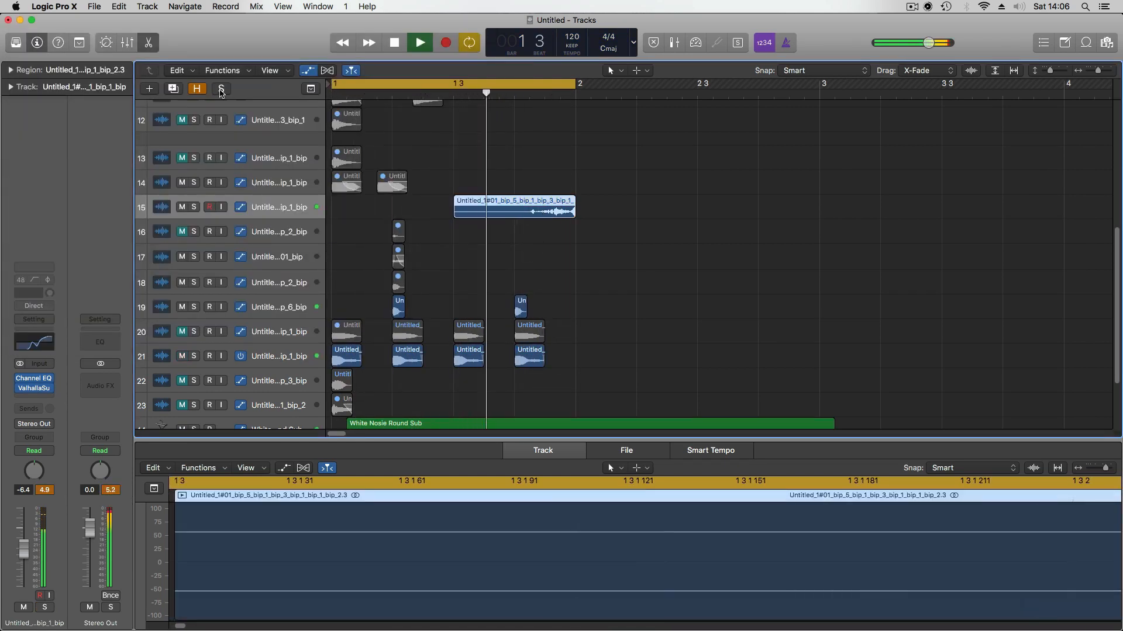
Adjust the Bitcrusher mix on the bounced snare track and lower the 1440 Hz band of its Channel EQ
{"action": "key", "text": "super+Up"}
{"action": "key", "text": "super+Up"}
{"action": "key", "text": "super+Up"}
{"action": "key", "text": "super+Up"}
{"action": "key", "text": "super+Left"}
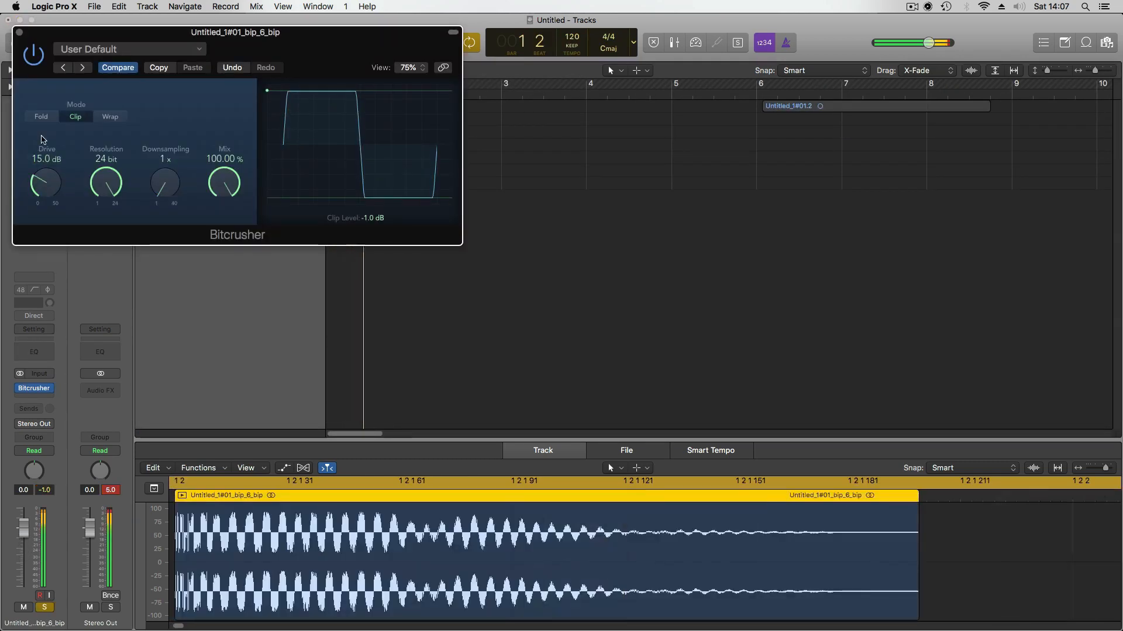
{"action": "left_click_drag", "start_coordinate": [225, 184], "coordinate": [258, 304]}
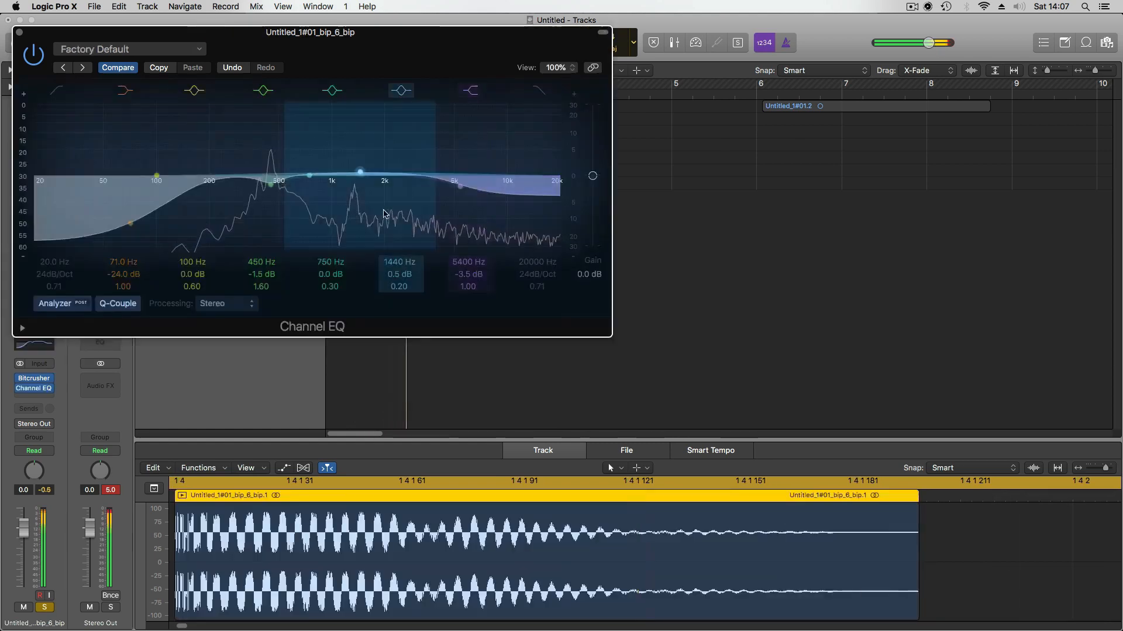
{"action": "left_click_drag", "start_coordinate": [360, 170], "coordinate": [361, 180]}
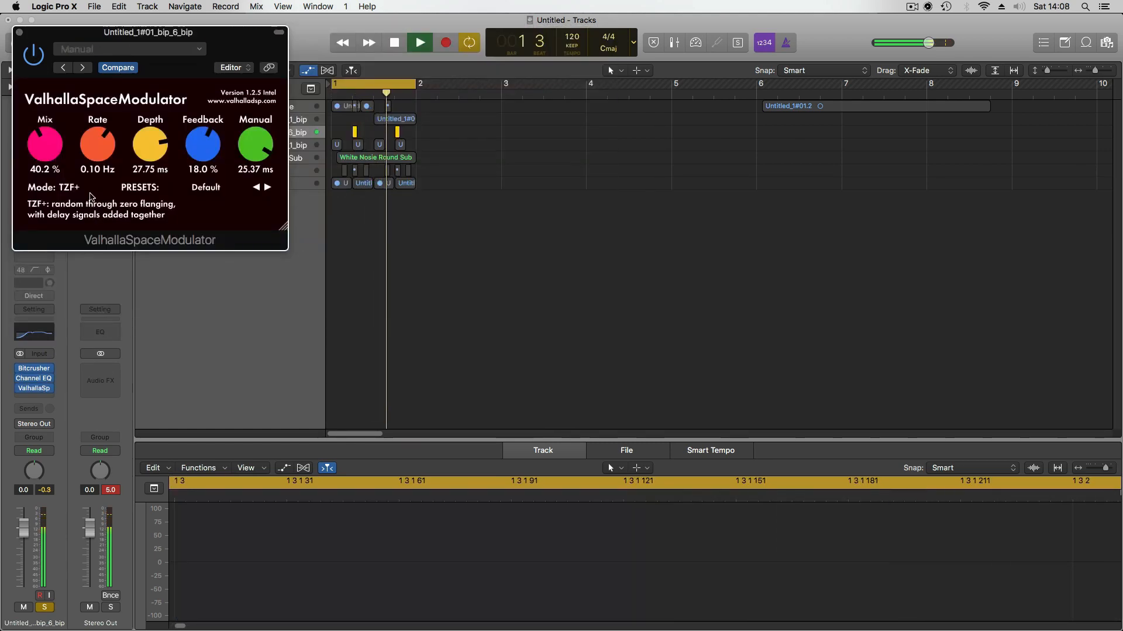
Set the snare's ValhallaSpaceModulator mix to 12.8 % and adjust its feedback
{"action": "left_click_drag", "start_coordinate": [46, 147], "coordinate": [49, 195]}
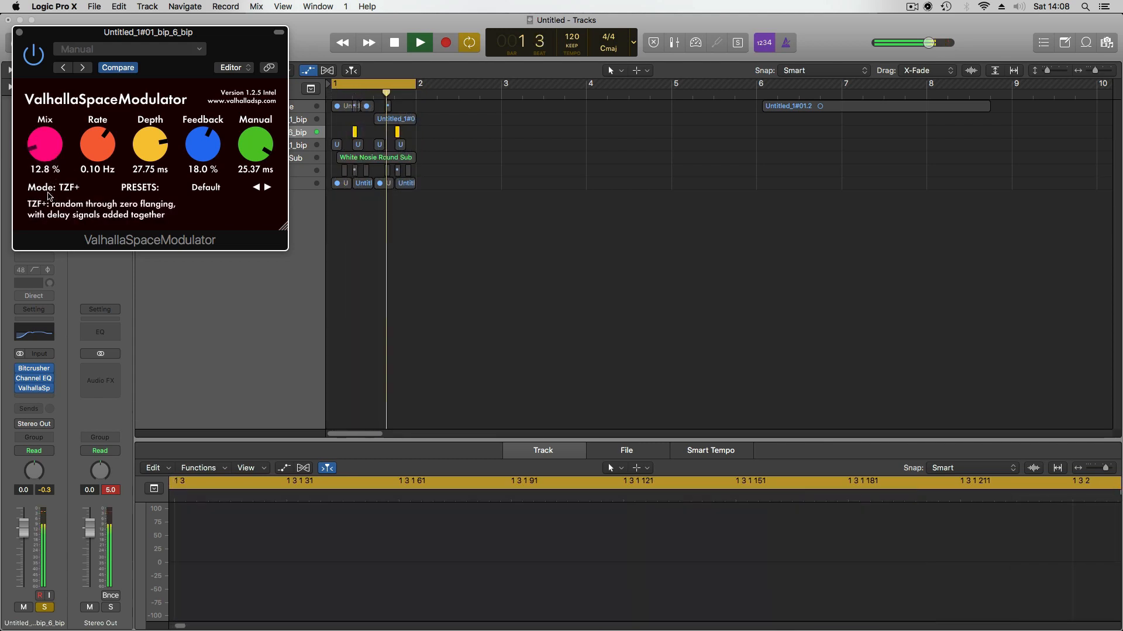
{"action": "left_click_drag", "start_coordinate": [199, 137], "coordinate": [202, 143]}
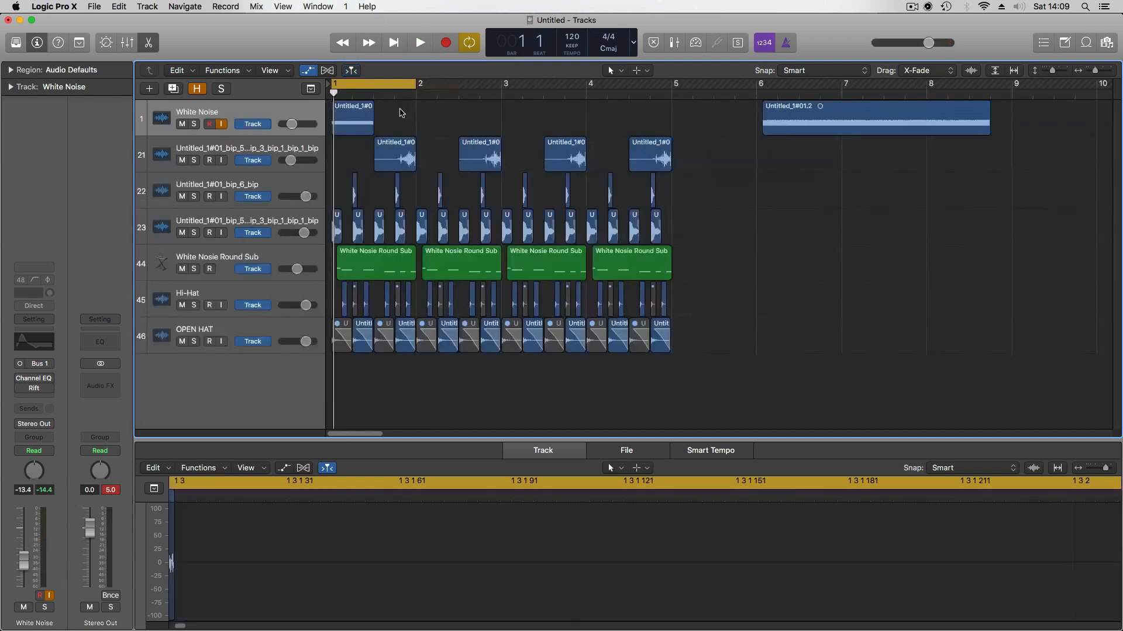
Repeat the White Noise region at bar 1 seven times so it fills the track up to bar 5
{"action": "left_click", "coordinate": [361, 116]}
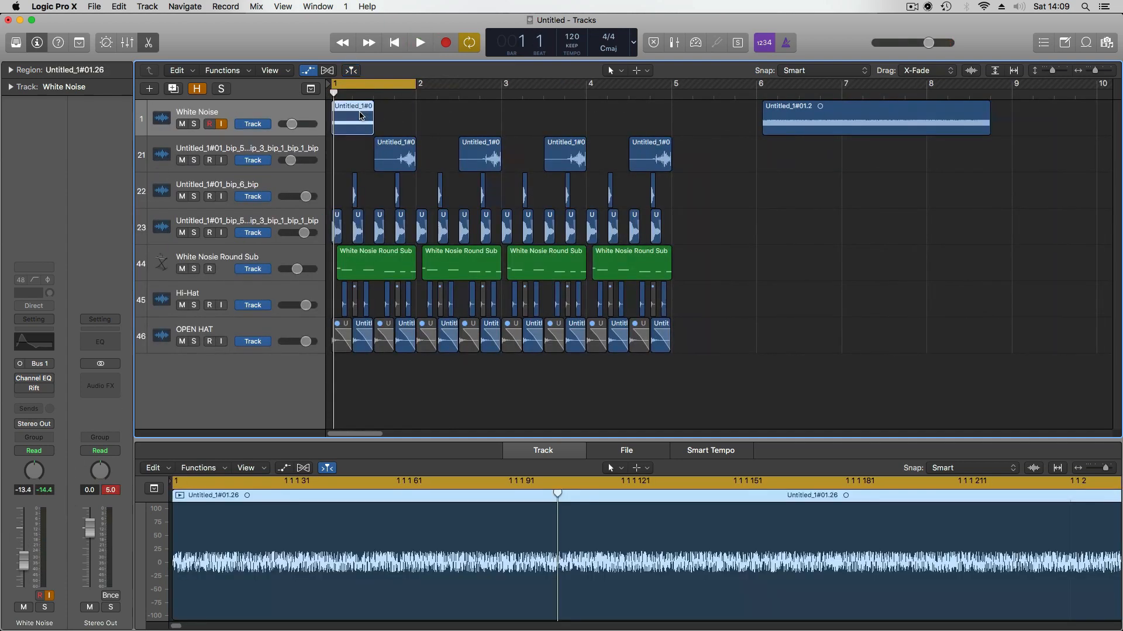
{"action": "key", "text": "super+r"}
{"action": "key", "text": "super+r"}
{"action": "key", "text": "super+r"}
{"action": "key", "text": "super+r"}
{"action": "key", "text": "super+r"}
{"action": "key", "text": "super+r"}
{"action": "key", "text": "super+r"}
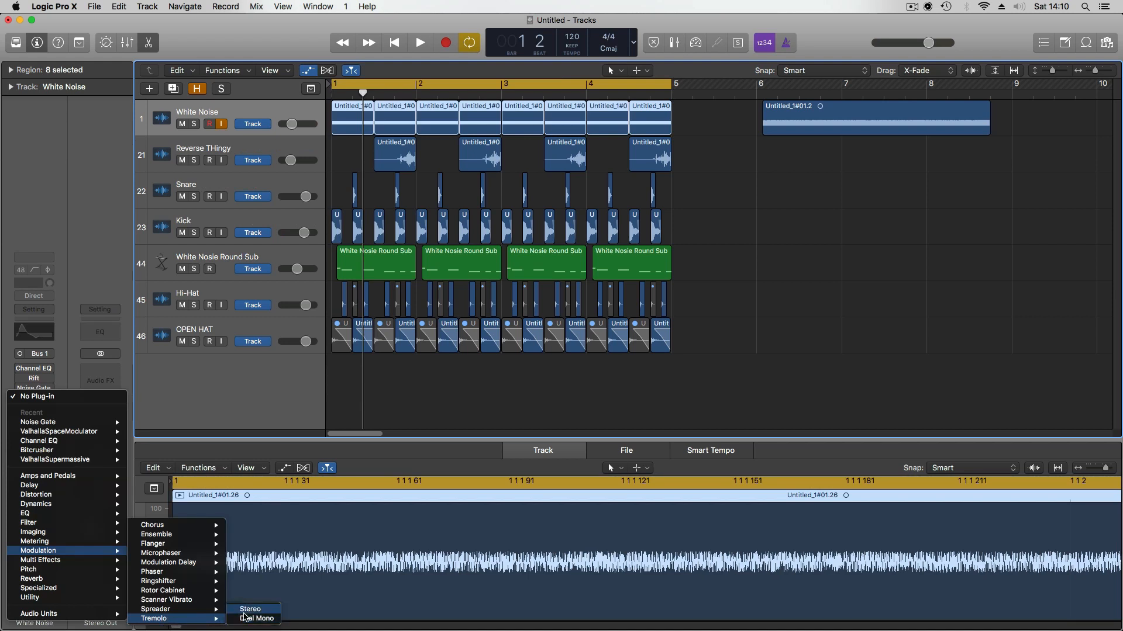
Add a Tremolo to the White Noise track, setting its phase to 0°, offset to -180° and smoothing to 52 %
{"action": "left_click", "coordinate": [244, 615]}
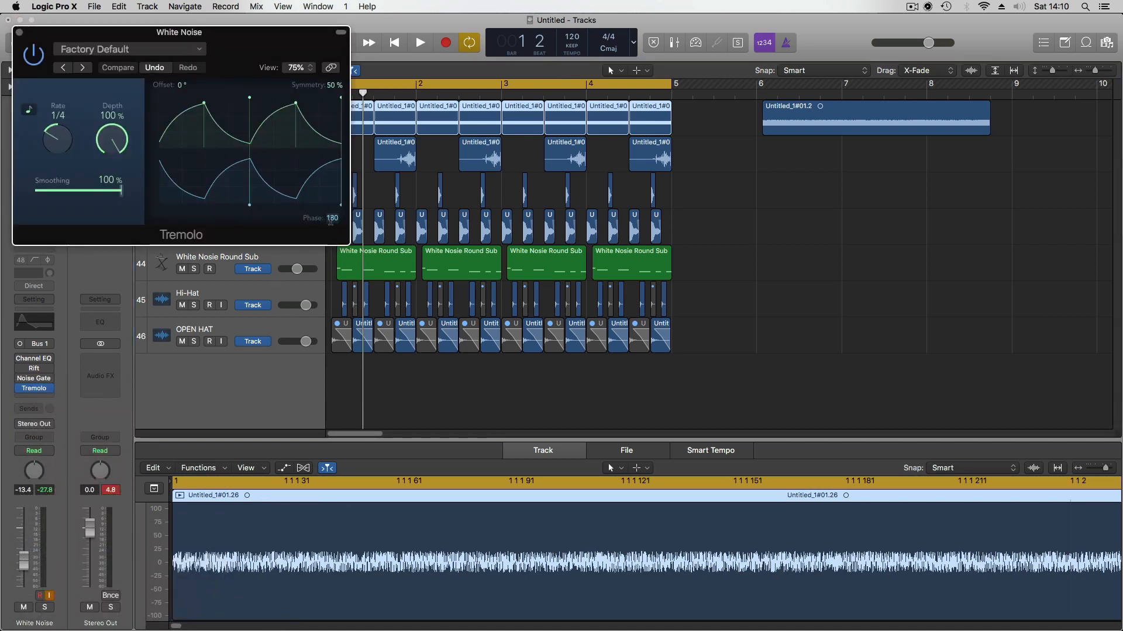
{"action": "type", "text": "0"}
{"action": "key", "text": "Return"}
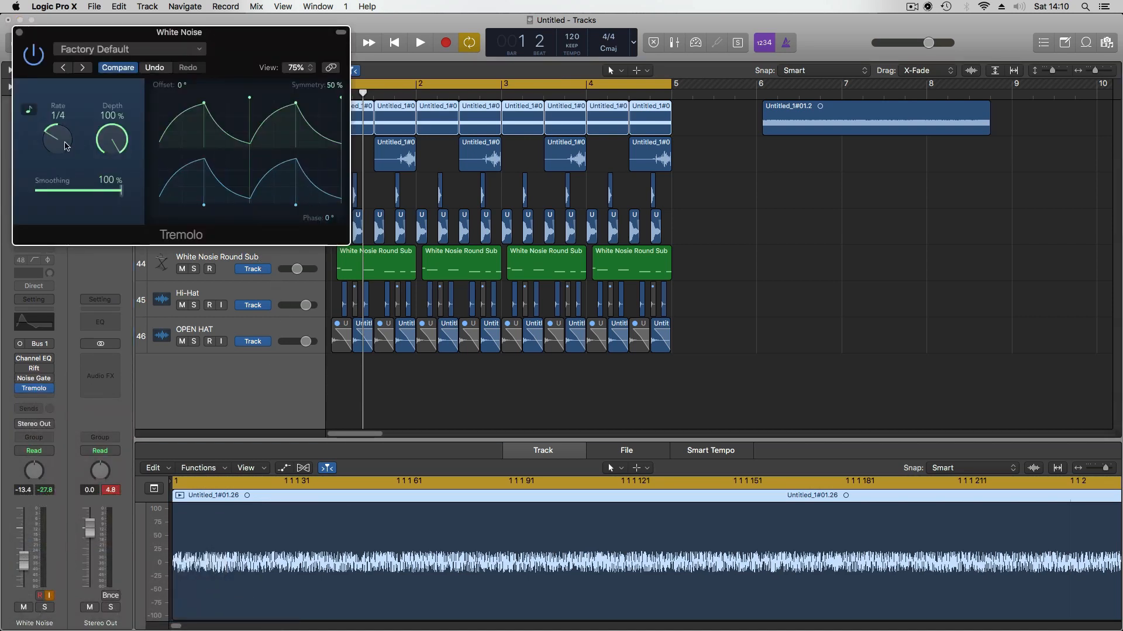
{"action": "key", "text": "space"}
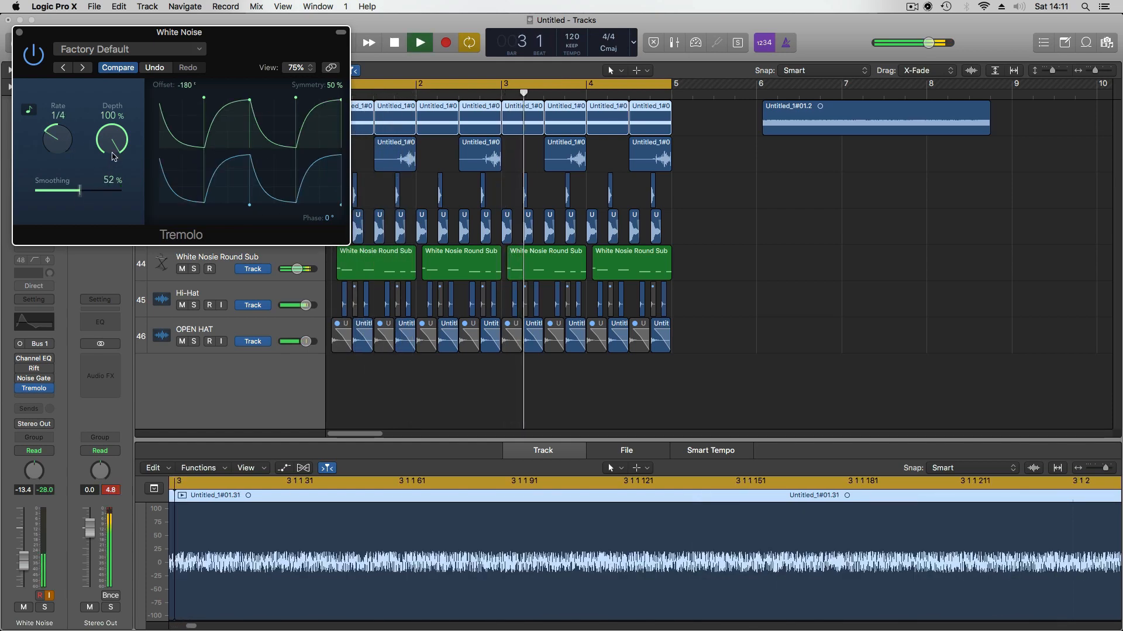
{"action": "left_click_drag", "start_coordinate": [333, 87], "coordinate": [319, 131]}
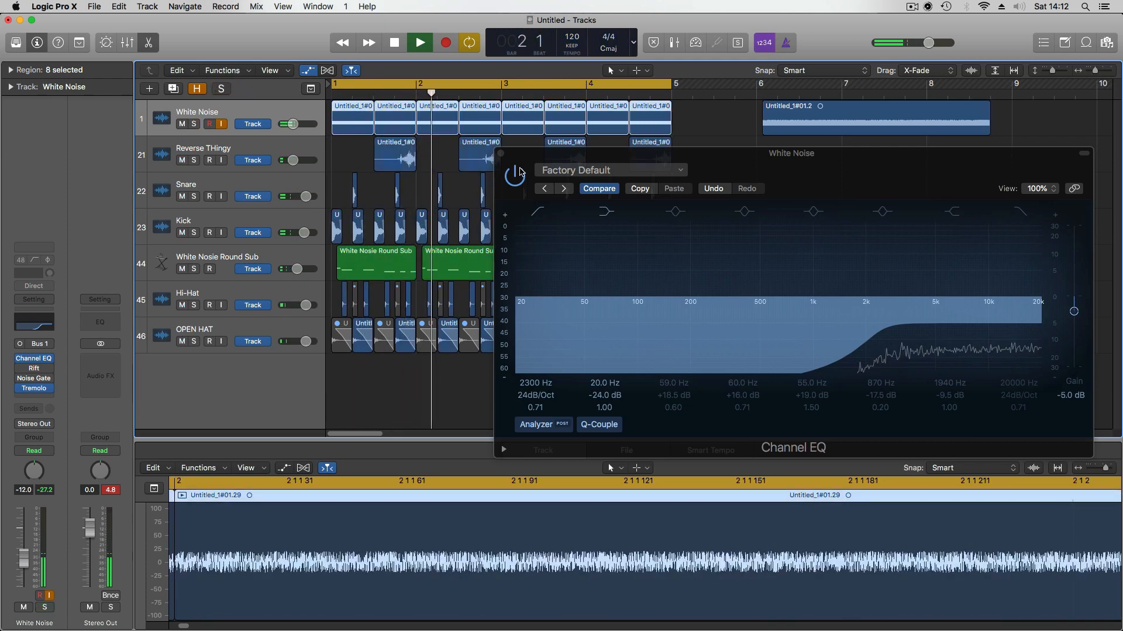
Close the White Noise Channel EQ and move all the loop regions from bar 1 to bar 9
{"action": "left_click_drag", "start_coordinate": [506, 158], "coordinate": [502, 154]}
{"action": "left_click", "coordinate": [497, 151]}
{"action": "scroll", "coordinate": [566, 302], "scroll_direction": "down", "scroll_amount": 5}
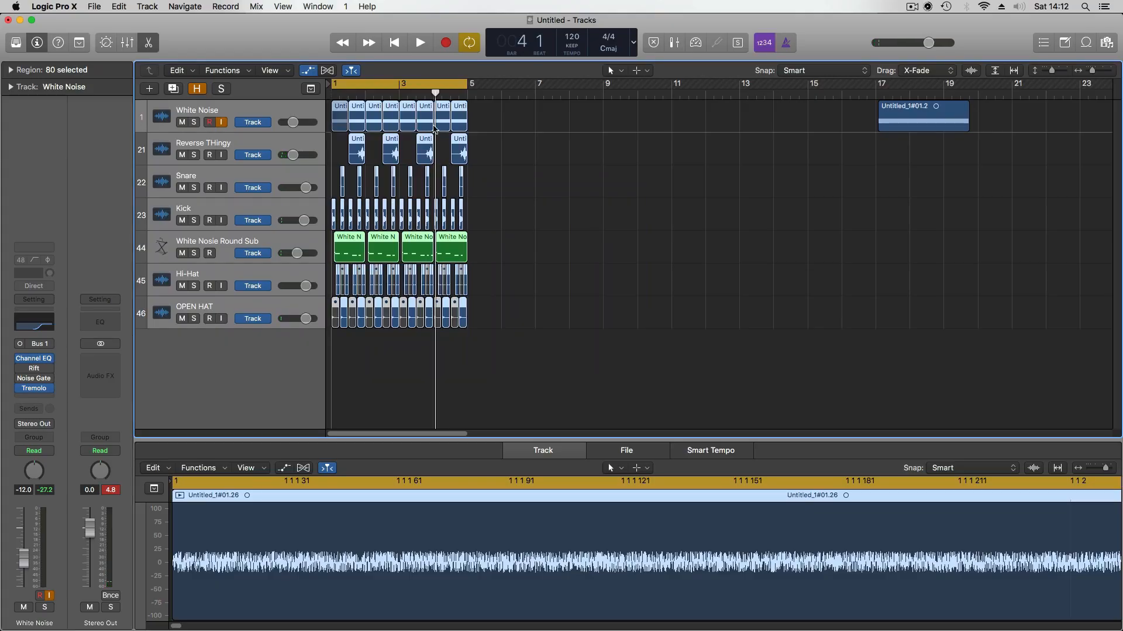
{"action": "left_click_drag", "start_coordinate": [368, 125], "coordinate": [625, 130]}
{"action": "left_click", "coordinate": [593, 187]}
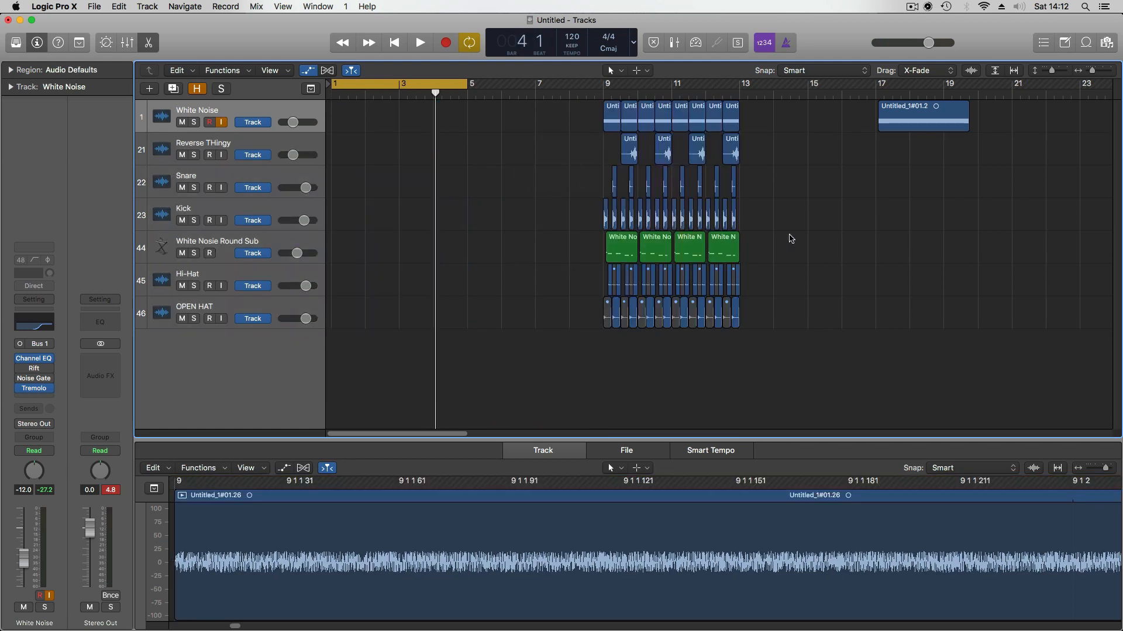
Copy the White Noise Round Sub regions across bars 1 to 8 and stretch a Reverse THingy region's start back to bar 1
{"action": "left_click_drag", "start_coordinate": [625, 256], "coordinate": [487, 250]}
{"action": "left_click_drag", "start_coordinate": [631, 155], "coordinate": [596, 164]}
{"action": "left_click_drag", "start_coordinate": [587, 156], "coordinate": [333, 162]}
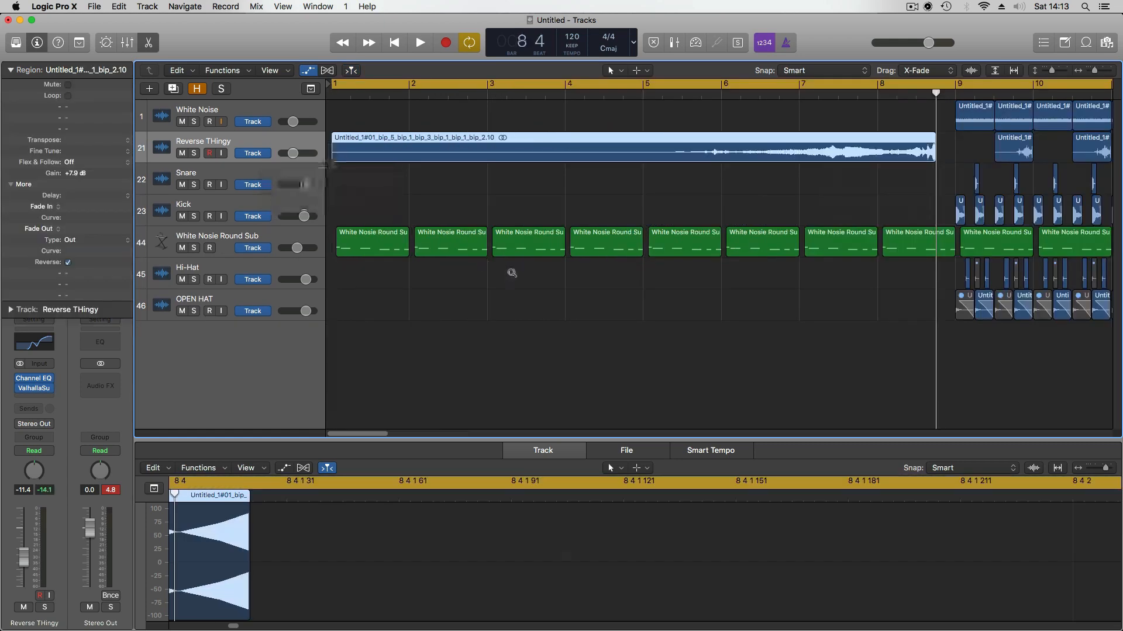
Bounce a short slice of the Reverse THingy region in place and put the bounce at bar 1, soloed on track 22
{"action": "scroll", "coordinate": [511, 274], "scroll_direction": "down", "scroll_amount": 5}
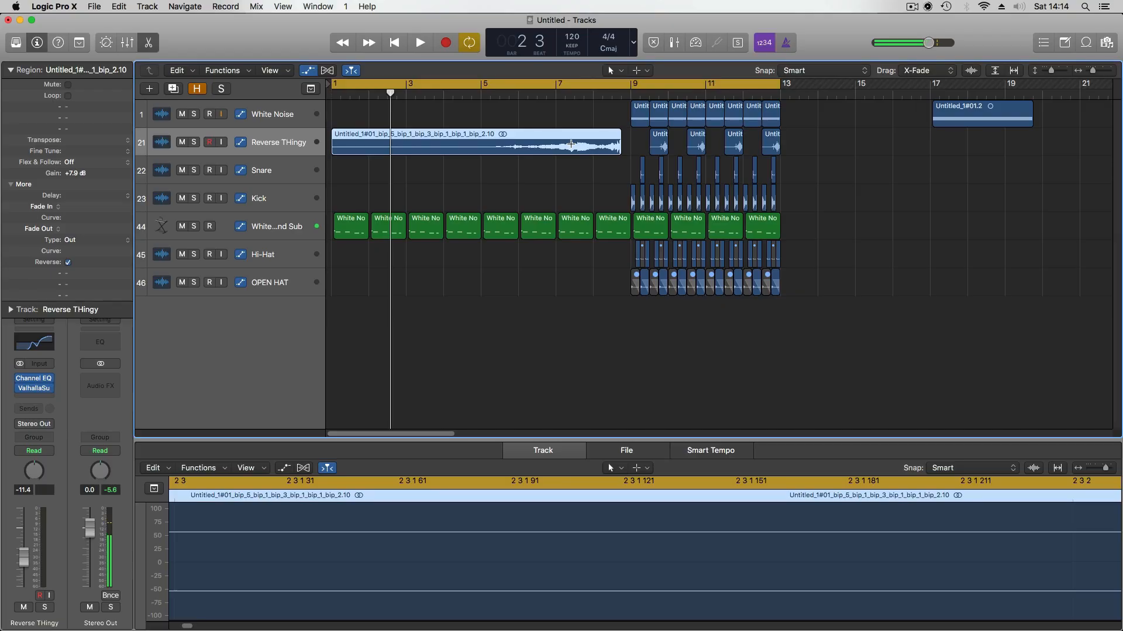
{"action": "left_click", "coordinate": [573, 155]}
{"action": "left_click_drag", "start_coordinate": [573, 155], "coordinate": [845, 156]}
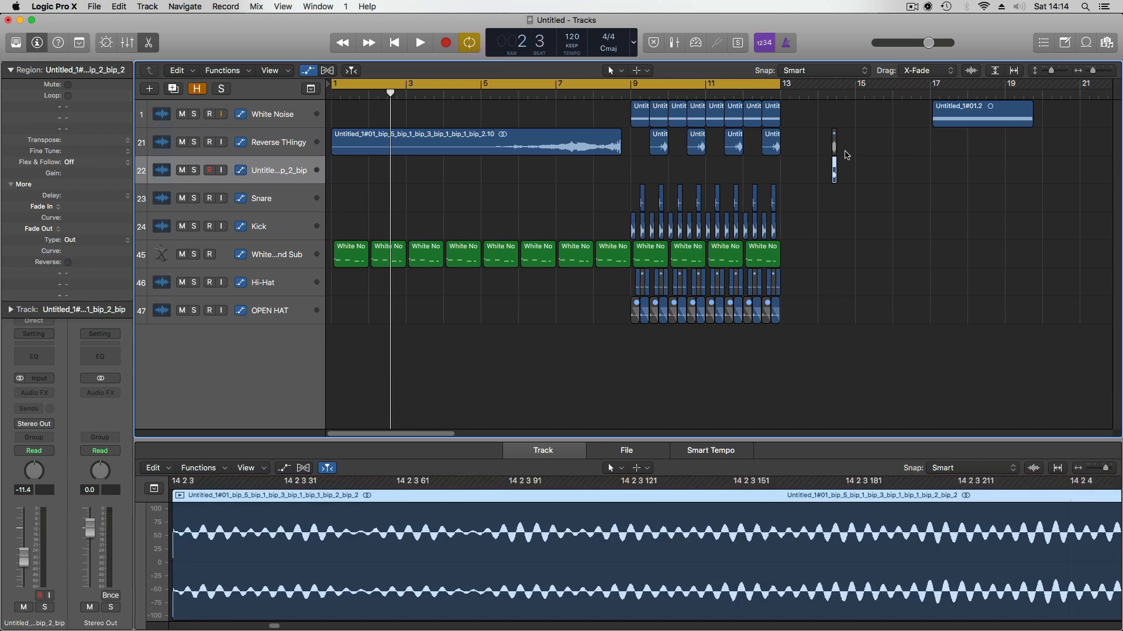
{"action": "key", "text": "space"}
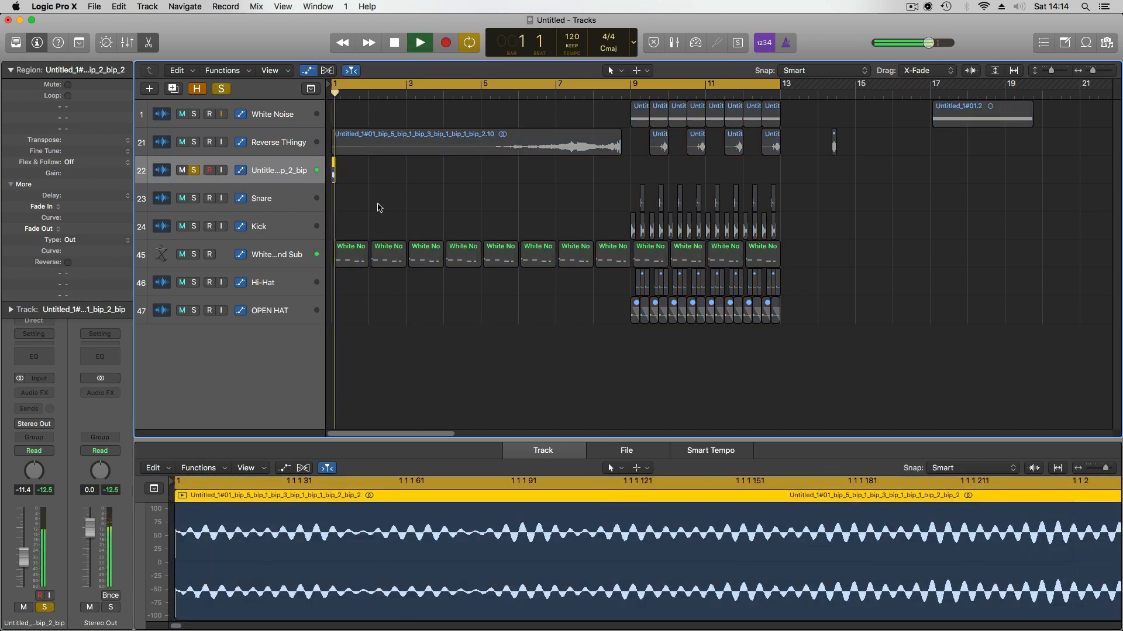
Trim the soloed region on track 22 to a short blip with a fade-in of 9, a fade-out of 5 and +11.0 dB gain
{"action": "key", "text": "super+Right"}
{"action": "key", "text": "super+Right"}
{"action": "key", "text": "super+Right"}
{"action": "key", "text": "super+Right"}
{"action": "key", "text": "super+Right"}
{"action": "key", "text": "super+Right"}
{"action": "key", "text": "space"}
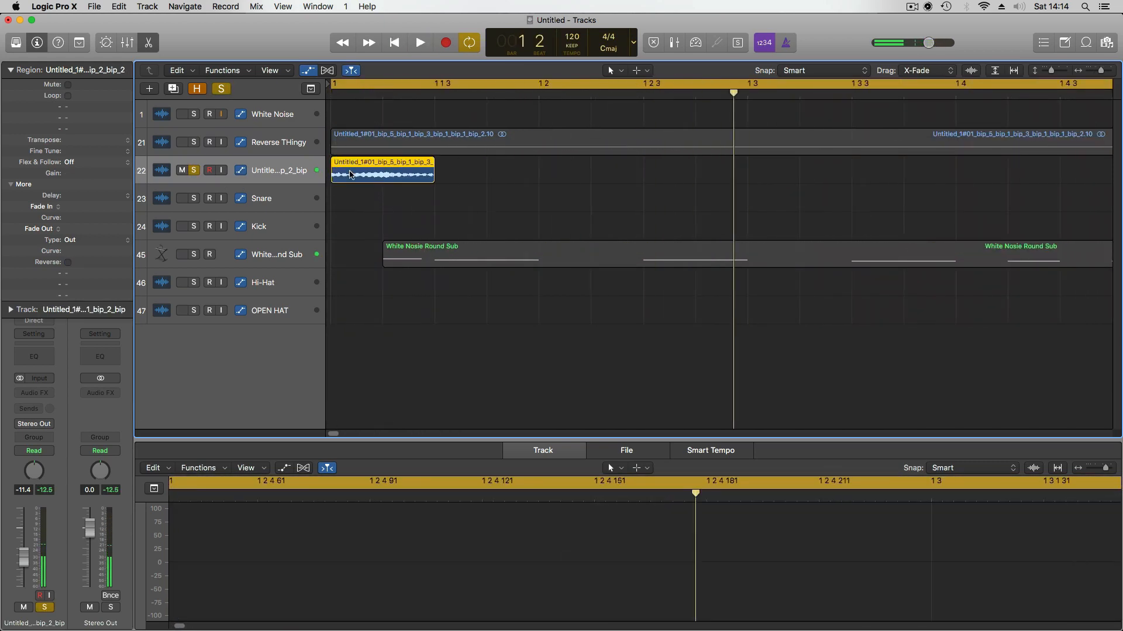
{"action": "left_click_drag", "start_coordinate": [342, 156], "coordinate": [344, 157]}
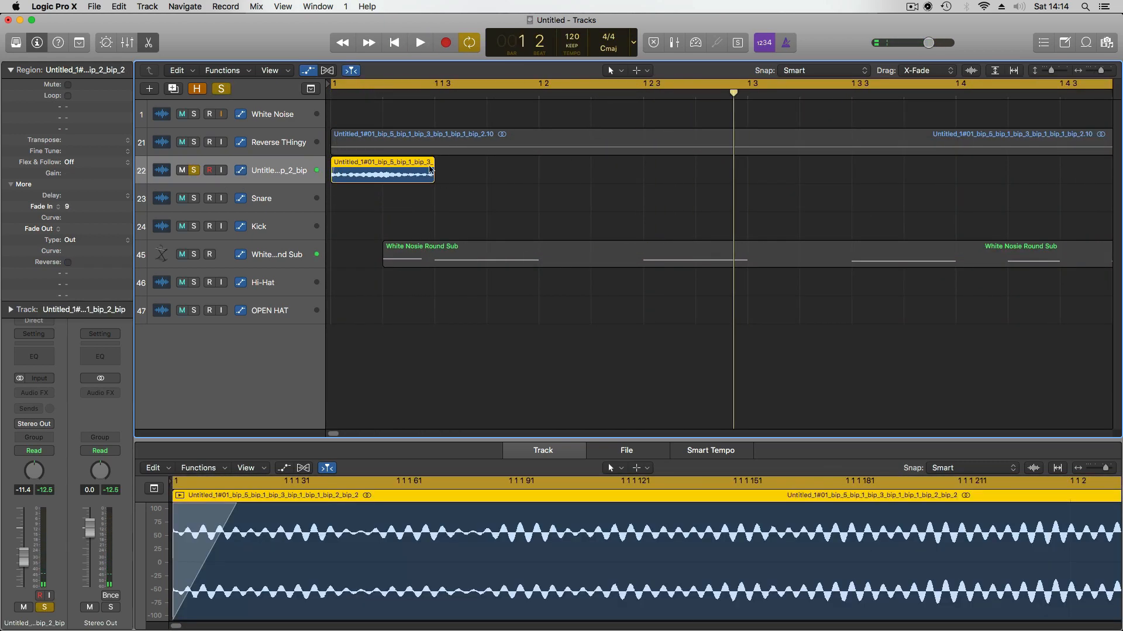
{"action": "left_click_drag", "start_coordinate": [431, 176], "coordinate": [358, 172]}
{"action": "key", "text": "space"}
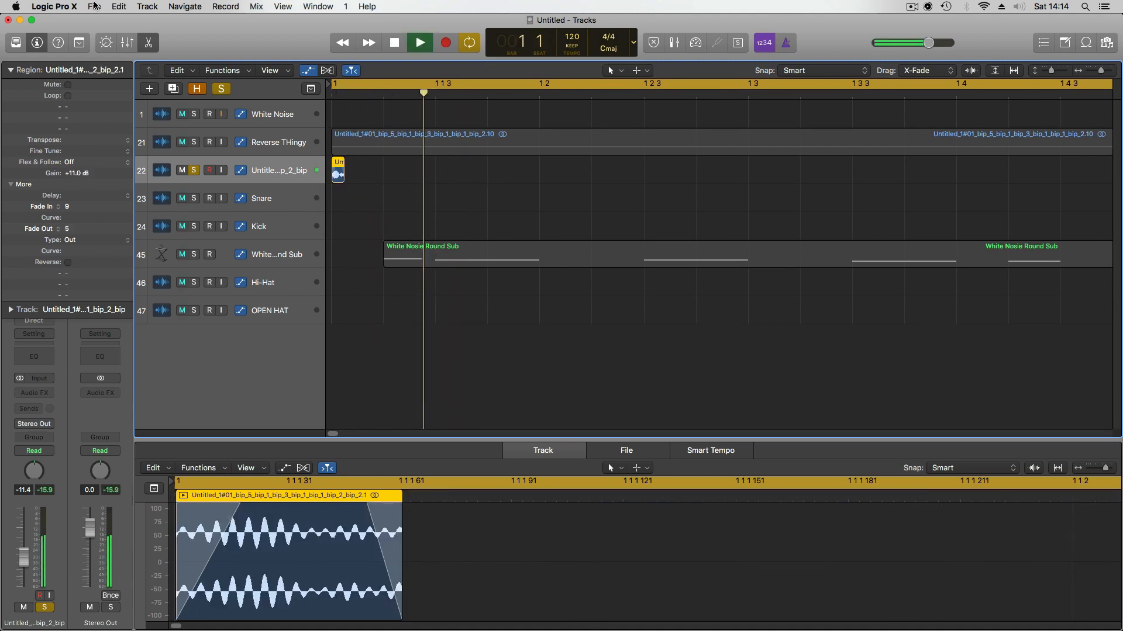
Hide the audio editor and raise the volume of track 22 to -1.6 dB while auditioning the blip
{"action": "key", "text": "space"}
{"action": "key", "text": "e"}
{"action": "key", "text": "space"}
{"action": "key", "text": "space"}
{"action": "left_click_drag", "start_coordinate": [24, 557], "coordinate": [23, 533]}
{"action": "key", "text": "space"}
{"action": "key", "text": "space"}
{"action": "key", "text": "space"}
{"action": "key", "text": "space"}
{"action": "key", "text": "space"}
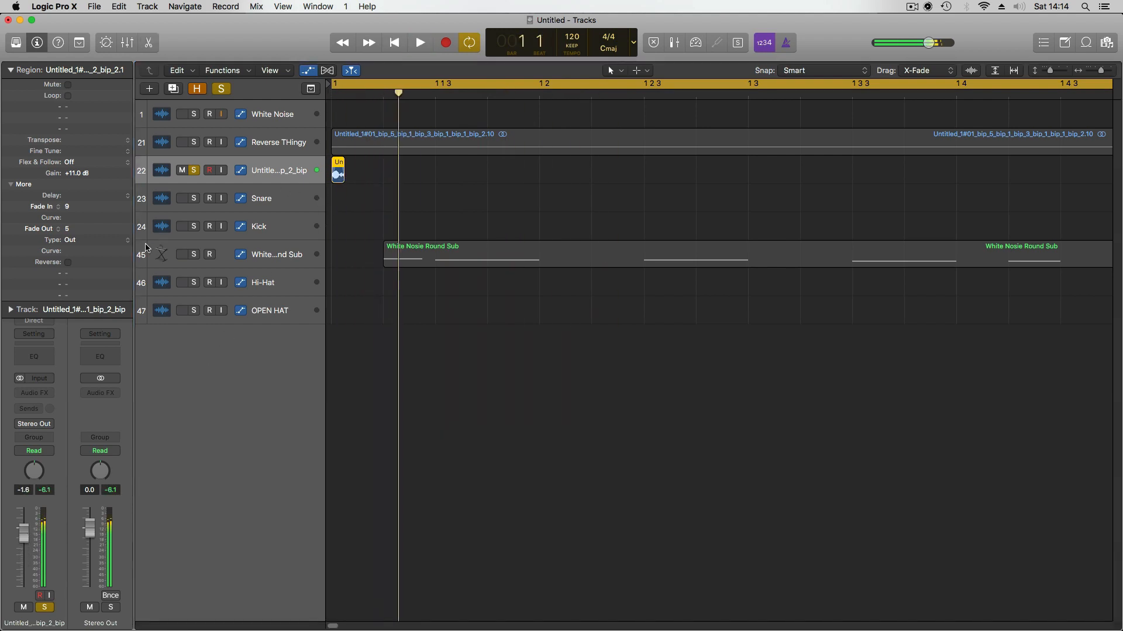
Add a Channel EQ to track 22 with boosts of +11.0 dB at 520 Hz and +9.0 dB at 2100 Hz
{"action": "left_click", "coordinate": [33, 356]}
{"action": "scroll", "coordinate": [352, 200], "scroll_direction": "up", "scroll_amount": 10}
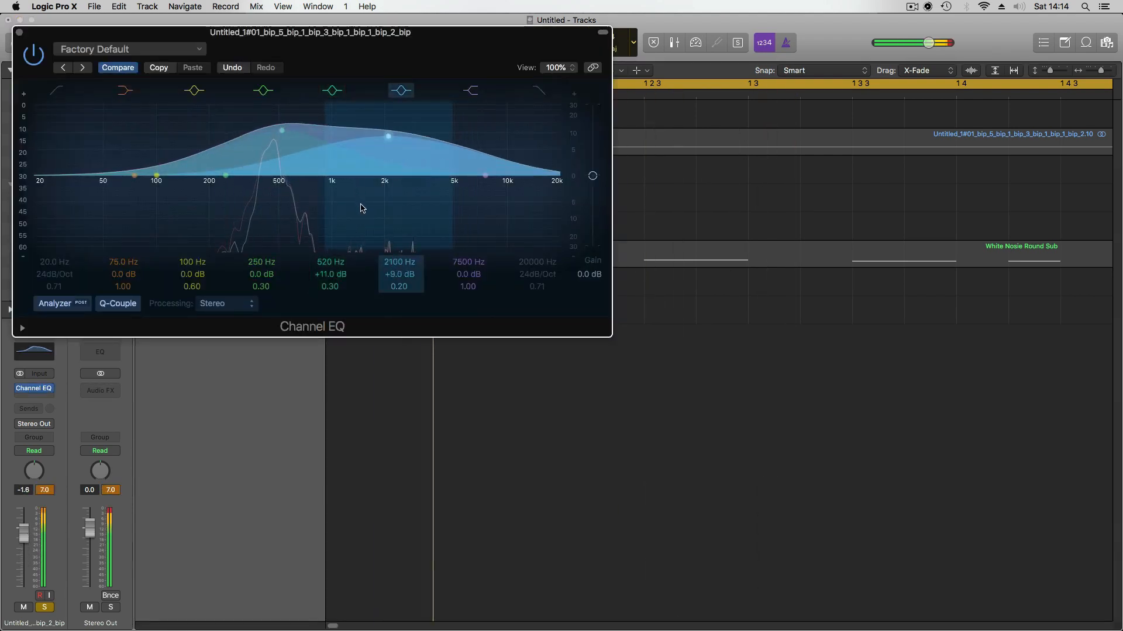
Add a second Channel EQ to track 22, set the 750 Hz band's Q to 100 and adjust its frequency
{"action": "scroll", "coordinate": [485, 232], "scroll_direction": "down", "scroll_amount": 4}
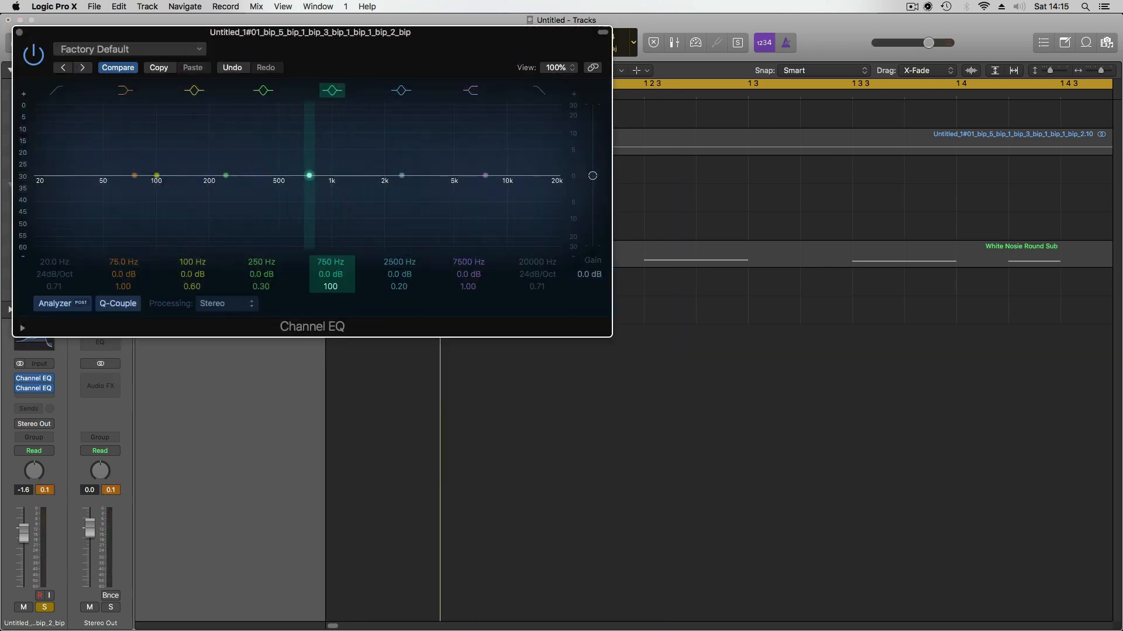
{"action": "key", "text": "space"}
{"action": "mouse_move", "coordinate": [329, 263]}
{"action": "left_mouse_down"}
{"action": "mouse_move", "coordinate": [329, 295]}
{"action": "mouse_move", "coordinate": [329, 261]}
{"action": "mouse_move", "coordinate": [331, 280]}
{"action": "left_mouse_up"}
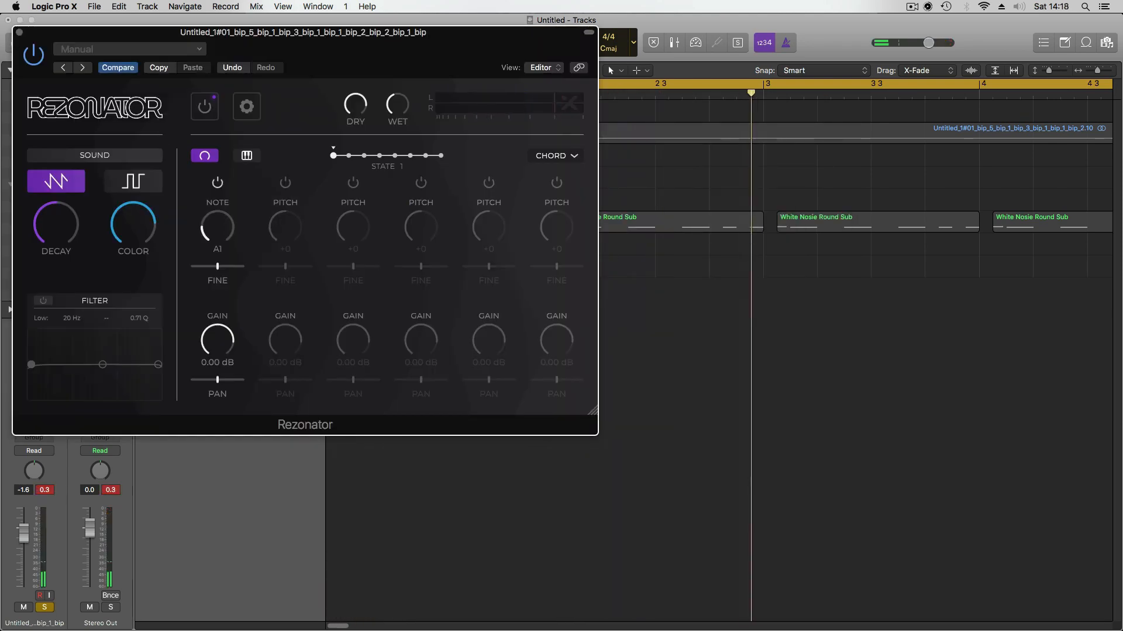
Enable the second voice in Rezonator with a pitch of +7 and audition the result
{"action": "key", "text": "space"}
{"action": "key", "text": "space"}
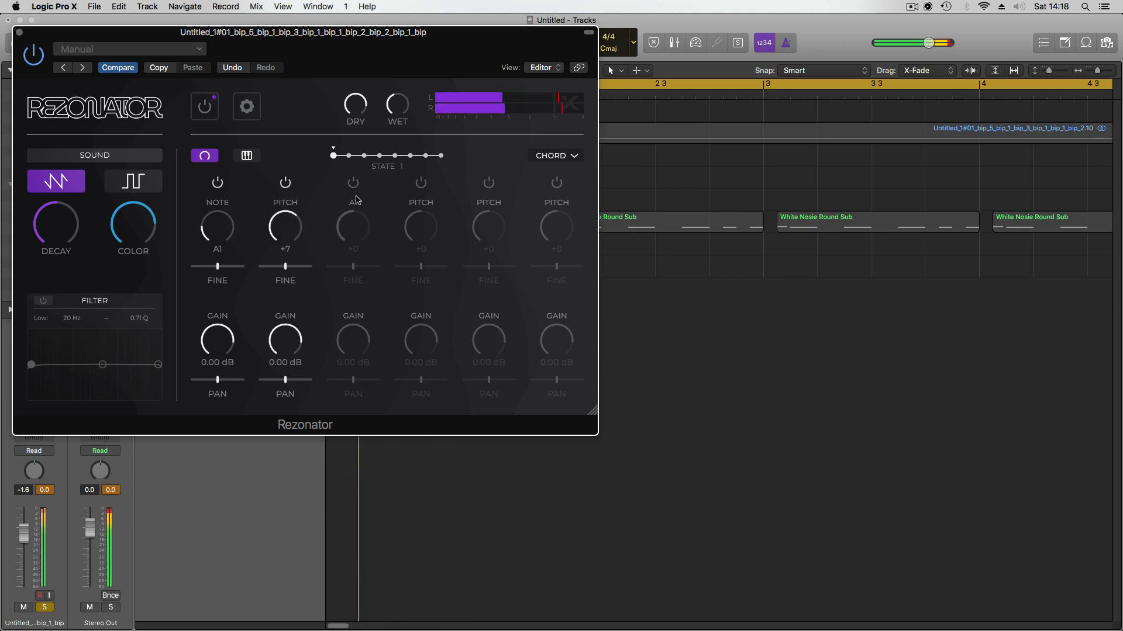
Enable Rezonator's third, fourth and fifth voices with pitches of +12, +24 and +10
{"action": "left_click_drag", "start_coordinate": [351, 210], "coordinate": [351, 190]}
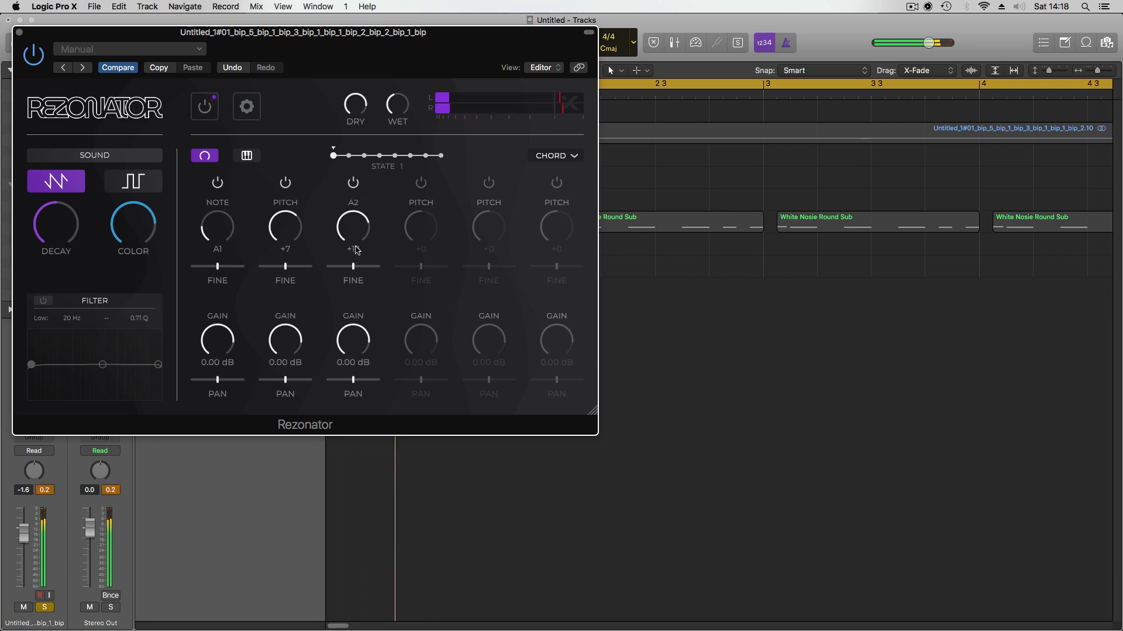
{"action": "left_click_drag", "start_coordinate": [420, 226], "coordinate": [420, 181]}
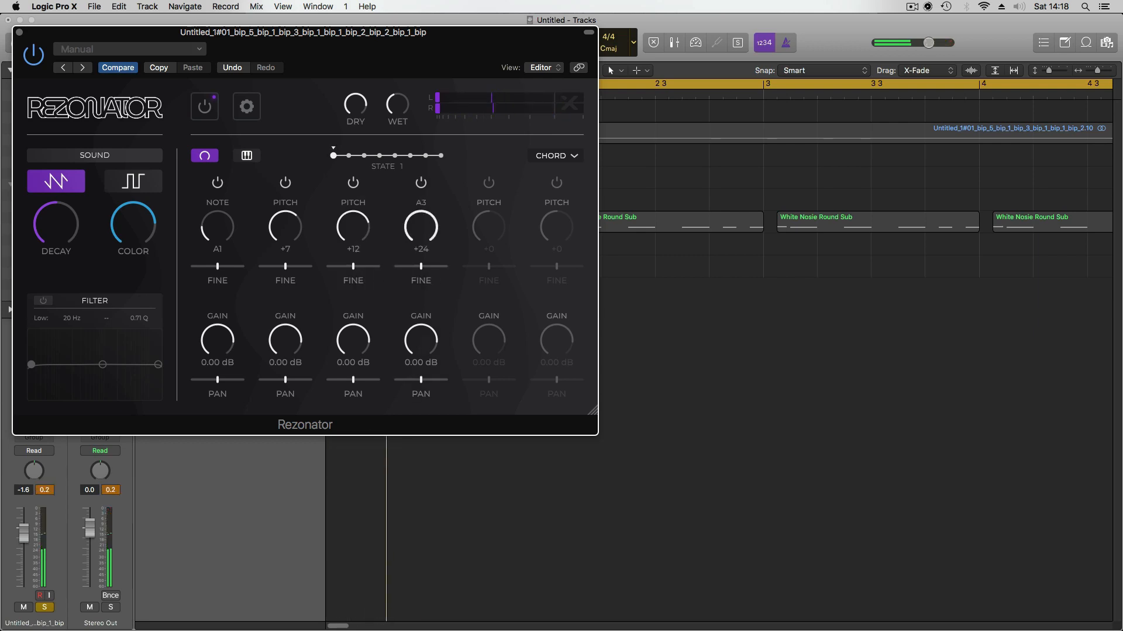
{"action": "left_click", "coordinate": [490, 183]}
{"action": "left_click_drag", "start_coordinate": [488, 243], "coordinate": [488, 205]}
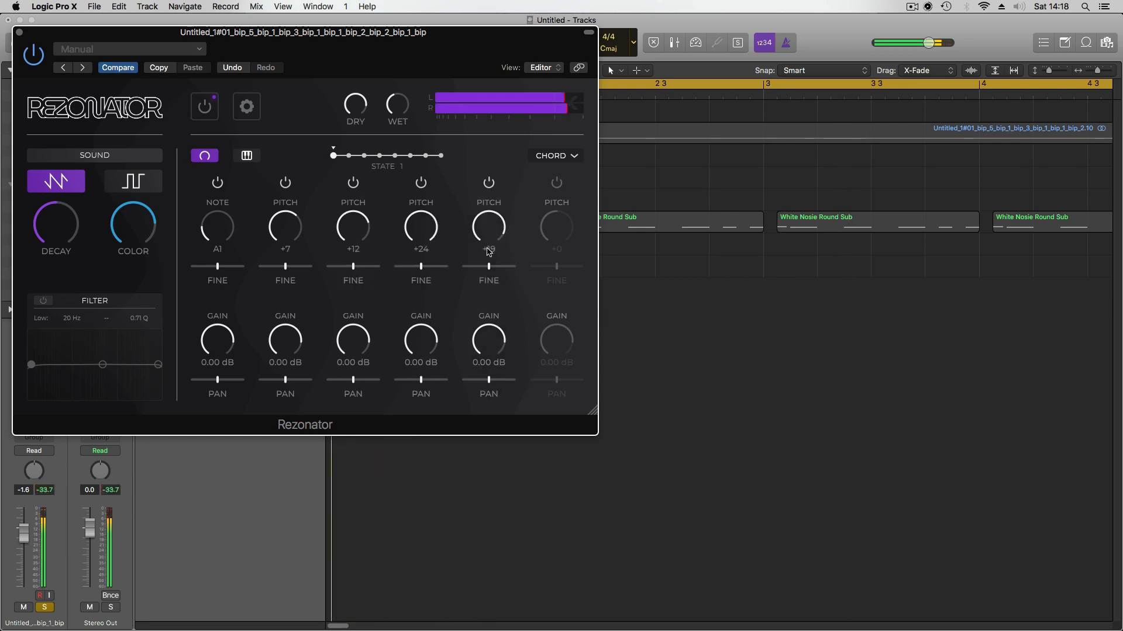
{"action": "left_click_drag", "start_coordinate": [489, 251], "coordinate": [489, 256]}
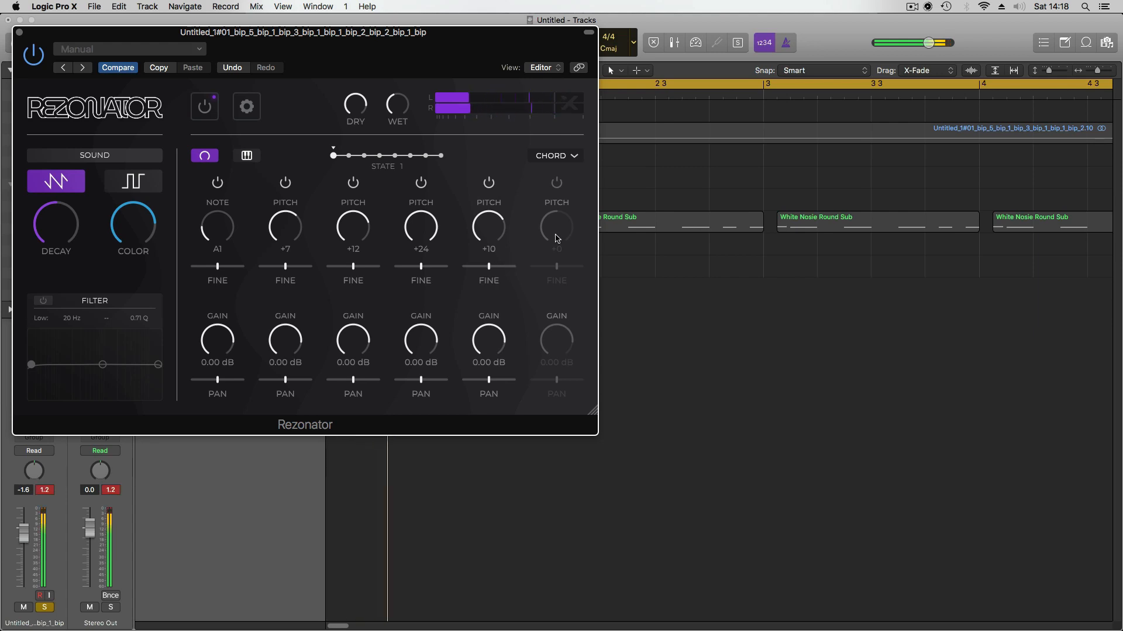
Enable Rezonator's sixth voice at +21 and balance the chord, with gains of -3.07 dB on voice four and 2.86 dB on voice six
{"action": "left_click", "coordinate": [556, 184]}
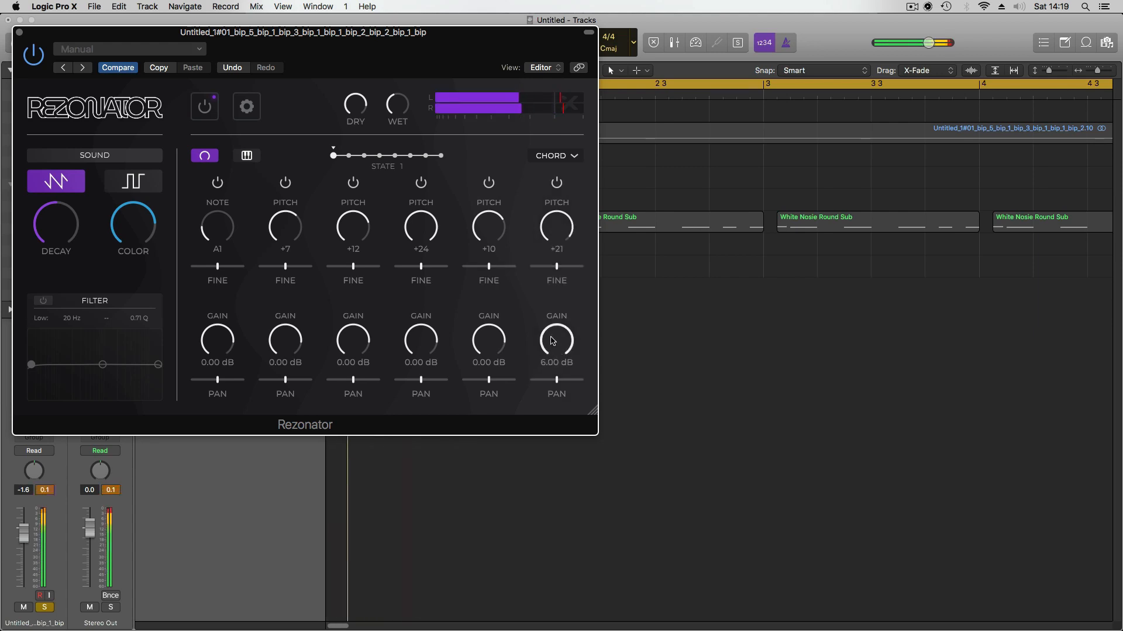
{"action": "left_click", "coordinate": [421, 183]}
{"action": "left_click", "coordinate": [421, 183]}
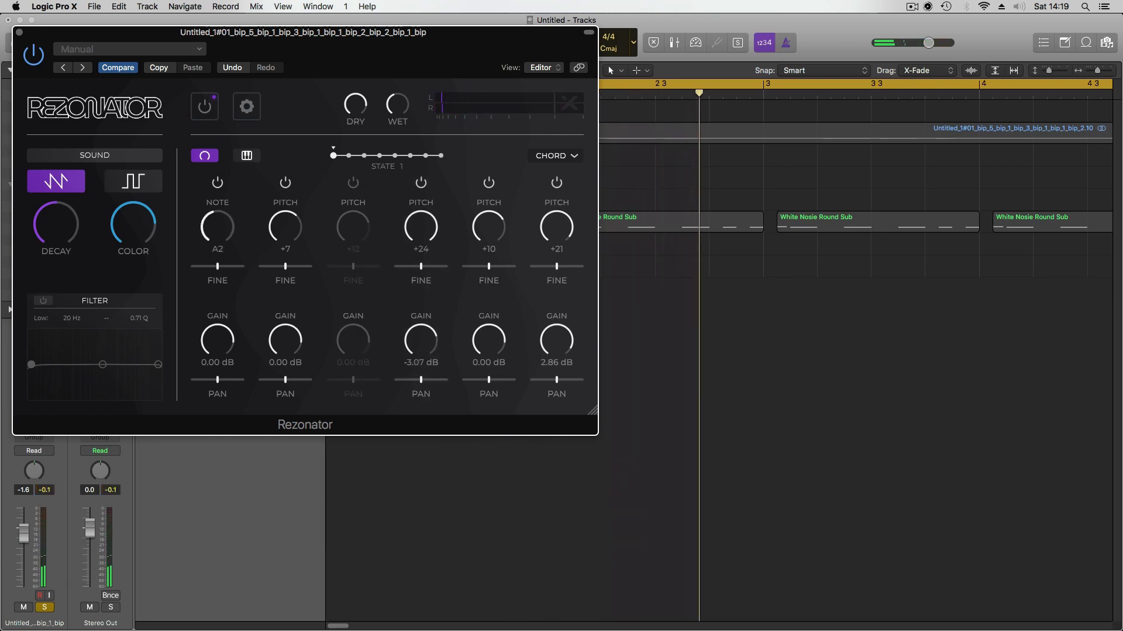
{"action": "key", "text": "space"}
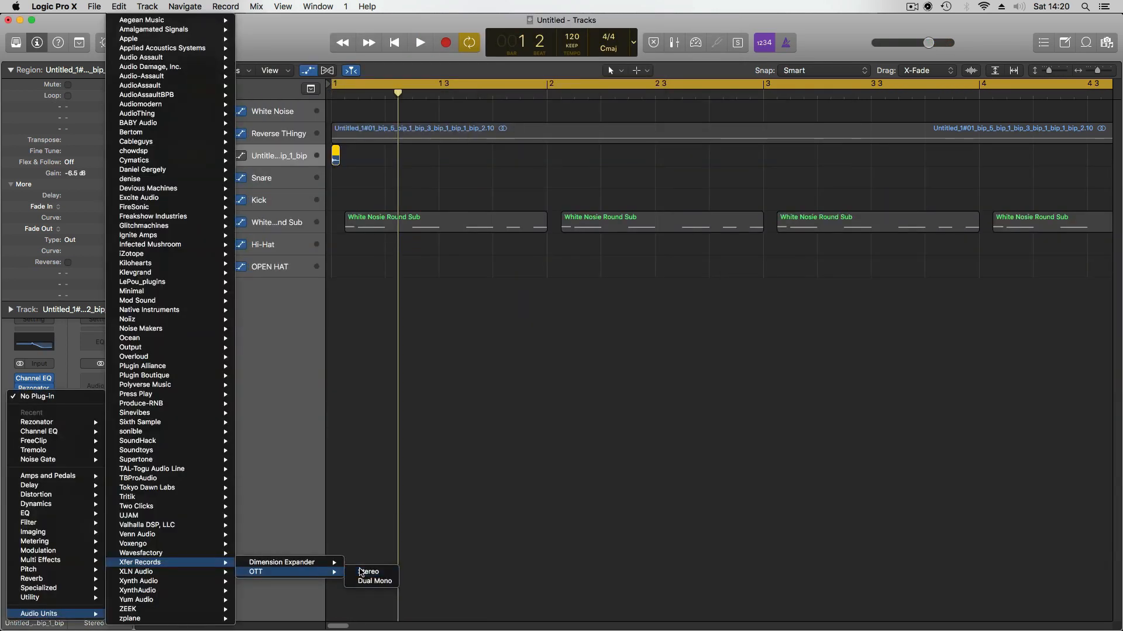
Add a stereo OTT compressor after Rezonator on track 22 and set its Time to 296% while auditioning
{"action": "left_click", "coordinate": [362, 572]}
{"action": "left_click_drag", "start_coordinate": [117, 303], "coordinate": [71, 285]}
{"action": "key", "text": "space"}
{"action": "key", "text": "space"}
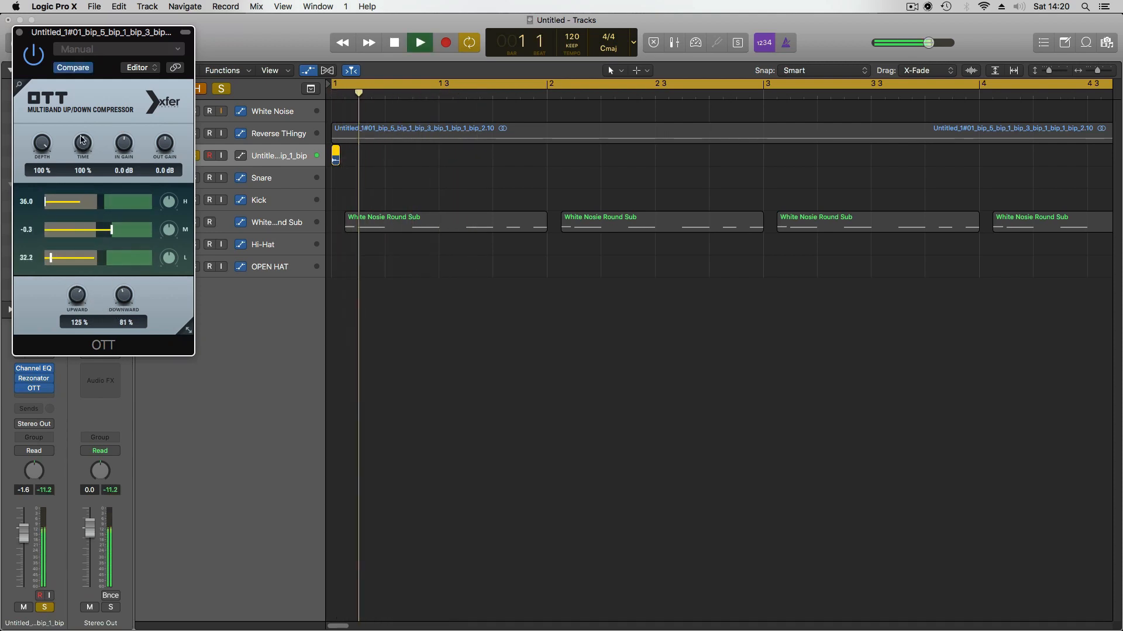
{"action": "left_click_drag", "start_coordinate": [82, 144], "coordinate": [77, 121]}
{"action": "key", "text": "space"}
{"action": "key", "text": "space"}
{"action": "key", "text": "space"}
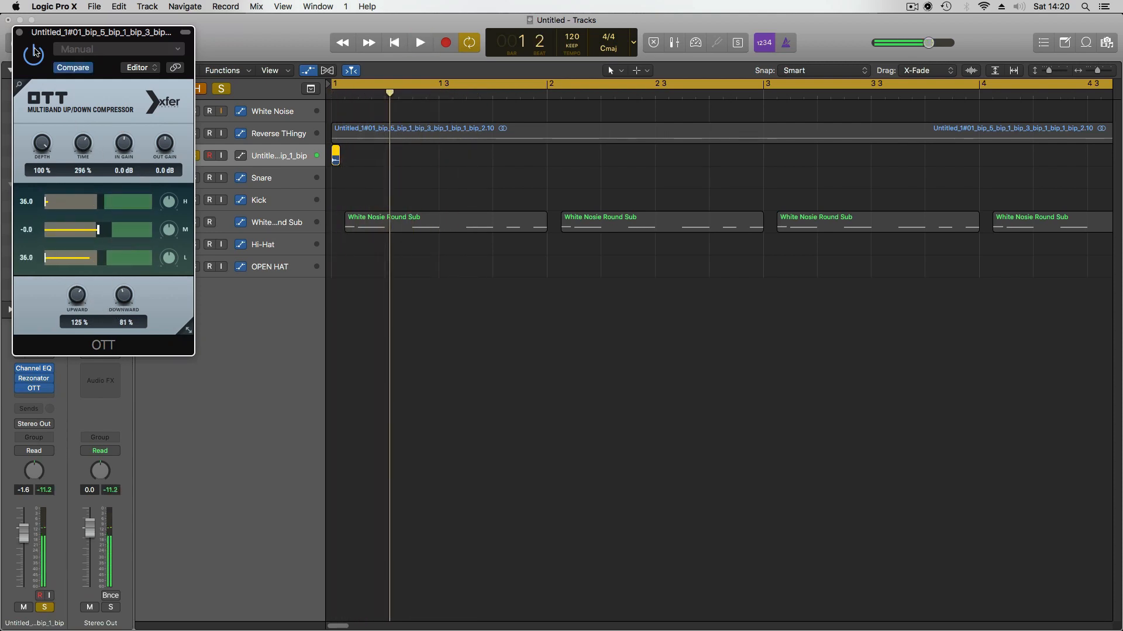
Close OTT, bounce the resonated blip to track 23, and transpose the bounced region by +2
{"action": "left_click", "coordinate": [20, 34]}
{"action": "key", "text": "space"}
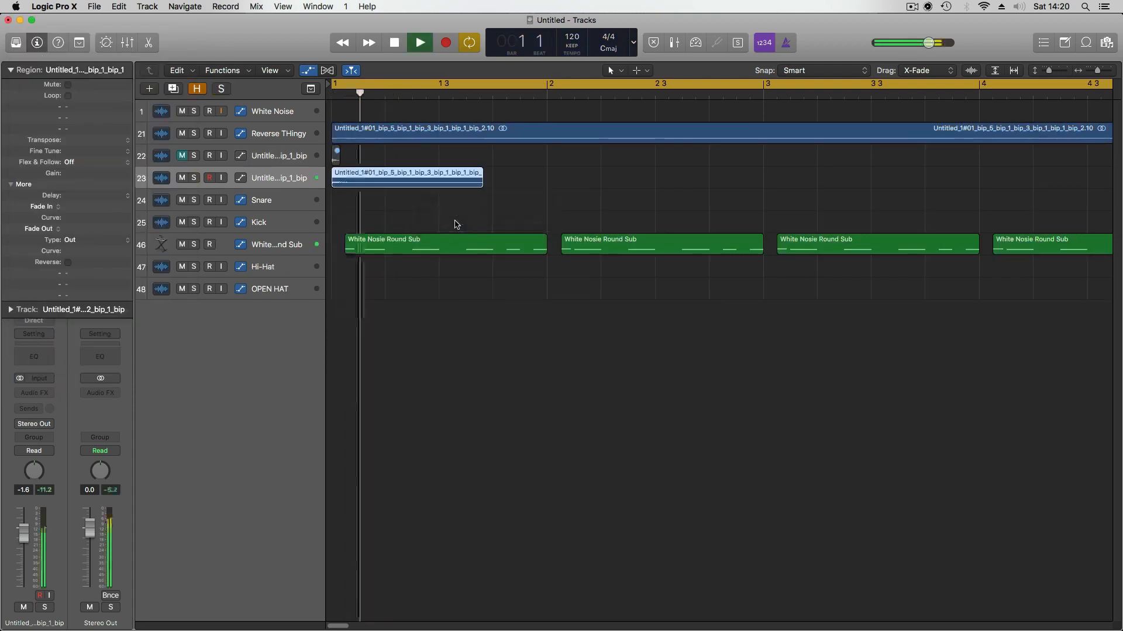
{"action": "key", "text": "super+Down"}
{"action": "key", "text": "super+Down"}
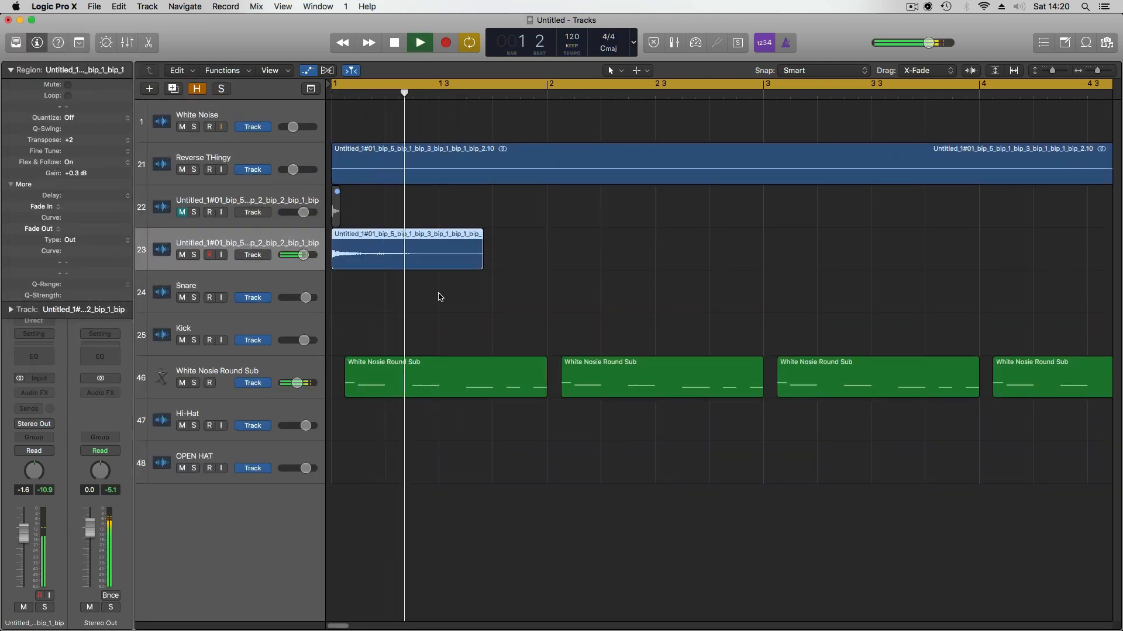
{"action": "key", "text": "super+Left"}
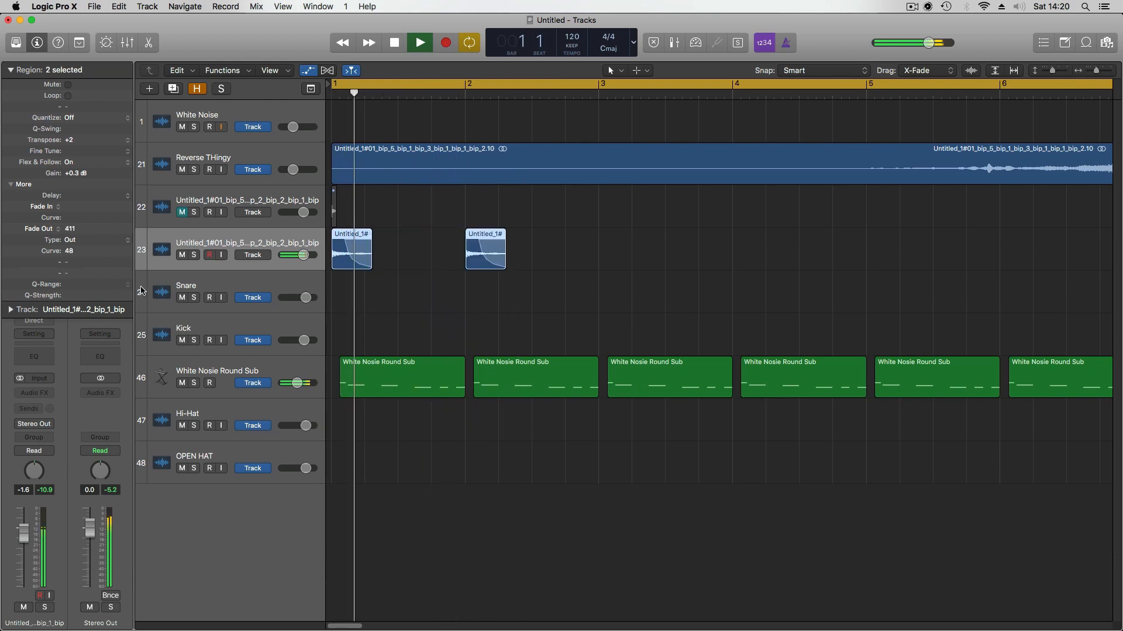
Add Raum reverb to track 23, adjust its Size during playback, and place copies of the region at bars 3, 5 and 7
{"action": "key", "text": "space"}
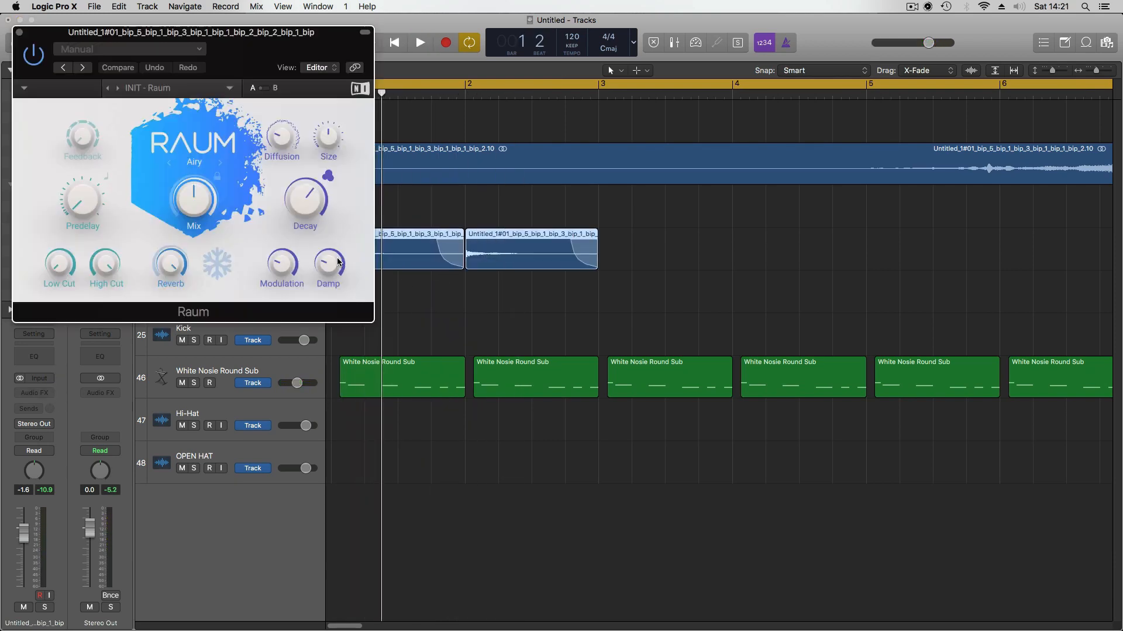
{"action": "key", "text": "space"}
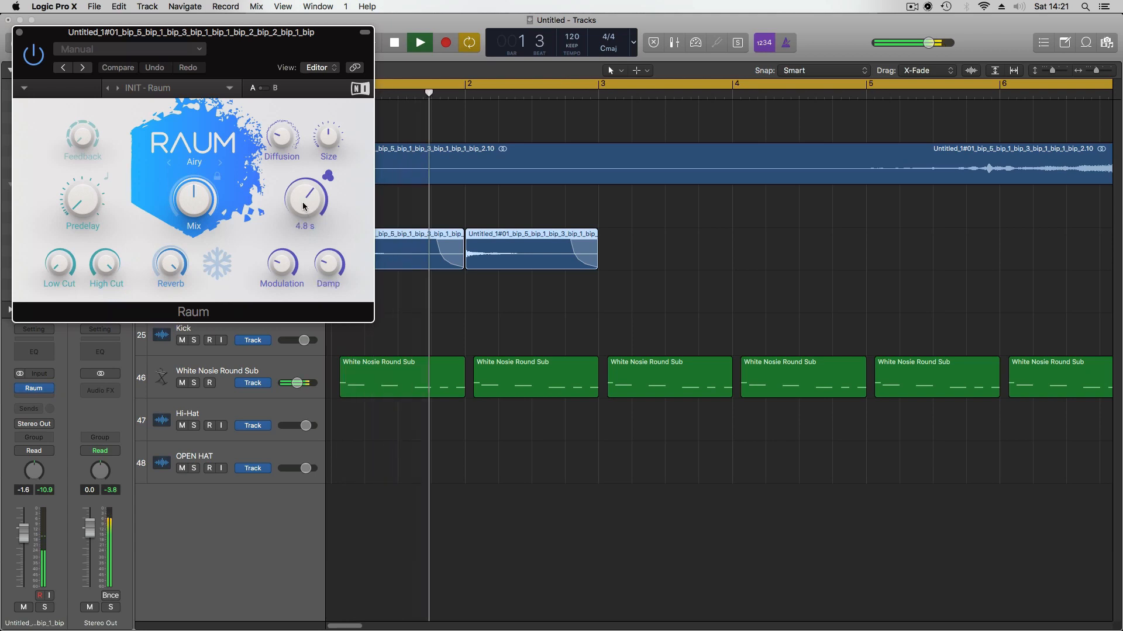
{"action": "left_click_drag", "start_coordinate": [331, 145], "coordinate": [331, 139]}
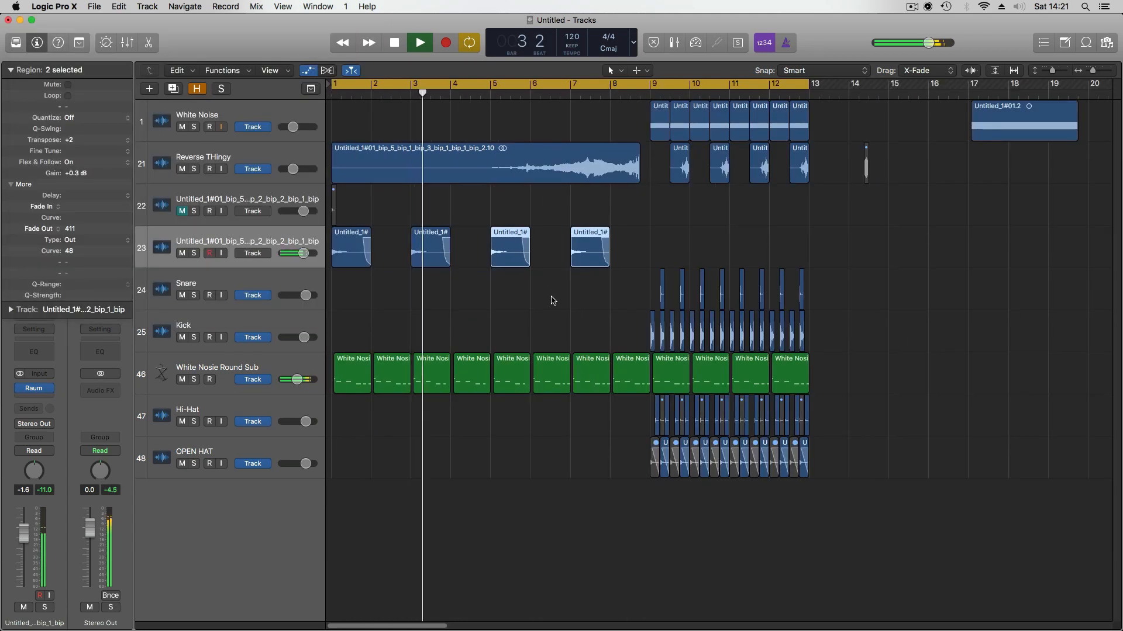
{"action": "key", "text": "space"}
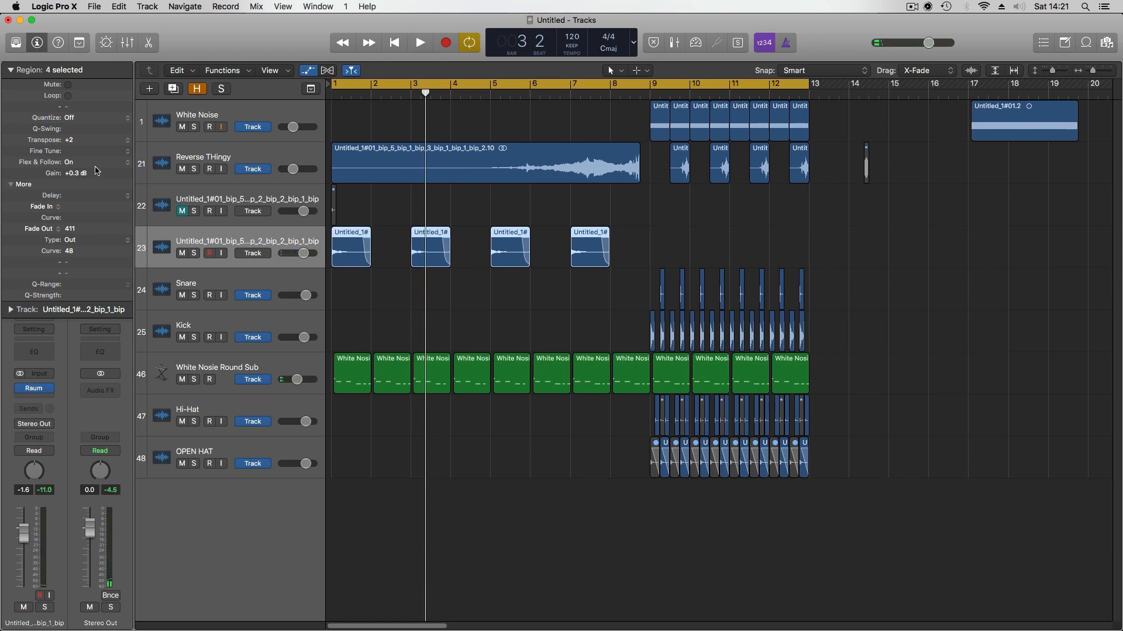
Audition the four selected regions on track 23 at transpositions of +6 and +8, and set them to +9
{"action": "key", "text": "space"}
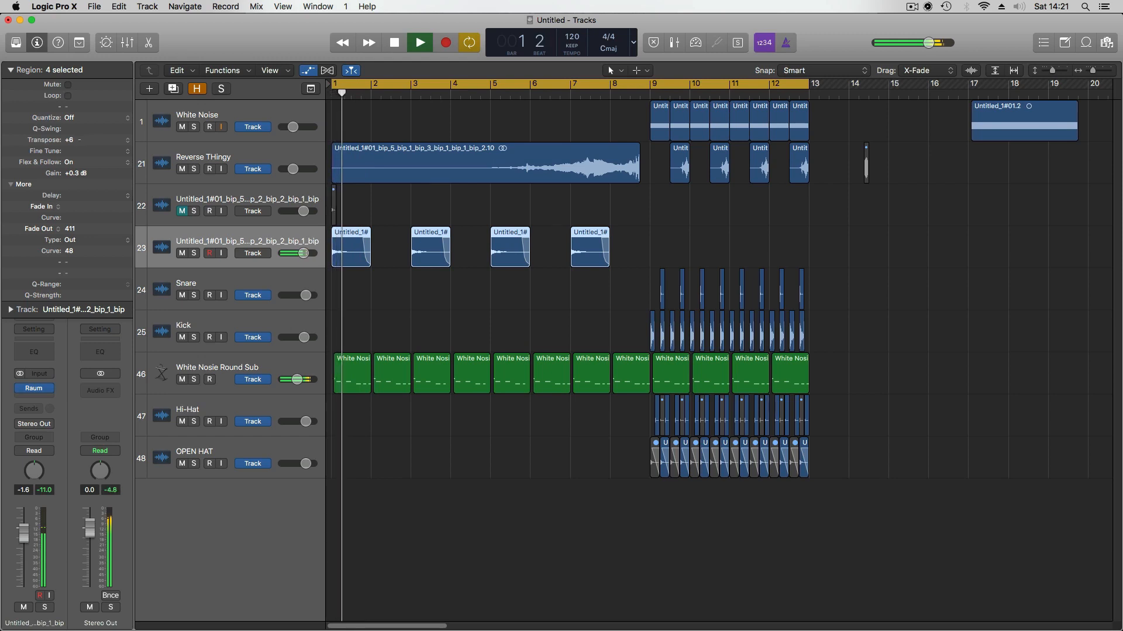
{"action": "key", "text": "space"}
{"action": "left_click_drag", "start_coordinate": [82, 141], "coordinate": [82, 138]}
{"action": "key", "text": "space"}
{"action": "key", "text": "space"}
{"action": "key", "text": "space"}
{"action": "key", "text": "space"}
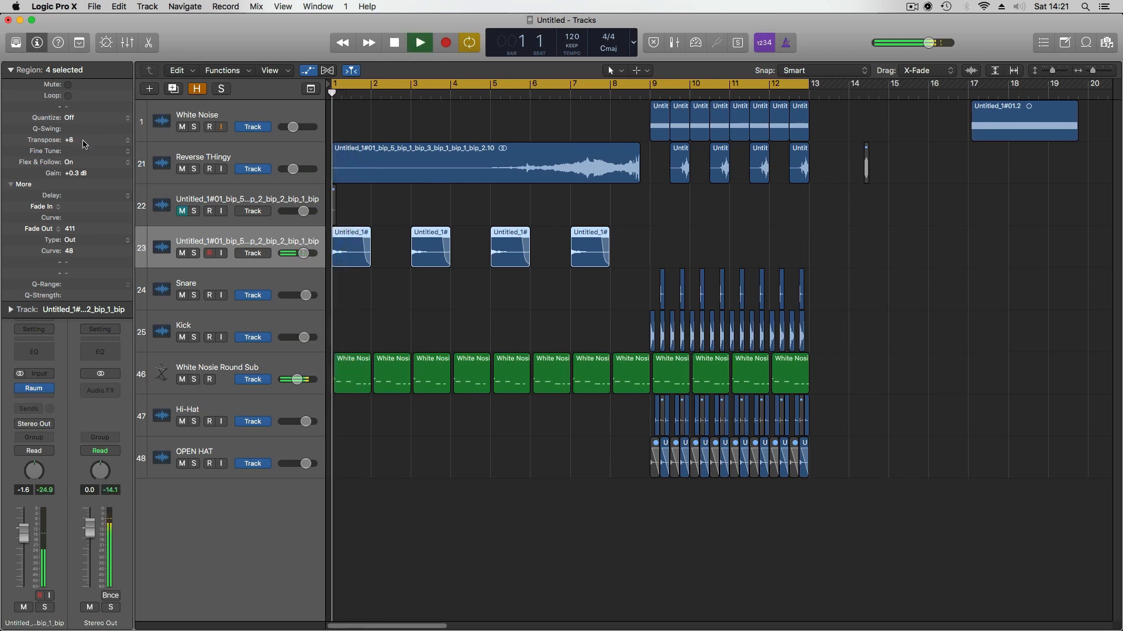
{"action": "key", "text": "space"}
{"action": "key", "text": "space"}
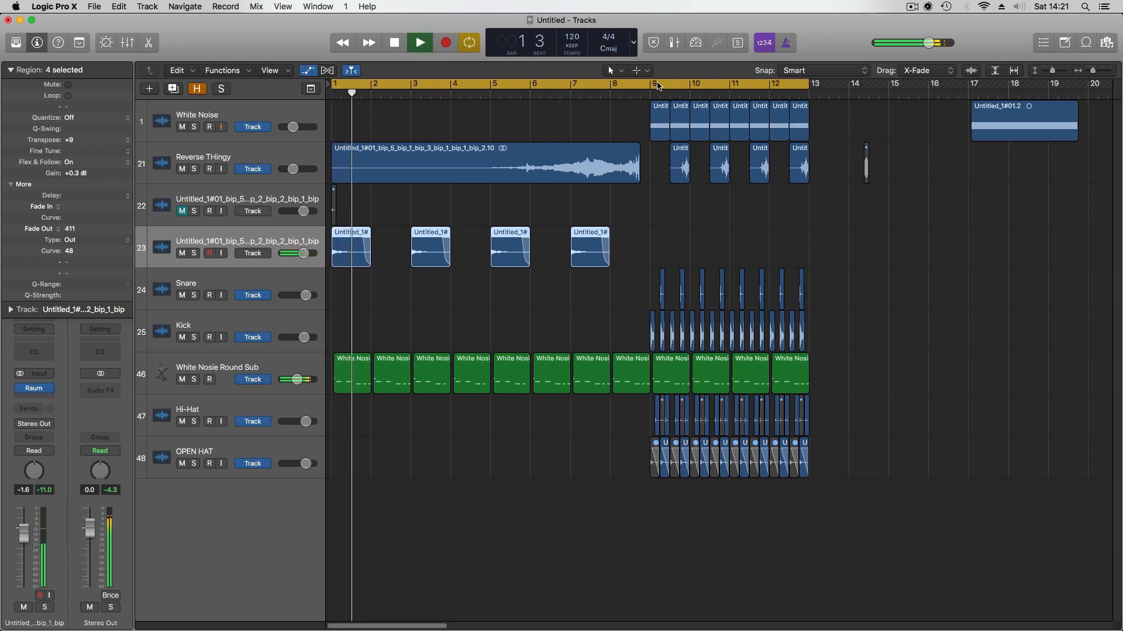
Arrange the resonated regions end to end across bars 1 to 4, clearing the bar 3 region's transposition
{"action": "left_click", "coordinate": [457, 330]}
{"action": "left_click_drag", "start_coordinate": [349, 259], "coordinate": [389, 262]}
{"action": "key", "text": "space"}
{"action": "key", "text": "space"}
{"action": "key", "text": "space"}
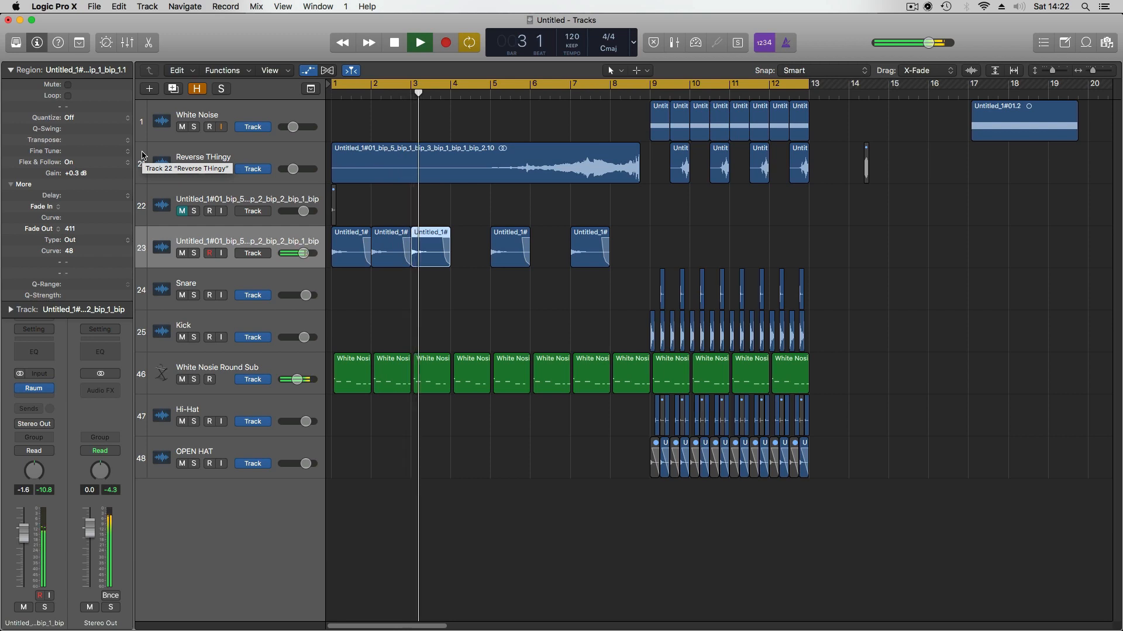
{"action": "key", "text": "space"}
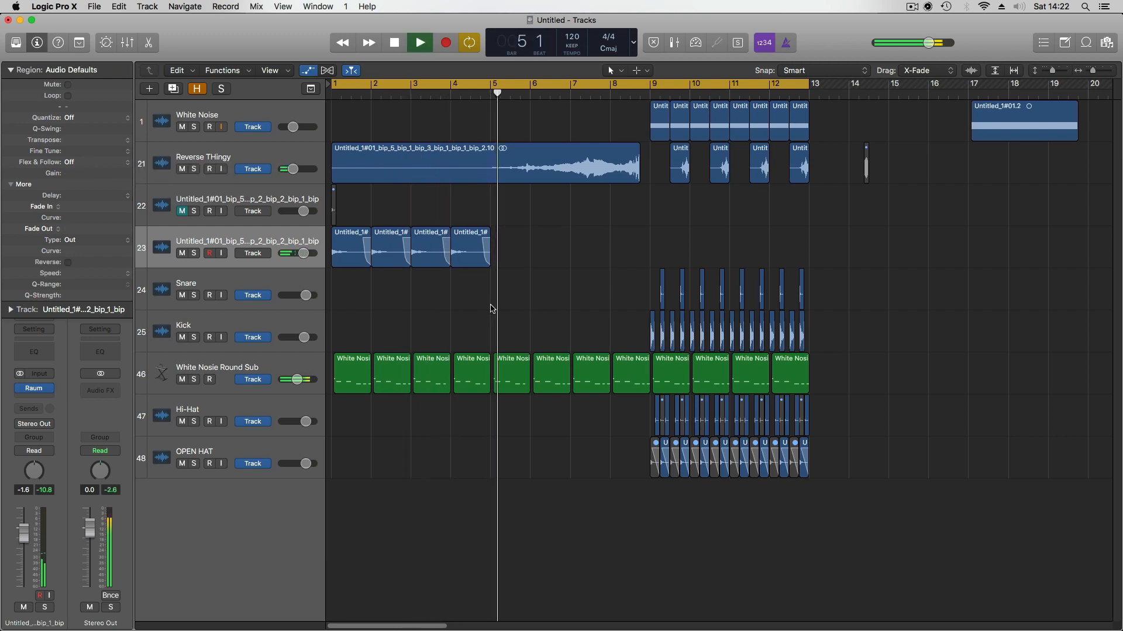
{"action": "key", "text": "space"}
Shorten the four regions on track 23 to half a bar and move the second one to beat 3 of bar 1
{"action": "key", "text": "super+Left"}
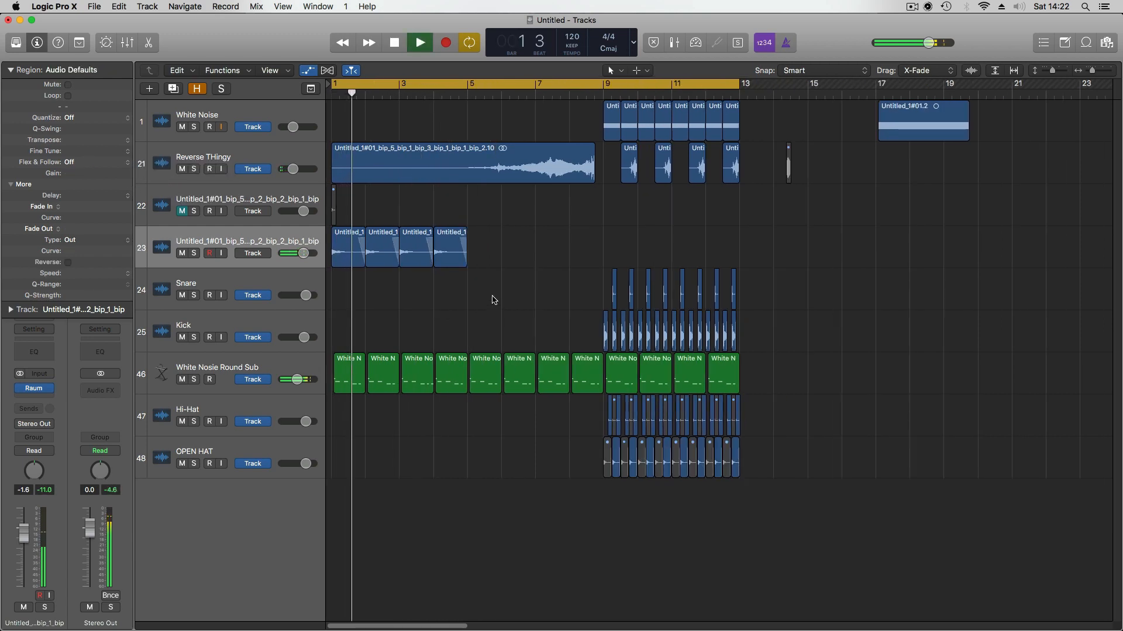
{"action": "left_click_drag", "start_coordinate": [490, 291], "coordinate": [354, 268]}
{"action": "key", "text": "space"}
{"action": "key", "text": "space"}
{"action": "left_click", "coordinate": [381, 284]}
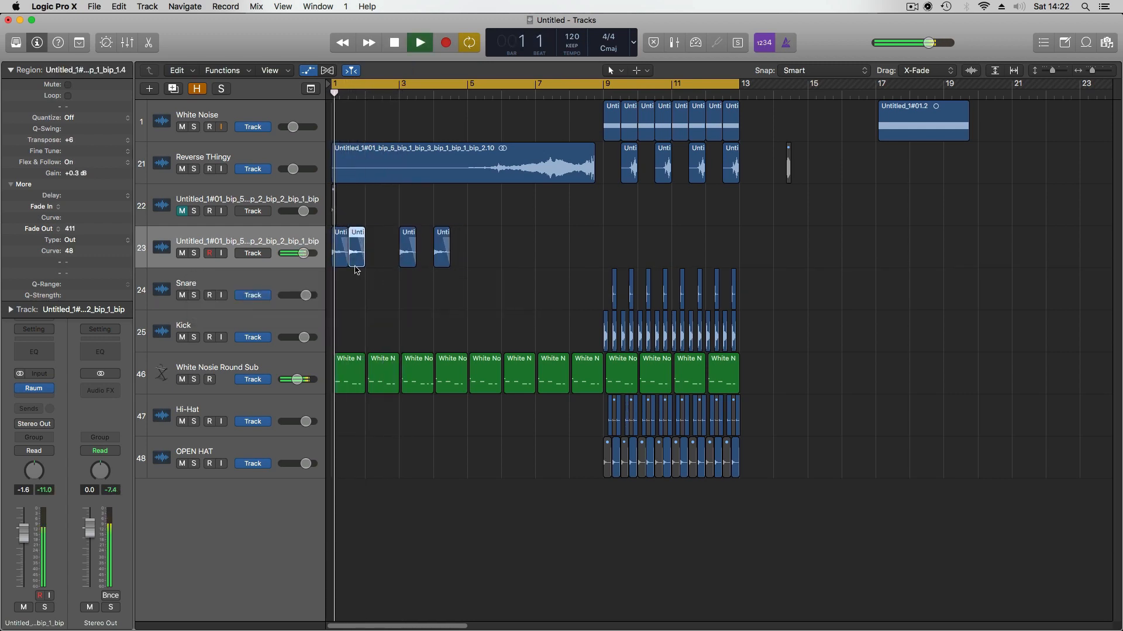
Trim the first region to one and a half beats and move the second region directly against its end
{"action": "key", "text": "super+Right"}
{"action": "key", "text": "super+Right"}
{"action": "key", "text": "super+Right"}
{"action": "key", "text": "super+Right"}
{"action": "key", "text": "super+Right"}
{"action": "key", "text": "super+Right"}
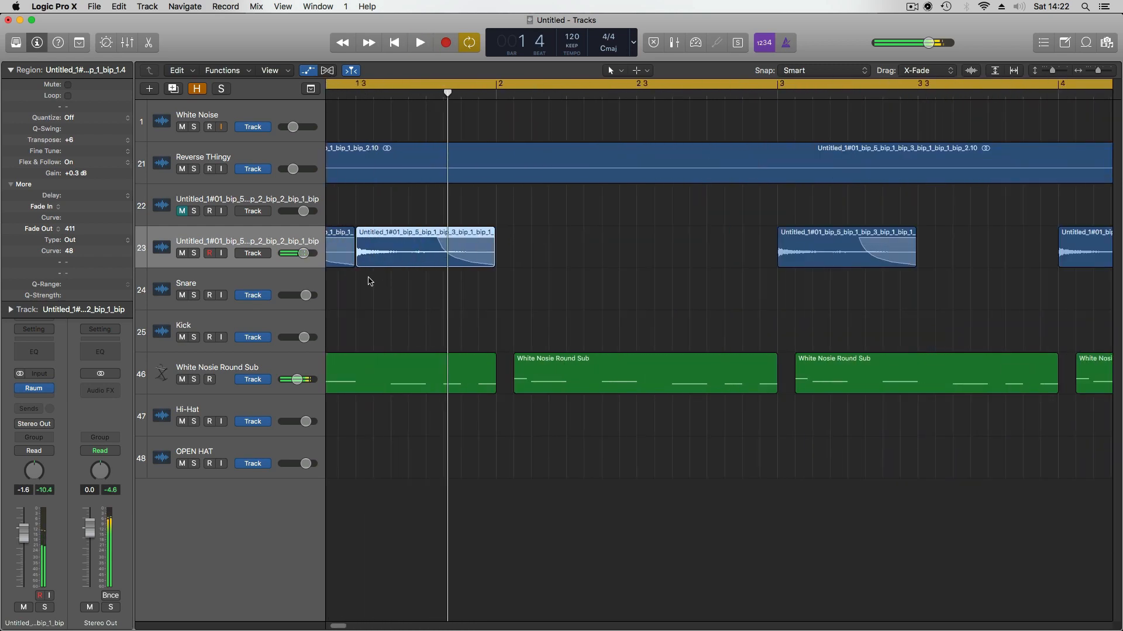
{"action": "scroll", "coordinate": [369, 281], "scroll_direction": "left", "scroll_amount": 4}
{"action": "mouse_move", "coordinate": [464, 266]}
{"action": "left_mouse_down"}
{"action": "mouse_move", "coordinate": [435, 266]}
{"action": "mouse_move", "coordinate": [468, 252]}
{"action": "left_mouse_up"}
{"action": "left_click_drag", "start_coordinate": [454, 251], "coordinate": [457, 253]}
{"action": "key", "text": "space"}
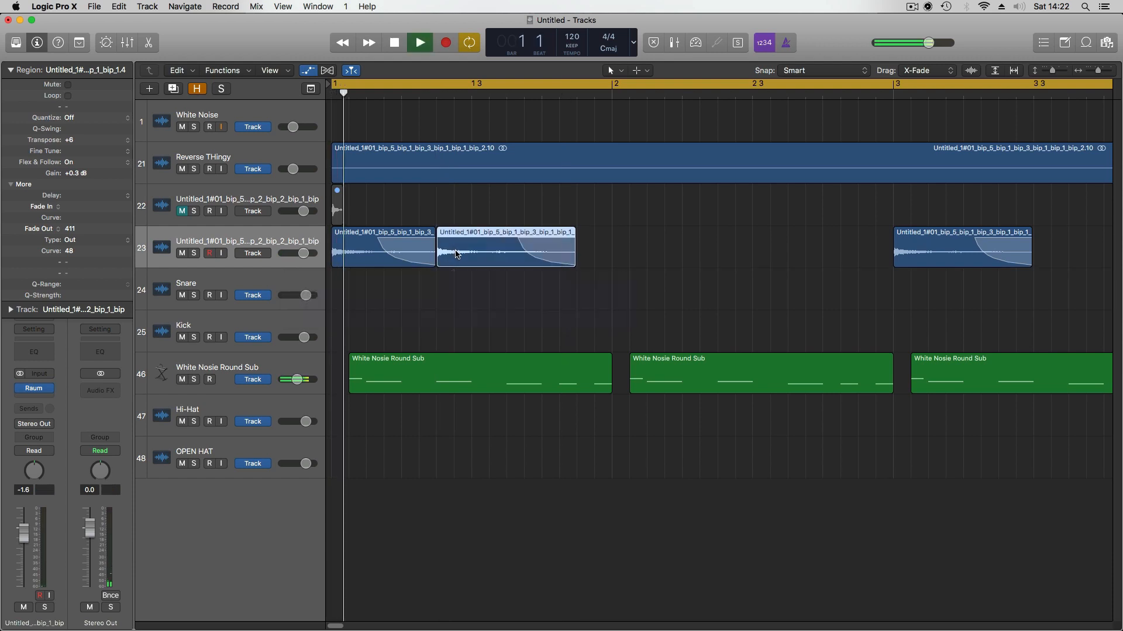
{"action": "key", "text": "space"}
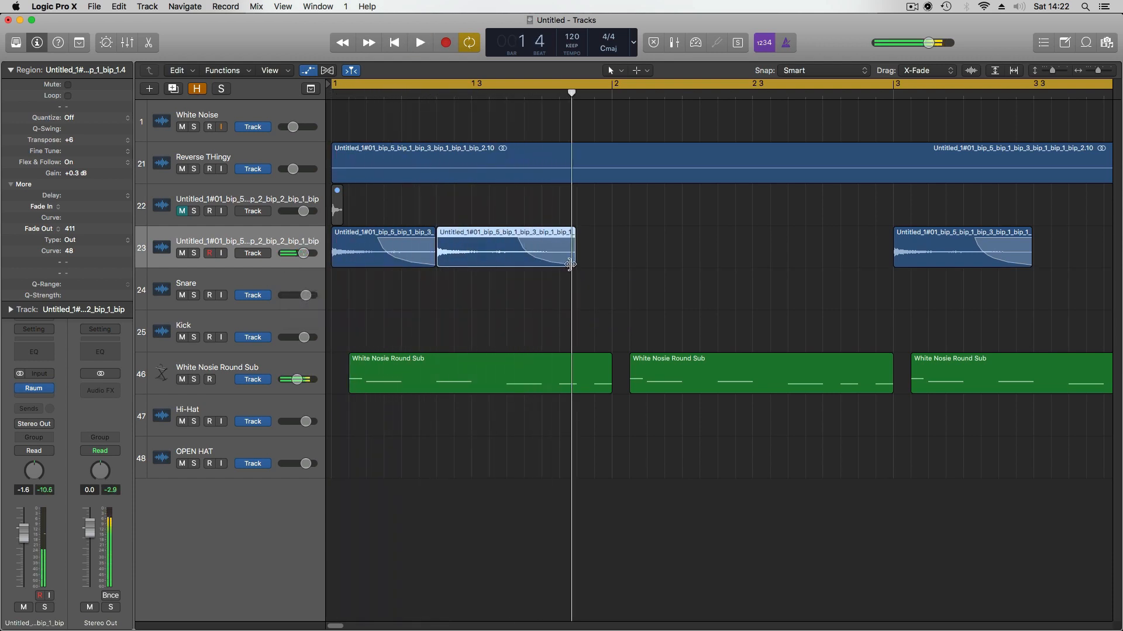
Trim the second region to match the first and move the third region directly after it
{"action": "left_click_drag", "start_coordinate": [574, 264], "coordinate": [537, 267]}
{"action": "left_click_drag", "start_coordinate": [960, 252], "coordinate": [609, 253]}
{"action": "key", "text": "space"}
{"action": "key", "text": "super+Left"}
{"action": "key", "text": "super+Left"}
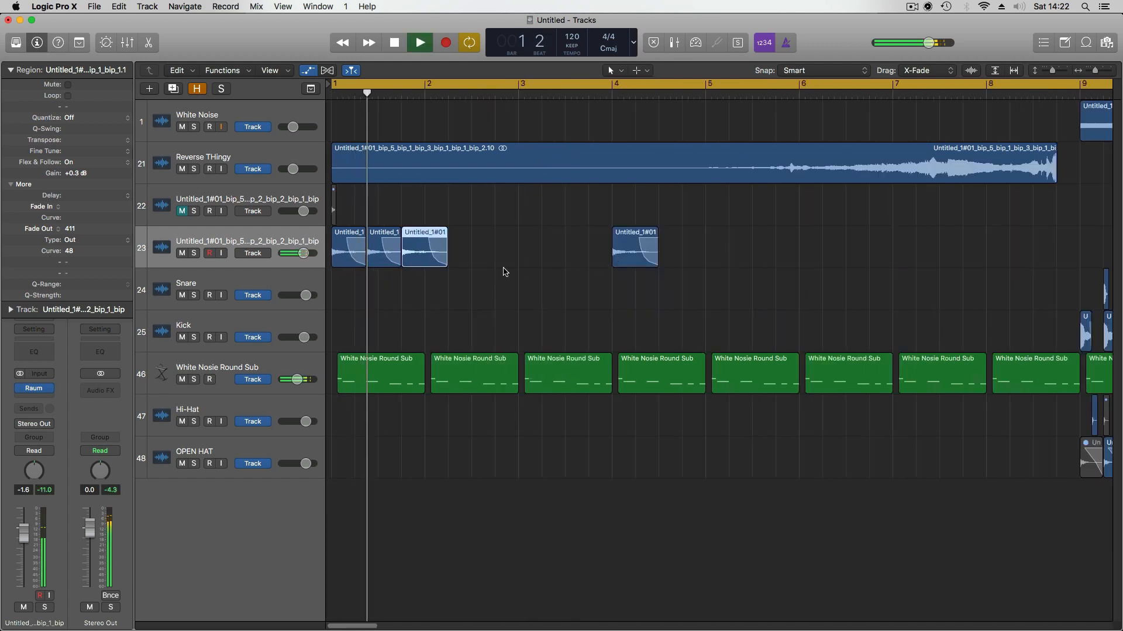
Extend the third region to the middle of bar 2 and move the fourth region directly after it
{"action": "left_click", "coordinate": [442, 266]}
{"action": "key", "text": "space"}
{"action": "left_click_drag", "start_coordinate": [628, 255], "coordinate": [470, 272]}
{"action": "key", "text": "space"}
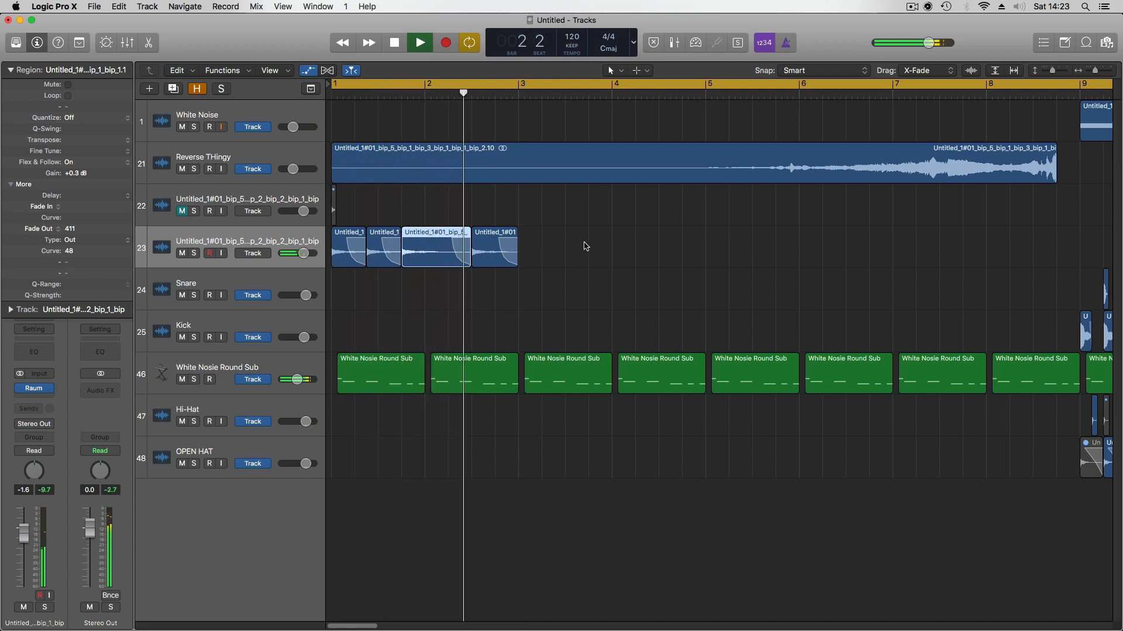
Shorten the third region to one and a half beats and move the fourth region back against its end
{"action": "key", "text": "space"}
{"action": "mouse_move", "coordinate": [466, 265]}
{"action": "left_mouse_down"}
{"action": "mouse_move", "coordinate": [441, 265]}
{"action": "mouse_move", "coordinate": [460, 255]}
{"action": "left_mouse_up"}
{"action": "key", "text": "space"}
{"action": "key", "text": "super+Left"}
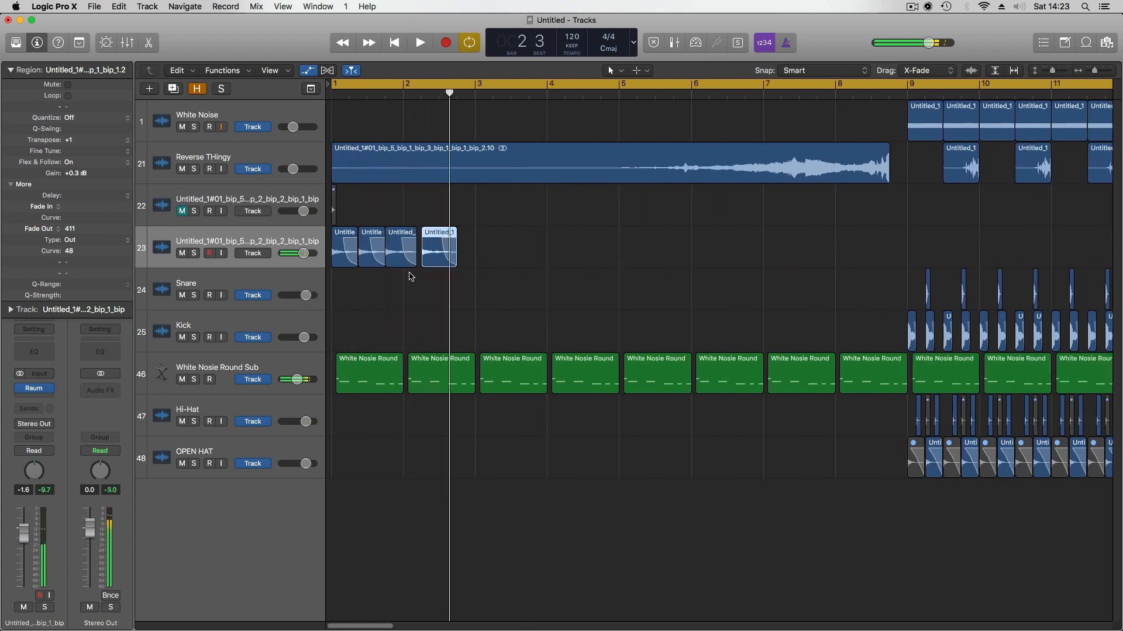
{"action": "left_click_drag", "start_coordinate": [413, 263], "coordinate": [429, 268]}
{"action": "key", "text": "space"}
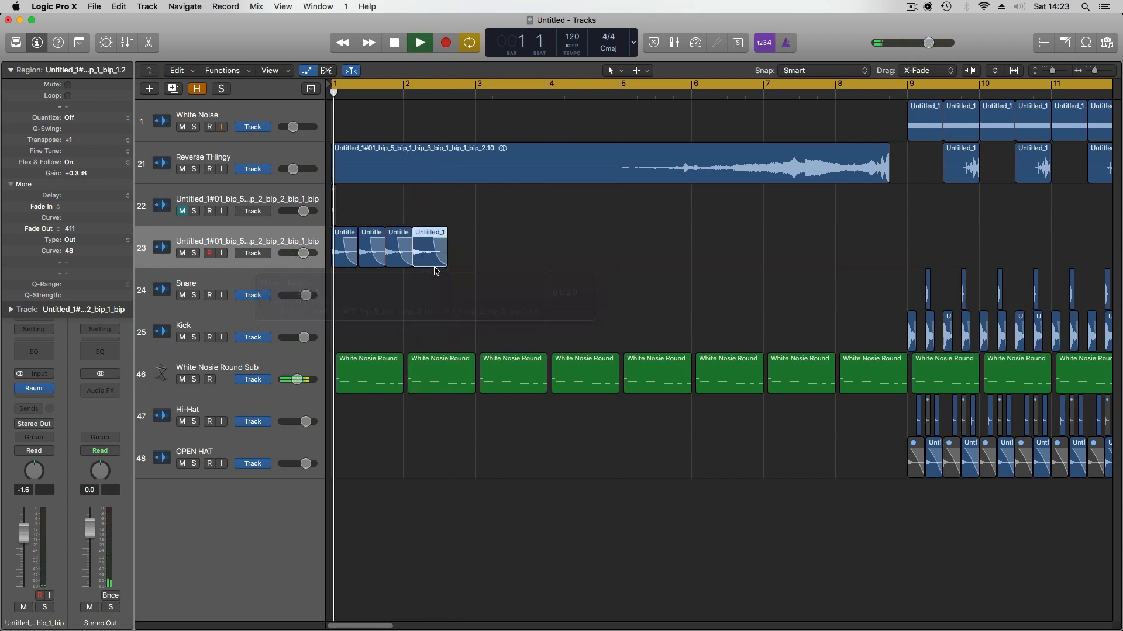
Trim the fourth region and add two more equally short regions after it to fill bar 2
{"action": "key", "text": "super+Left"}
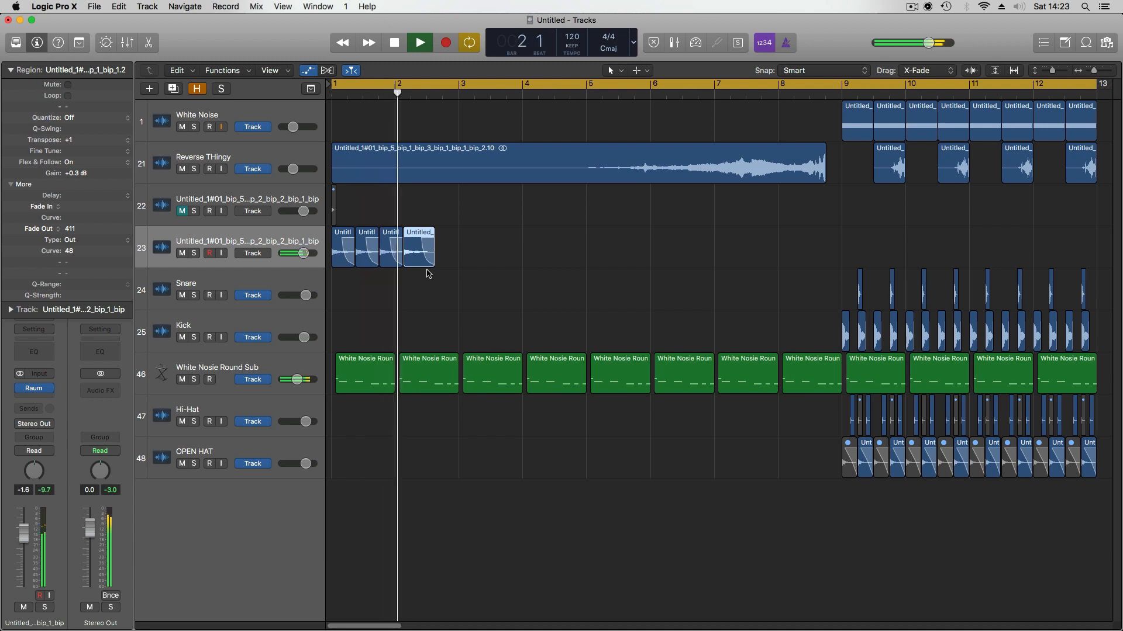
{"action": "left_click_drag", "start_coordinate": [427, 269], "coordinate": [459, 267]}
{"action": "key", "text": "space"}
{"action": "key", "text": "space"}
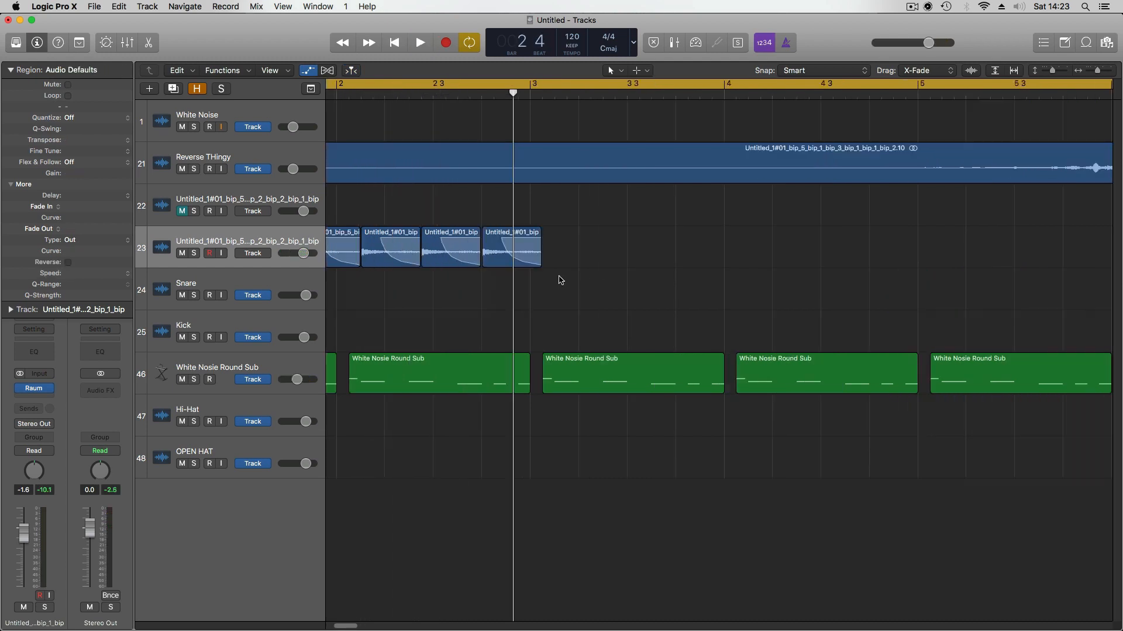
Trim the last region to end at bar 3 and copy the six-region pattern to bar 3
{"action": "left_click_drag", "start_coordinate": [539, 264], "coordinate": [449, 268]}
{"action": "key", "text": "space"}
{"action": "key", "text": "super+Left"}
{"action": "key", "text": "super+Left"}
{"action": "key", "text": "super+Left"}
{"action": "key", "text": "super+Left"}
{"action": "key", "text": "super+Left"}
{"action": "key", "text": "space"}
{"action": "key", "text": "space"}
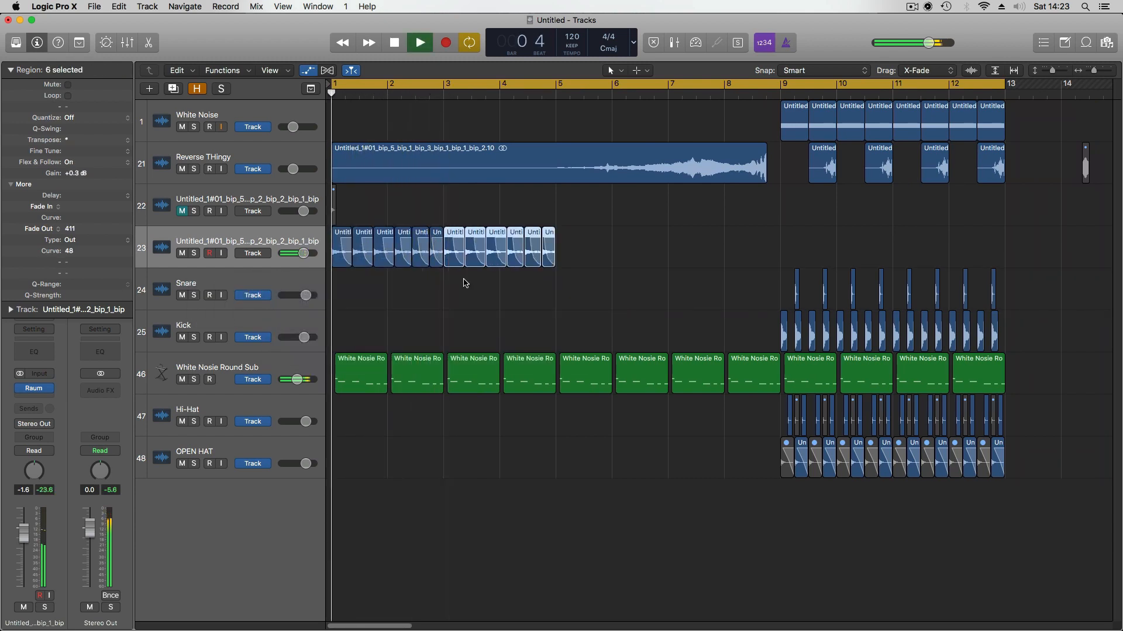
Lengthen the fourth and fifth regions to one and a half beats and fit the short sixth region up to bar 3
{"action": "key", "text": "super+Right"}
{"action": "key", "text": "super+Right"}
{"action": "key", "text": "super+Right"}
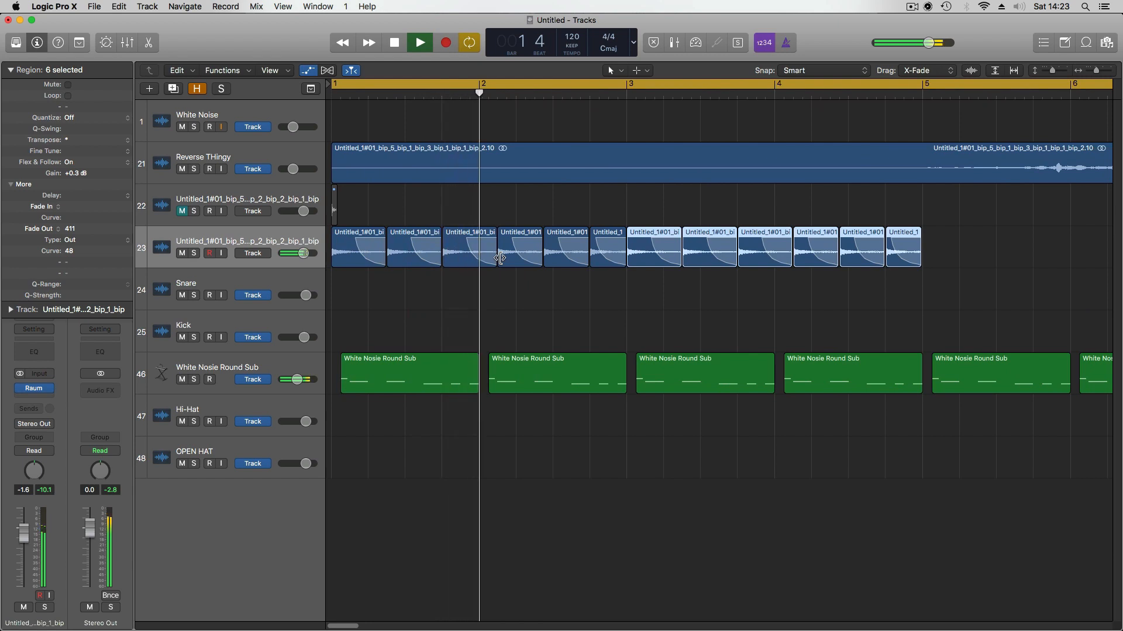
{"action": "key", "text": "space"}
{"action": "left_click", "coordinate": [626, 325]}
{"action": "left_click_drag", "start_coordinate": [557, 260], "coordinate": [625, 268]}
Delete the copied regions from bar 3 onward on track 23 and play the revised pattern
{"action": "left_click_drag", "start_coordinate": [640, 216], "coordinate": [952, 253]}
{"action": "key", "text": "Delete"}
{"action": "key", "text": "space"}
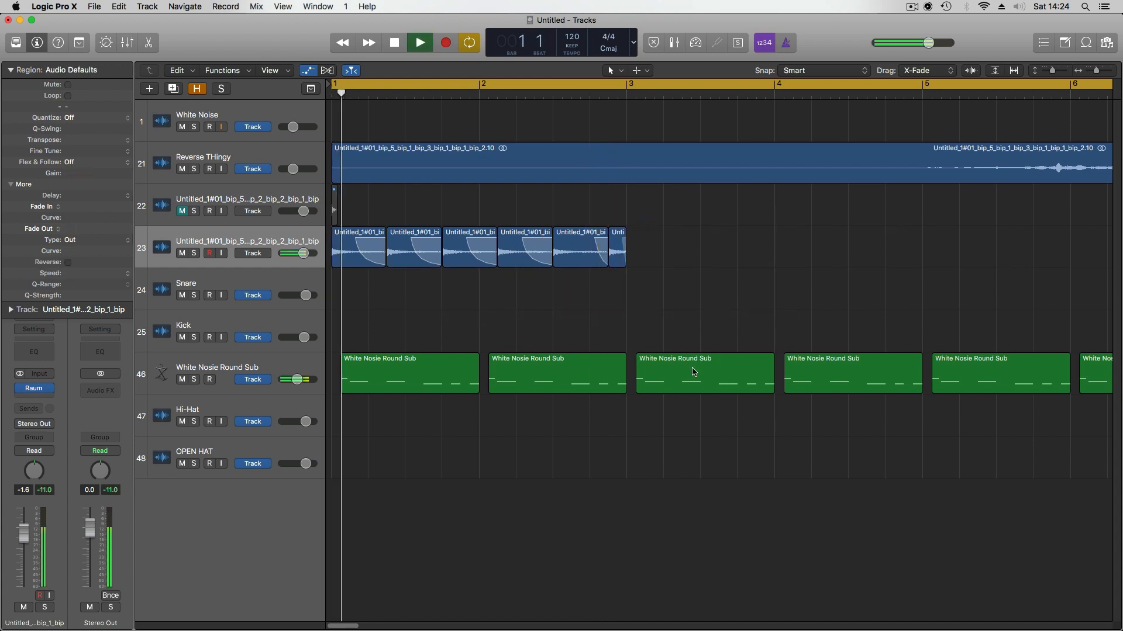
Copy the six-region pattern on track 23 to bar 3 and play it back from the start
{"action": "left_click_drag", "start_coordinate": [522, 268], "coordinate": [634, 253]}
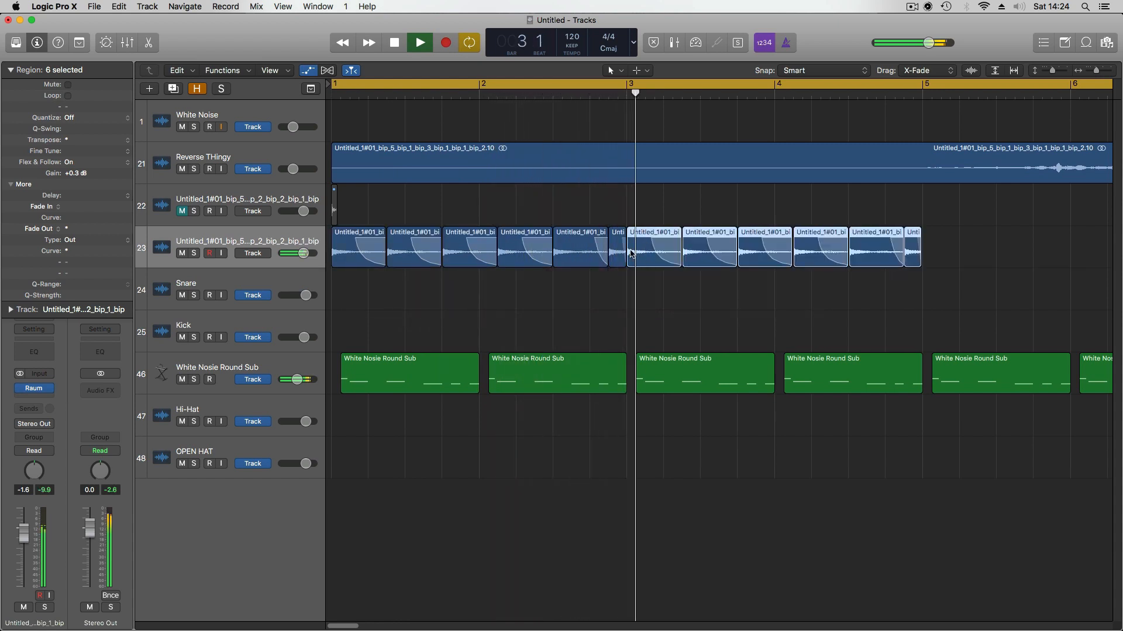
{"action": "key", "text": "super+Left"}
{"action": "key", "text": "space"}
{"action": "key", "text": "super+Right"}
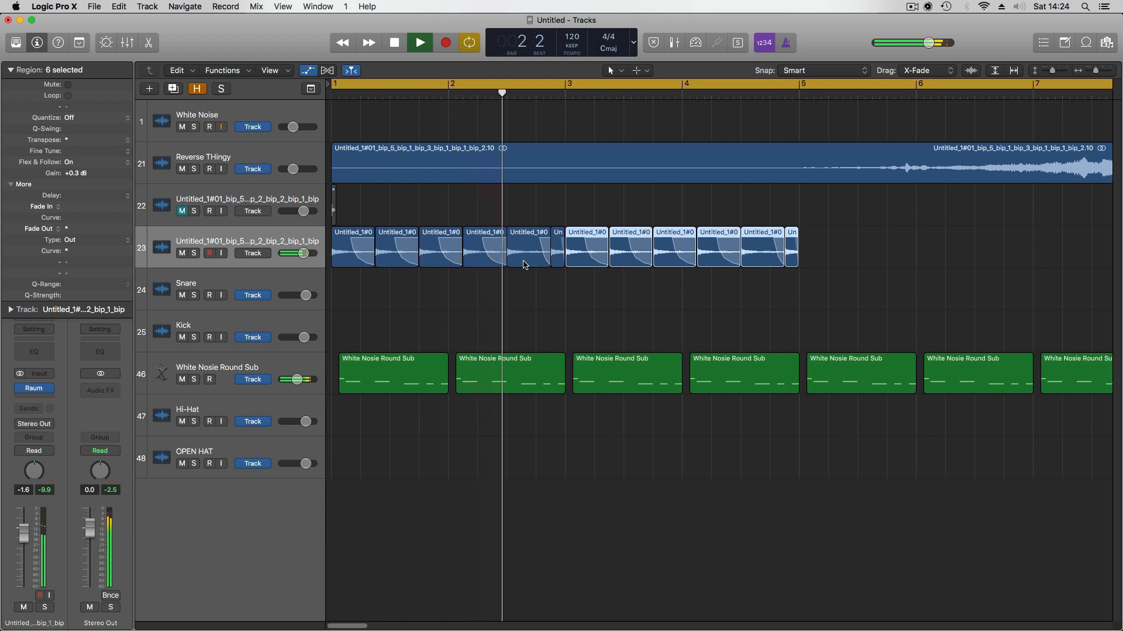
Extend the short sixth region before bar 3 backwards to one beat, shortening the fifth region to match, and replay
{"action": "key", "text": "space"}
{"action": "mouse_move", "coordinate": [550, 263]}
{"action": "left_mouse_down"}
{"action": "mouse_move", "coordinate": [529, 268]}
{"action": "mouse_move", "coordinate": [562, 269]}
{"action": "left_mouse_up"}
{"action": "key", "text": "space"}
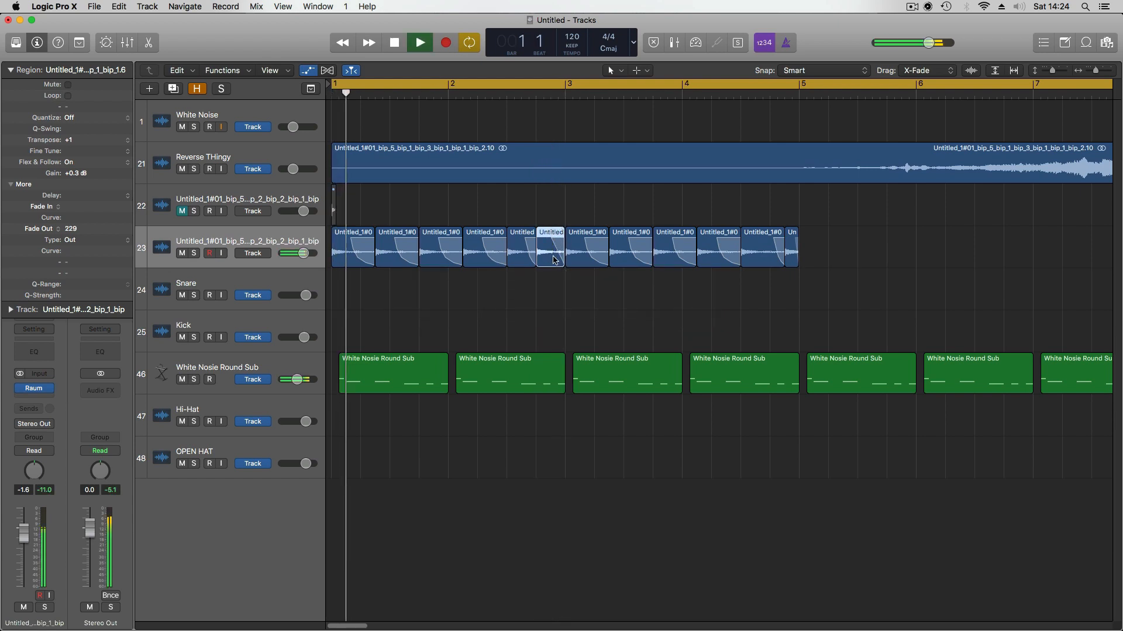
Copy the twelve-region pattern on track 23 to bar 5 and repeat it from bar 9 to bar 13
{"action": "key", "text": "super+Left"}
{"action": "key", "text": "super+Left"}
{"action": "left_click_drag", "start_coordinate": [661, 258], "coordinate": [597, 257]}
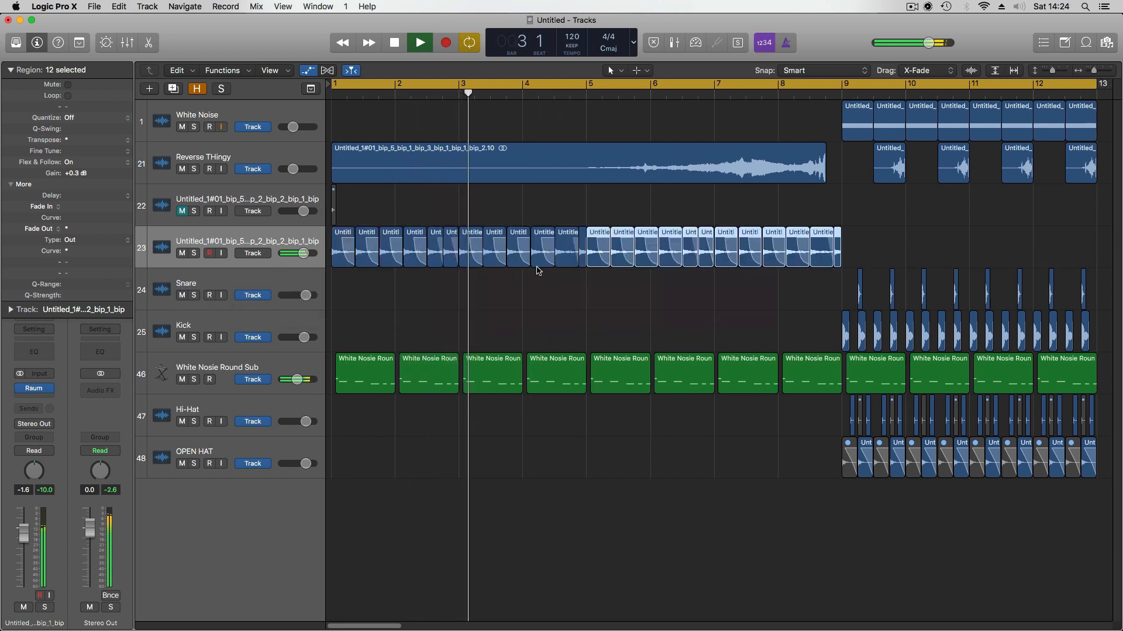
{"action": "key", "text": "super+Left"}
{"action": "key", "text": "super+Left"}
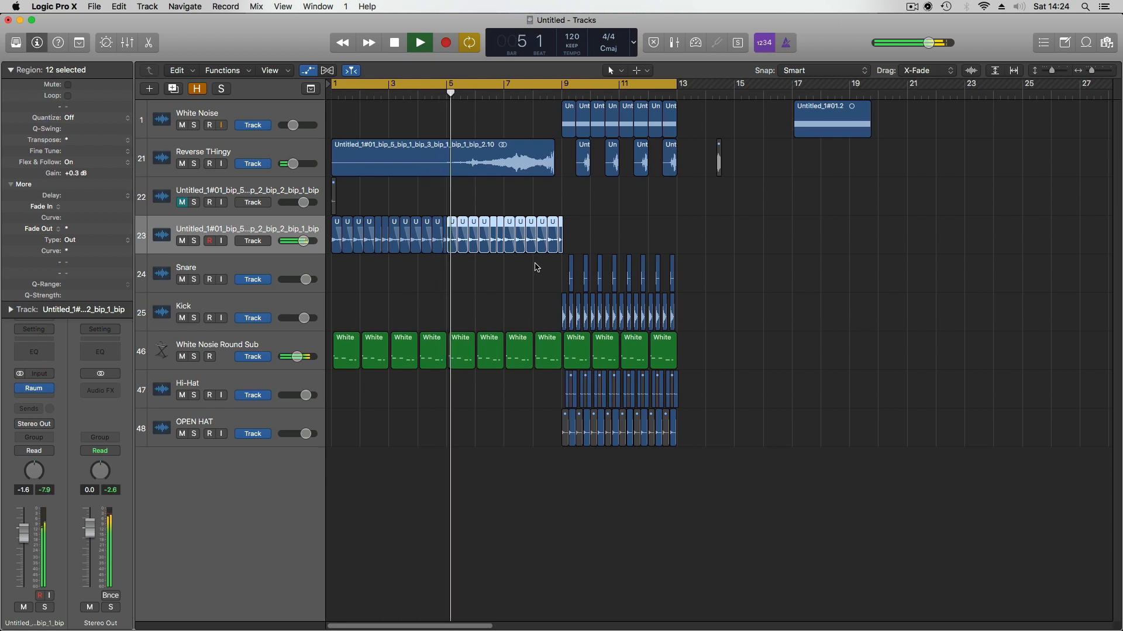
{"action": "key", "text": "super+r"}
{"action": "key", "text": "super+Up"}
{"action": "key", "text": "super+Left"}
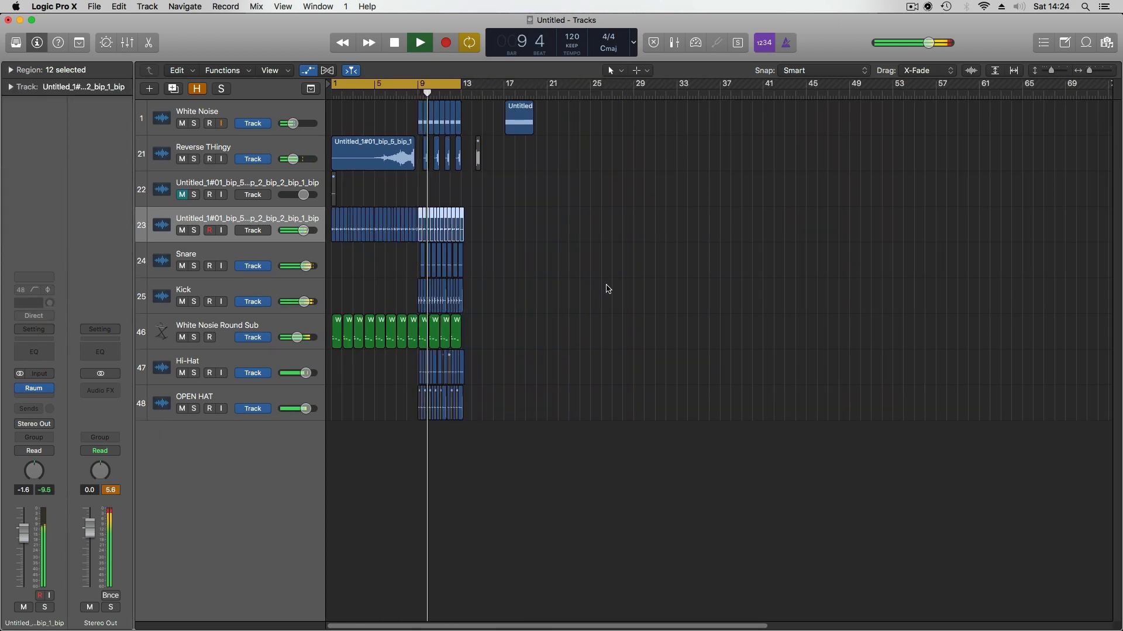
Duplicate the bar 9 to 13 section of all the tracks so that it continues to bar 17
{"action": "key", "text": "super+Up"}
{"action": "key", "text": "super+Up"}
{"action": "key", "text": "super+Right"}
{"action": "key", "text": "super+Right"}
{"action": "key", "text": "super+Right"}
{"action": "key", "text": "super+Right"}
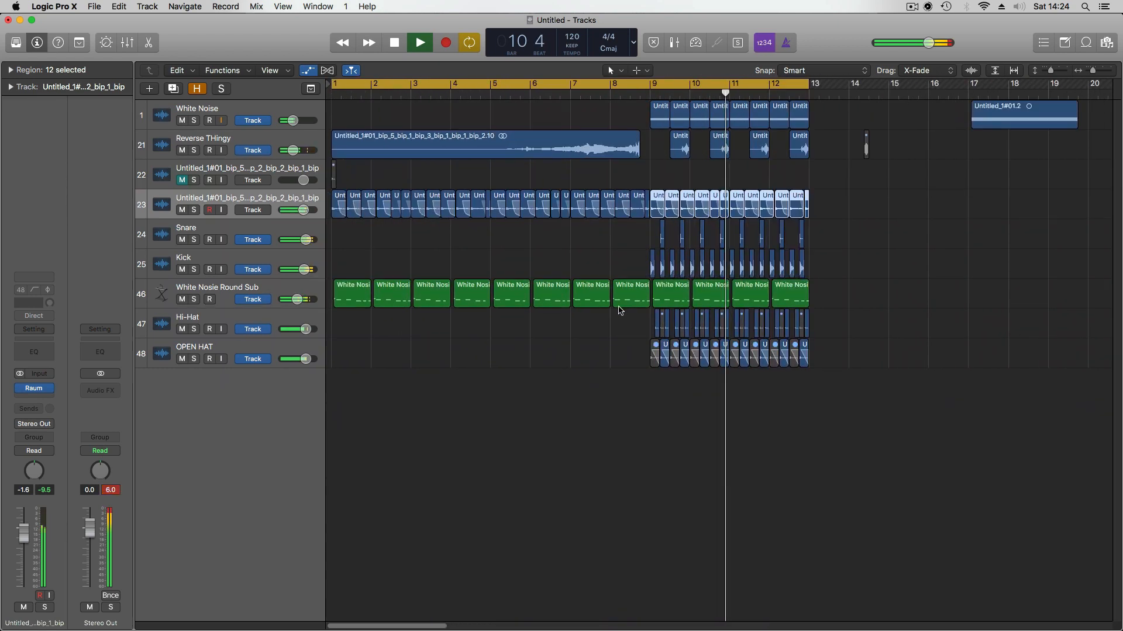
{"action": "key", "text": "super+Down"}
{"action": "key", "text": "super+Down"}
{"action": "key", "text": "super+Down"}
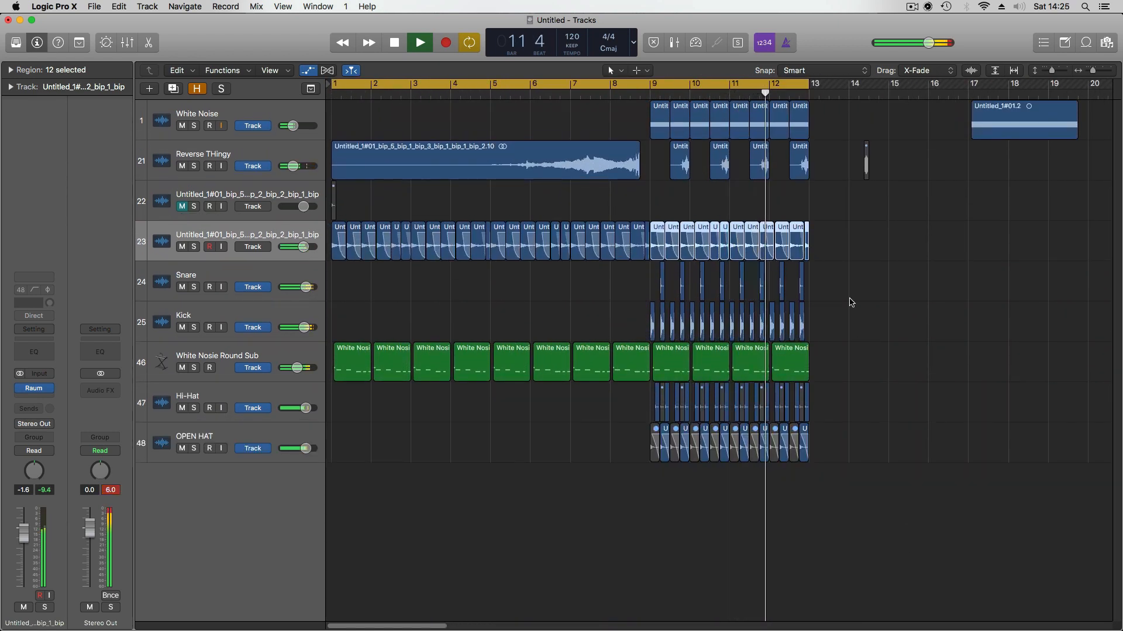
{"action": "left_click_drag", "start_coordinate": [866, 163], "coordinate": [900, 176]}
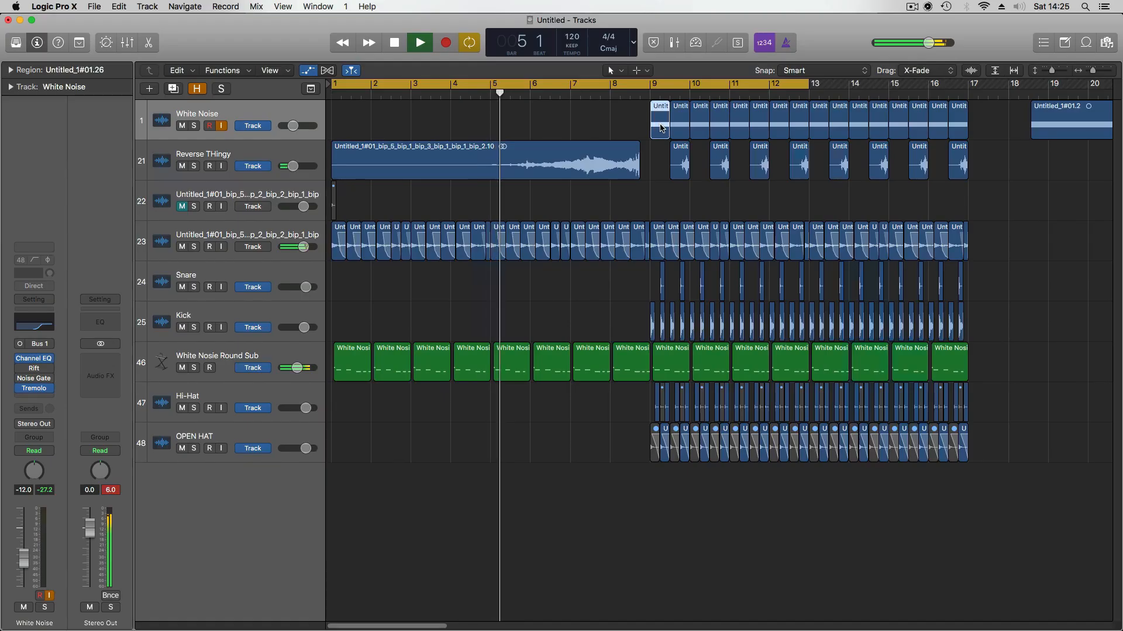
Copy a White Noise region to bar 6.5, stretch it to two bars, give it a long curved fade-in, and bounce it in place
{"action": "left_click_drag", "start_coordinate": [661, 120], "coordinate": [522, 146]}
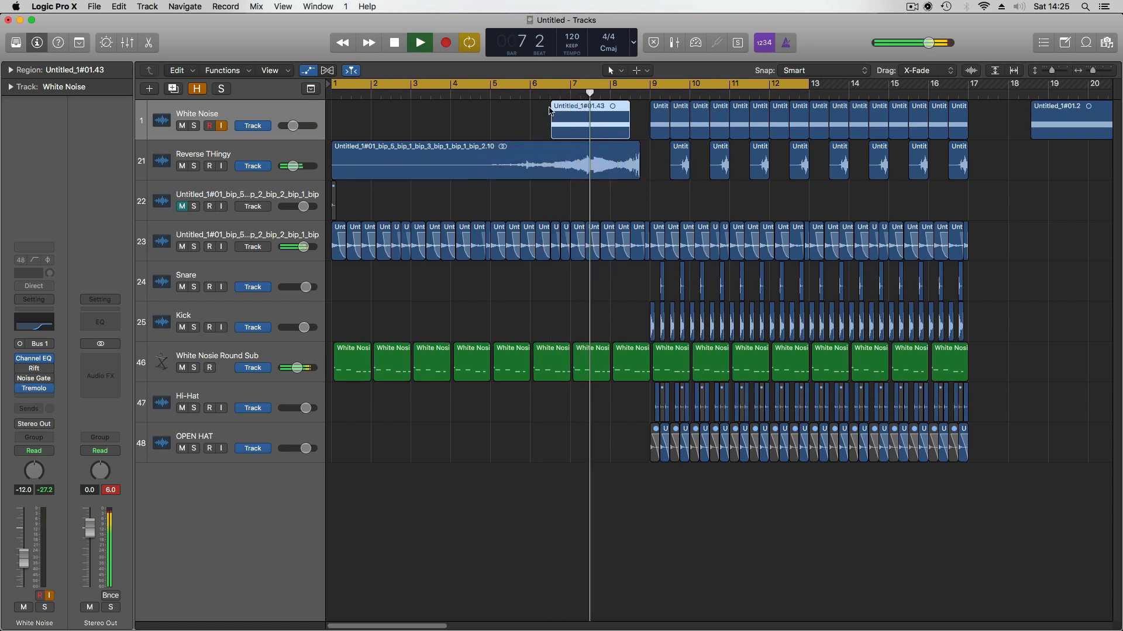
{"action": "left_click_drag", "start_coordinate": [552, 103], "coordinate": [622, 118]}
{"action": "key", "text": "ctrl+b"}
{"action": "key", "text": "Return"}
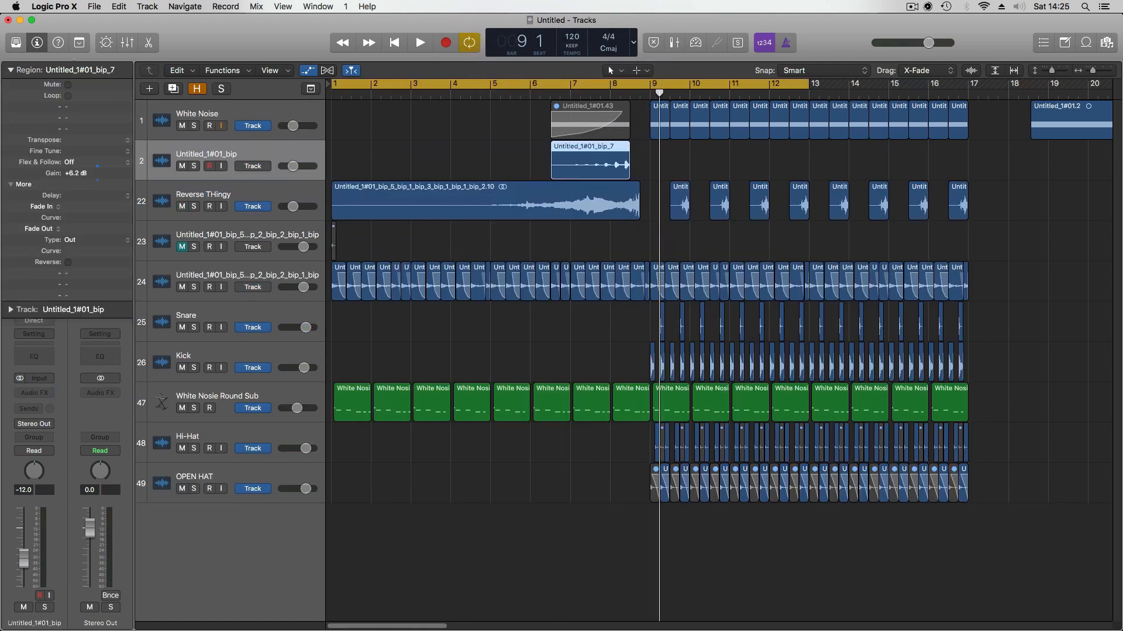
{"action": "key", "text": "space"}
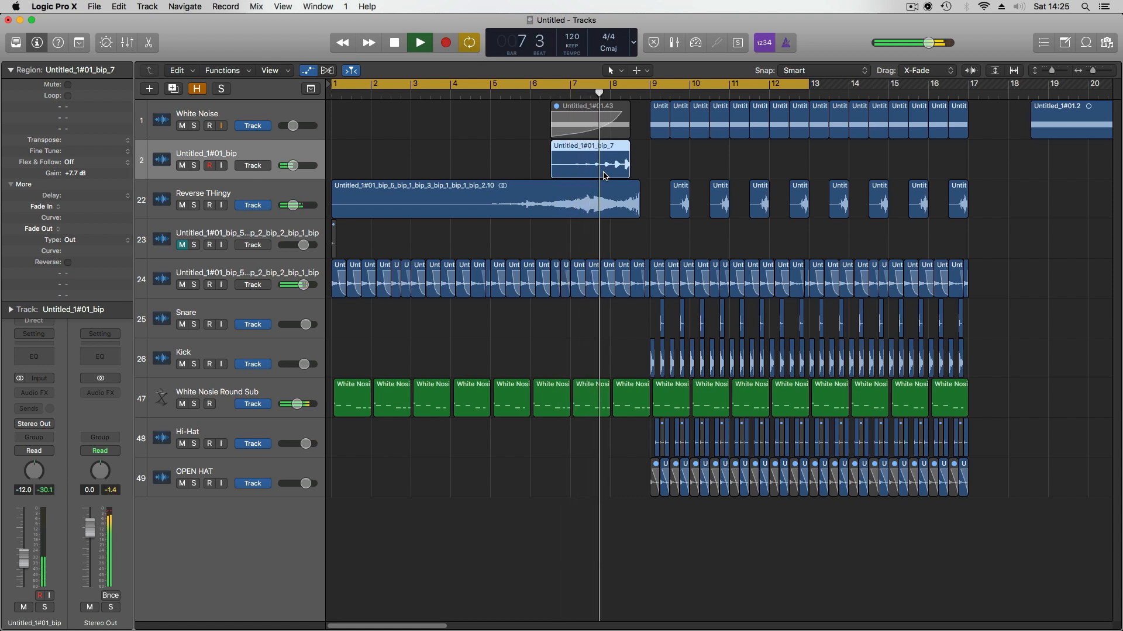
Split the bounced riser into three regions and move them to end together with the reverse sound just before bar 9
{"action": "key", "text": "space"}
{"action": "mouse_move", "coordinate": [634, 170]}
{"action": "left_mouse_down"}
{"action": "mouse_move", "coordinate": [609, 170]}
{"action": "mouse_move", "coordinate": [639, 170]}
{"action": "left_mouse_up"}
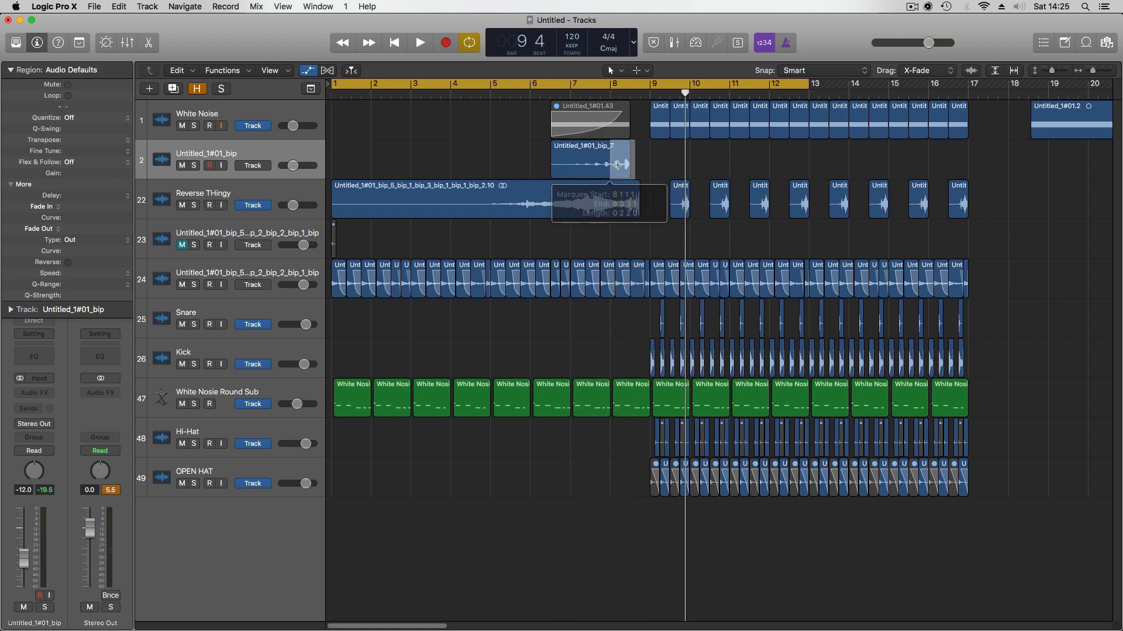
{"action": "left_click", "coordinate": [620, 170]}
{"action": "left_click_drag", "start_coordinate": [78, 174], "coordinate": [78, 172]}
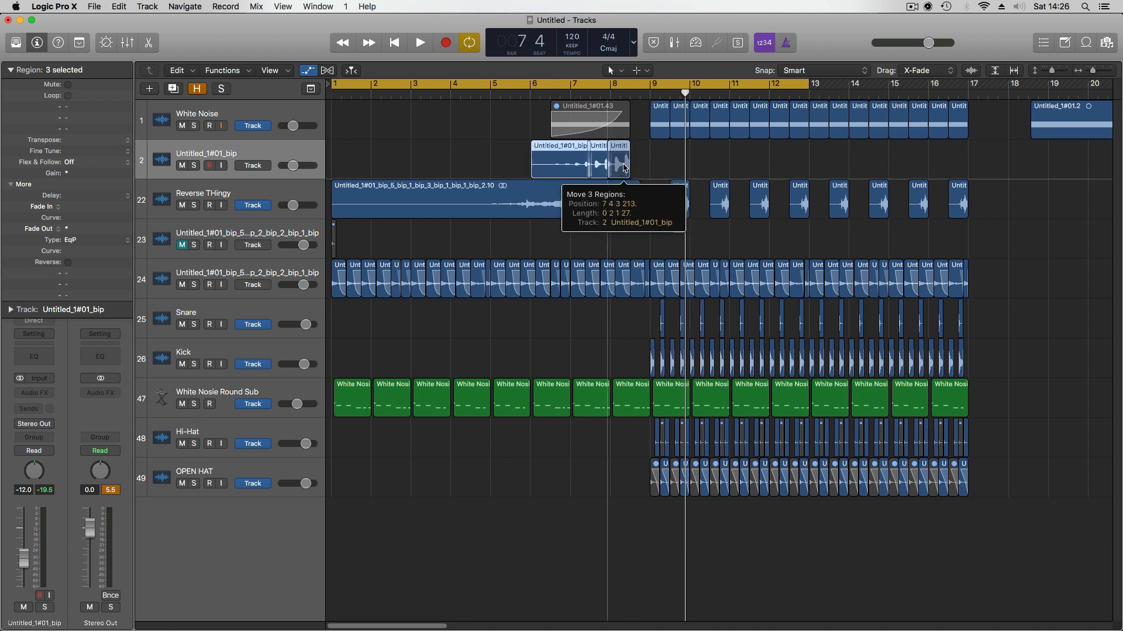
{"action": "left_click_drag", "start_coordinate": [624, 164], "coordinate": [638, 165]}
{"action": "key", "text": "space"}
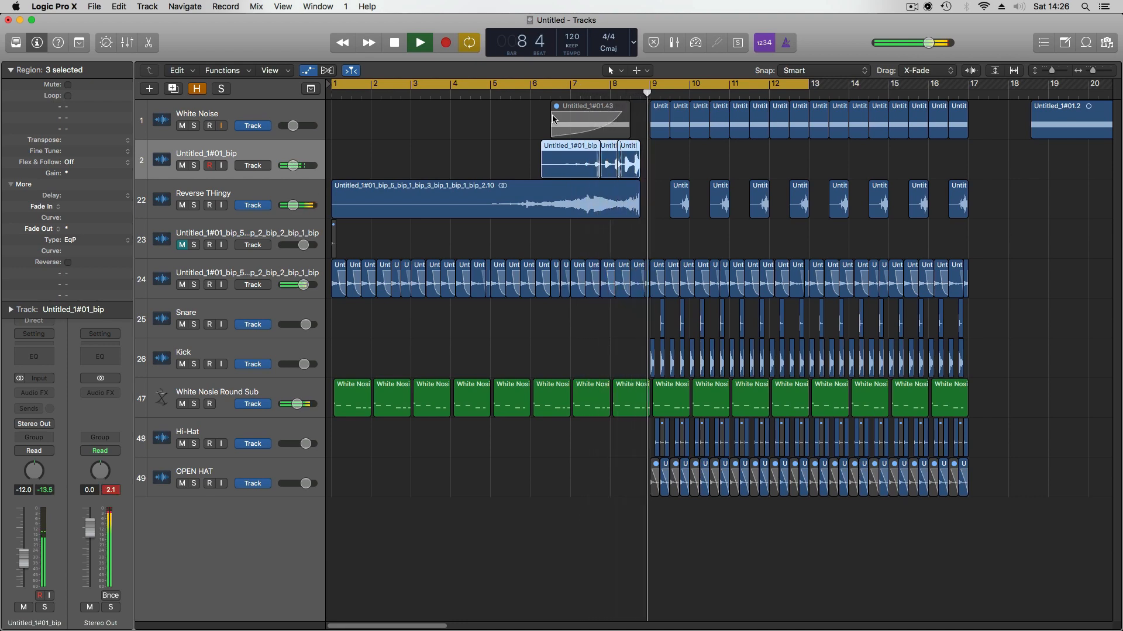
Mute the short gap just before bar 9 on the chord track and the round sub track
{"action": "scroll", "coordinate": [647, 299], "scroll_direction": "down", "scroll_amount": 2}
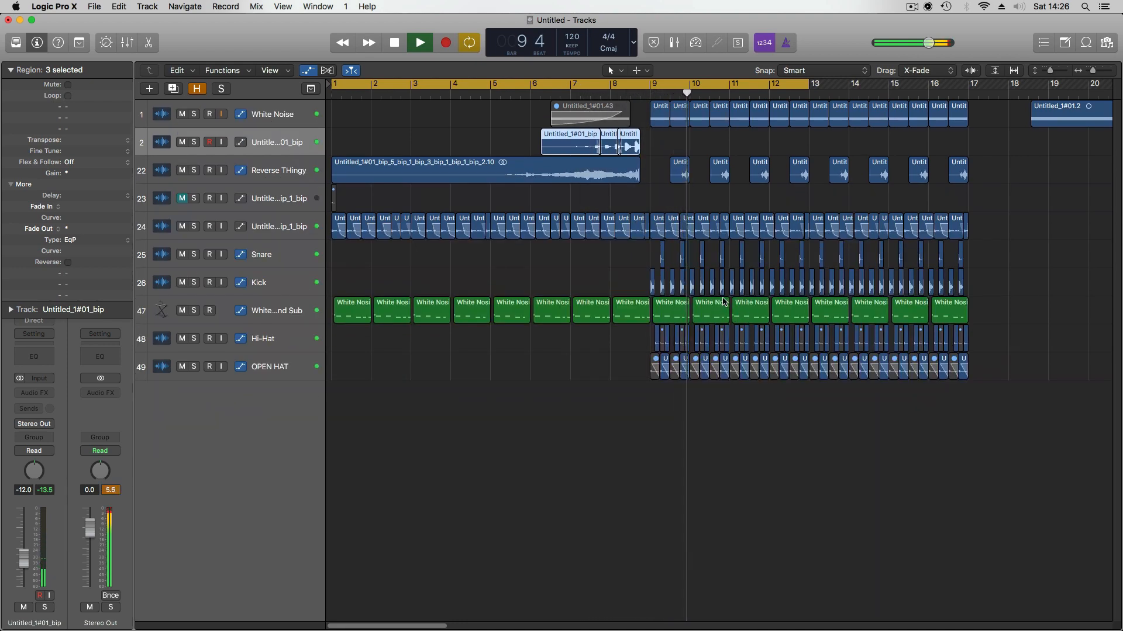
{"action": "left_click_drag", "start_coordinate": [635, 292], "coordinate": [725, 273]}
{"action": "left_click", "coordinate": [312, 283]}
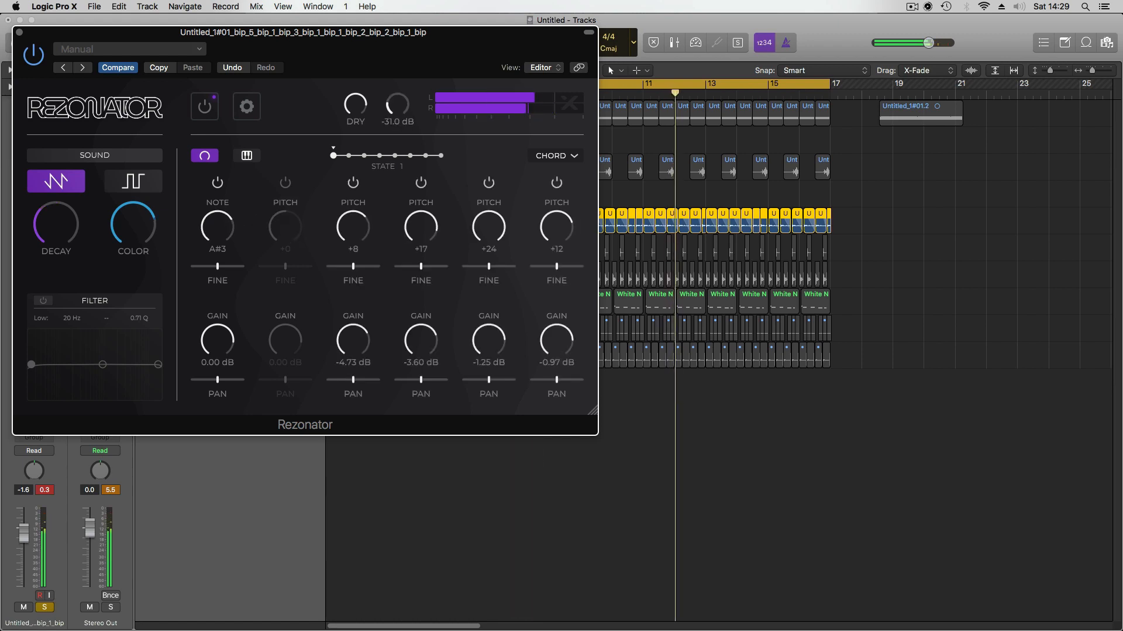
Set Rezonator's wet level to -29.2 dB on the chord track and bounce its regions in place to a new track
{"action": "left_click_drag", "start_coordinate": [398, 96], "coordinate": [398, 104]}
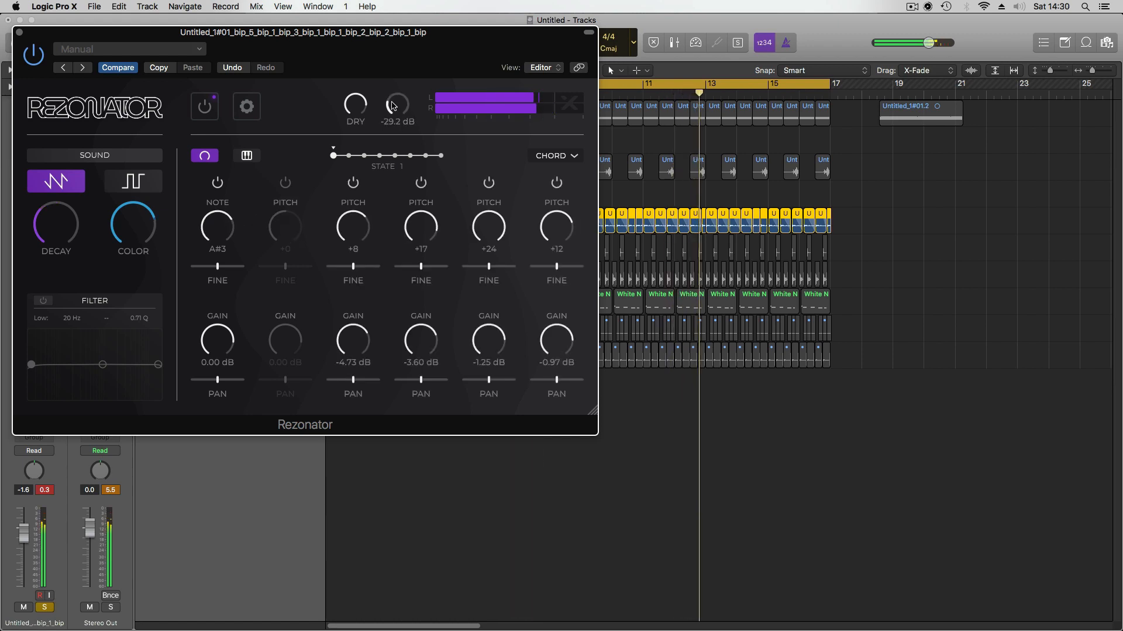
{"action": "left_click", "coordinate": [19, 33]}
{"action": "key", "text": "ctrl+b"}
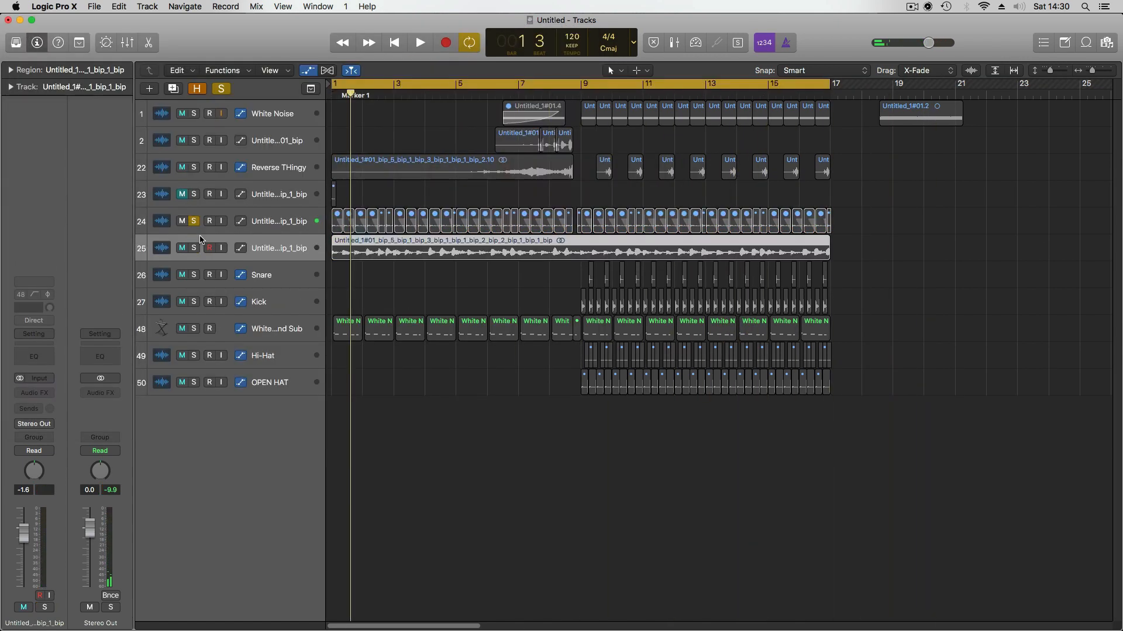
Try the bounced chord region transposed by +24 during playback and set its transposition to +12
{"action": "left_click", "coordinate": [129, 141]}
{"action": "left_click", "coordinate": [111, 125]}
{"action": "key", "text": "space"}
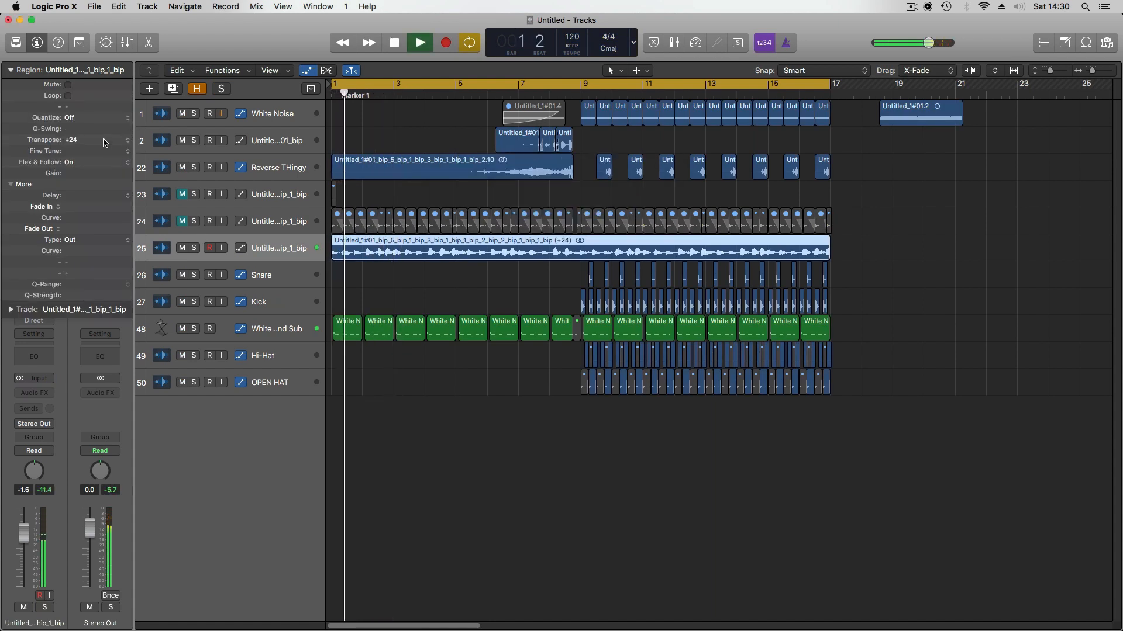
{"action": "left_click", "coordinate": [127, 142]}
{"action": "left_click", "coordinate": [107, 151]}
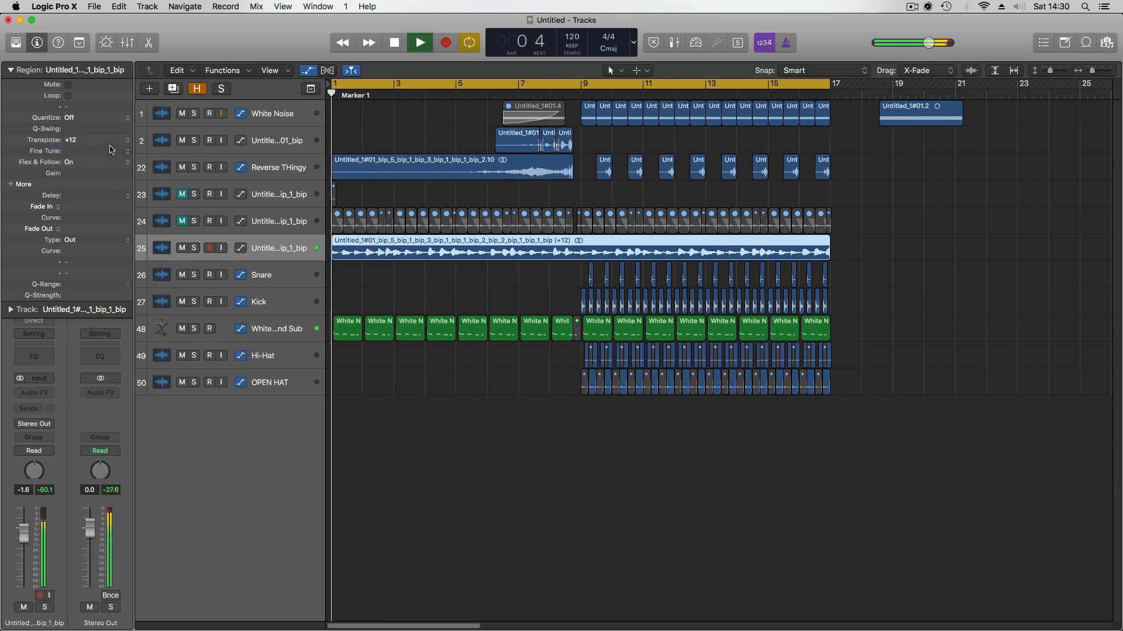
Insert HalfTime on the bounced chord track and raise the lower limit of its band to 275 Hz
{"action": "left_click", "coordinate": [49, 393]}
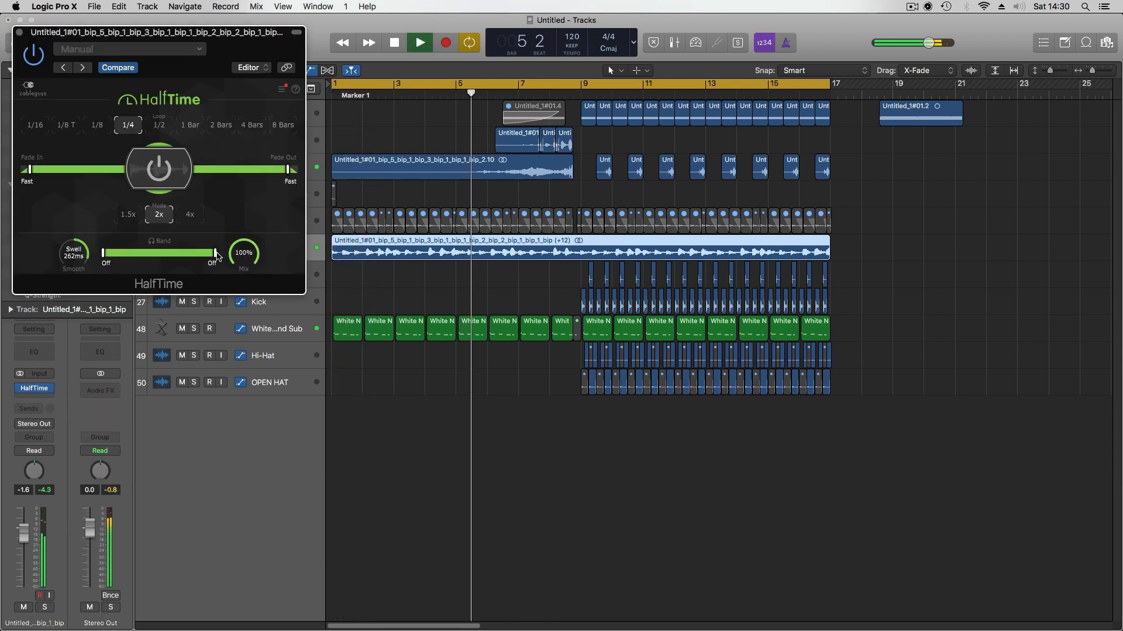
{"action": "left_click_drag", "start_coordinate": [107, 263], "coordinate": [148, 263]}
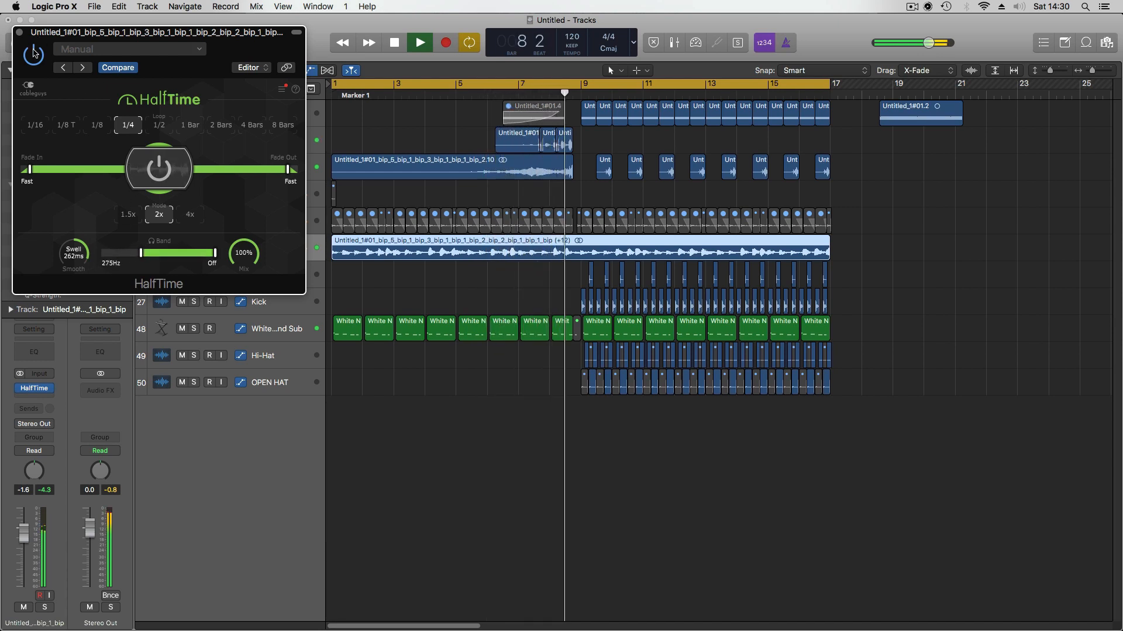
{"action": "left_click", "coordinate": [19, 32]}
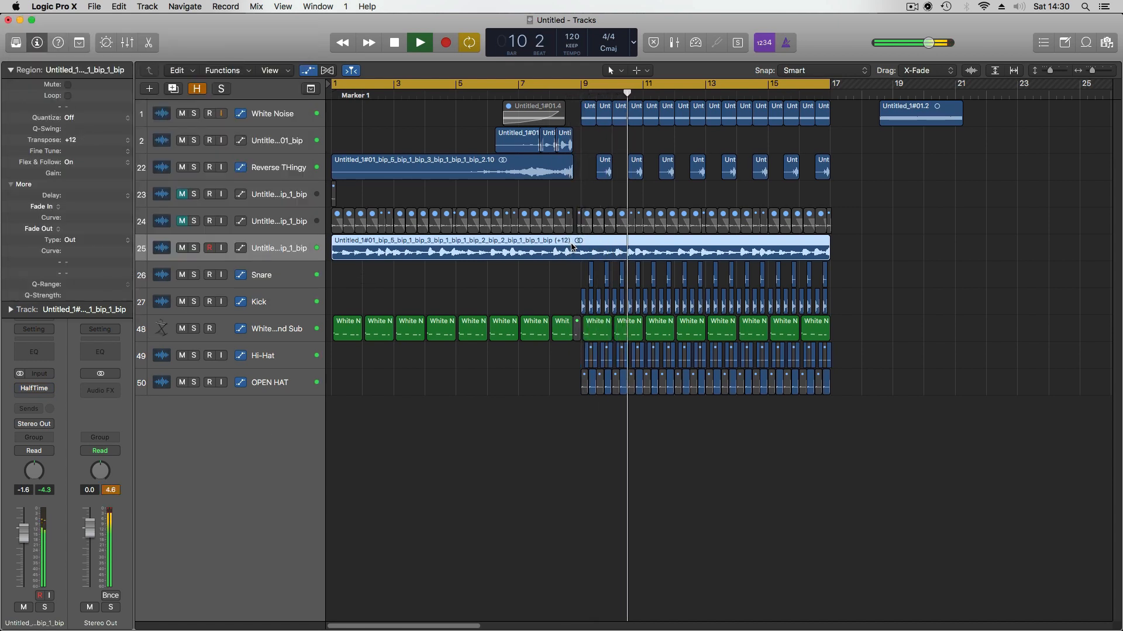
Bounce the chord region before bar 9 in place through HalfTime, bypass HalfTime on track 25, and play
{"action": "key", "text": "Return"}
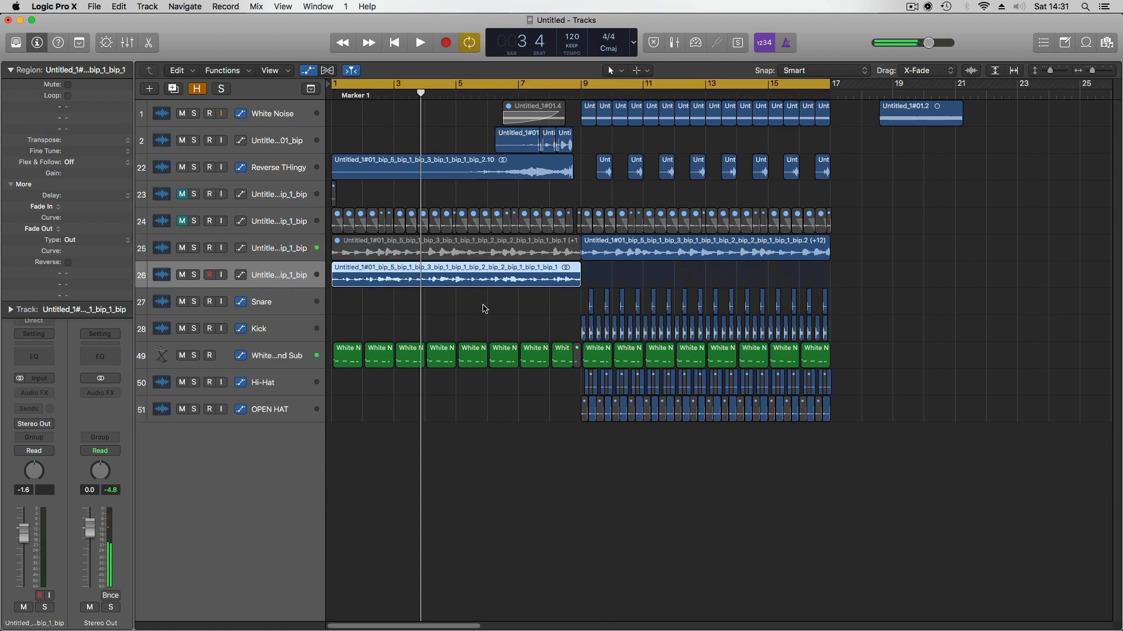
{"action": "left_click", "coordinate": [483, 308]}
{"action": "left_click", "coordinate": [263, 253]}
{"action": "left_click", "coordinate": [48, 389]}
{"action": "left_click", "coordinate": [47, 389]}
{"action": "key", "text": "z"}
{"action": "key", "text": "space"}
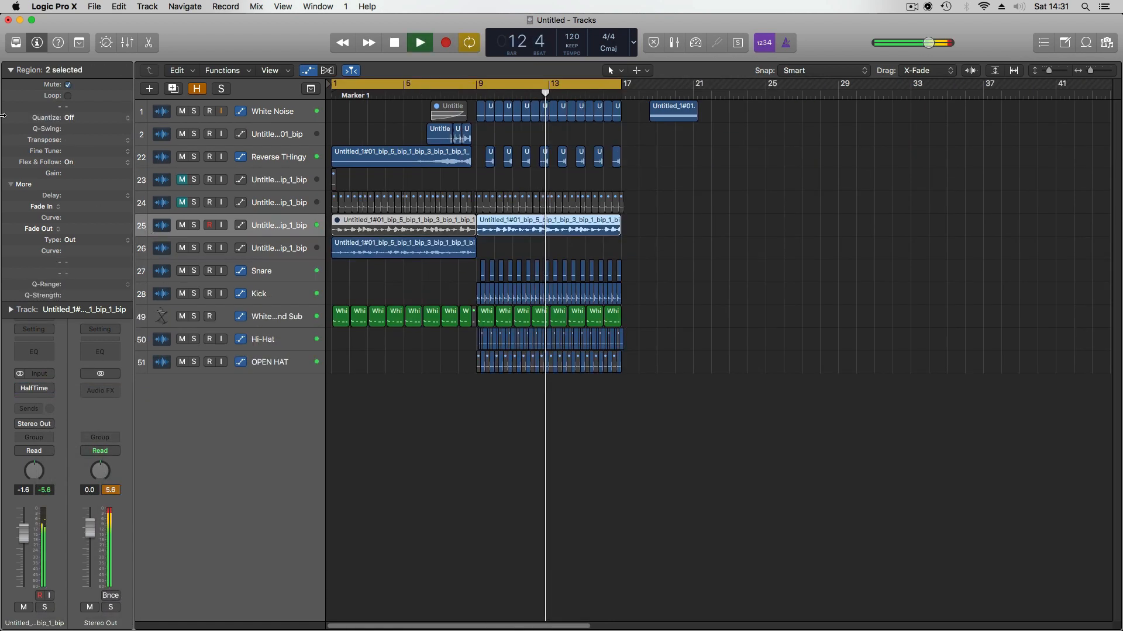
Transpose the chord regions on tracks 25 and 26 to -12 and replay from bar 1
{"action": "left_click", "coordinate": [128, 140]}
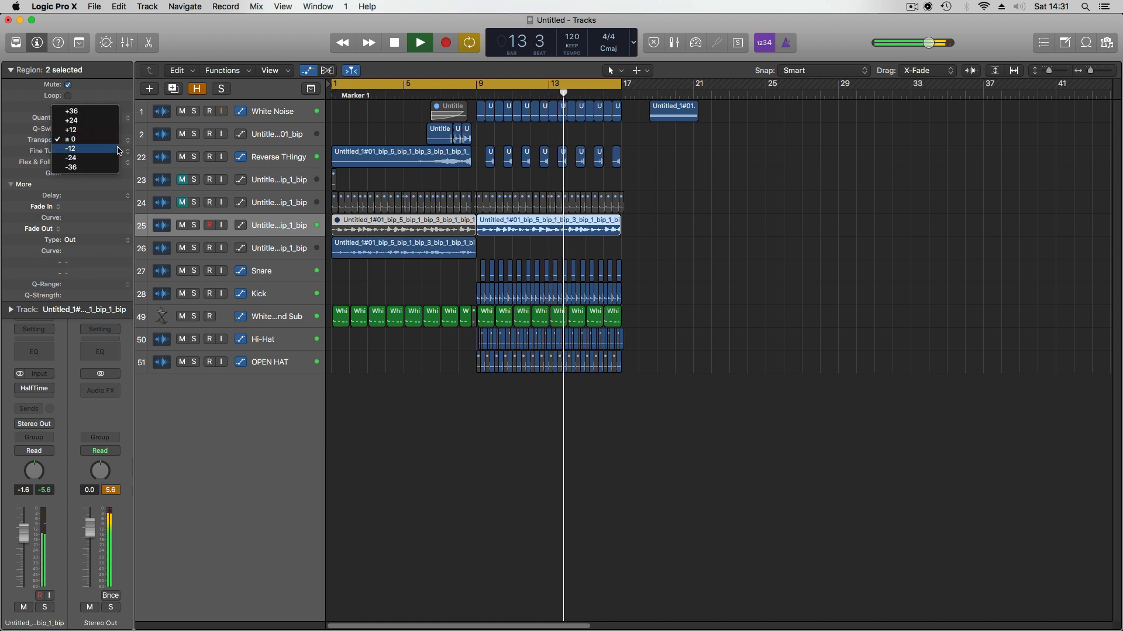
{"action": "left_click", "coordinate": [117, 150]}
{"action": "left_click", "coordinate": [466, 94]}
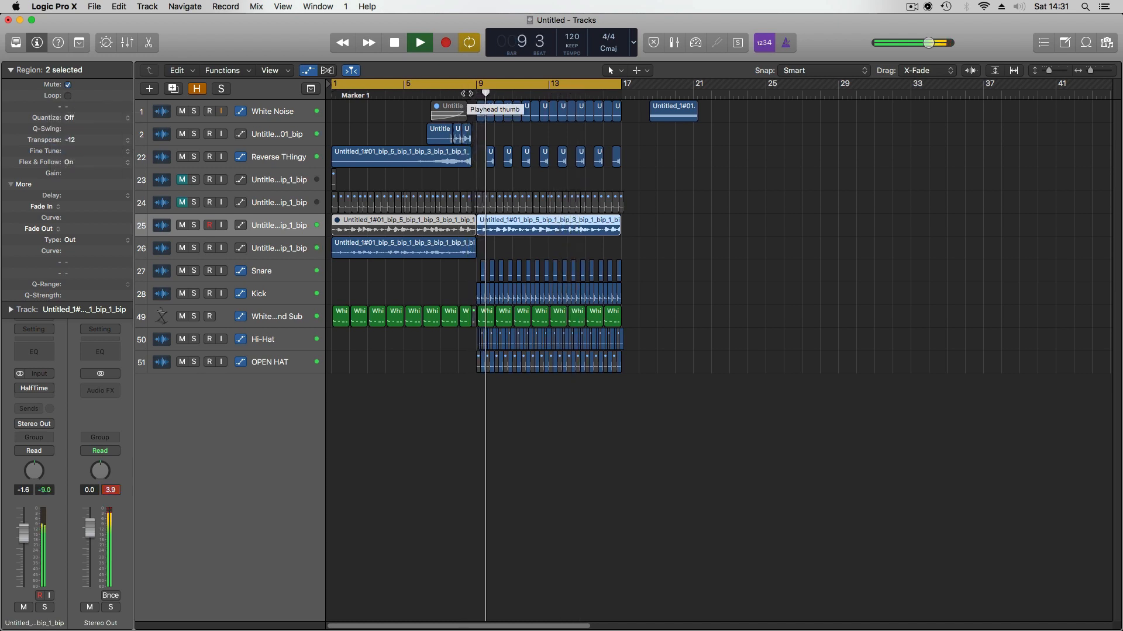
{"action": "left_click", "coordinate": [406, 248]}
{"action": "left_click", "coordinate": [125, 139]}
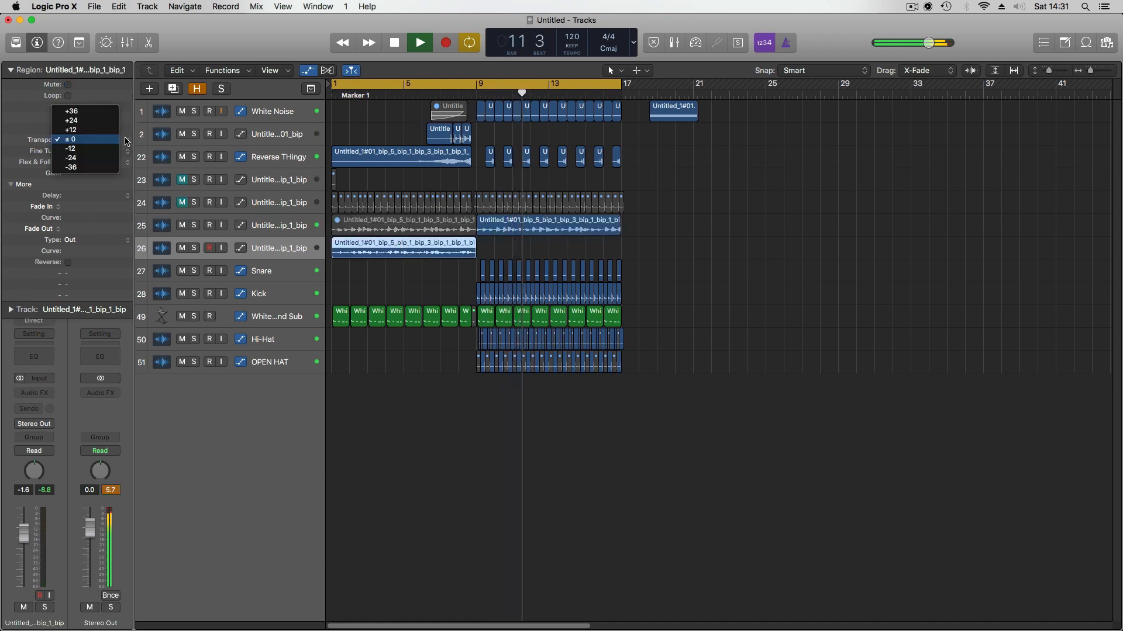
{"action": "left_click", "coordinate": [117, 148]}
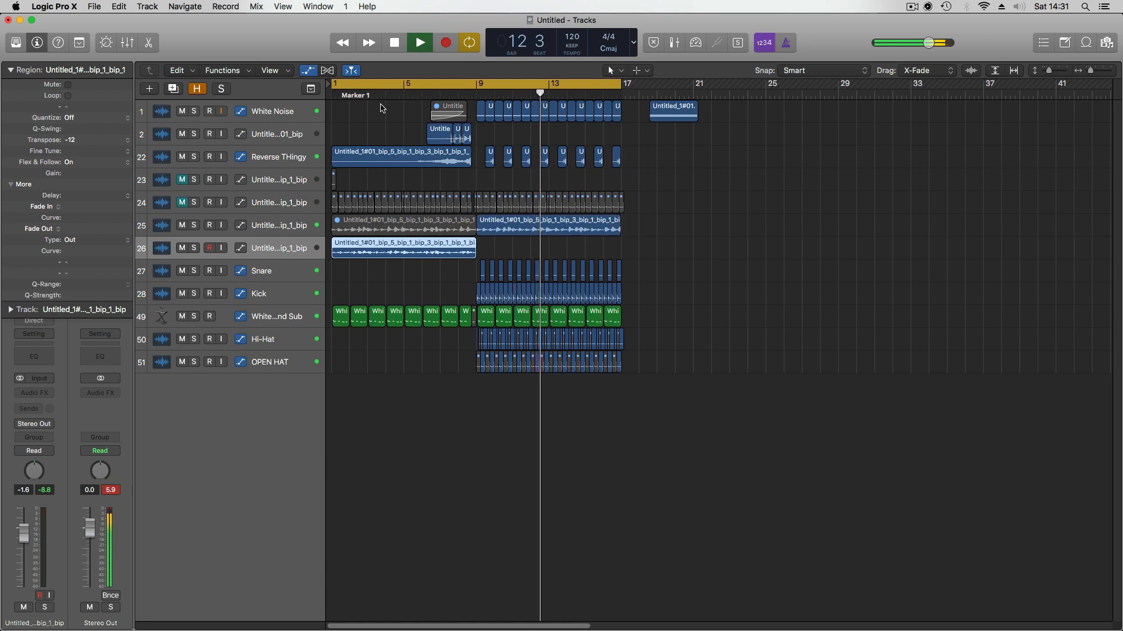
{"action": "left_click", "coordinate": [332, 95]}
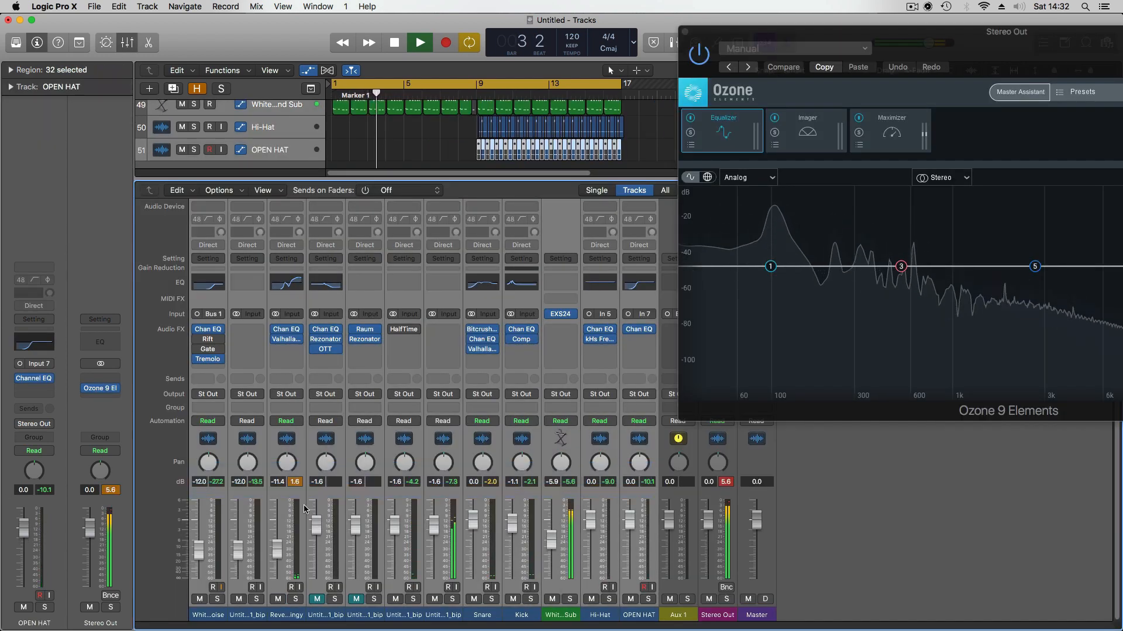
Lower the faders of all the tracks together by about 6 dB in the mixer, leaving Stereo Out unchanged
{"action": "left_click_drag", "start_coordinate": [694, 500], "coordinate": [208, 526]}
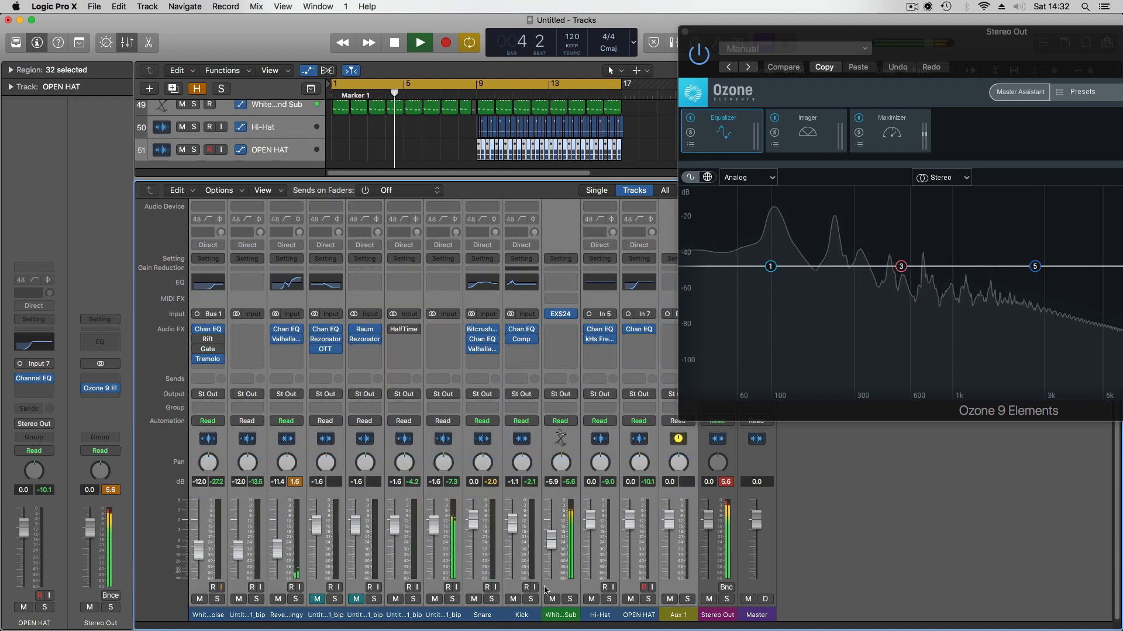
{"action": "left_click_drag", "start_coordinate": [668, 519], "coordinate": [669, 542]}
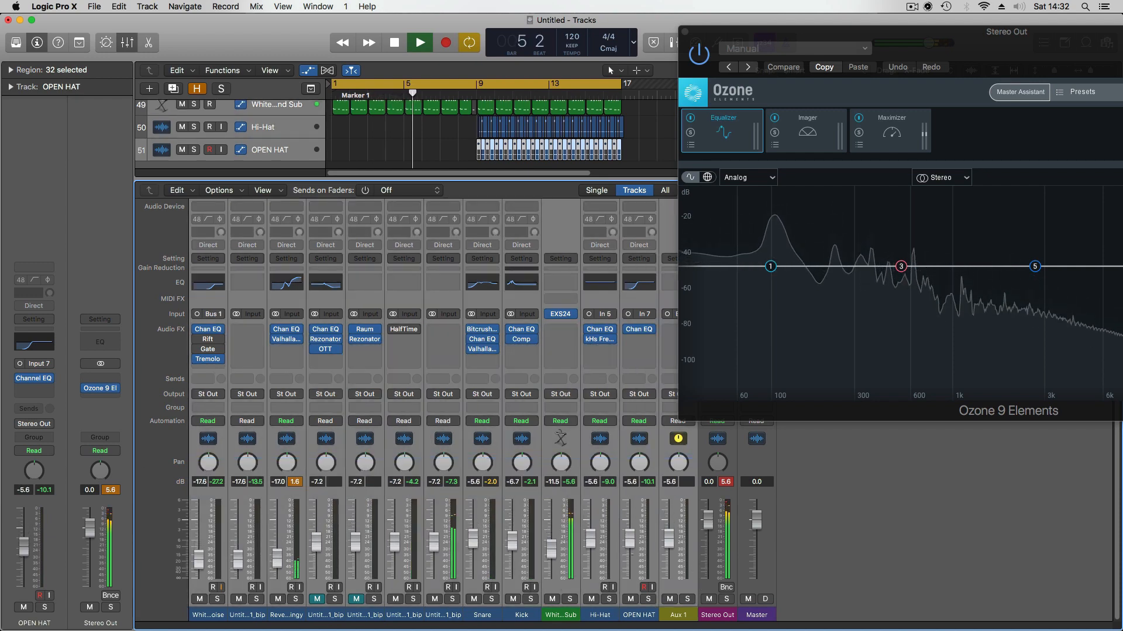
Set the Ozone Maximizer on Stereo Out to a -9.1 dB threshold and a -0.1 dB ceiling, and toggle True Peak
{"action": "left_click", "coordinate": [891, 130]}
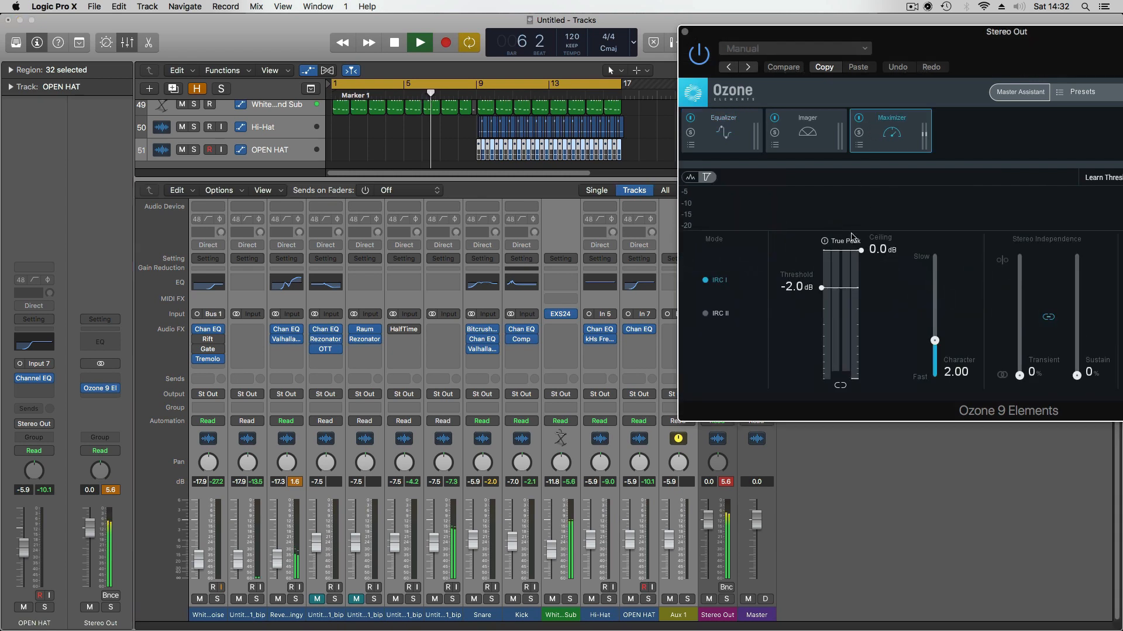
{"action": "left_click_drag", "start_coordinate": [842, 289], "coordinate": [854, 322]}
{"action": "left_click", "coordinate": [826, 243]}
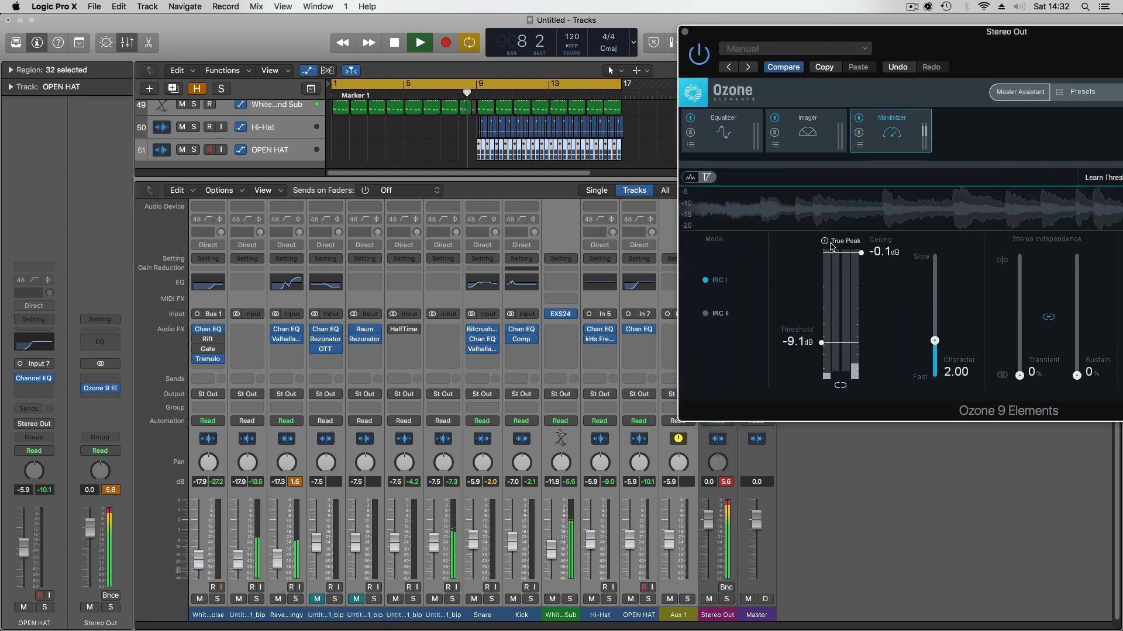
Raise the Ozone Maximizer threshold on Stereo Out to -8.6 dB, close the plug-in and hide the mixer
{"action": "left_click_drag", "start_coordinate": [831, 346], "coordinate": [831, 344]}
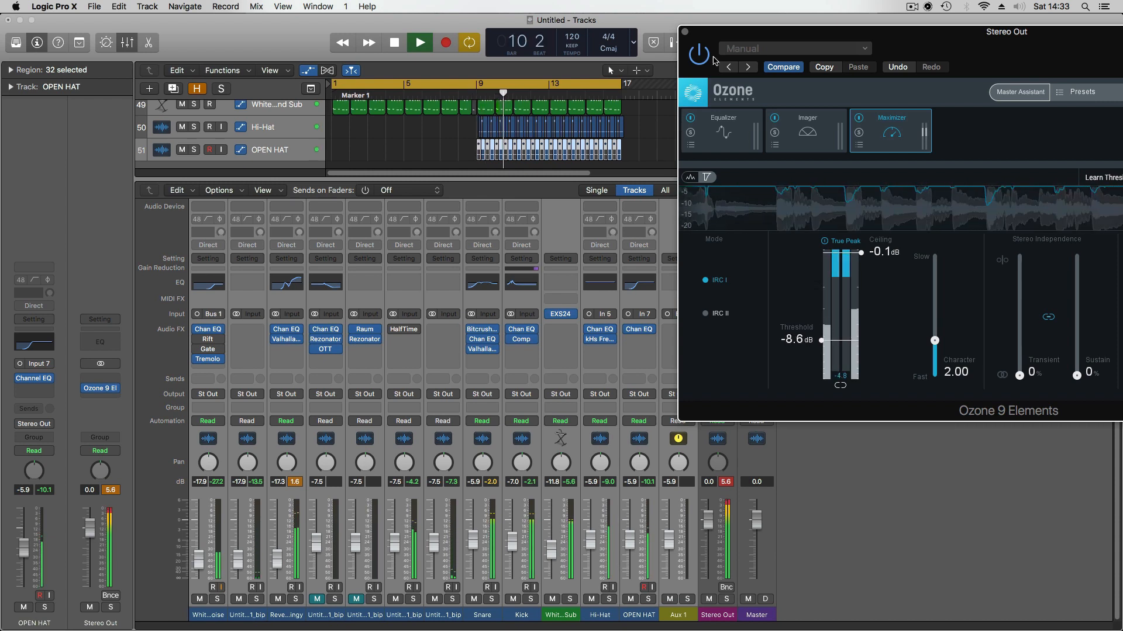
{"action": "left_click", "coordinate": [685, 32]}
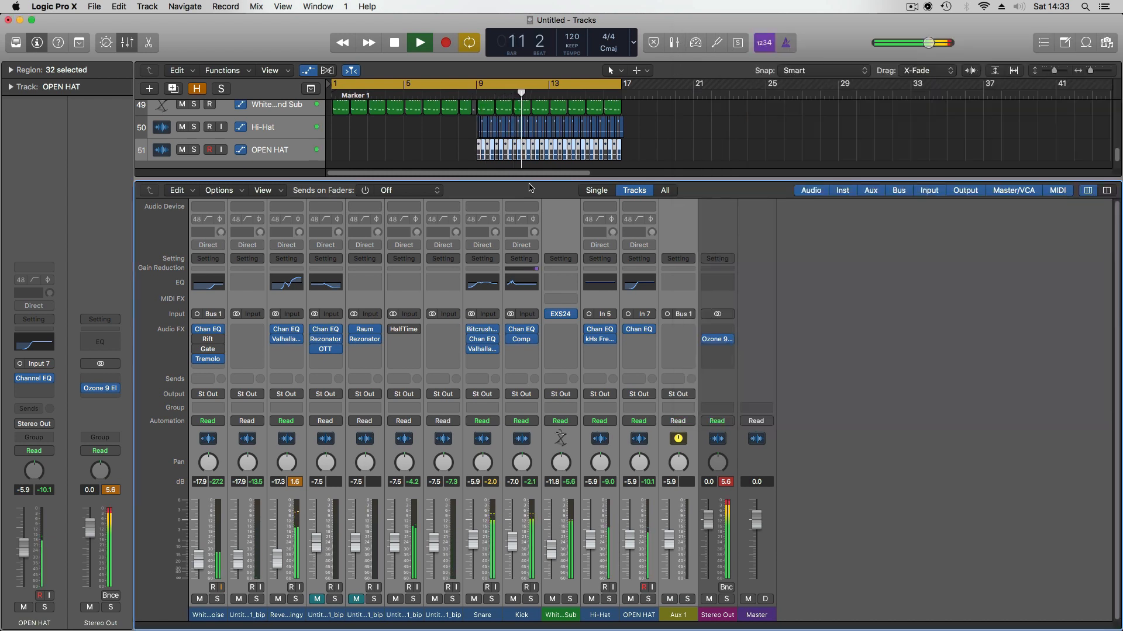
{"action": "key", "text": "x"}
Solo the Kick and slightly raise the ENV 2 attack in the sub track's EXS24
{"action": "left_click", "coordinate": [208, 288]}
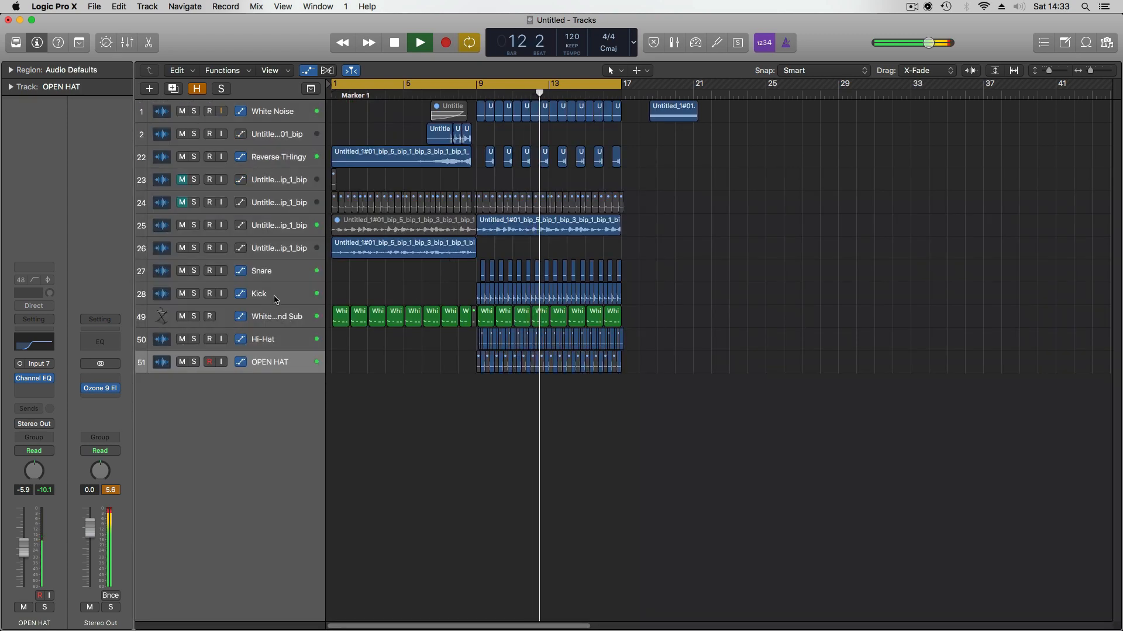
{"action": "left_click", "coordinate": [194, 294]}
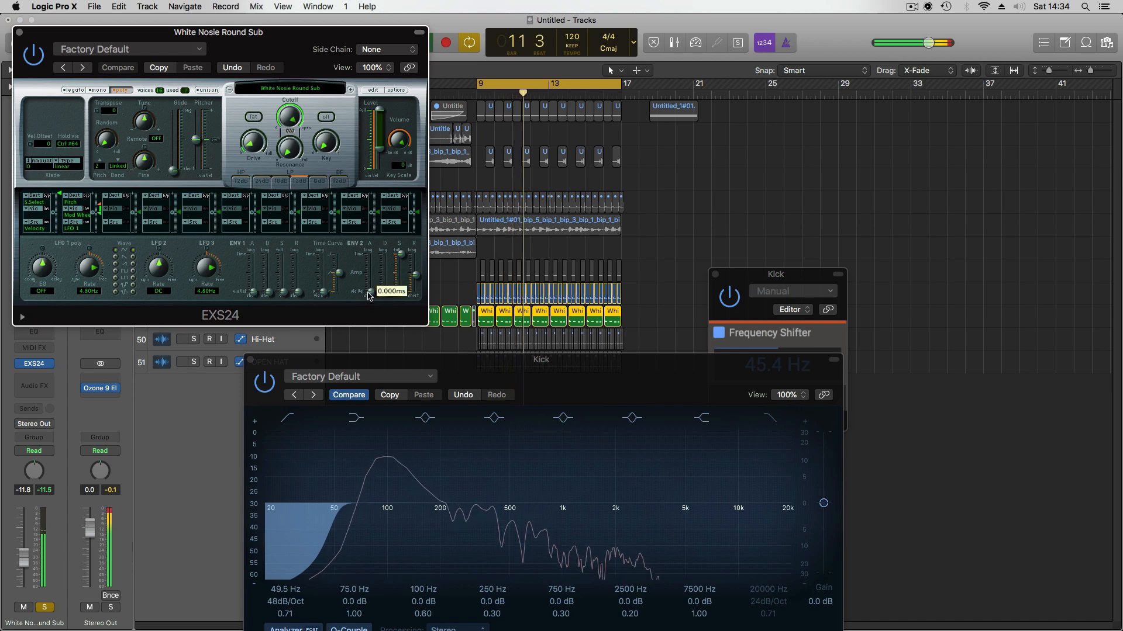
{"action": "left_click_drag", "start_coordinate": [371, 300], "coordinate": [372, 292]}
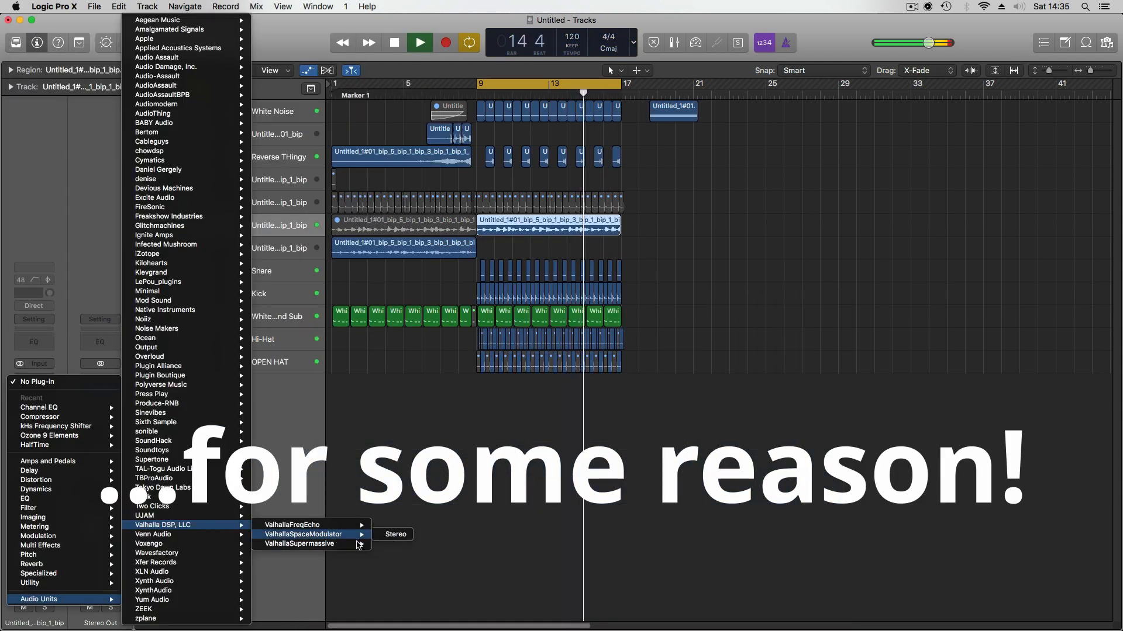
Insert a stereo ValhallaSupermassive on chord track 25, with delay 61.2 ms, warp 23.5 % and density 51.5 %
{"action": "left_click", "coordinate": [393, 544]}
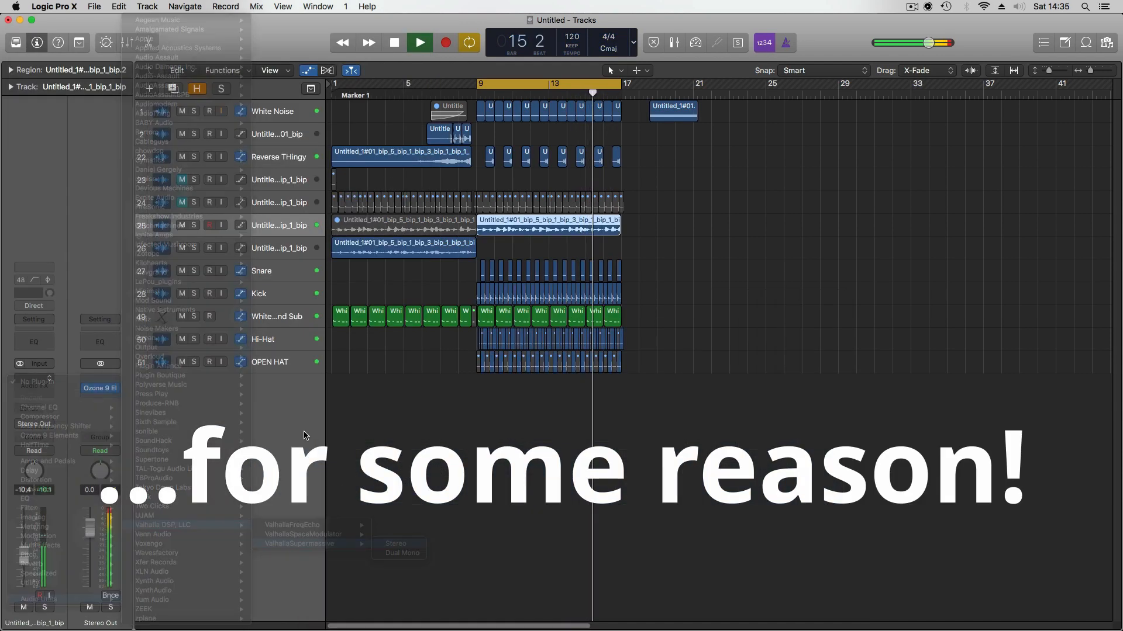
{"action": "left_click_drag", "start_coordinate": [232, 218], "coordinate": [232, 189]}
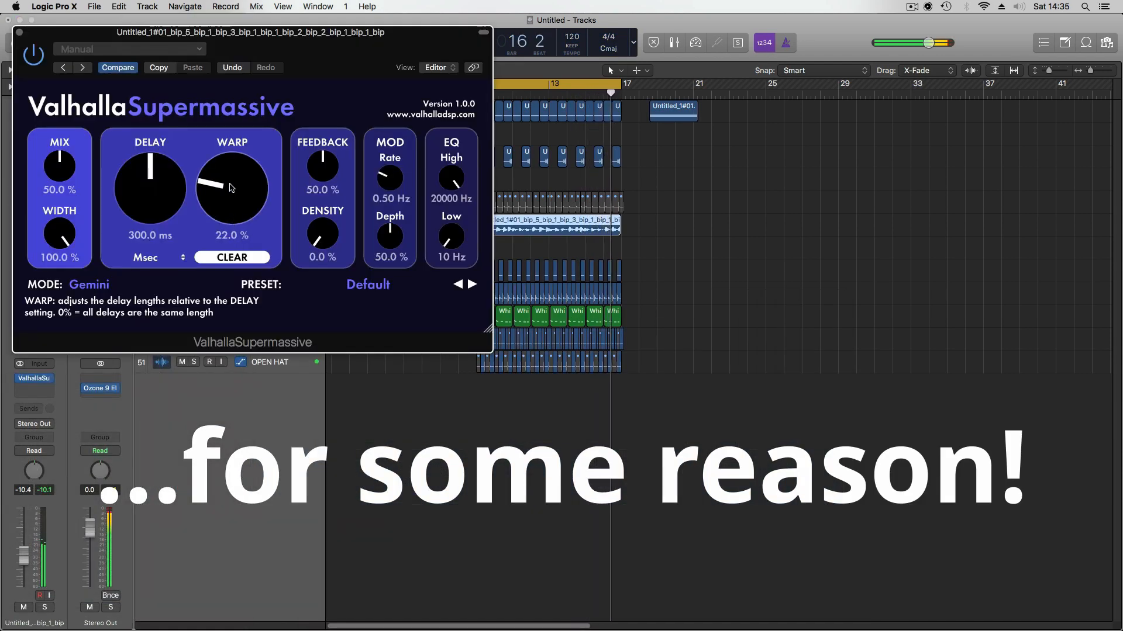
{"action": "left_click_drag", "start_coordinate": [169, 227], "coordinate": [167, 262]}
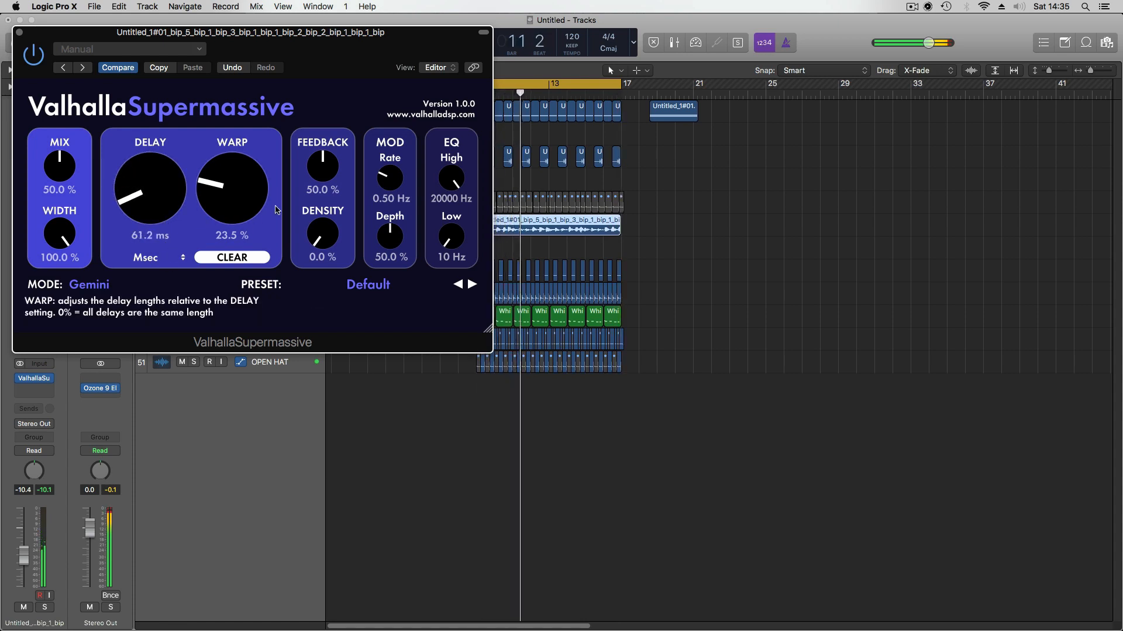
{"action": "left_click_drag", "start_coordinate": [322, 235], "coordinate": [326, 154]}
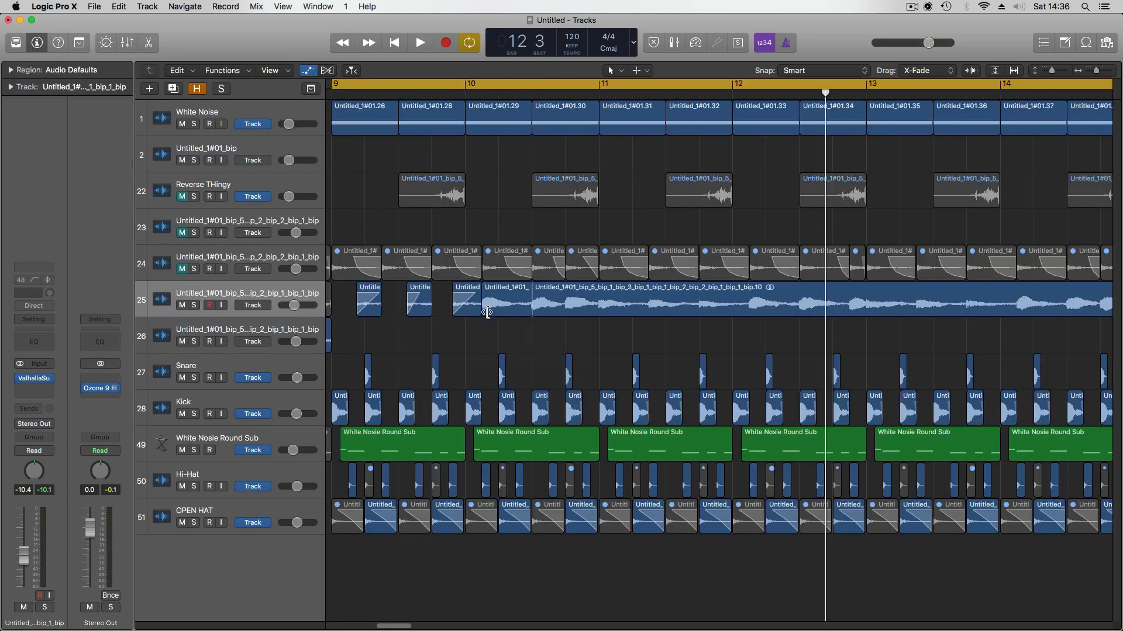
Trim the start of the fourth chord chop on track 25 in bar 10 and delete the long chord region behind it
{"action": "left_click_drag", "start_coordinate": [487, 313], "coordinate": [501, 313]}
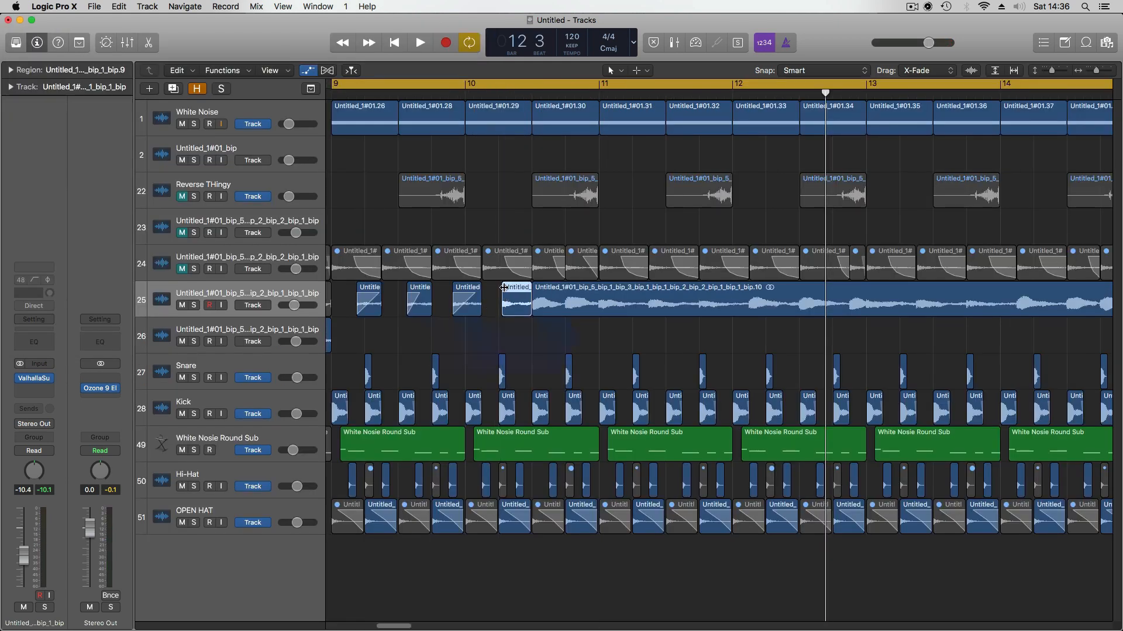
{"action": "left_click", "coordinate": [535, 300]}
{"action": "key", "text": "Delete"}
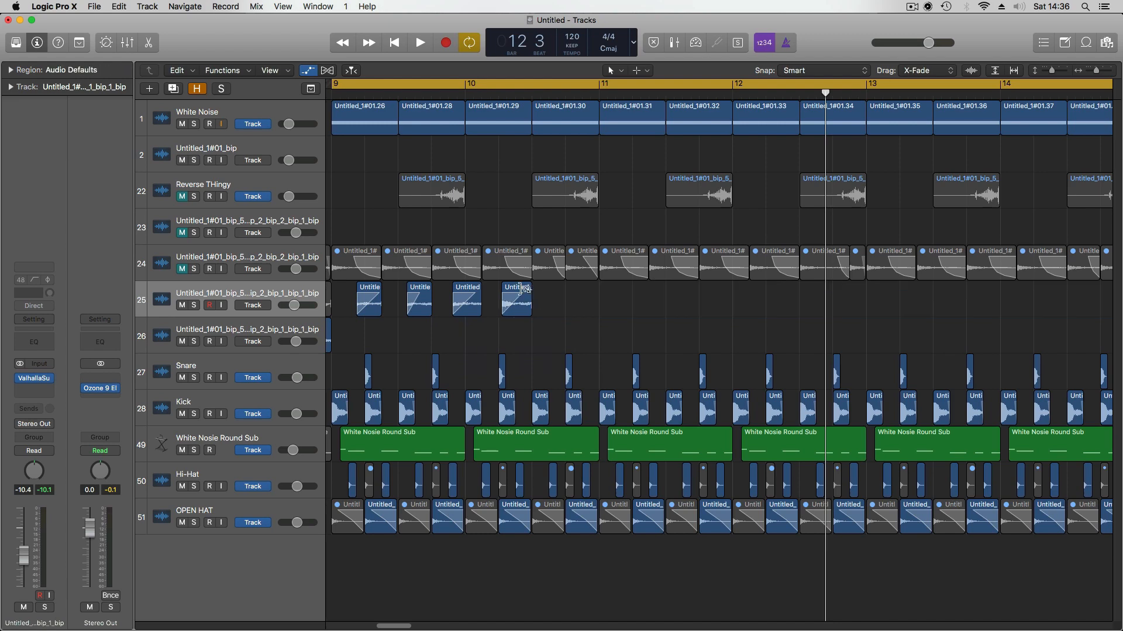
Move the fifth chord chop on track 25 back to beat 4 of bar 10 and replay the drop
{"action": "key", "text": "space"}
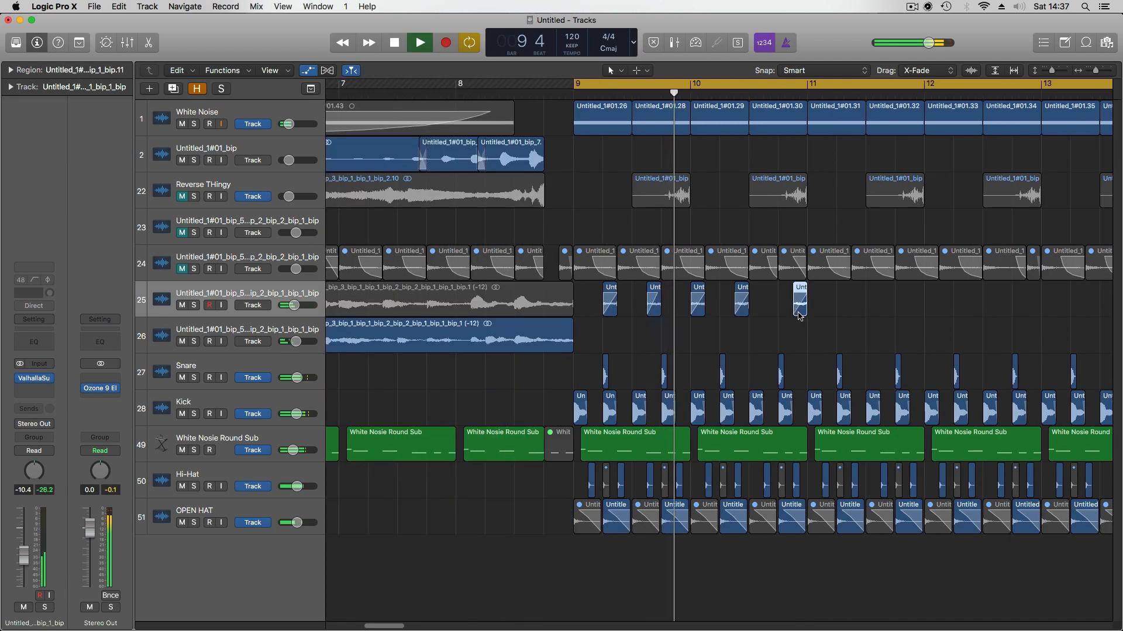
{"action": "mouse_move", "coordinate": [800, 317]}
{"action": "left_mouse_down"}
{"action": "mouse_move", "coordinate": [780, 317]}
{"action": "mouse_move", "coordinate": [789, 316]}
{"action": "left_mouse_up"}
{"action": "key", "text": "space"}
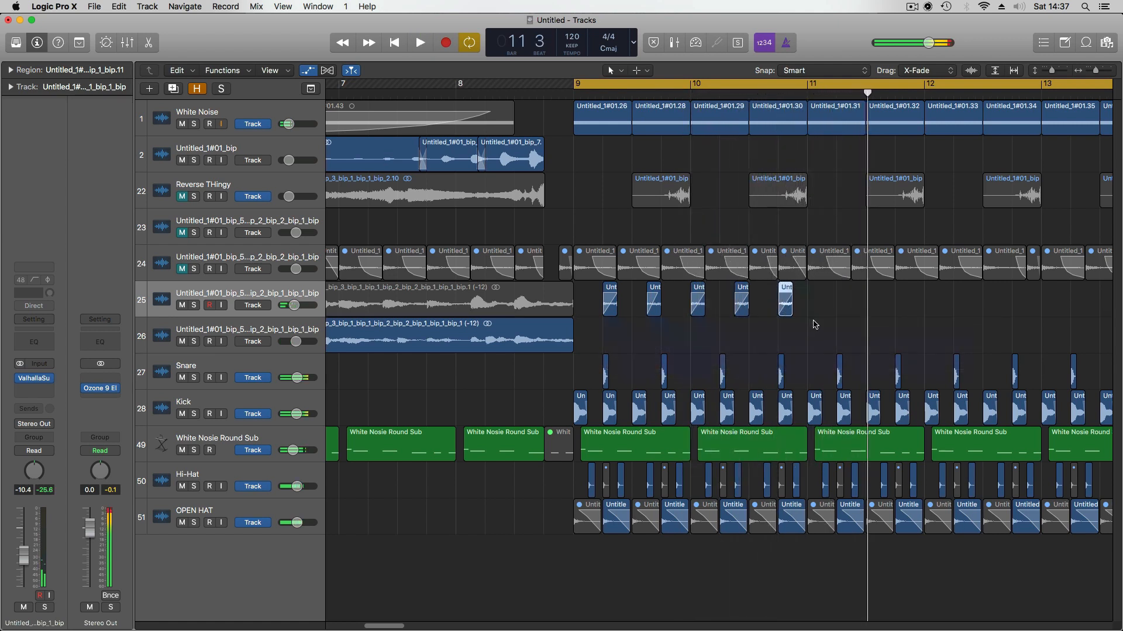
{"action": "key", "text": "space"}
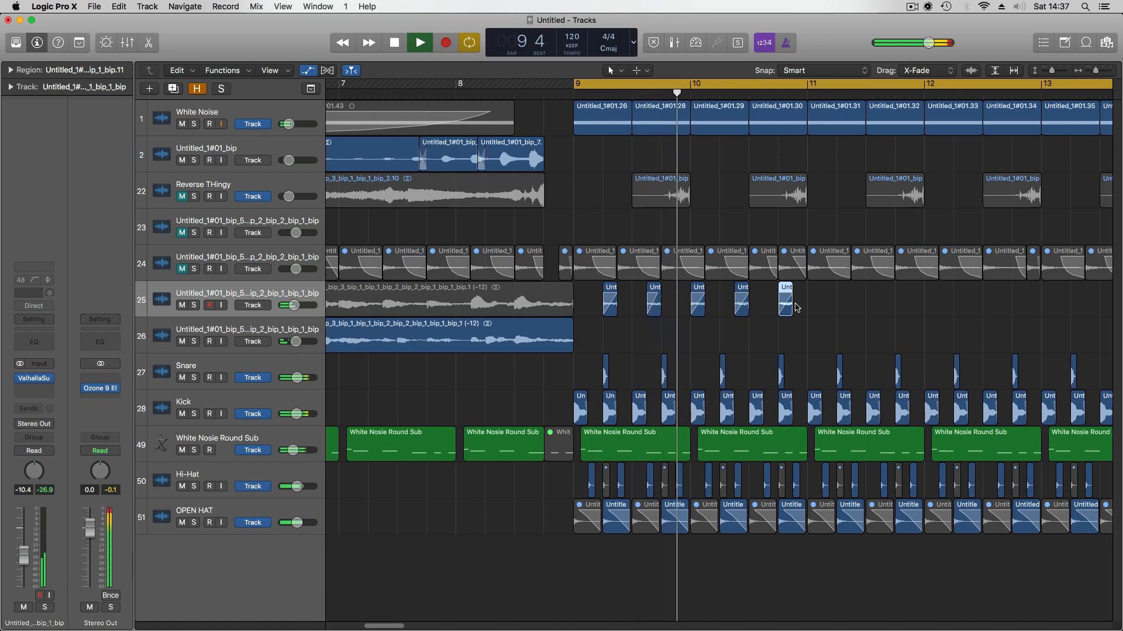
{"action": "key", "text": "space"}
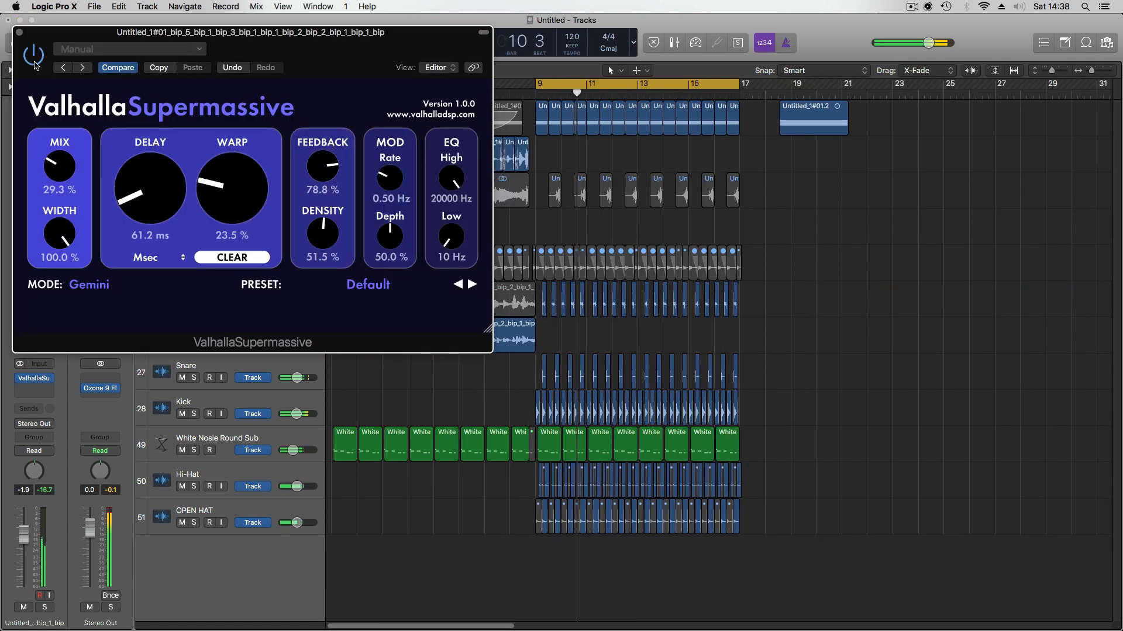
Add a Channel EQ to track 25 with a 160 Hz low cut and +8 dB at 1160 Hz, and lower its fader slightly
{"action": "left_click", "coordinate": [20, 32]}
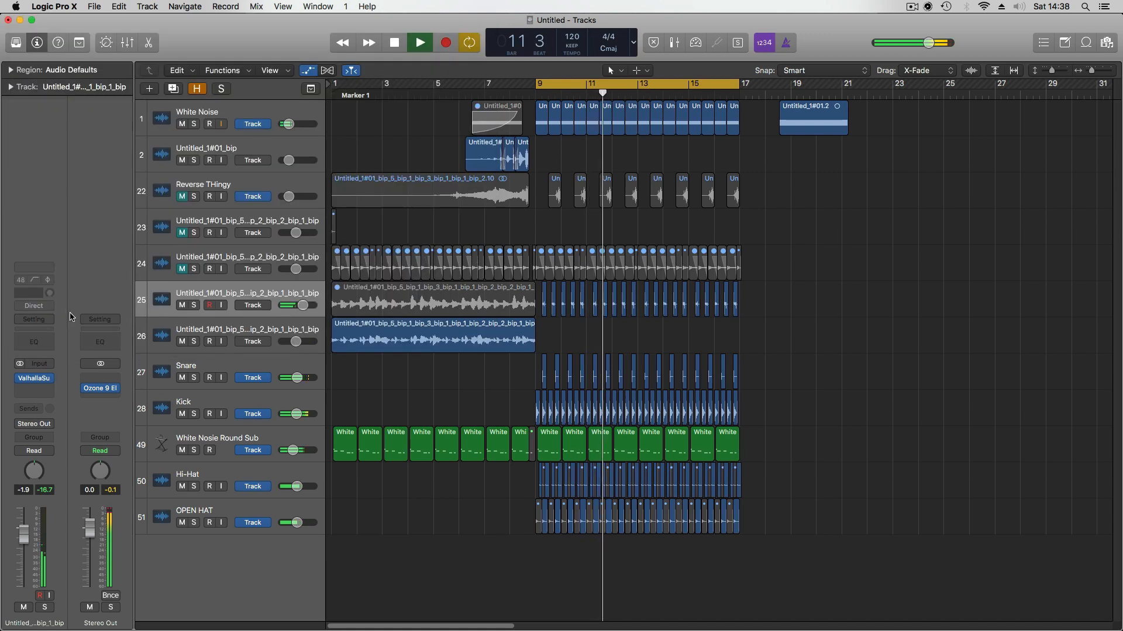
{"action": "left_click", "coordinate": [39, 346]}
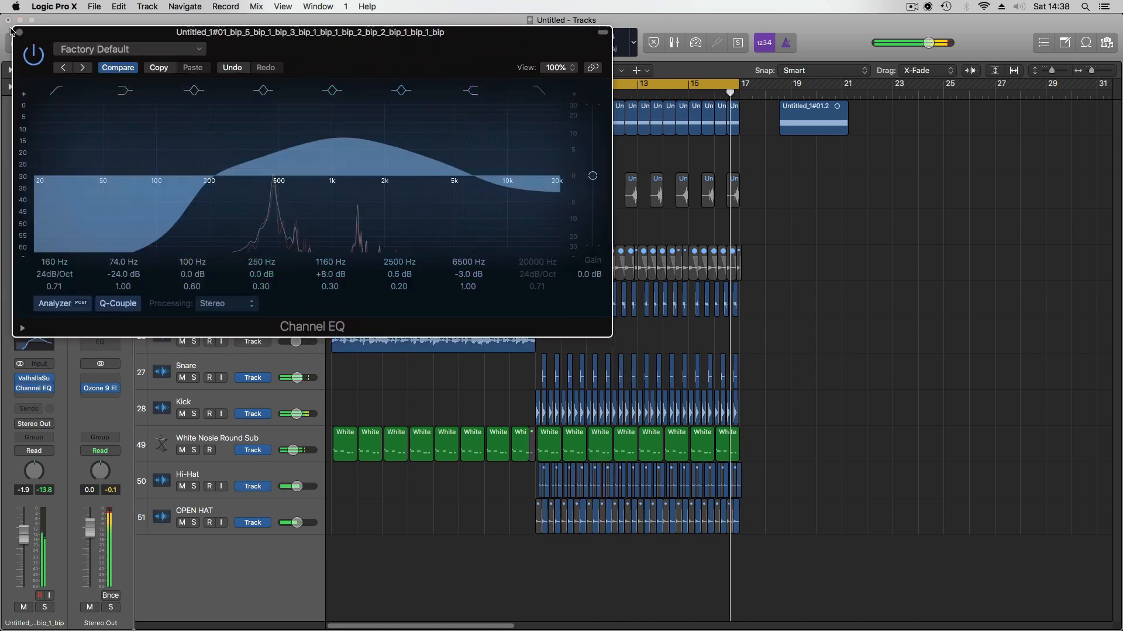
{"action": "left_click", "coordinate": [20, 32]}
{"action": "left_click_drag", "start_coordinate": [22, 545], "coordinate": [22, 547]}
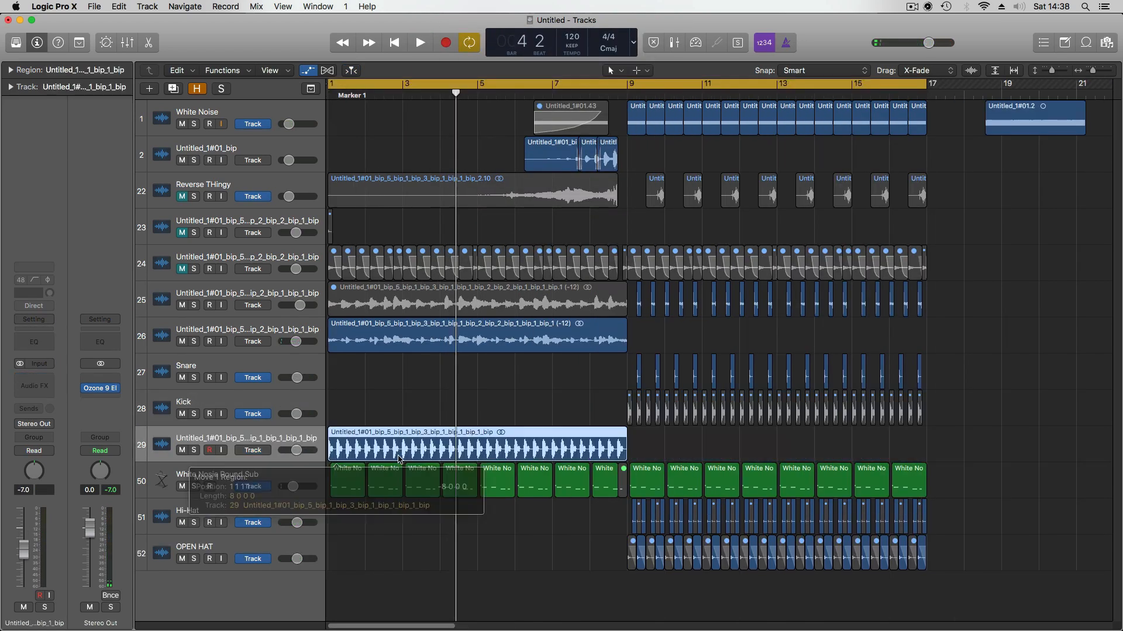
Cut the bounced kick region on track 29 from bar 5 and repeat the resulting eighth-note slices
{"action": "key", "text": "space"}
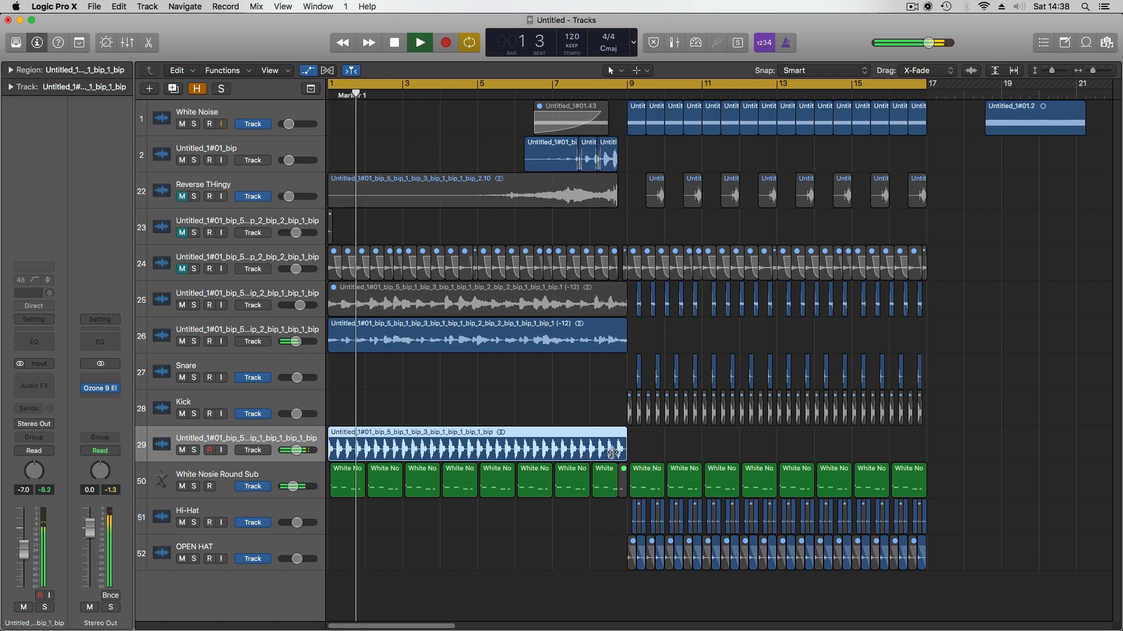
{"action": "left_click", "coordinate": [477, 432]}
{"action": "left_click_drag", "start_coordinate": [478, 431], "coordinate": [608, 446]}
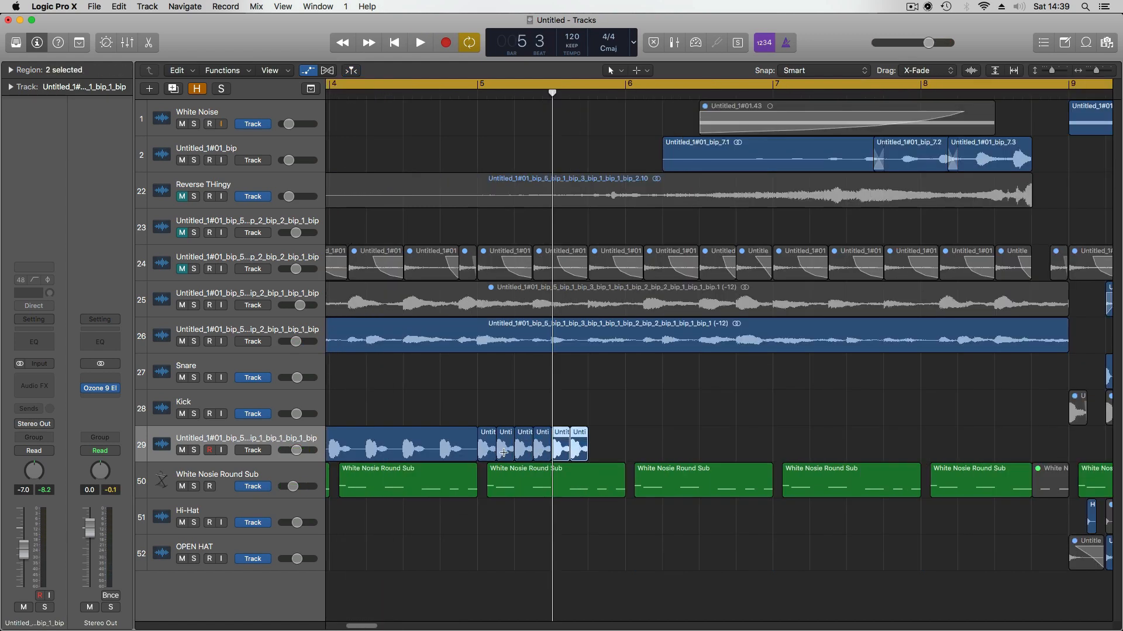
{"action": "key", "text": "super+r"}
{"action": "key", "text": "super+r"}
{"action": "key", "text": "super+r"}
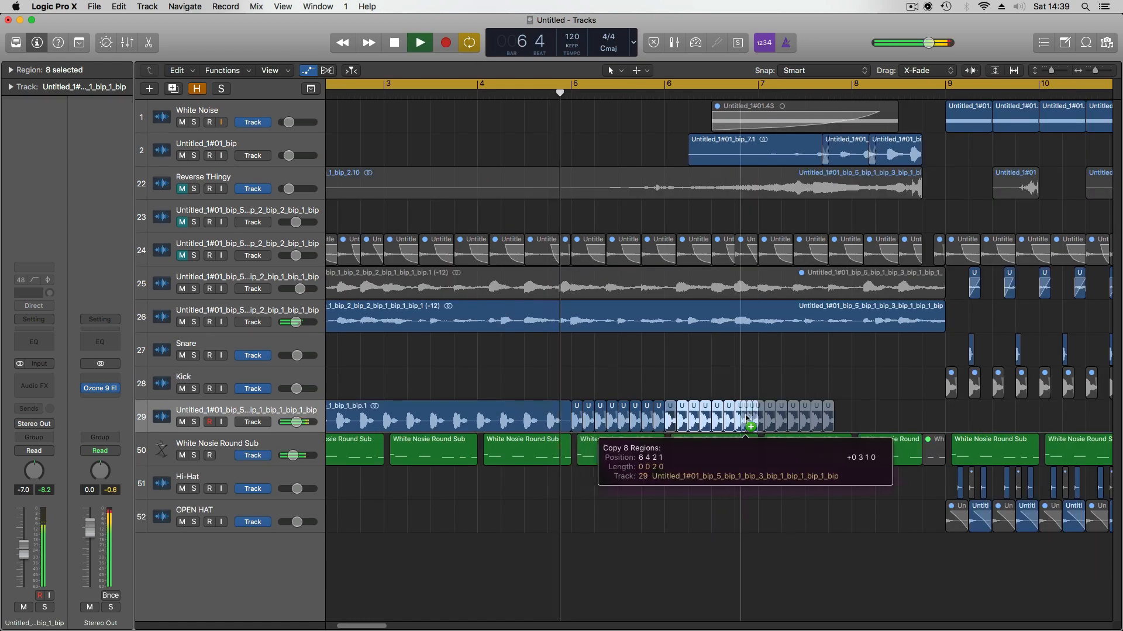
Copy eight of the eighth-note kick slices on track 29 to bar 7
{"action": "left_click_drag", "start_coordinate": [742, 411], "coordinate": [756, 411]}
{"action": "key", "text": "super+Right"}
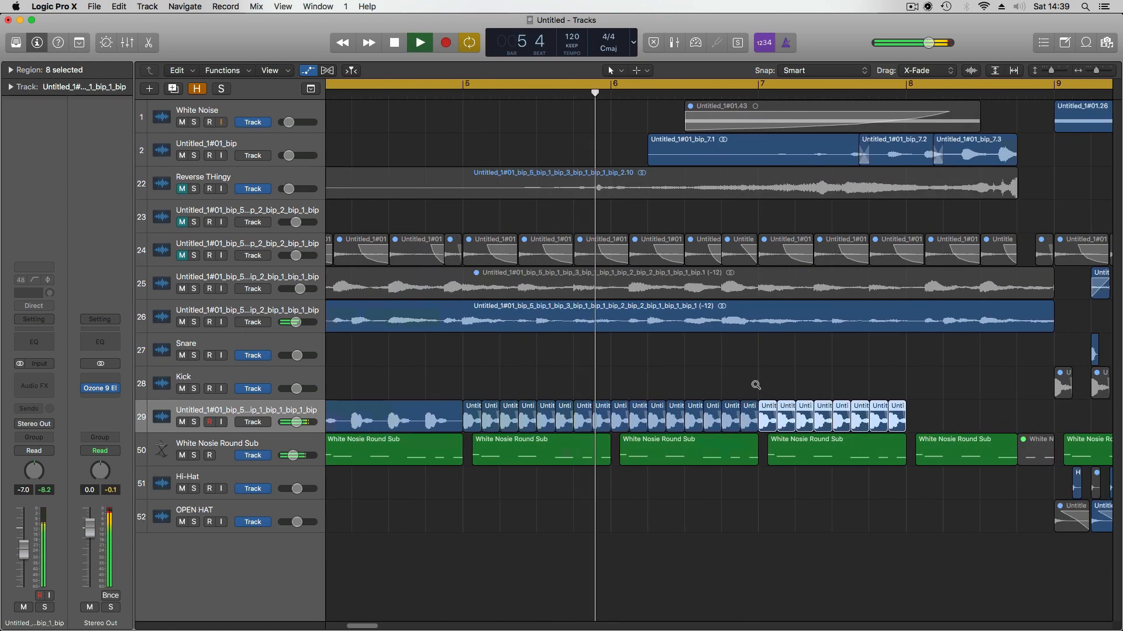
{"action": "key", "text": "super+Down"}
Shorten the kick slices from bar 7 to sixteenth notes and copy eight of them to bar 8
{"action": "scroll", "coordinate": [756, 388], "scroll_direction": "right", "scroll_amount": 1}
{"action": "scroll", "coordinate": [755, 387], "scroll_direction": "right", "scroll_amount": 4}
{"action": "key", "text": "space"}
{"action": "left_click_drag", "start_coordinate": [552, 462], "coordinate": [542, 462]}
{"action": "key", "text": "super+Right"}
{"action": "left_click_drag", "start_coordinate": [539, 463], "coordinate": [553, 464]}
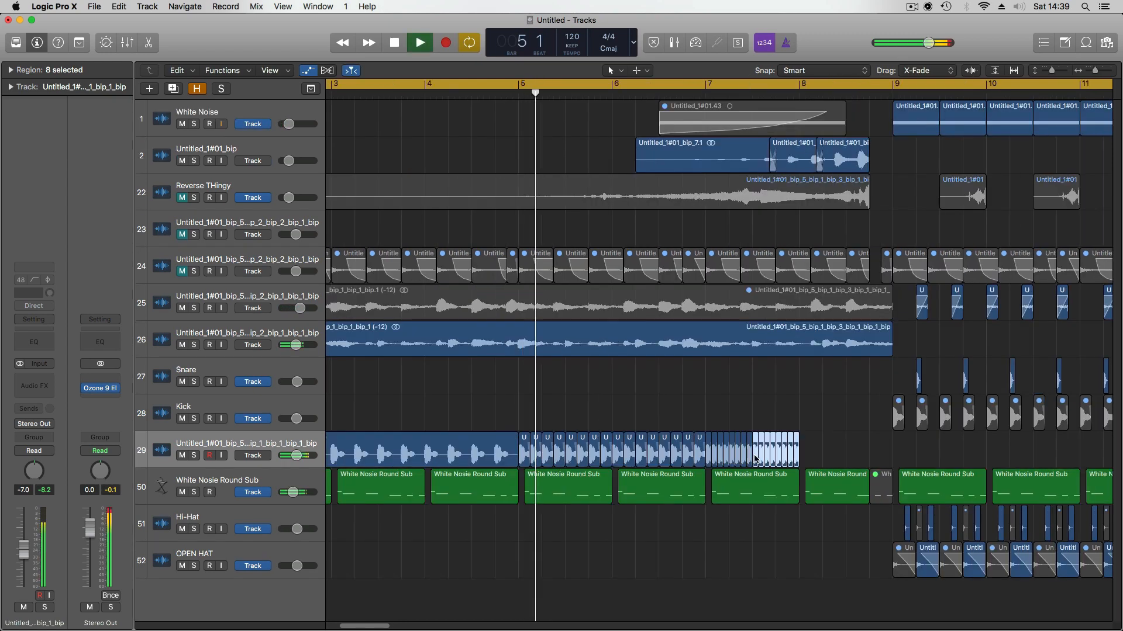
{"action": "left_click_drag", "start_coordinate": [759, 455], "coordinate": [806, 455]}
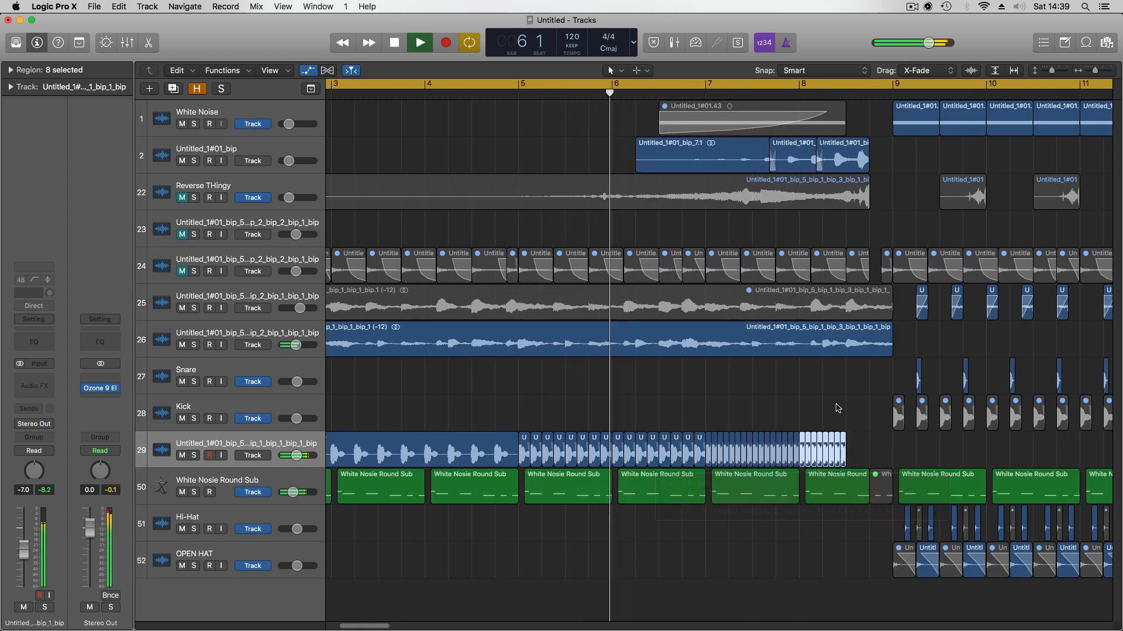
Resize the eight selected kick slices from bar 8 together by adjusting their end points
{"action": "key", "text": "super+Right"}
{"action": "key", "text": "super+Down"}
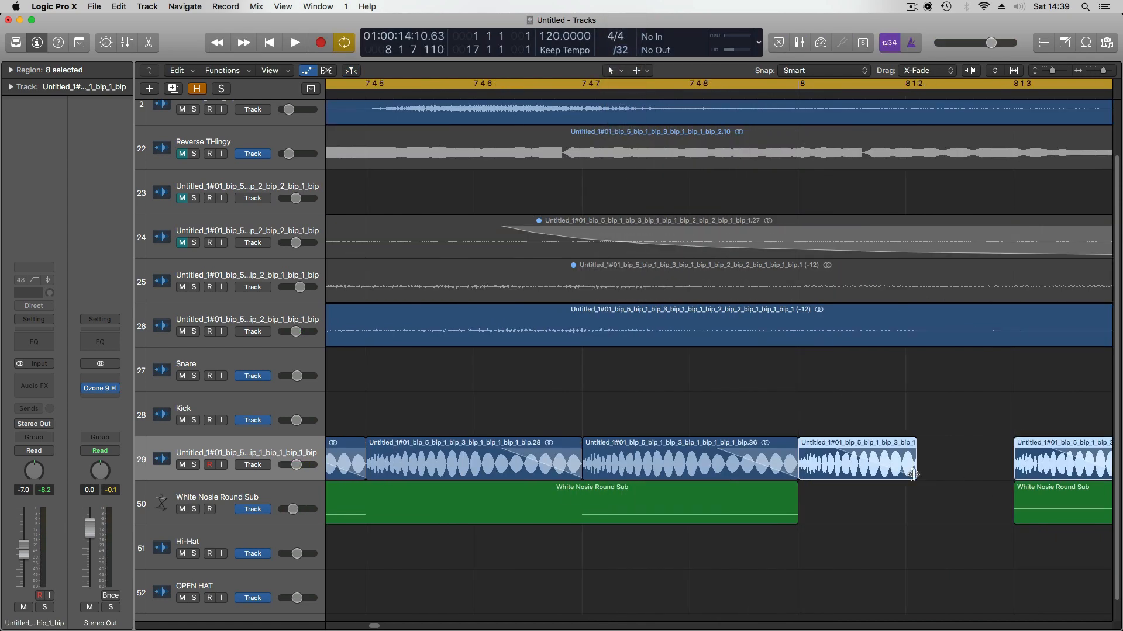
{"action": "left_click_drag", "start_coordinate": [913, 474], "coordinate": [964, 468]}
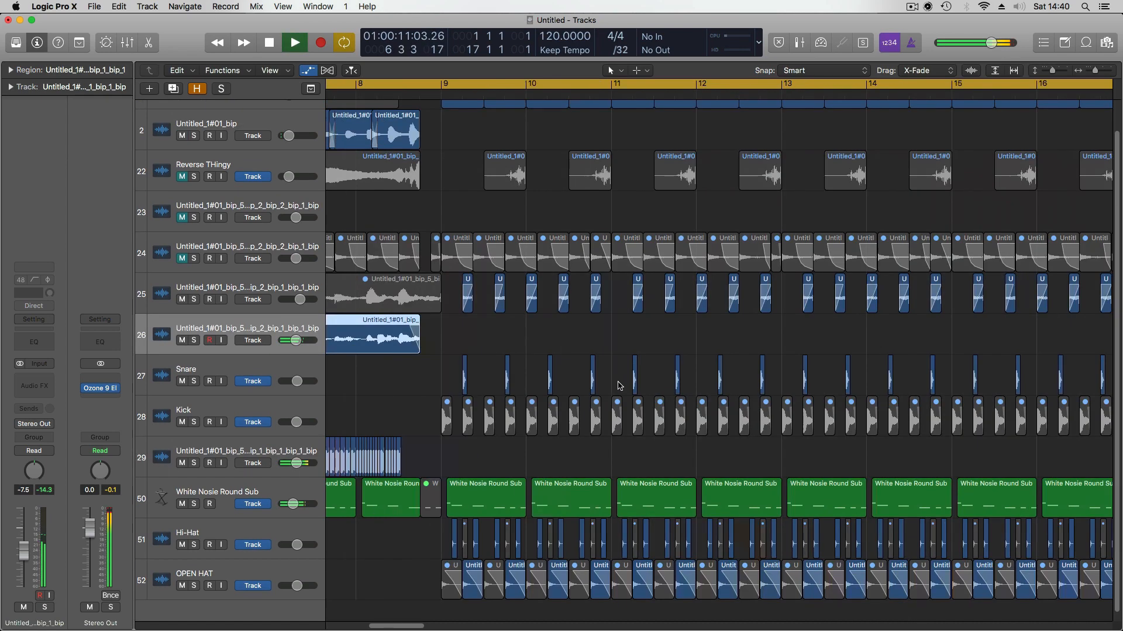
Sweep the Channel EQ high cut on build-up kick track 29 upward past 230 Hz during playback in Latch mode
{"action": "scroll", "coordinate": [618, 382], "scroll_direction": "down", "scroll_amount": 3}
{"action": "scroll", "coordinate": [609, 375], "scroll_direction": "down", "scroll_amount": 5}
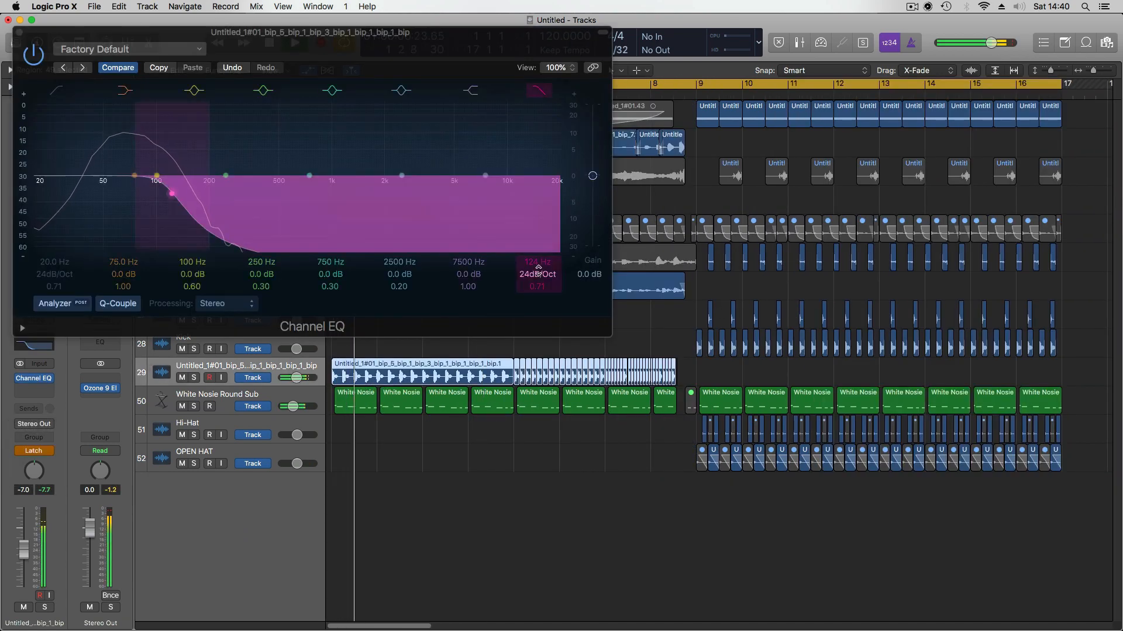
{"action": "left_click", "coordinate": [535, 270]}
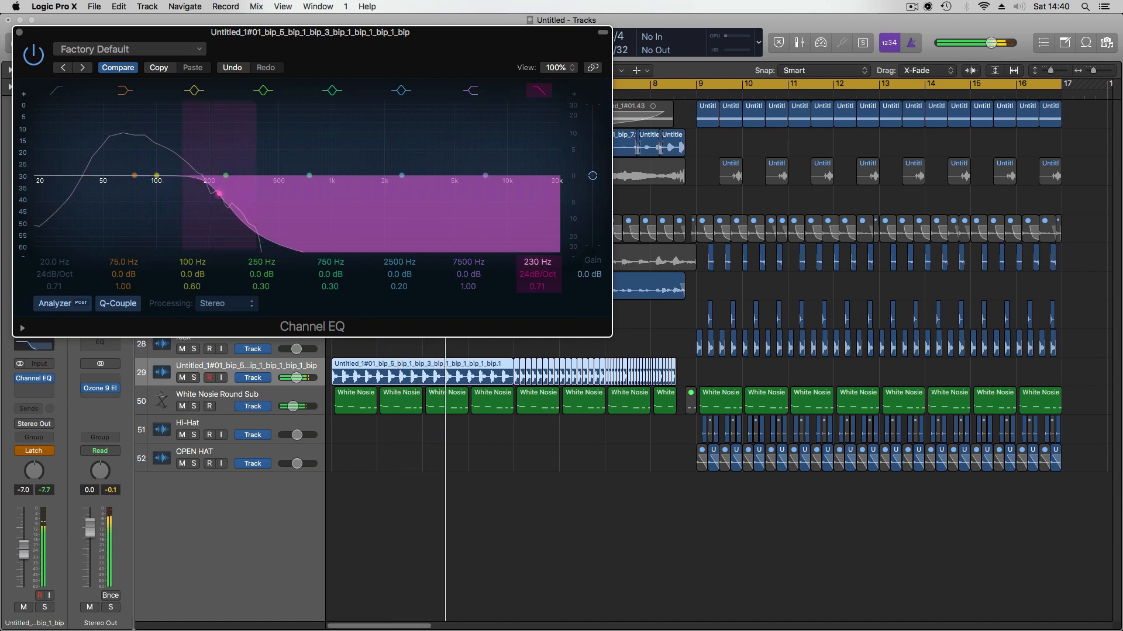
{"action": "left_click_drag", "start_coordinate": [536, 262], "coordinate": [536, 220]}
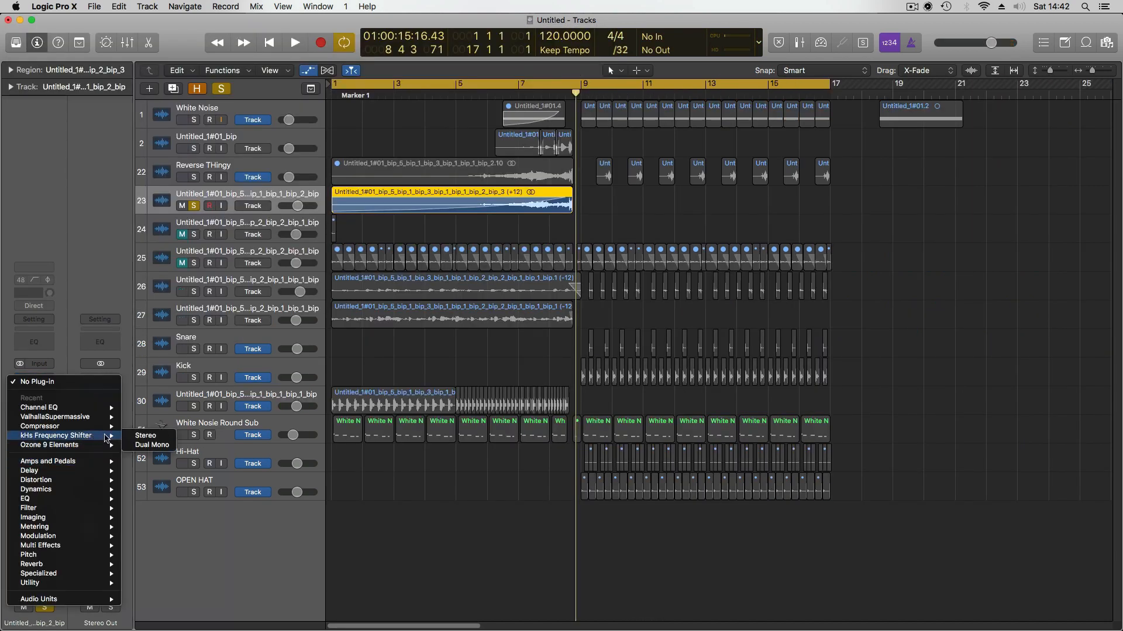
Insert a stereo kHs Frequency Shifter on track 23 and automate its shift to rise from bar 1 to 1.29 kHz at the region's end
{"action": "left_click", "coordinate": [144, 435]}
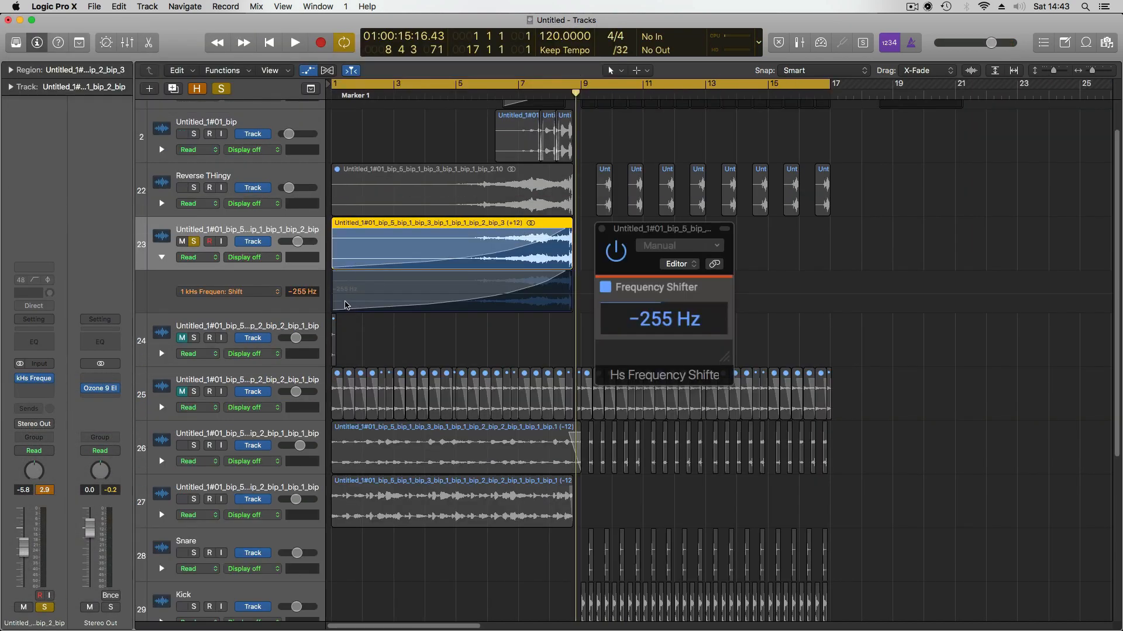
{"action": "left_click", "coordinate": [336, 302]}
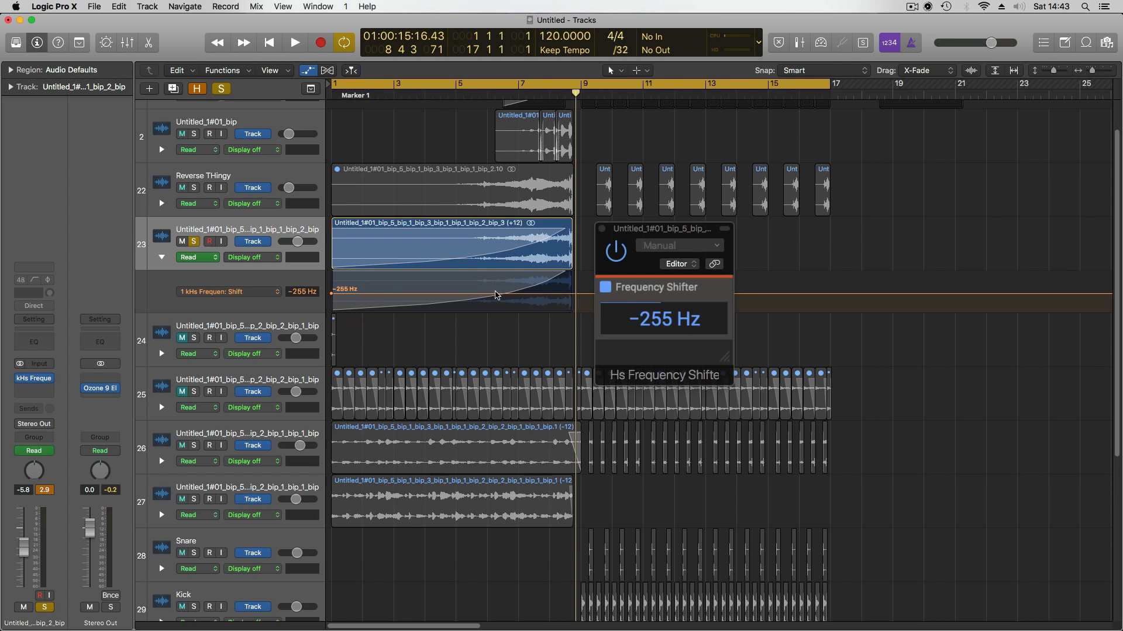
{"action": "key", "text": "space"}
{"action": "left_click_drag", "start_coordinate": [574, 297], "coordinate": [583, 288]}
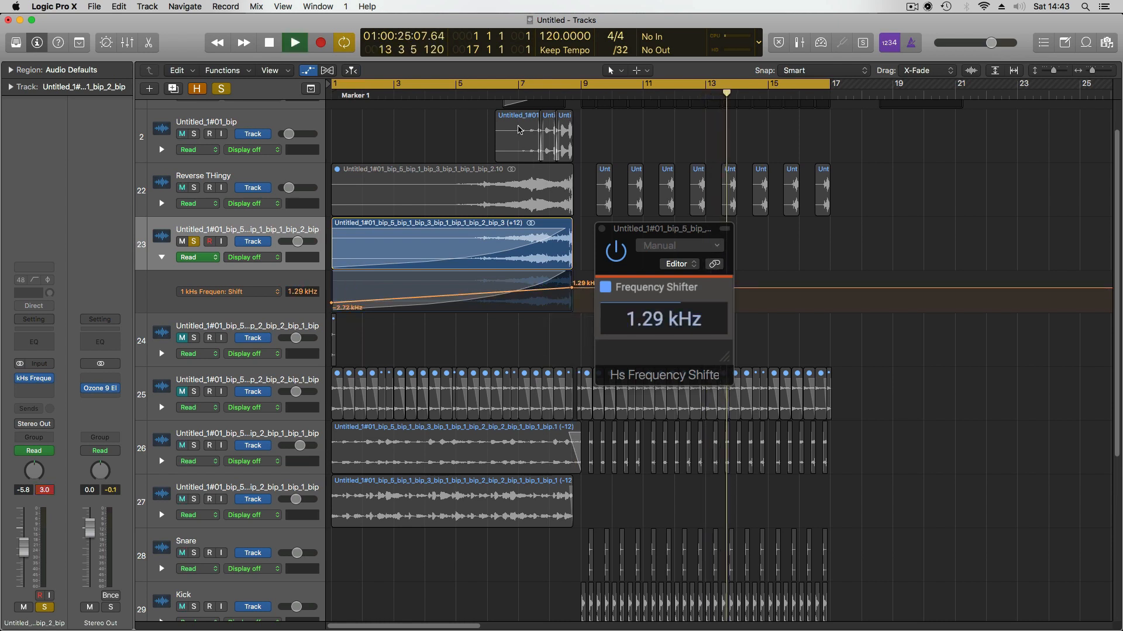
Bend the kHs Frequency Shifter automation ramp on track 23 into a curve that rises faster towards its end, using the Automation Curve tool
{"action": "left_click", "coordinate": [483, 91]}
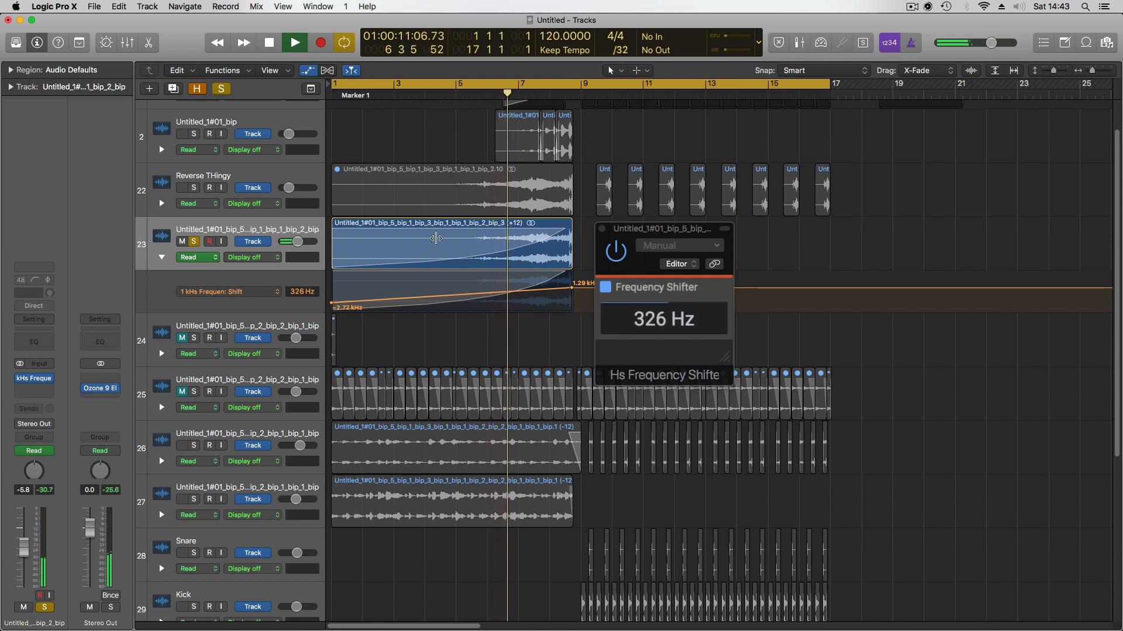
{"action": "left_click", "coordinate": [639, 70]}
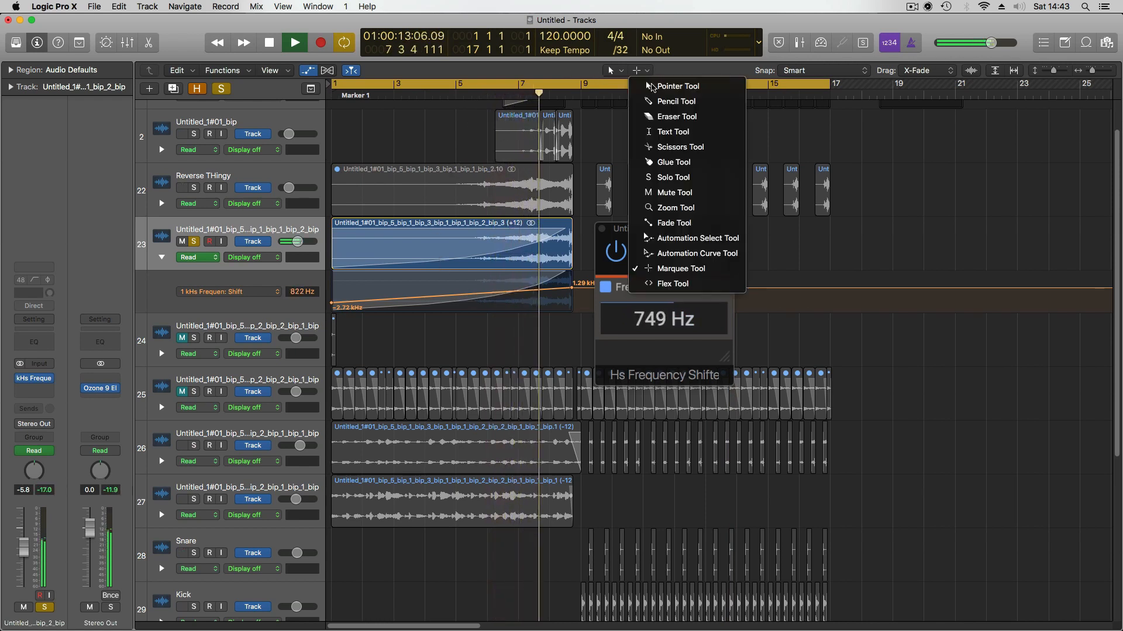
{"action": "left_click", "coordinate": [675, 253]}
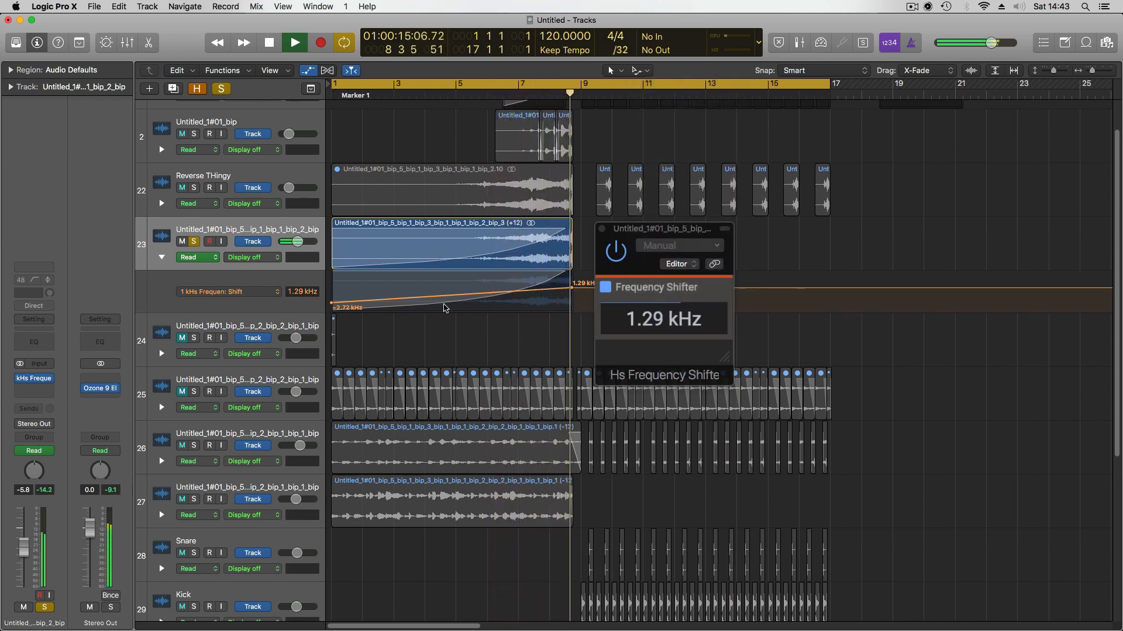
{"action": "left_click", "coordinate": [472, 297]}
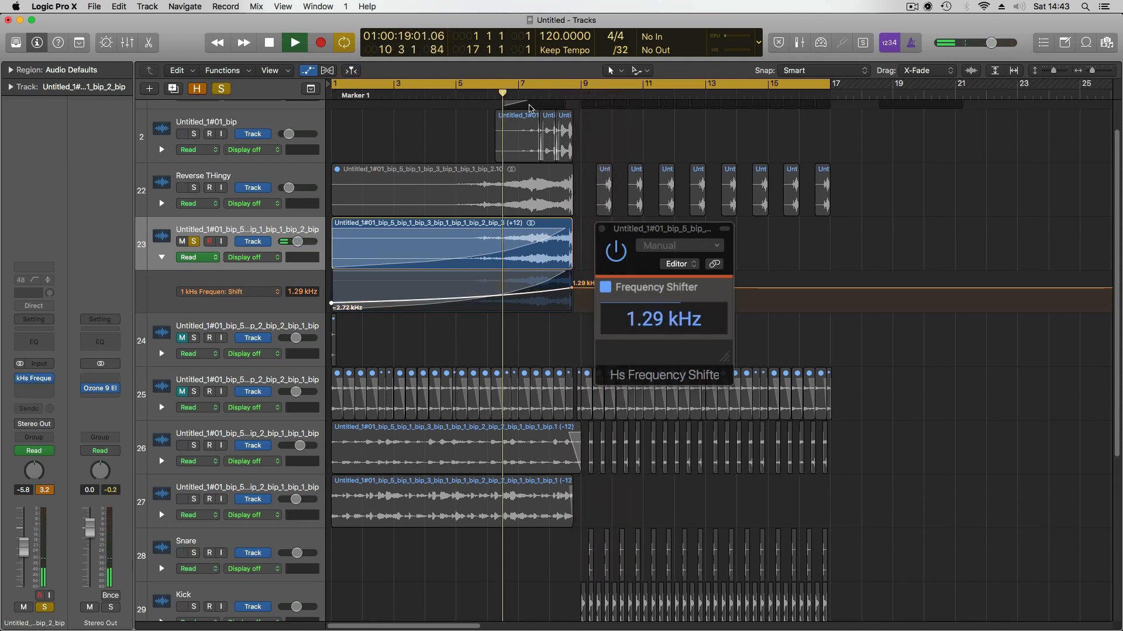
{"action": "left_click", "coordinate": [602, 229]}
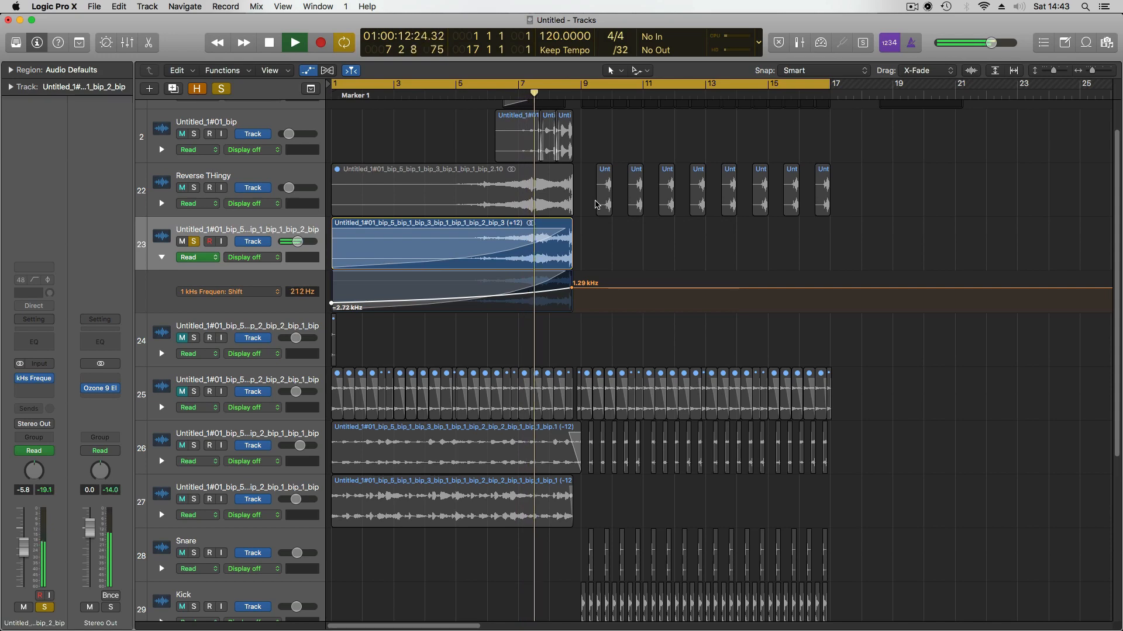
Unsolo riser track 23 and blend HalfTime into it at 1 Bar, 2x speed and 51% mix
{"action": "key", "text": "s"}
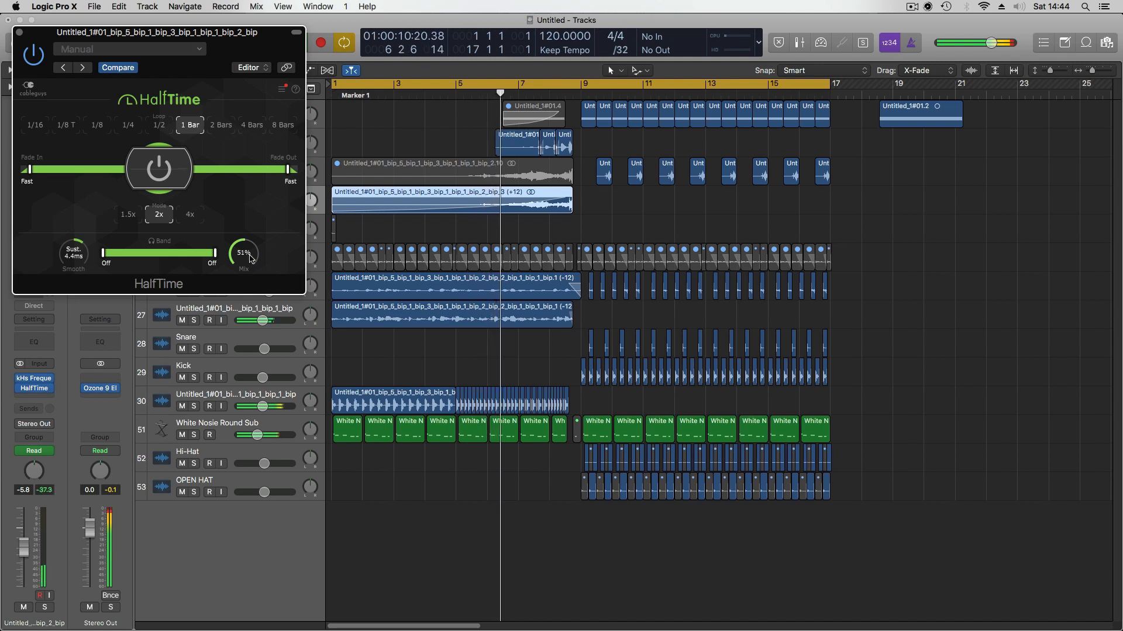
{"action": "left_click", "coordinate": [19, 34]}
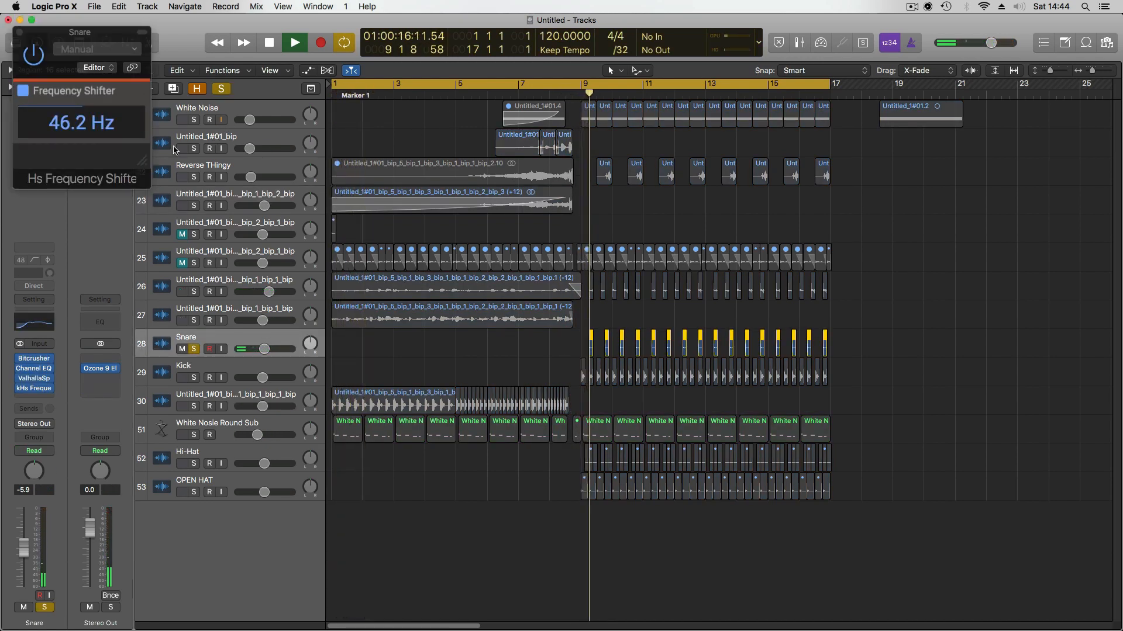
Raise the Snare track's Frequency Shifter to 201 Hz, unsolo it and lower its volume slightly in the full mix
{"action": "left_click_drag", "start_coordinate": [82, 122], "coordinate": [81, 109]}
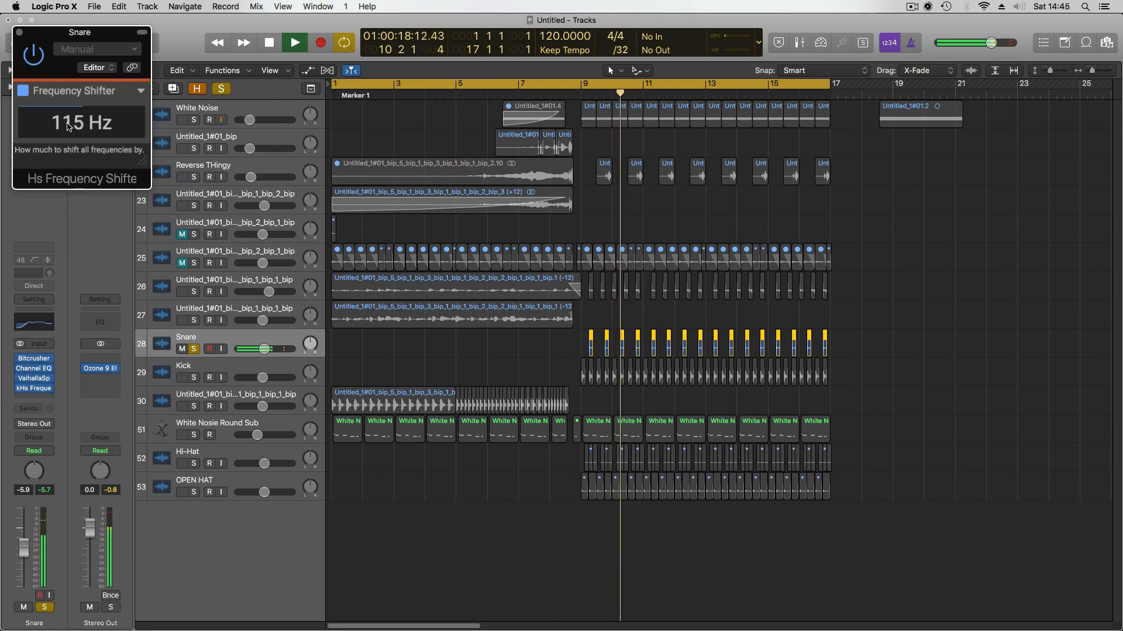
{"action": "left_click", "coordinate": [223, 90]}
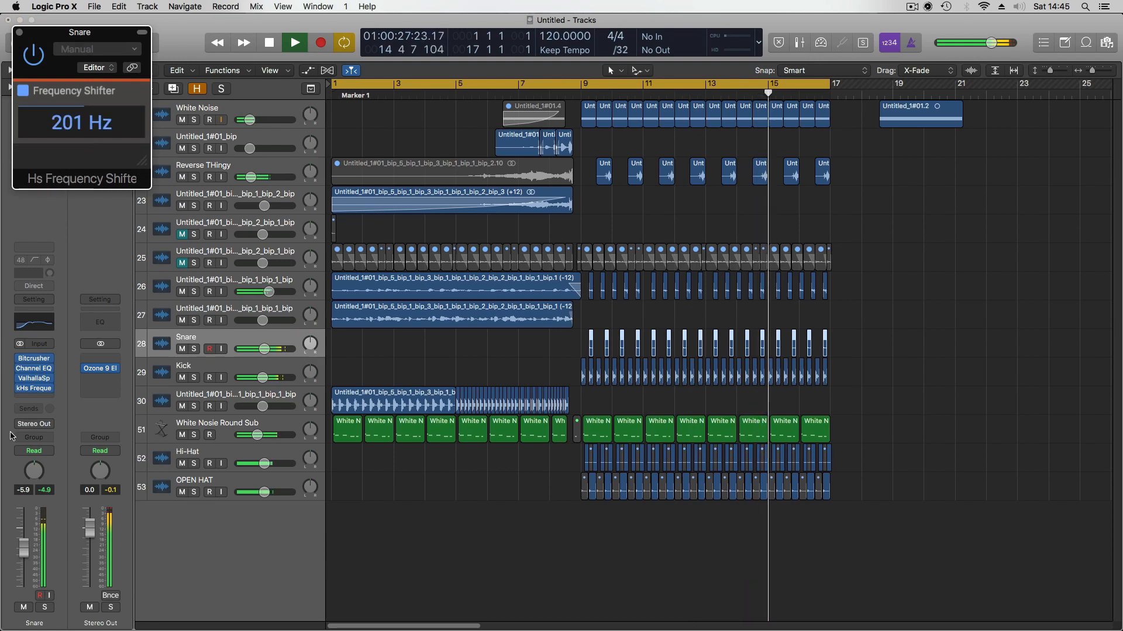
{"action": "left_click_drag", "start_coordinate": [23, 548], "coordinate": [22, 558]}
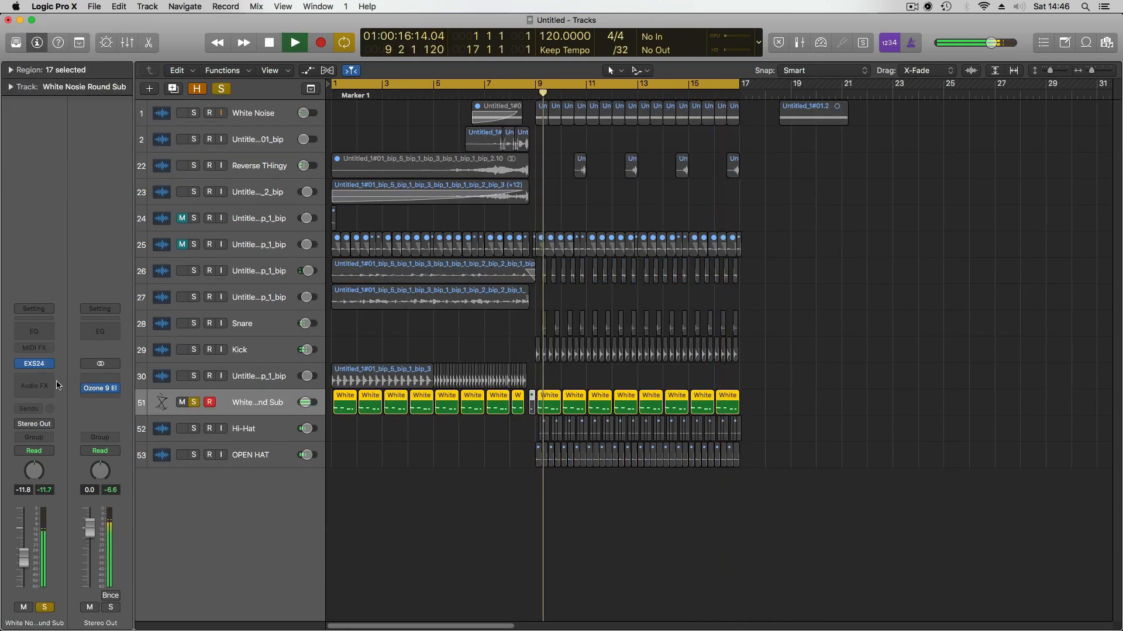
Insert a stereo Minimal Audio Rift plug-in on sub bass track 51
{"action": "left_click", "coordinate": [34, 386]}
{"action": "mouse_move", "coordinate": [39, 599]}
{"action": "mouse_move", "coordinate": [148, 291]}
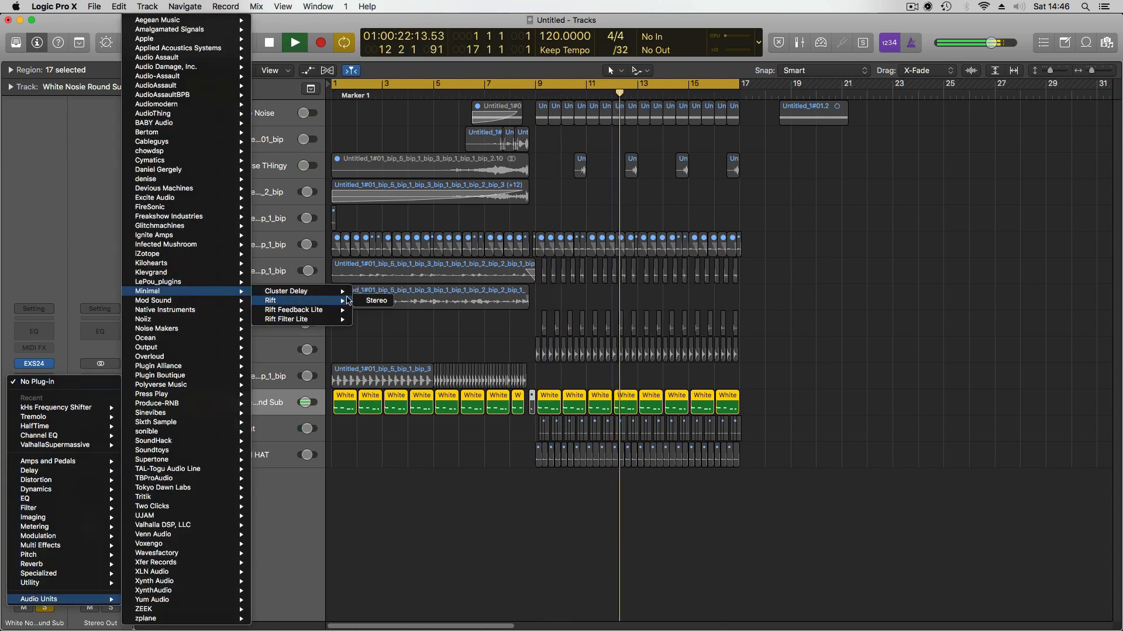
{"action": "left_click", "coordinate": [364, 300]}
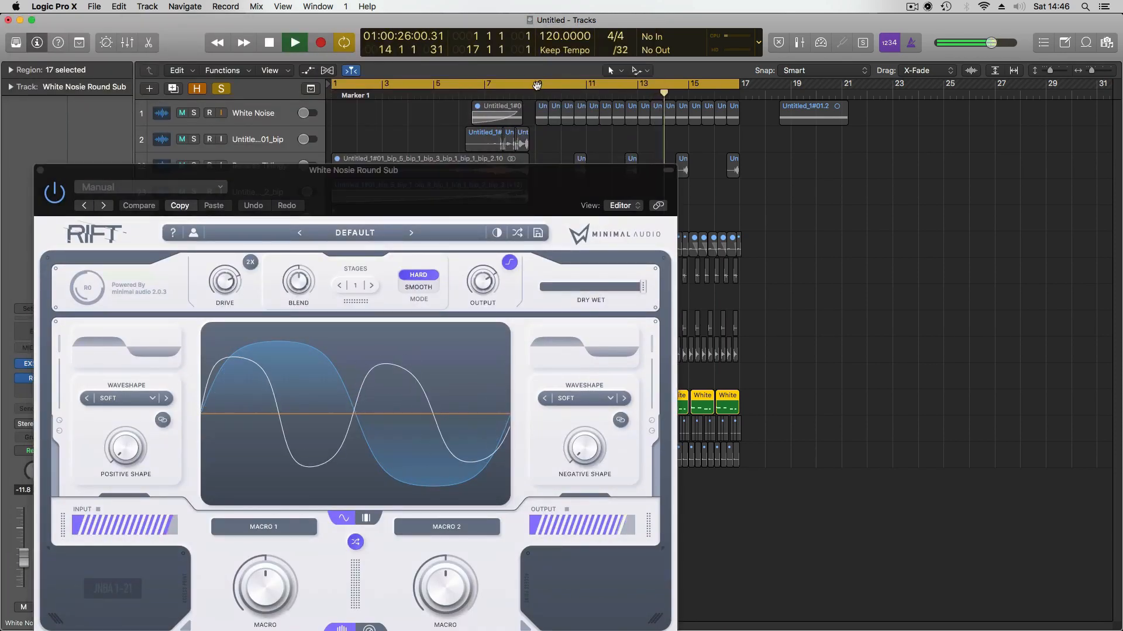
Loop bars 9 to 17, audition Rift's Lunar Scapes preset on the sub and return to the full mix
{"action": "left_click_drag", "start_coordinate": [536, 86], "coordinate": [722, 120]}
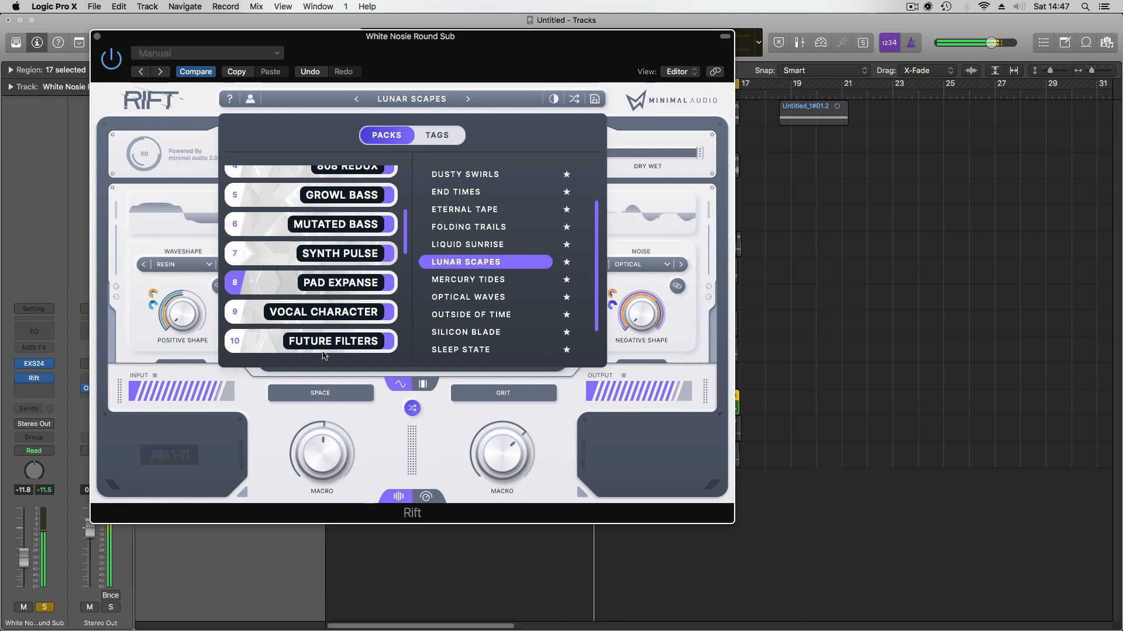
{"action": "left_click", "coordinate": [97, 36]}
{"action": "left_click", "coordinate": [221, 89]}
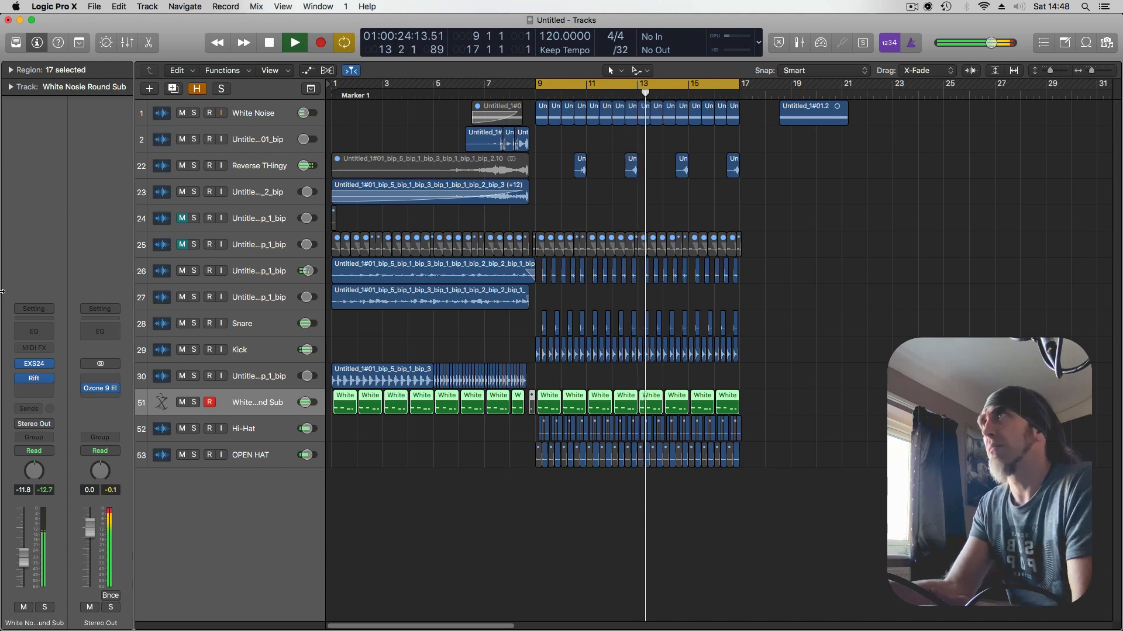
Send the sub track to Bus 2 at about -4.6 dB and move its Rift plug-in onto Aux 2
{"action": "left_click", "coordinate": [34, 408]}
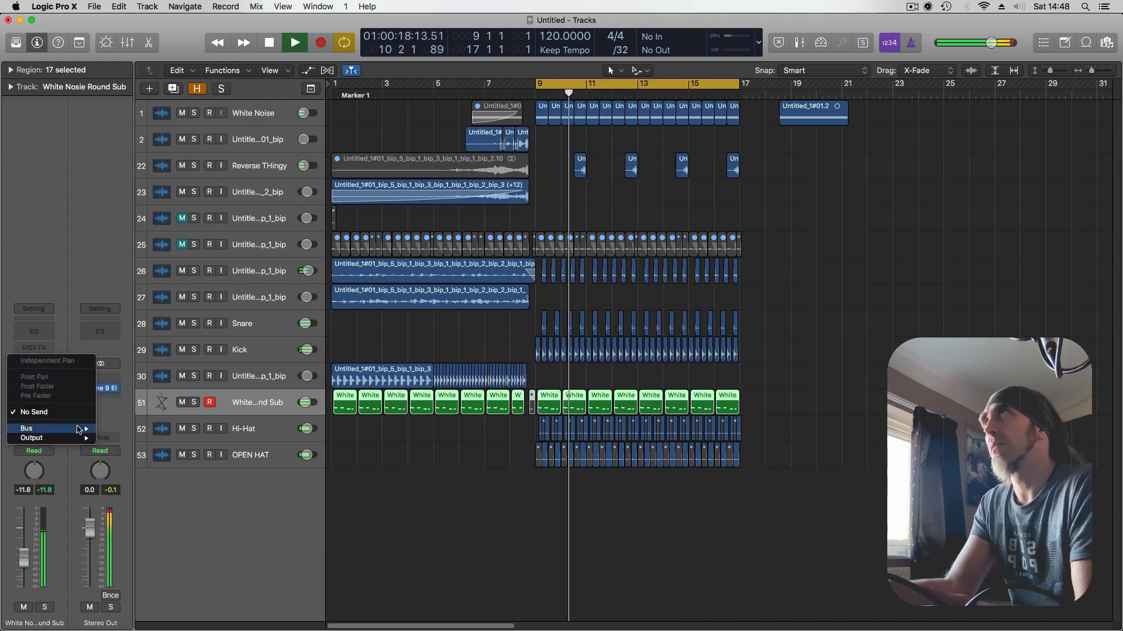
{"action": "mouse_move", "coordinate": [36, 429]}
{"action": "left_click", "coordinate": [145, 266]}
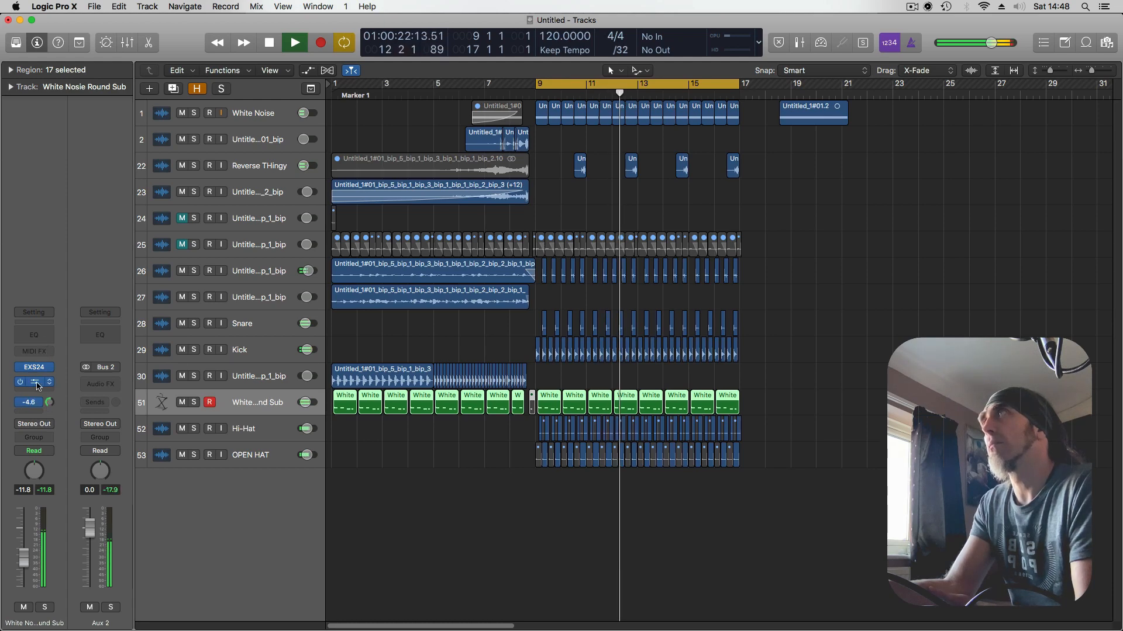
{"action": "left_click_drag", "start_coordinate": [95, 391], "coordinate": [96, 389]}
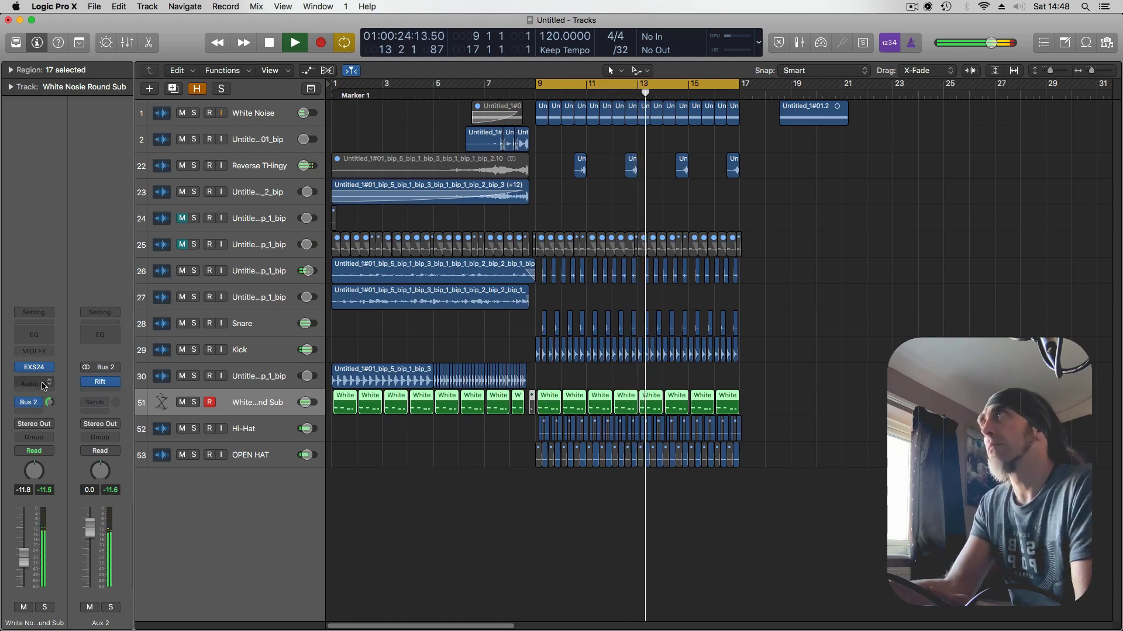
Insert a fresh Rift with default settings on the sub track and solo the track
{"action": "left_click", "coordinate": [44, 385]}
{"action": "left_click", "coordinate": [63, 216]}
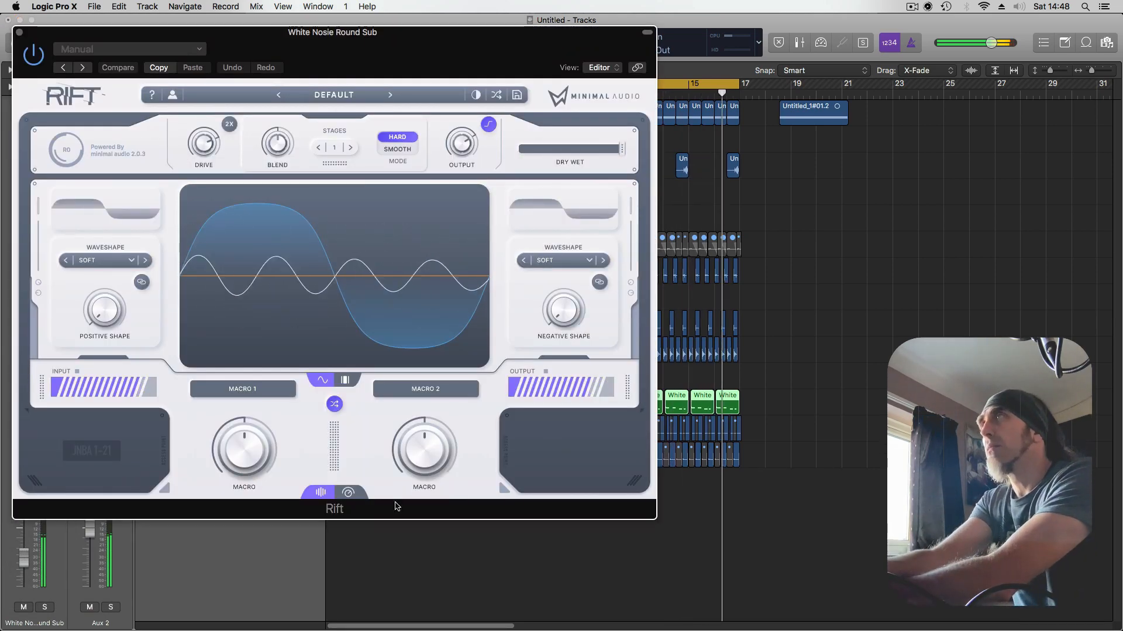
{"action": "left_click", "coordinate": [45, 607]}
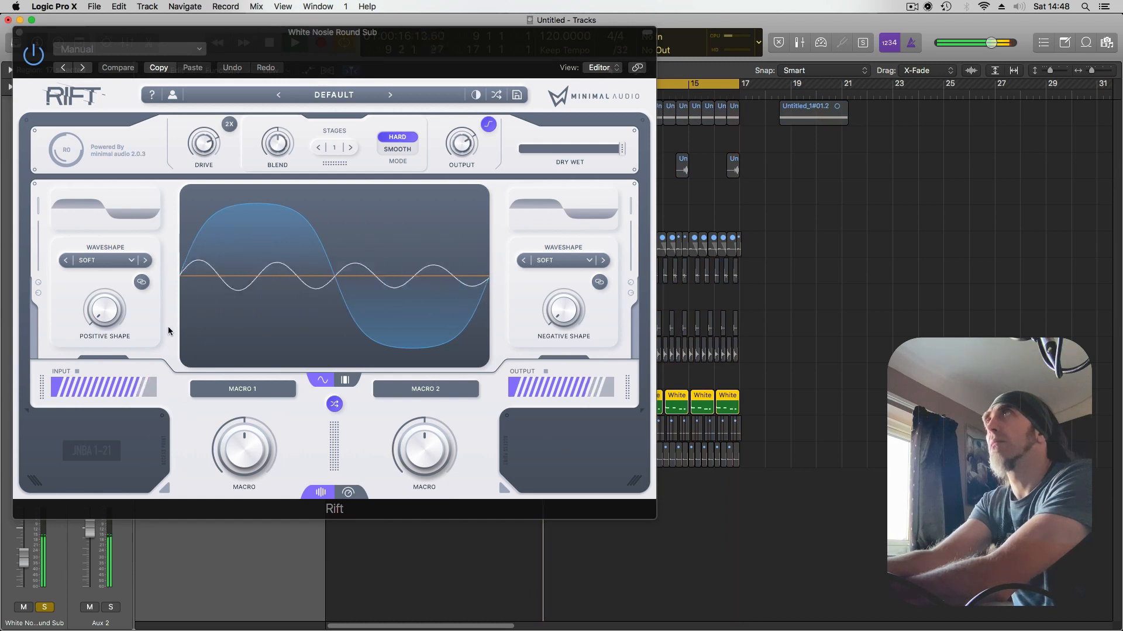
Set the sub's Rift to two stages with its band starting at 42.6 Hz, and test the 2X drive option
{"action": "left_click_drag", "start_coordinate": [234, 49], "coordinate": [363, 84]}
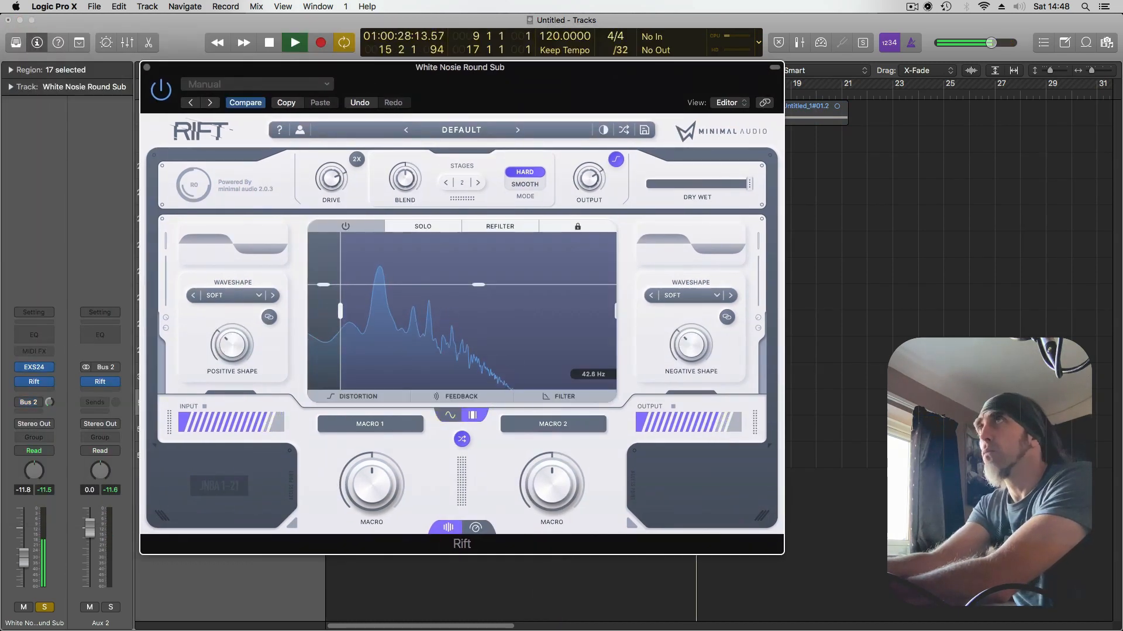
{"action": "left_click", "coordinate": [356, 159]}
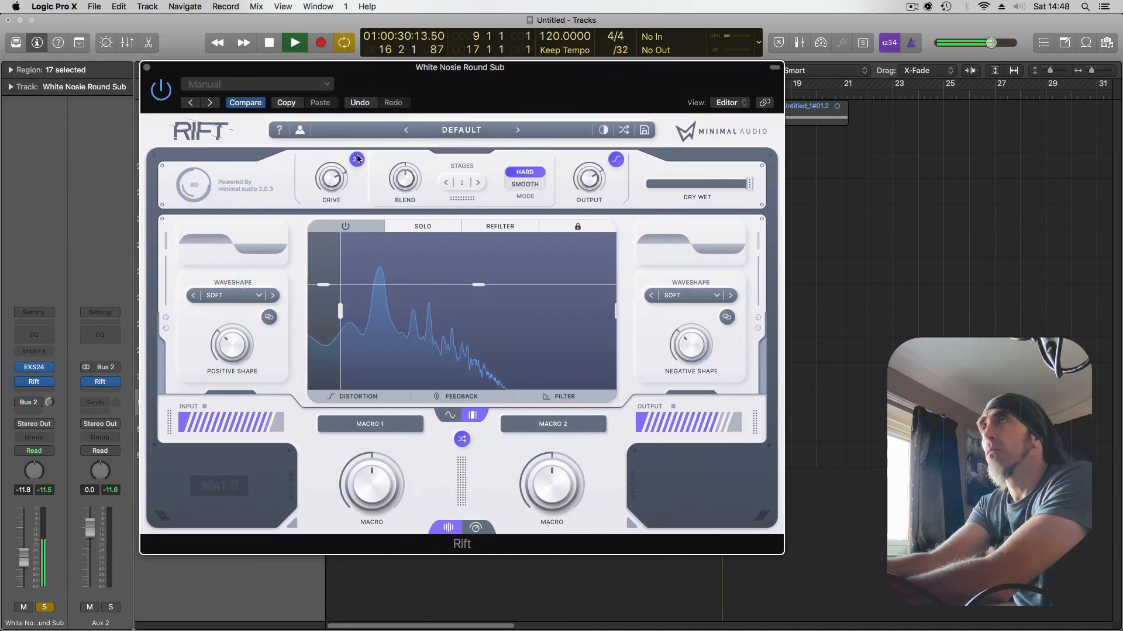
{"action": "left_click", "coordinate": [357, 160]}
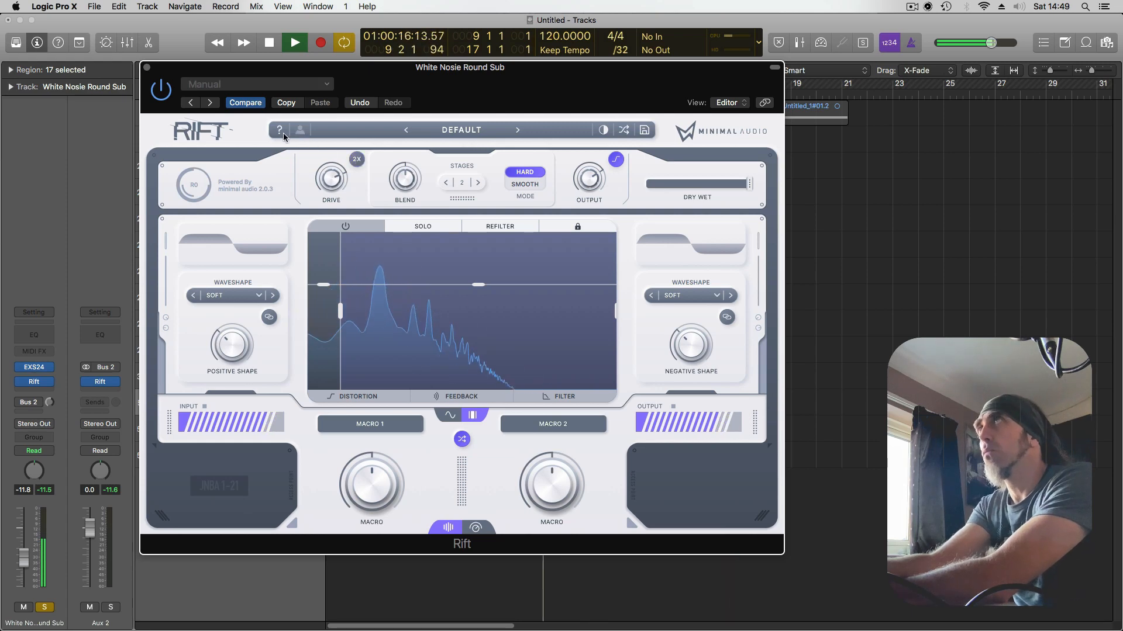
{"action": "left_click", "coordinate": [148, 68]}
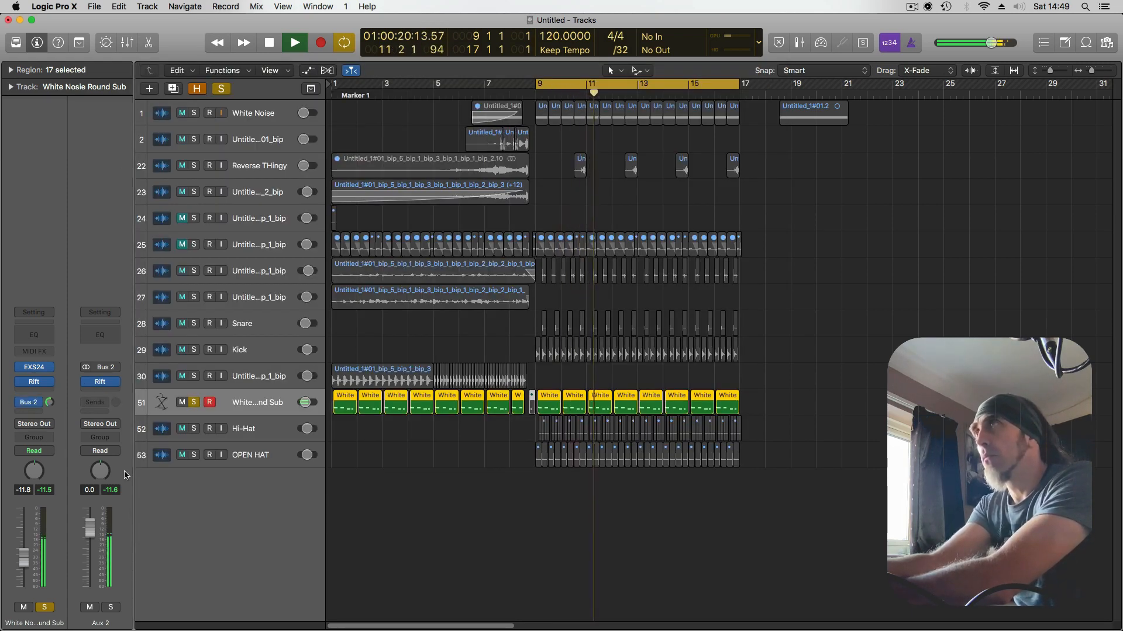
Solo Aux 2 and shape it with Channel EQ: 106 Hz low cut, 82 Hz low shelf at -24 dB, boosted mids and reduced highs
{"action": "left_click", "coordinate": [45, 608]}
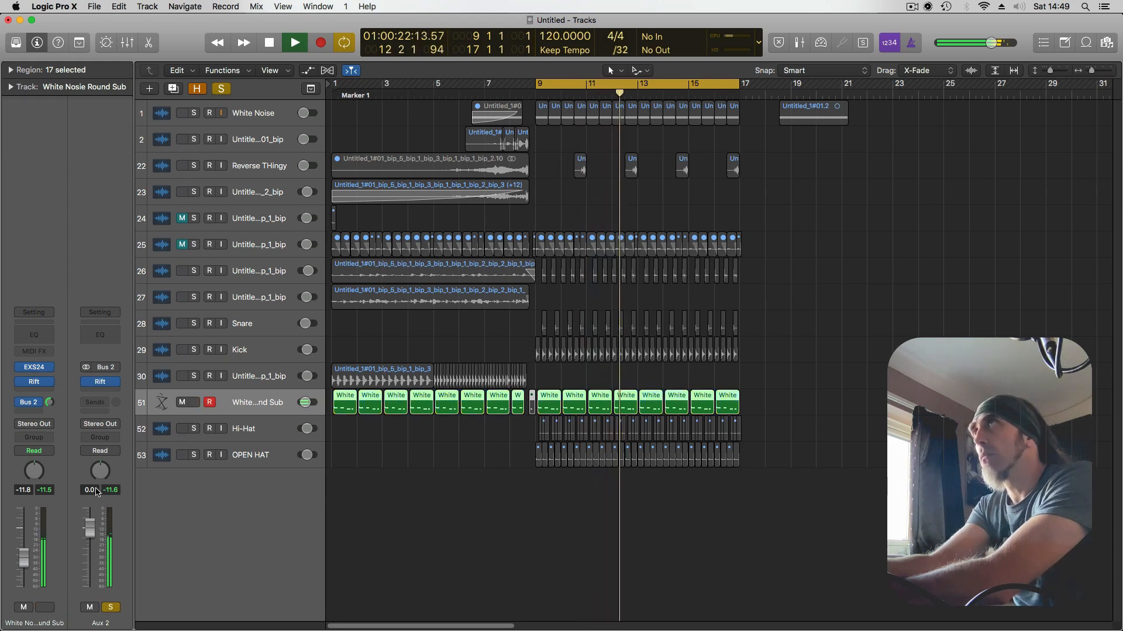
{"action": "left_click", "coordinate": [100, 335]}
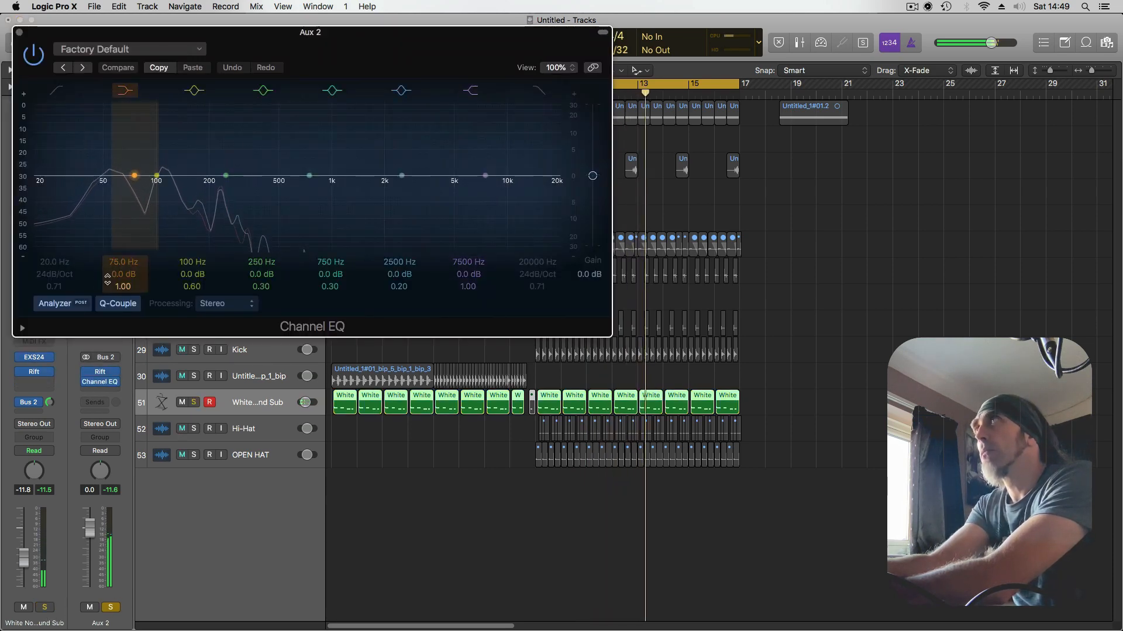
{"action": "left_click", "coordinate": [47, 107]}
{"action": "left_click_drag", "start_coordinate": [122, 214], "coordinate": [129, 300]}
{"action": "left_click_drag", "start_coordinate": [51, 213], "coordinate": [209, 221]}
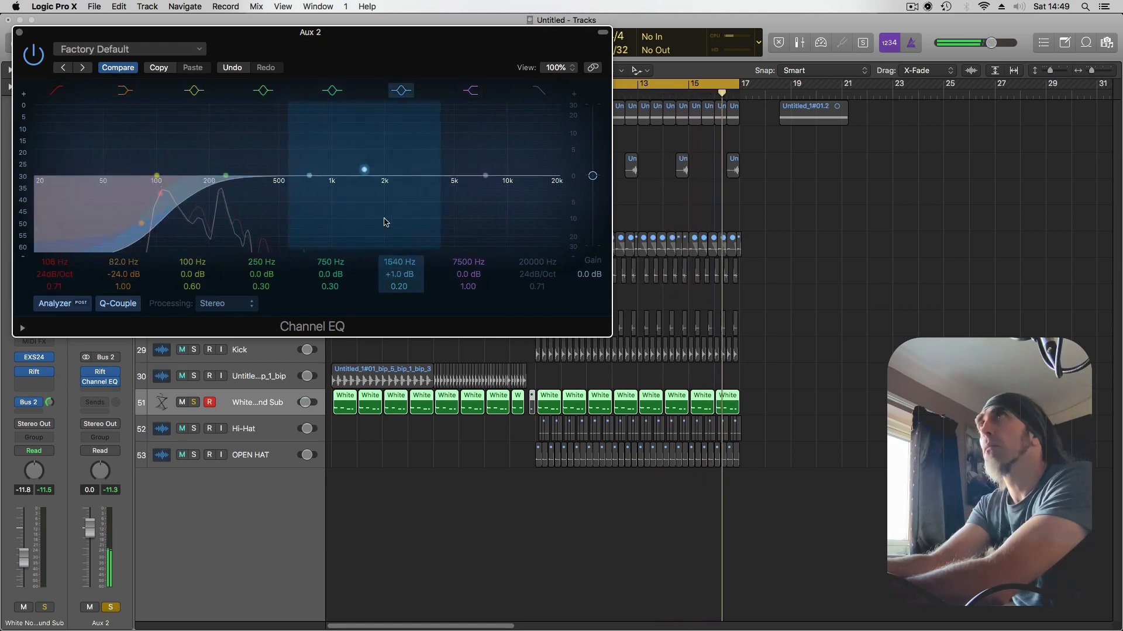
{"action": "left_click_drag", "start_coordinate": [404, 234], "coordinate": [320, 194]}
{"action": "left_click_drag", "start_coordinate": [463, 213], "coordinate": [432, 241]}
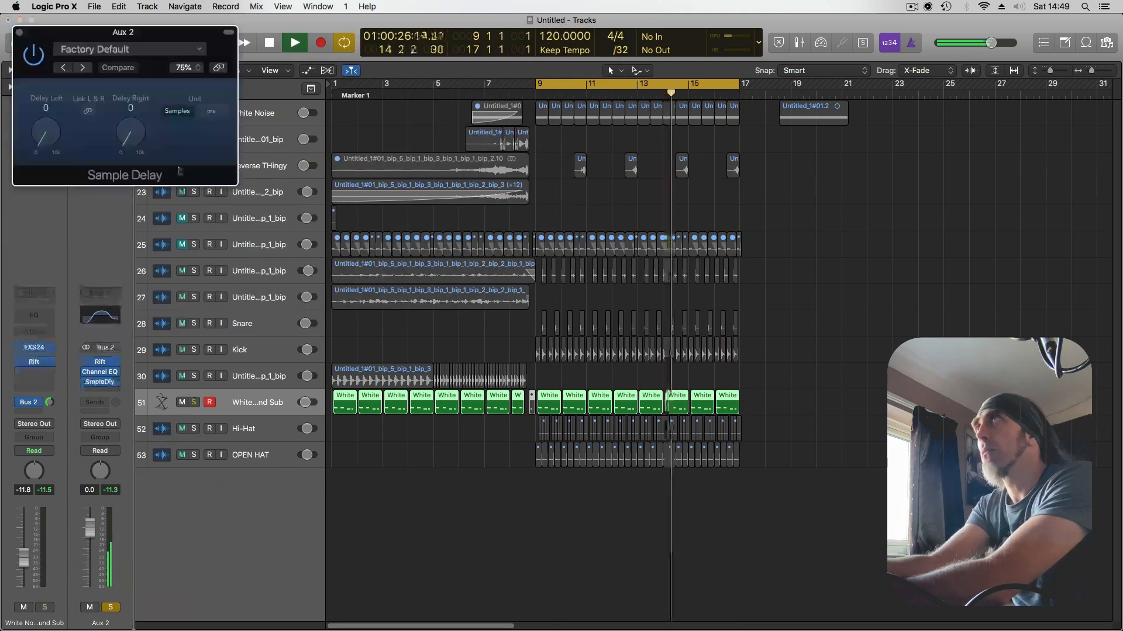
Widen Aux 2 with Sample Delay set to 2154 samples left and 795 right, check it with the sub, and unsolo all tracks
{"action": "left_click_drag", "start_coordinate": [53, 139], "coordinate": [54, 133]}
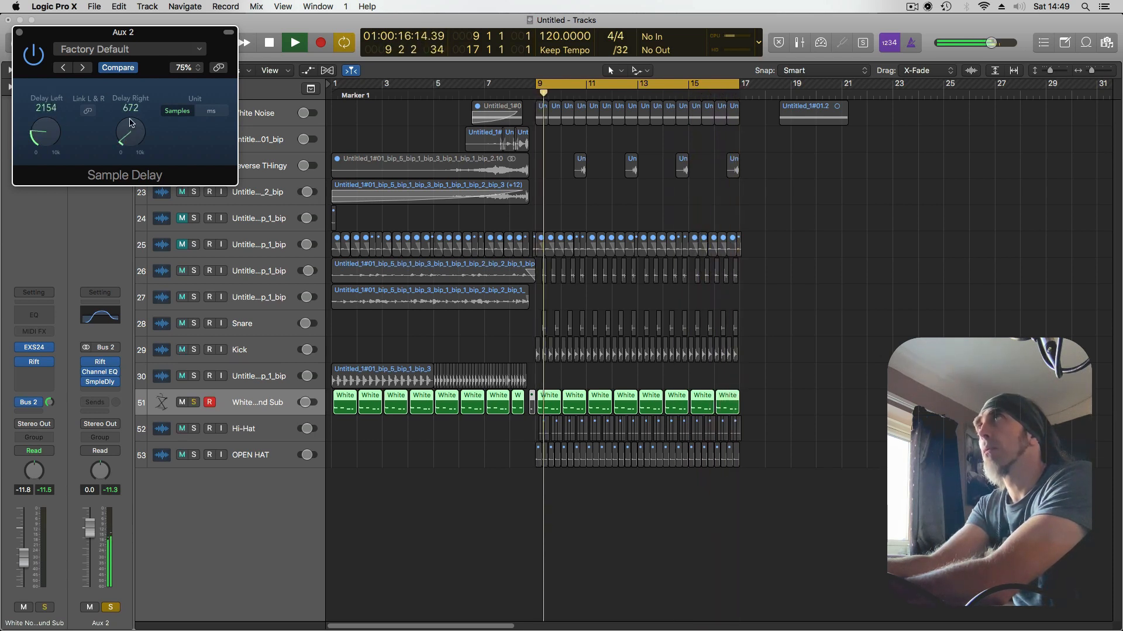
{"action": "left_click", "coordinate": [45, 608]}
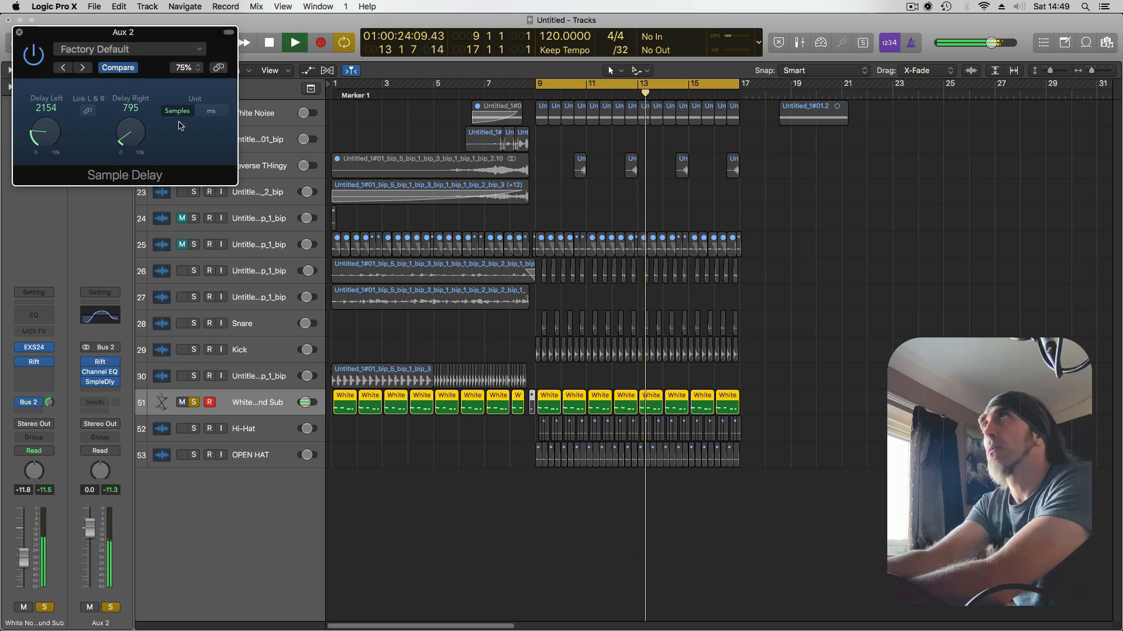
{"action": "left_click", "coordinate": [19, 33]}
{"action": "left_click", "coordinate": [222, 89]}
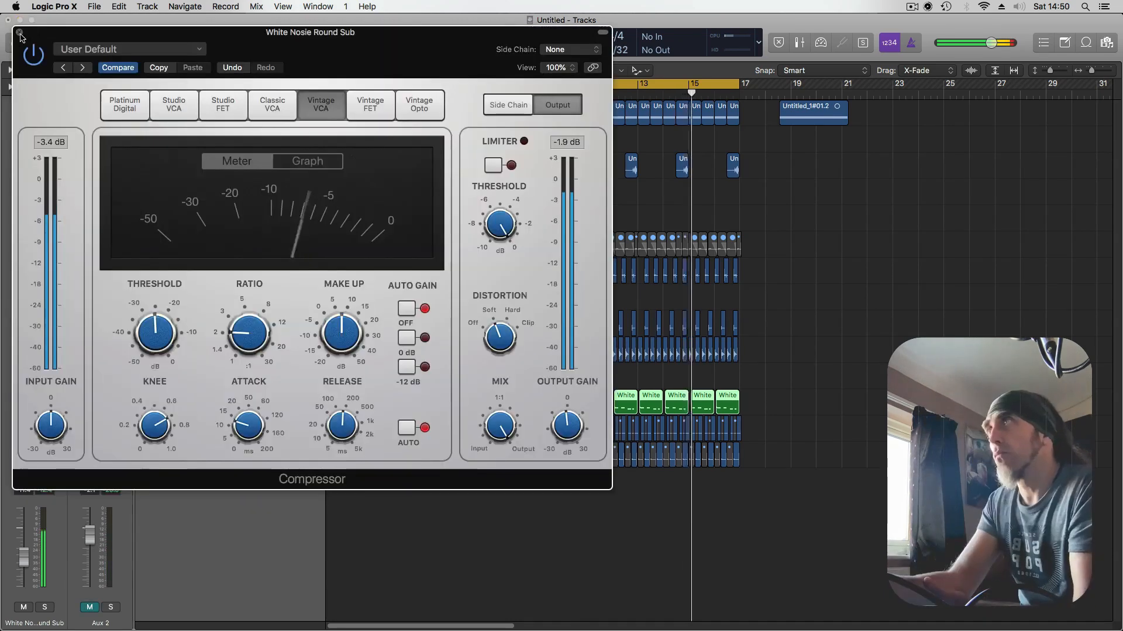
Close the sub's Vintage VCA Compressor, solo Aux 2 and insert a stereo Xfer OTT on it
{"action": "key", "text": "super+w"}
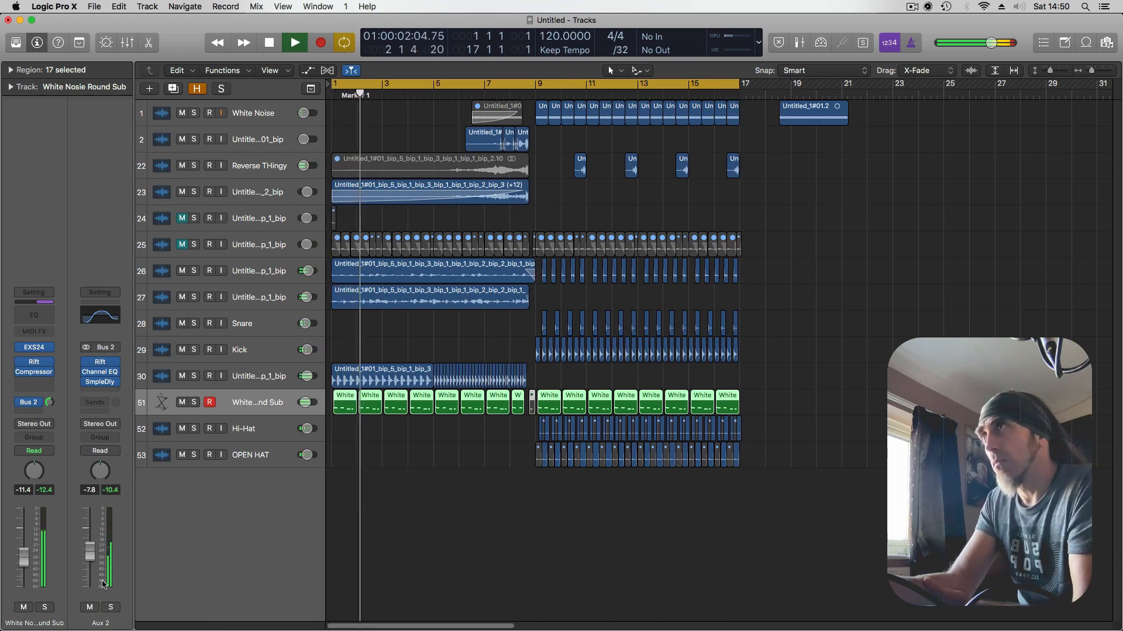
{"action": "left_click", "coordinate": [111, 607]}
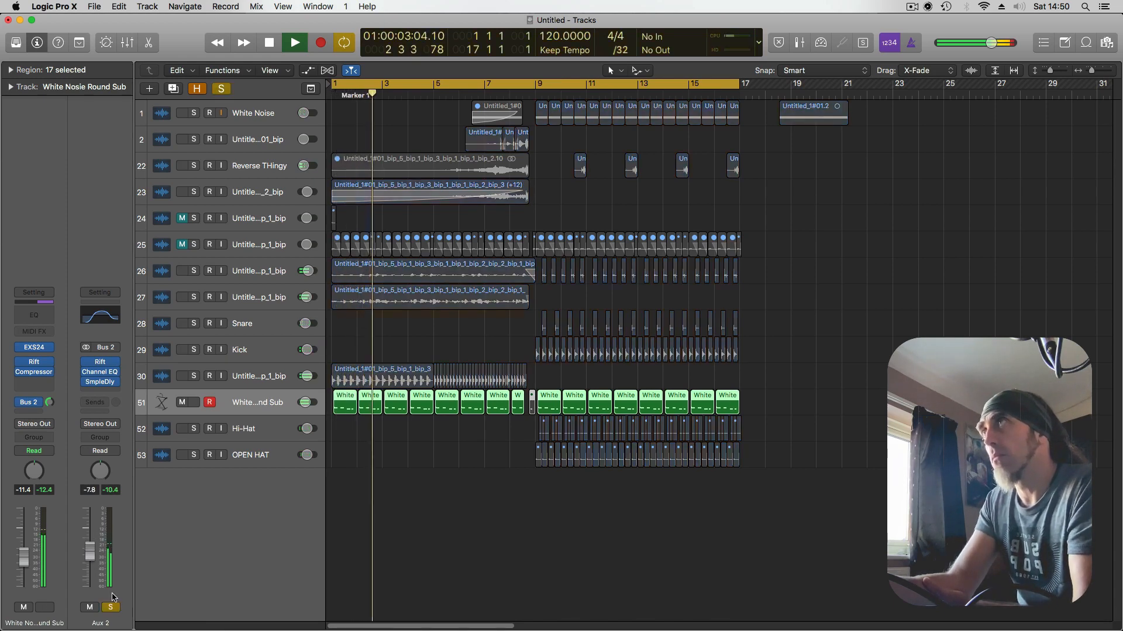
{"action": "left_click", "coordinate": [108, 390]}
{"action": "mouse_move", "coordinate": [130, 610]}
{"action": "mouse_move", "coordinate": [298, 562]}
{"action": "mouse_move", "coordinate": [351, 572]}
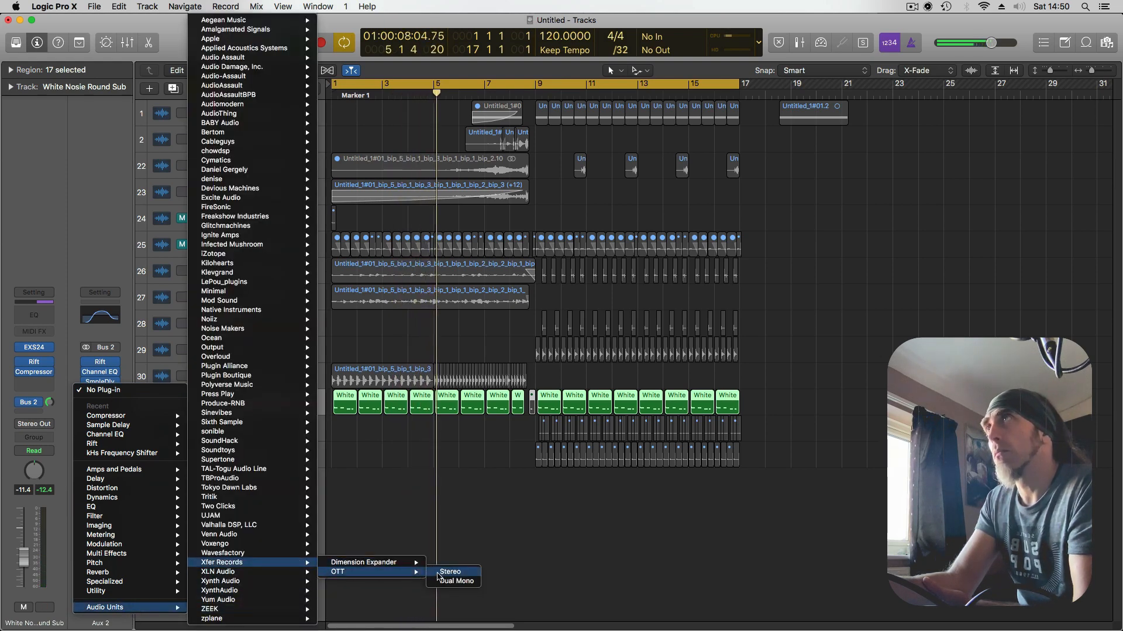
{"action": "left_click", "coordinate": [462, 572]}
Set OTT on Aux 2 to 17% downward and 152% upward compression, and lower the high band's threshold
{"action": "left_click_drag", "start_coordinate": [123, 297], "coordinate": [102, 344]}
{"action": "left_click_drag", "start_coordinate": [77, 295], "coordinate": [73, 265]}
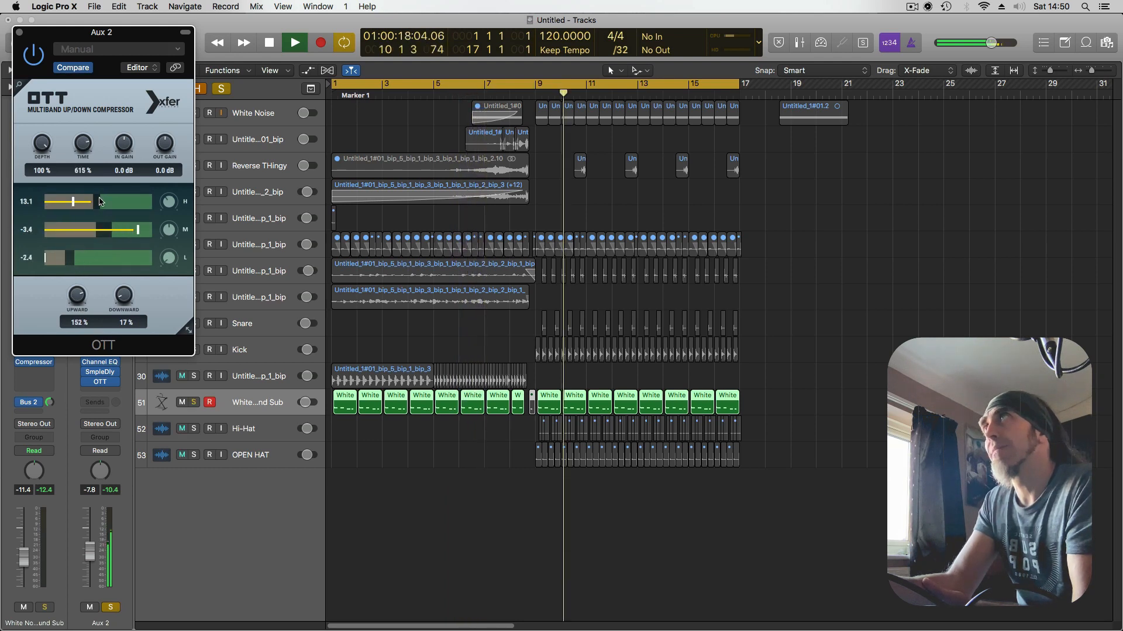
{"action": "left_click_drag", "start_coordinate": [100, 199], "coordinate": [94, 198]}
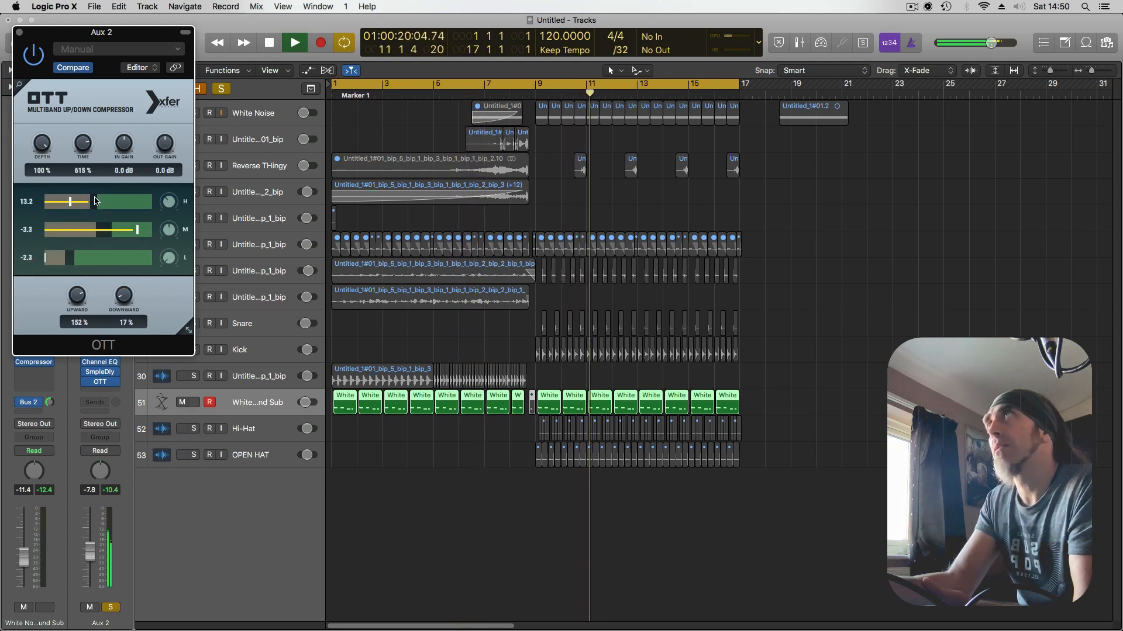
Cut Aux 2's lows with the Channel EQ after OTT: 106 Hz low shelf at -19 dB and 112 Hz band at -17.5 dB, then unsolo Aux 2
{"action": "key", "text": "super+w"}
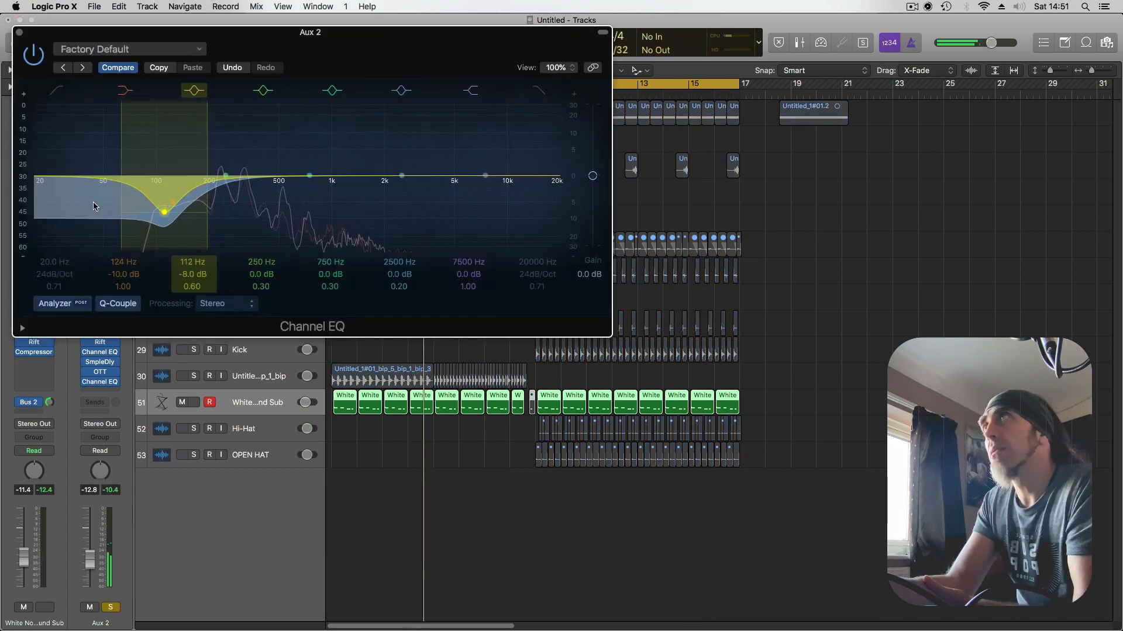
{"action": "left_click_drag", "start_coordinate": [163, 216], "coordinate": [165, 234]}
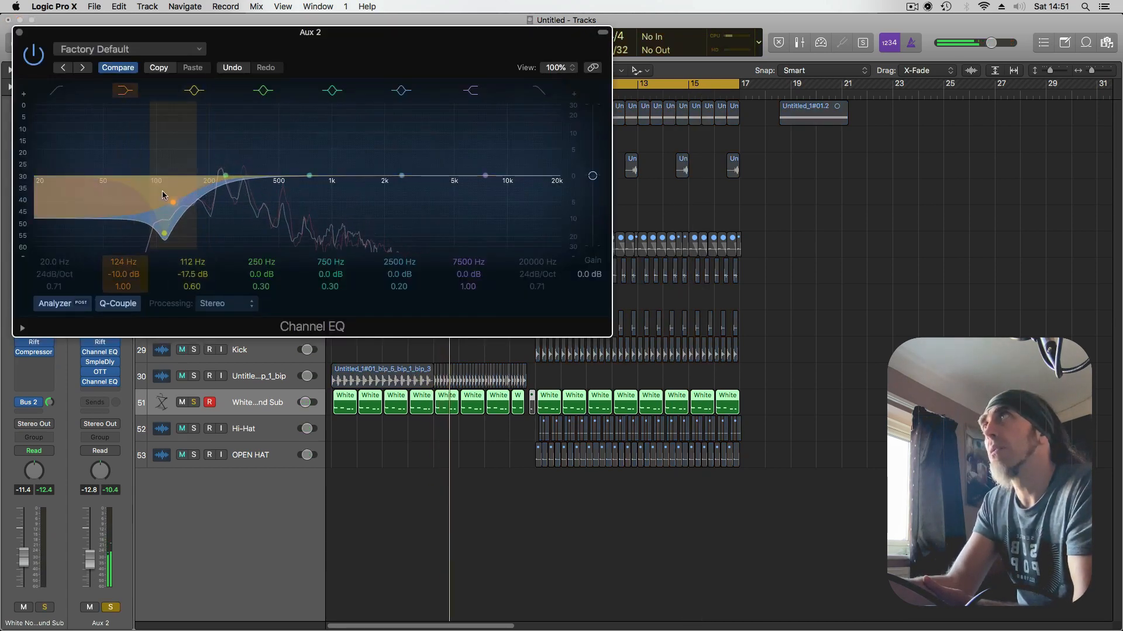
{"action": "left_click_drag", "start_coordinate": [165, 194], "coordinate": [160, 216]}
{"action": "left_click", "coordinate": [19, 32]}
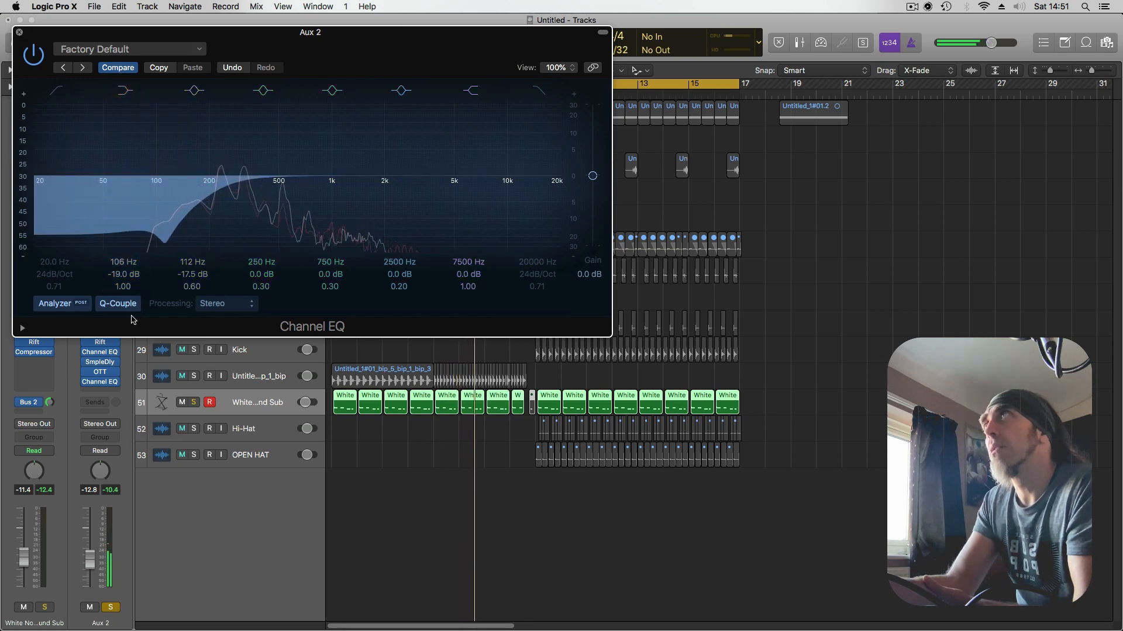
{"action": "left_click", "coordinate": [111, 609]}
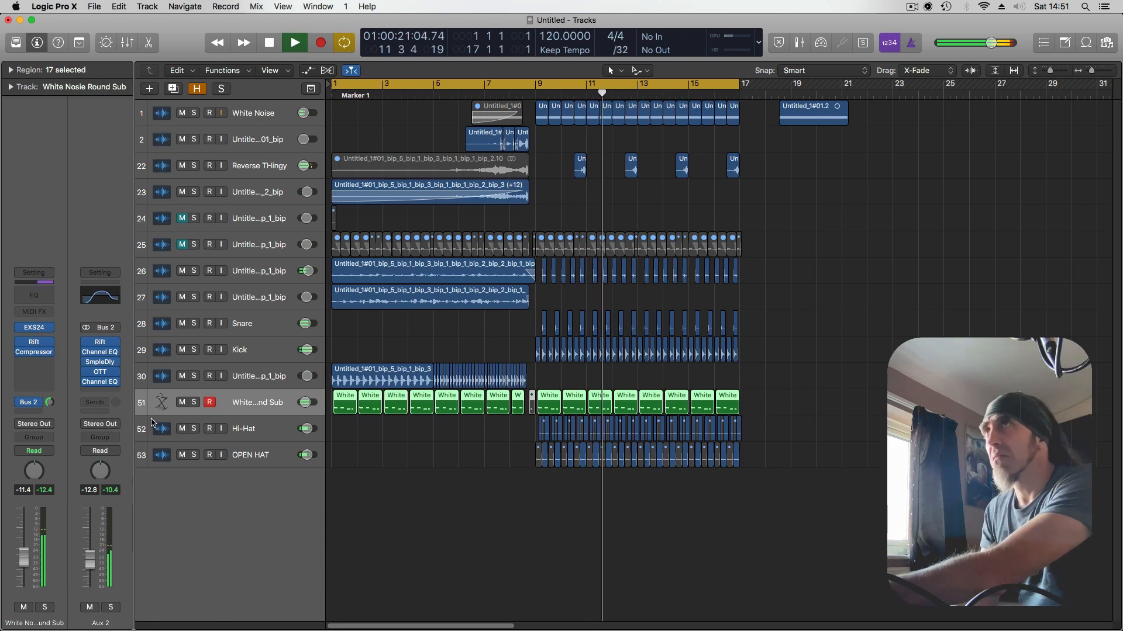
Solo the Snare track and raise the feedback in its ValhallaSpaceModulator
{"action": "left_click", "coordinate": [231, 326]}
{"action": "left_click", "coordinate": [194, 324]}
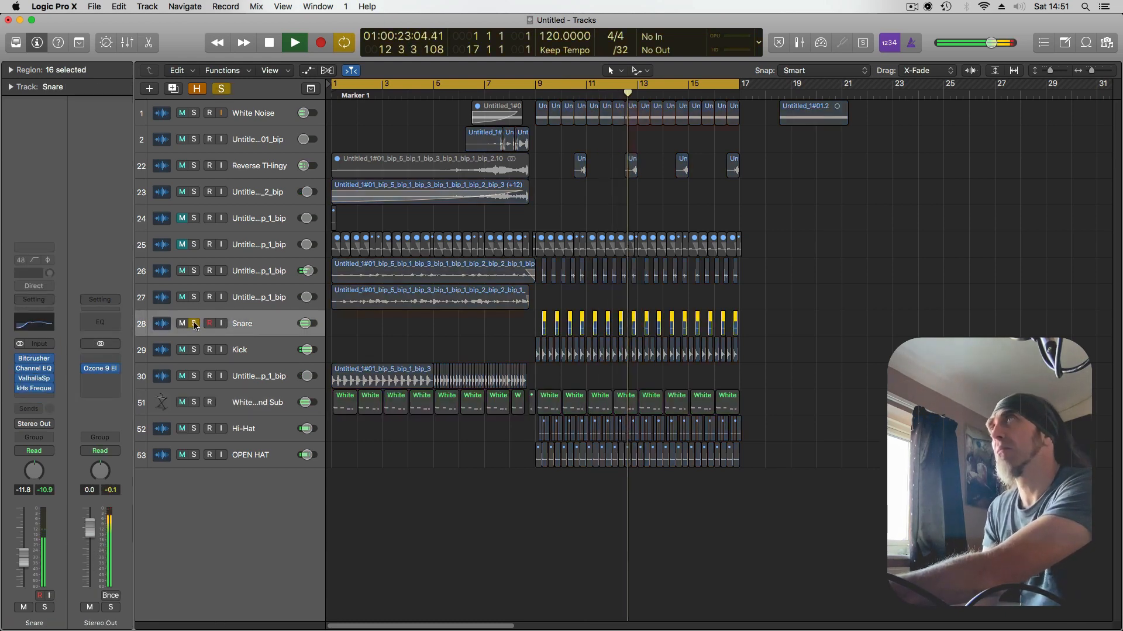
{"action": "left_click", "coordinate": [34, 378]}
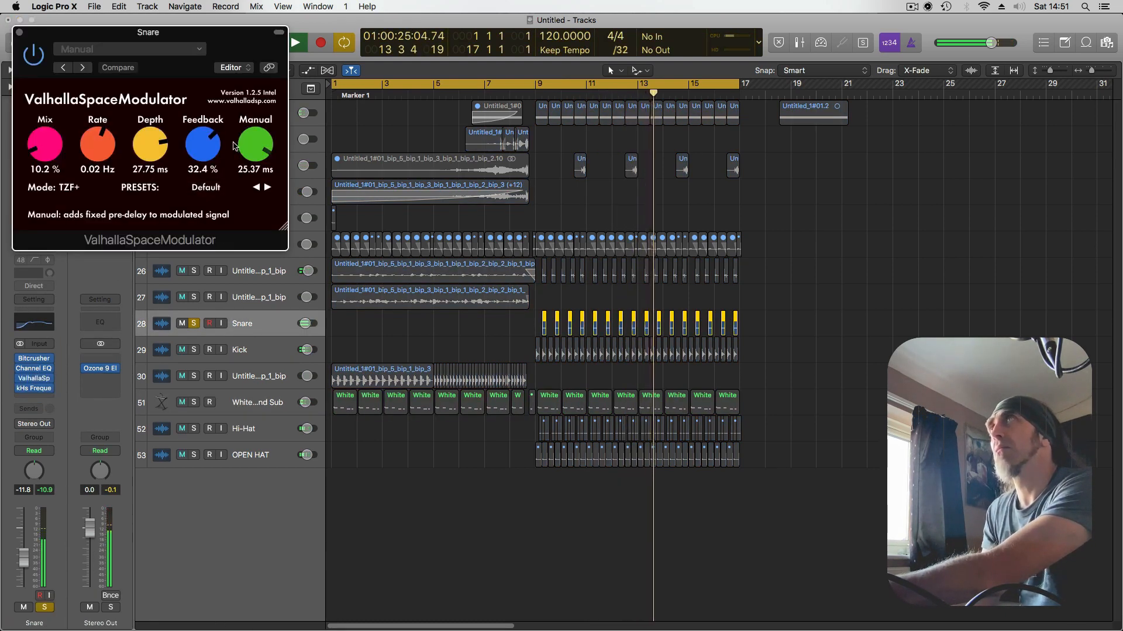
{"action": "left_click_drag", "start_coordinate": [200, 146], "coordinate": [199, 136]}
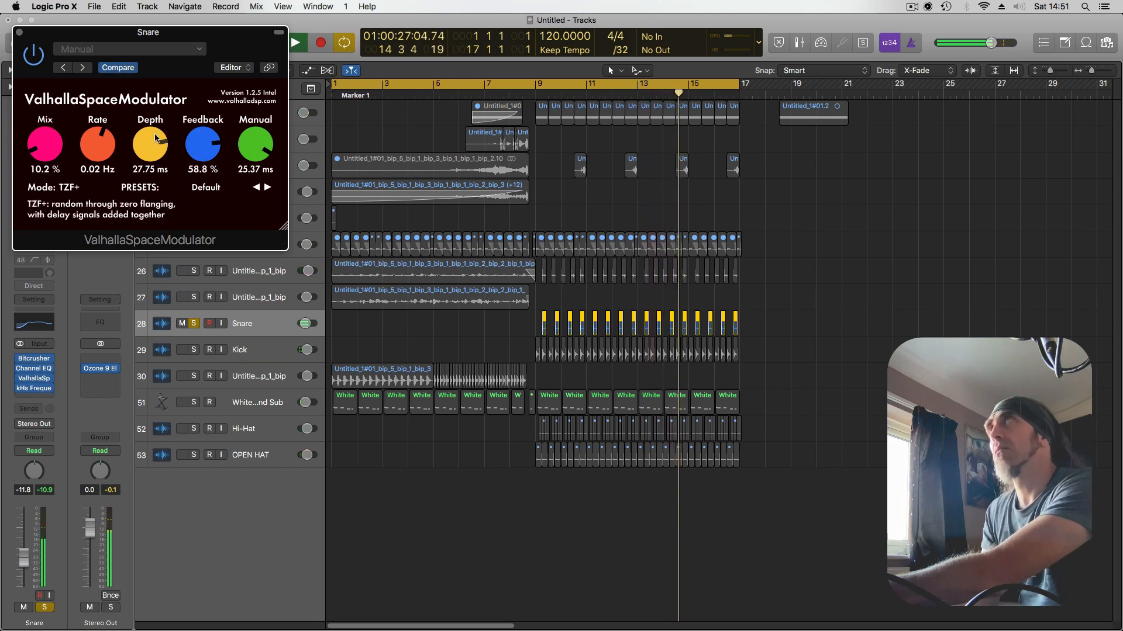
{"action": "left_click_drag", "start_coordinate": [205, 146], "coordinate": [189, 130]}
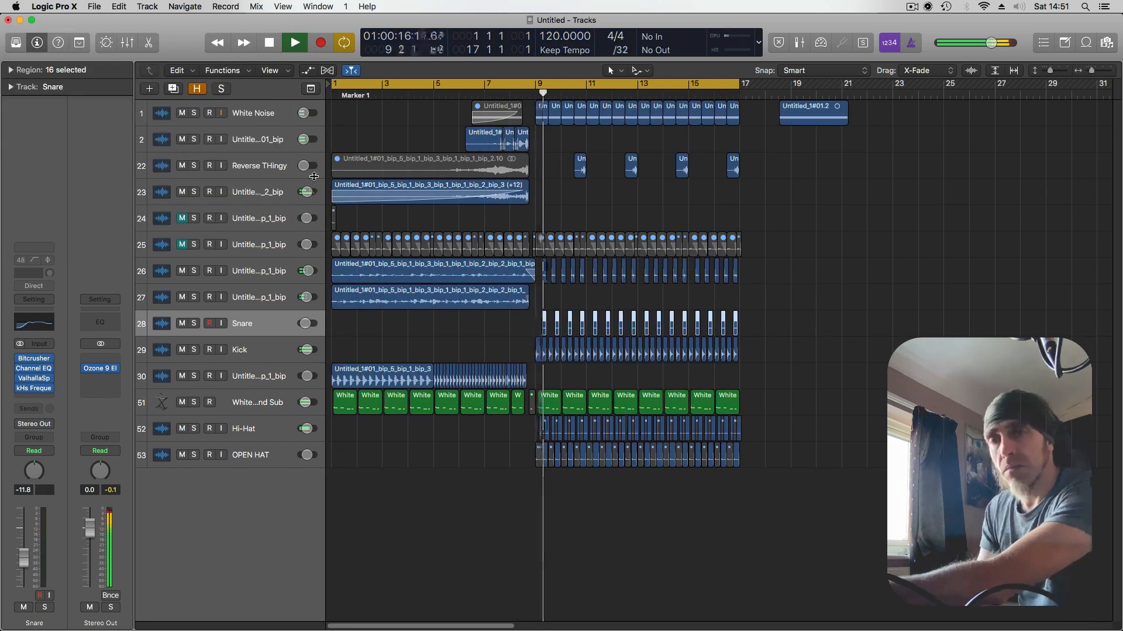
Select and solo the Kick track
{"action": "left_click", "coordinate": [251, 351]}
{"action": "left_click", "coordinate": [194, 350]}
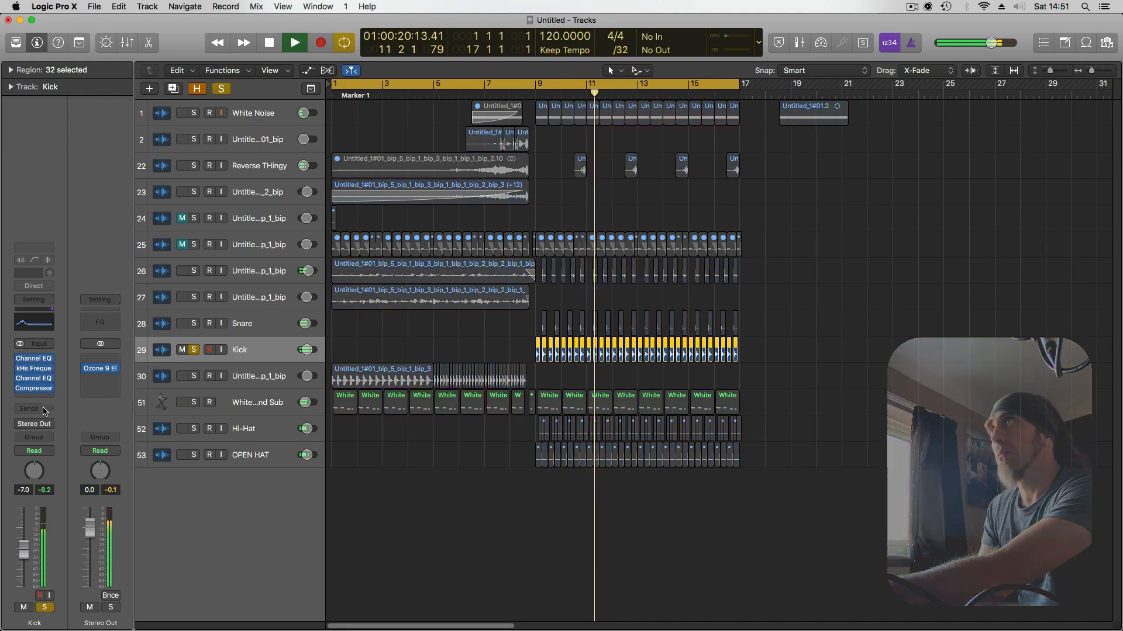